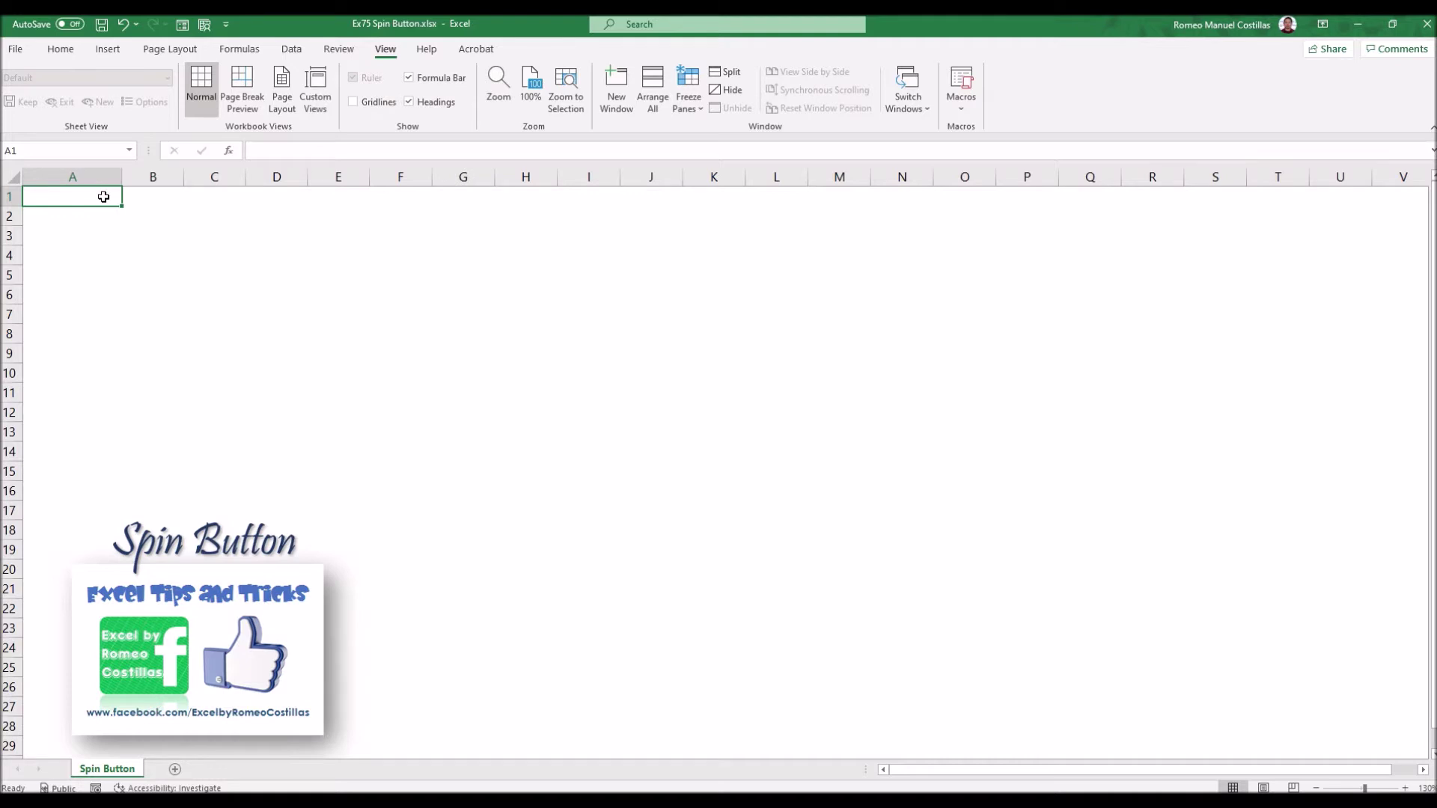
- Enter the label Quantity in cell A1 and the value 1 in cell B1
type("Quantity")
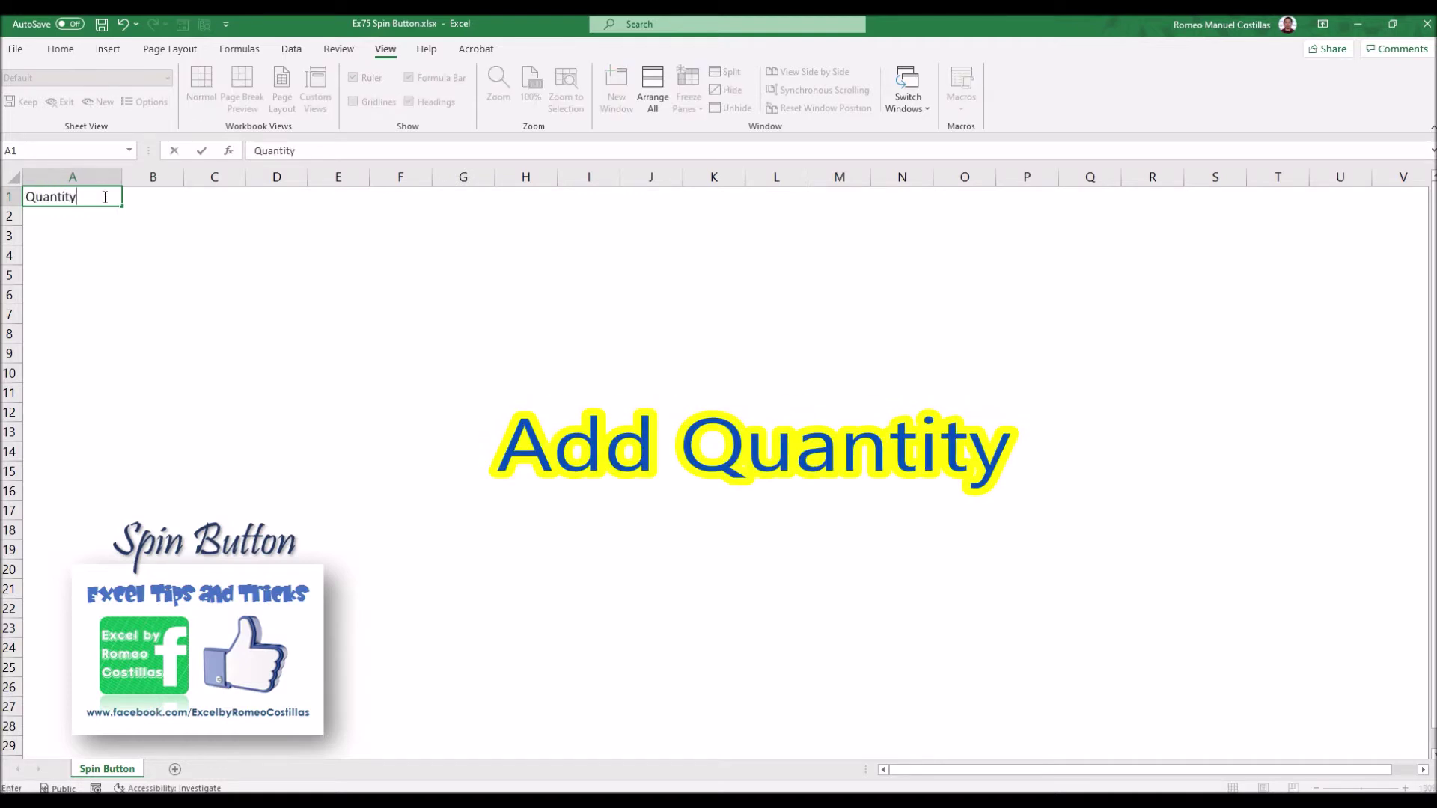
key("Tab")
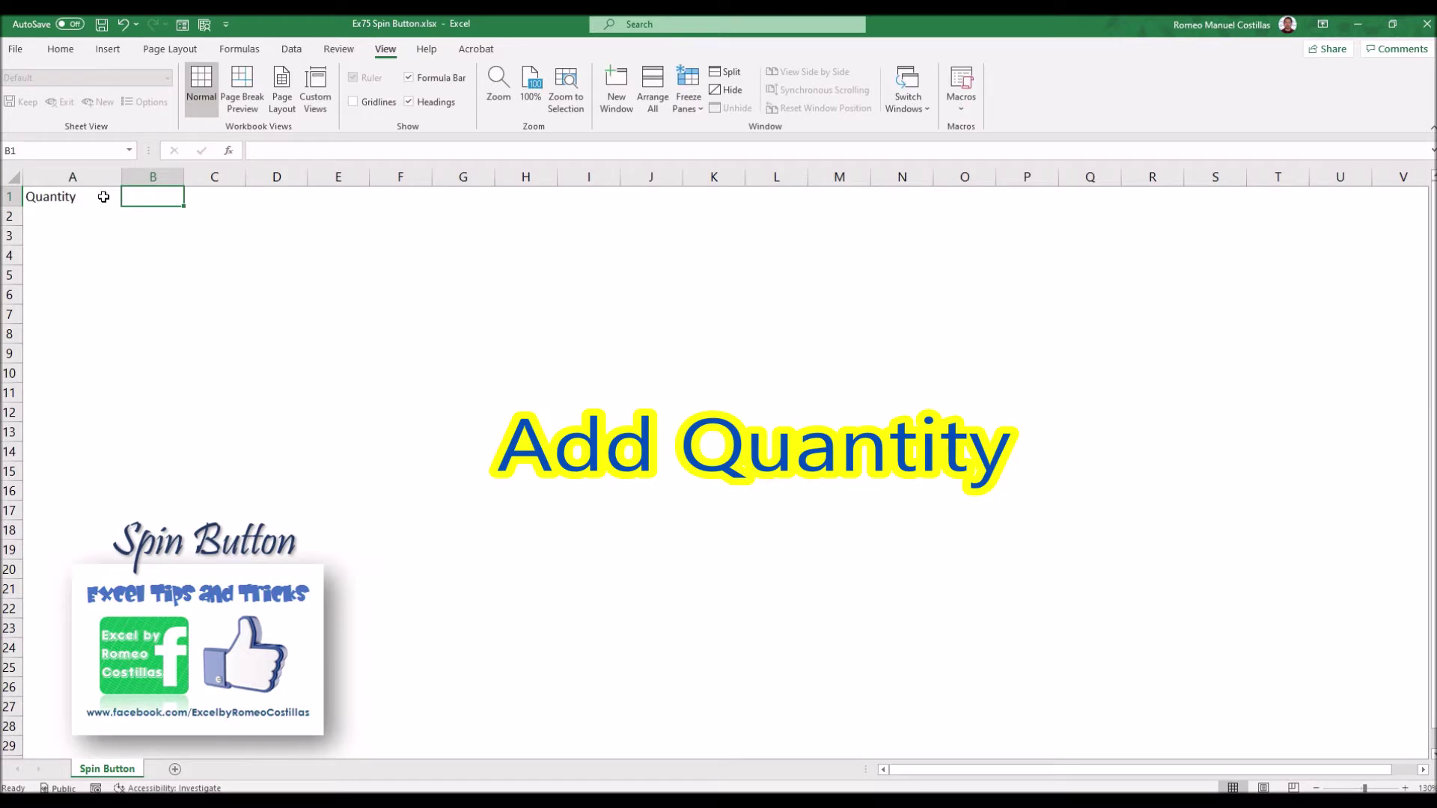
type("1")
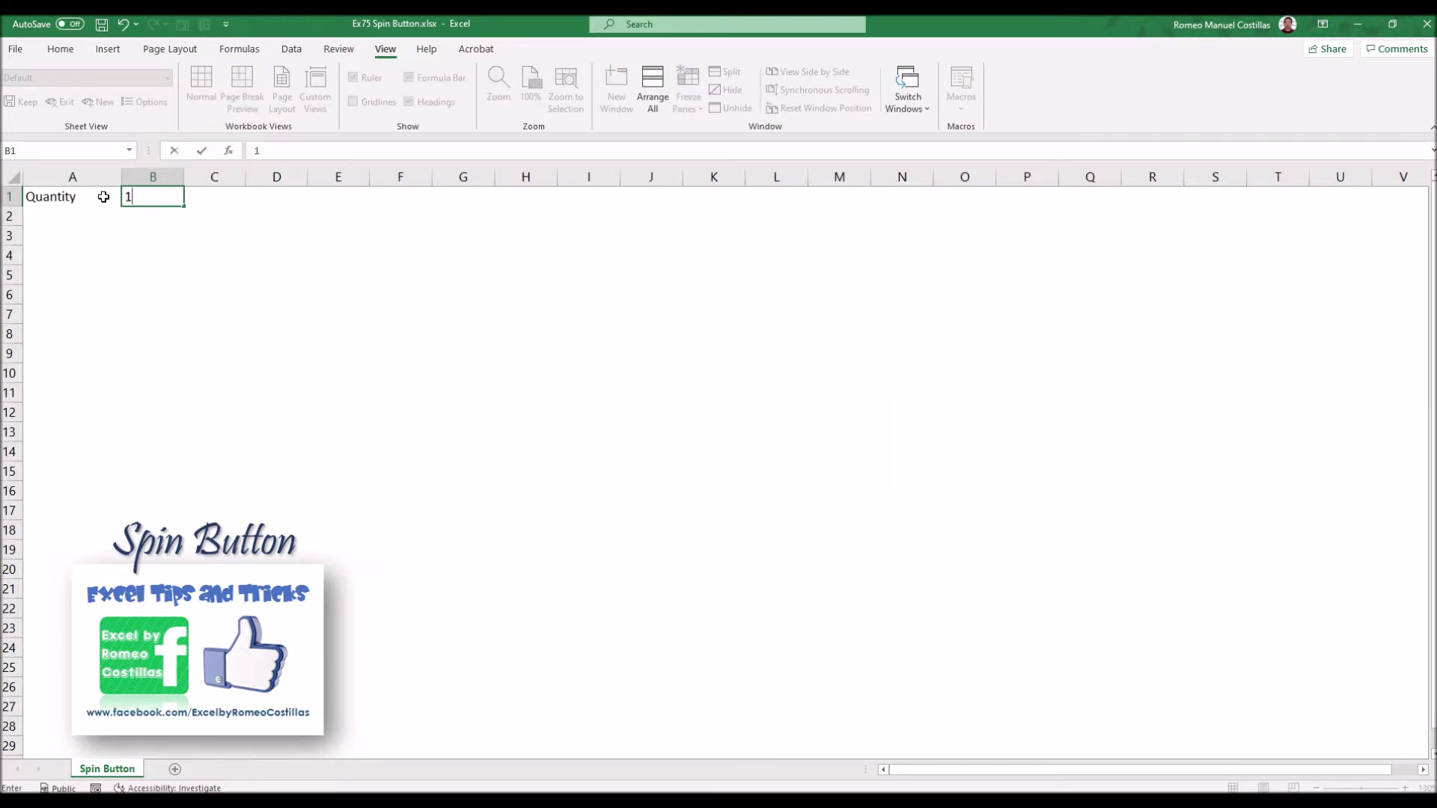
key("Return")
- Enter the label Discount Rate in cell A3 and the value 25 in cell B3
scroll(262, 287, "up", 10)
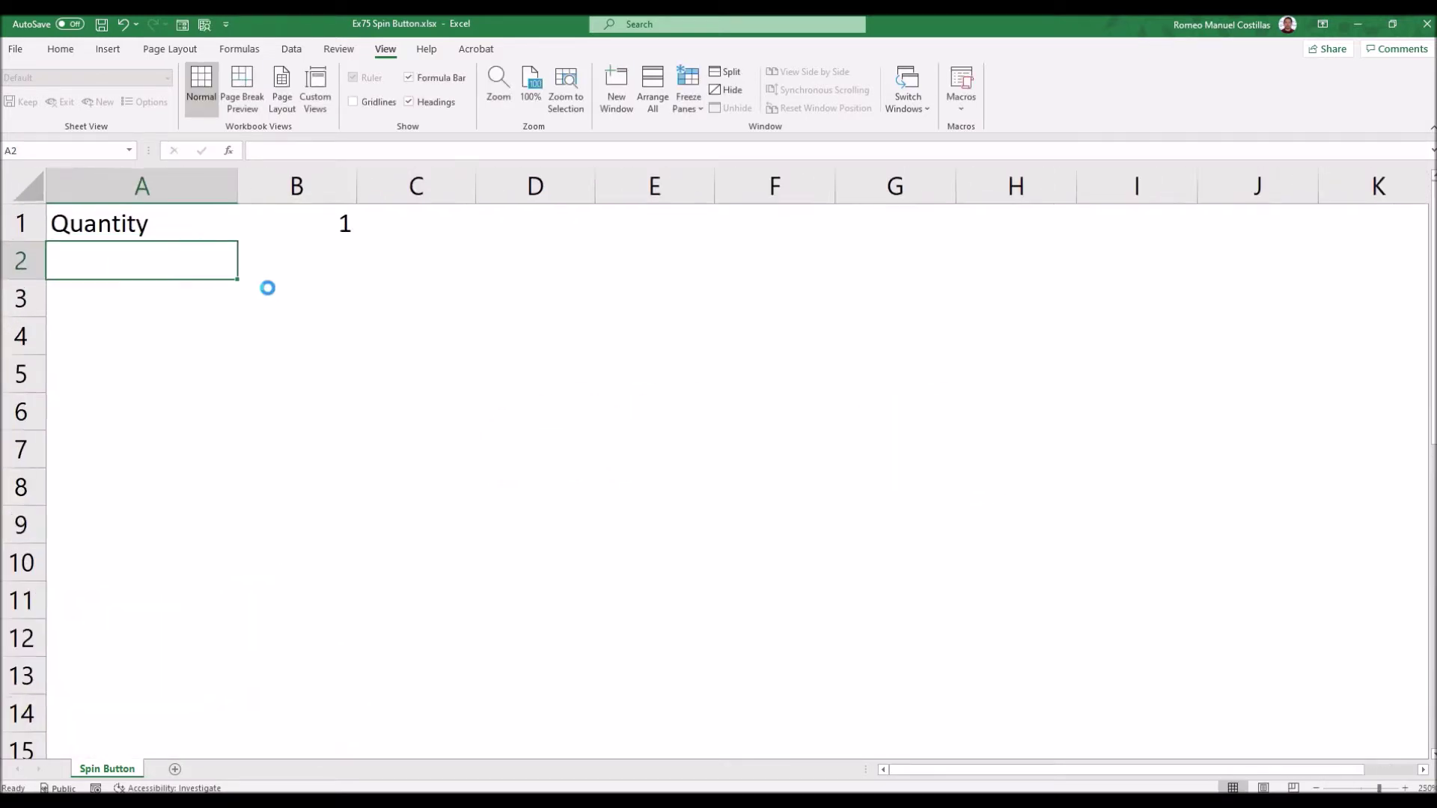
left_click(152, 317)
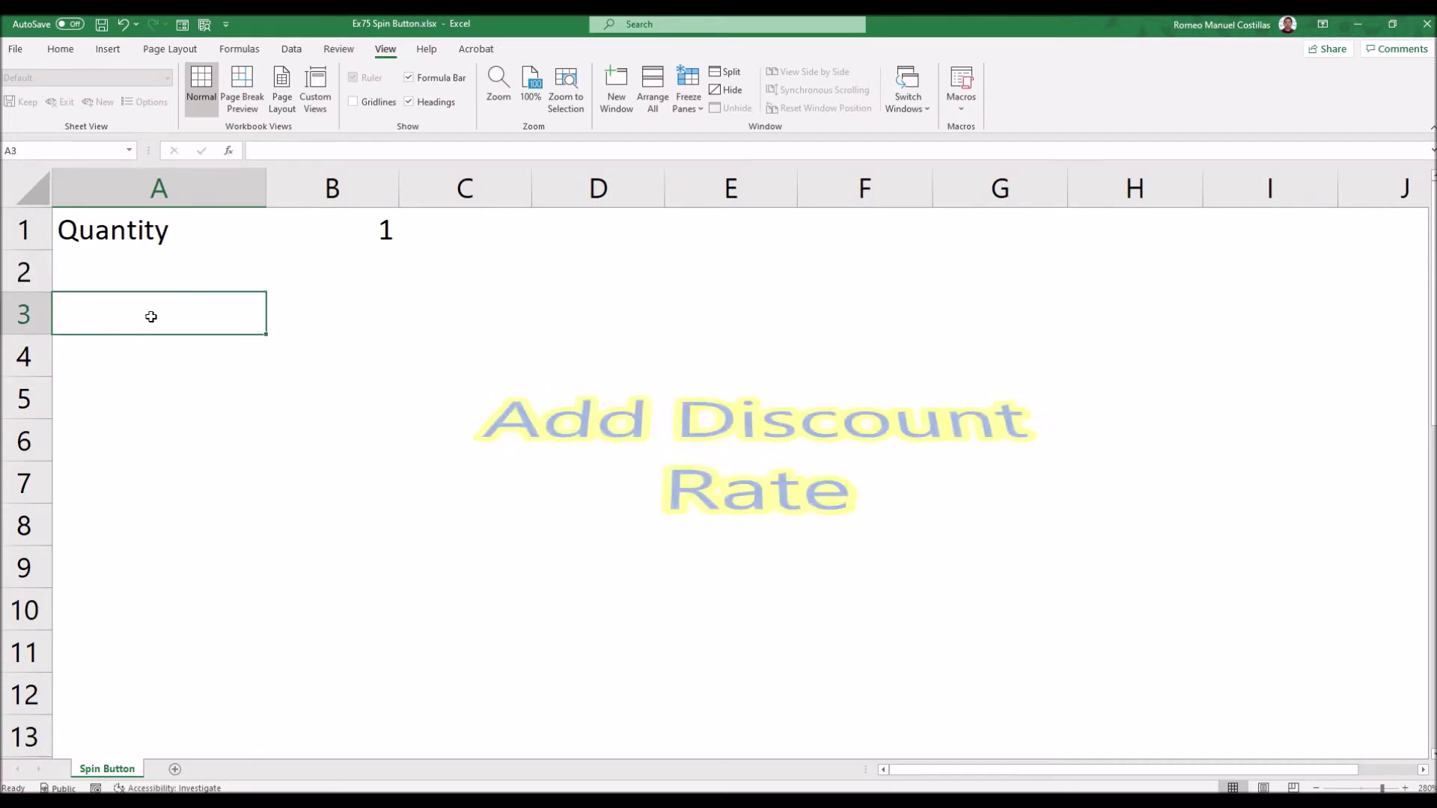
type("Discount Rate")
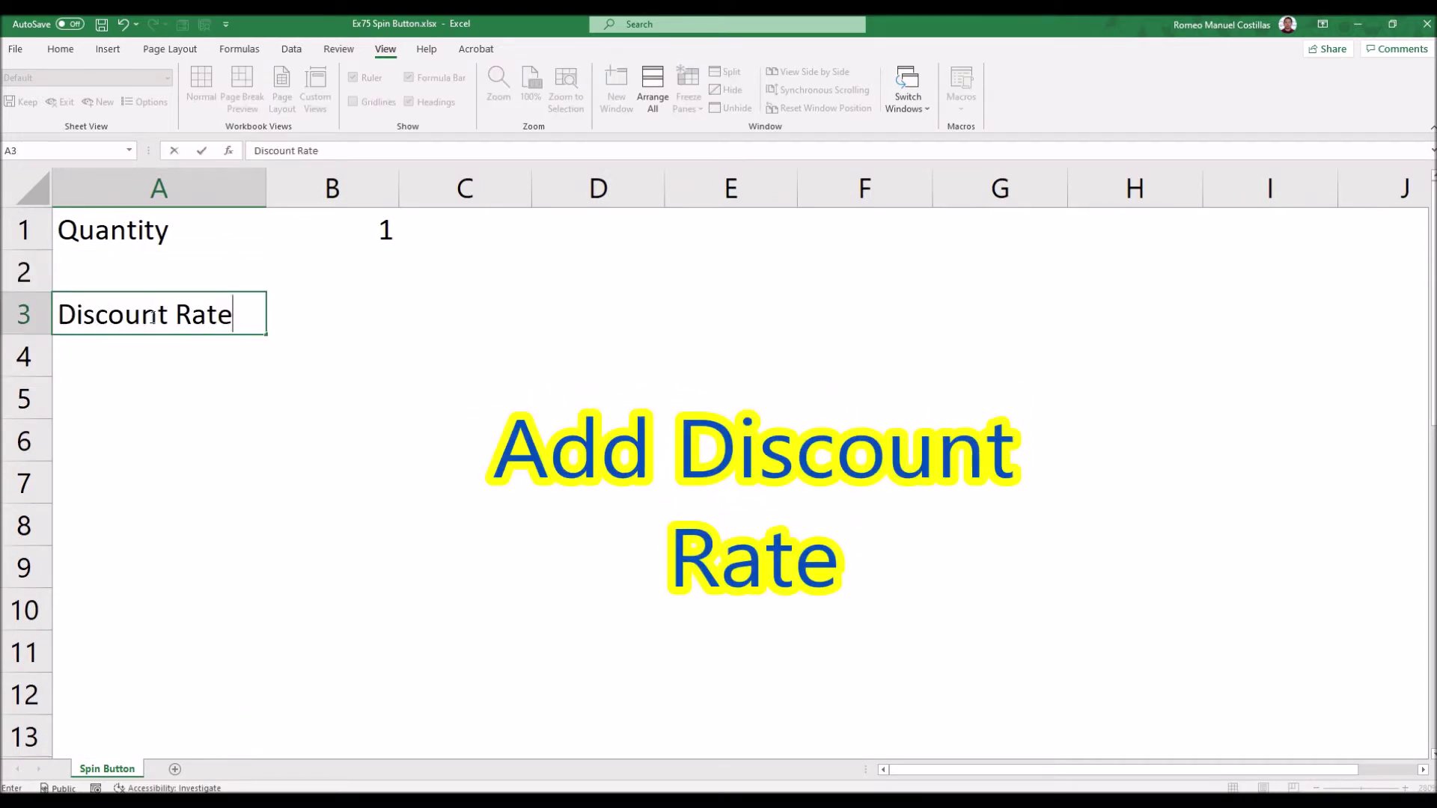
key("Tab")
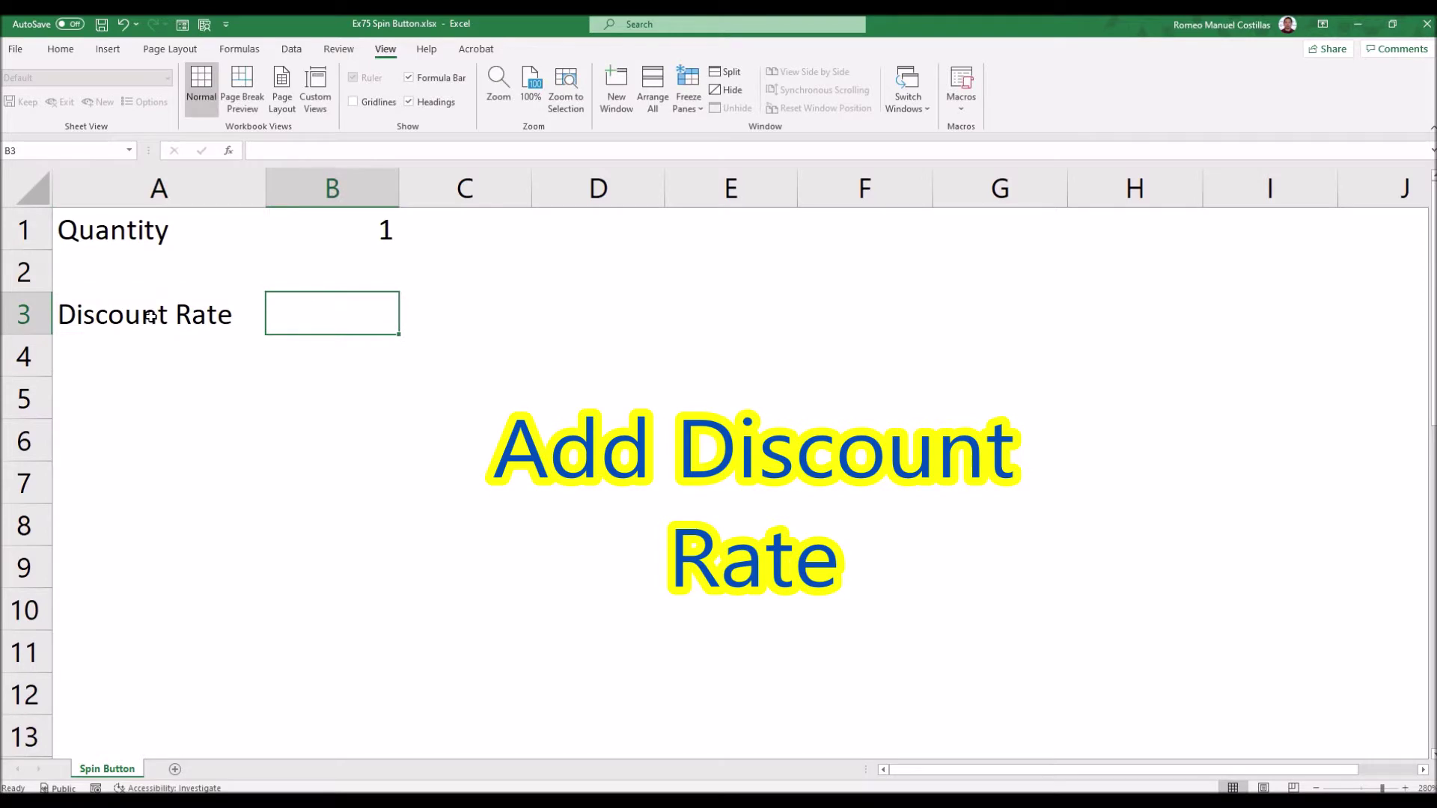
type("25")
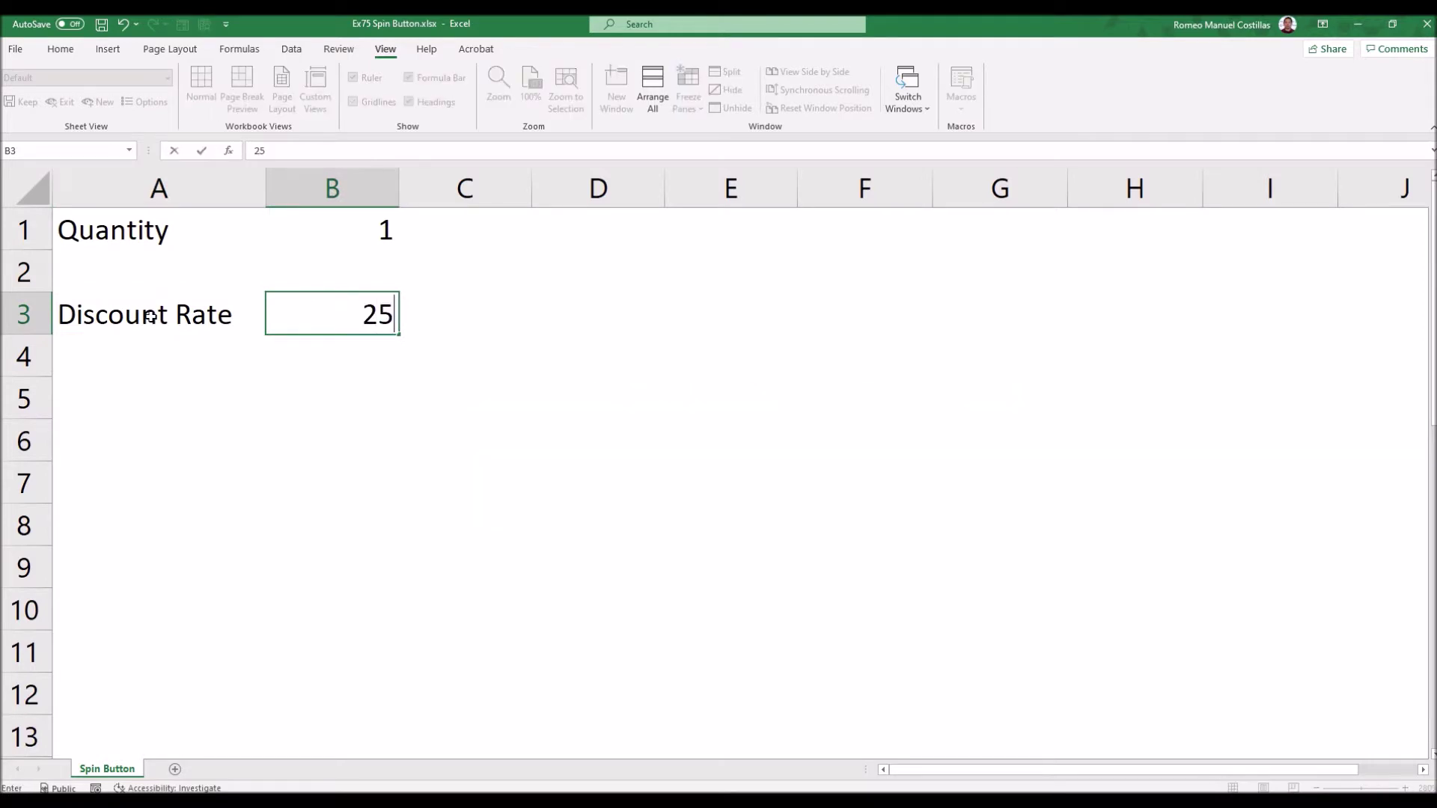
key("Return")
- Enter the label Sales Tax Rate in cell A5 and the value 5 in cell B5
key("Return")
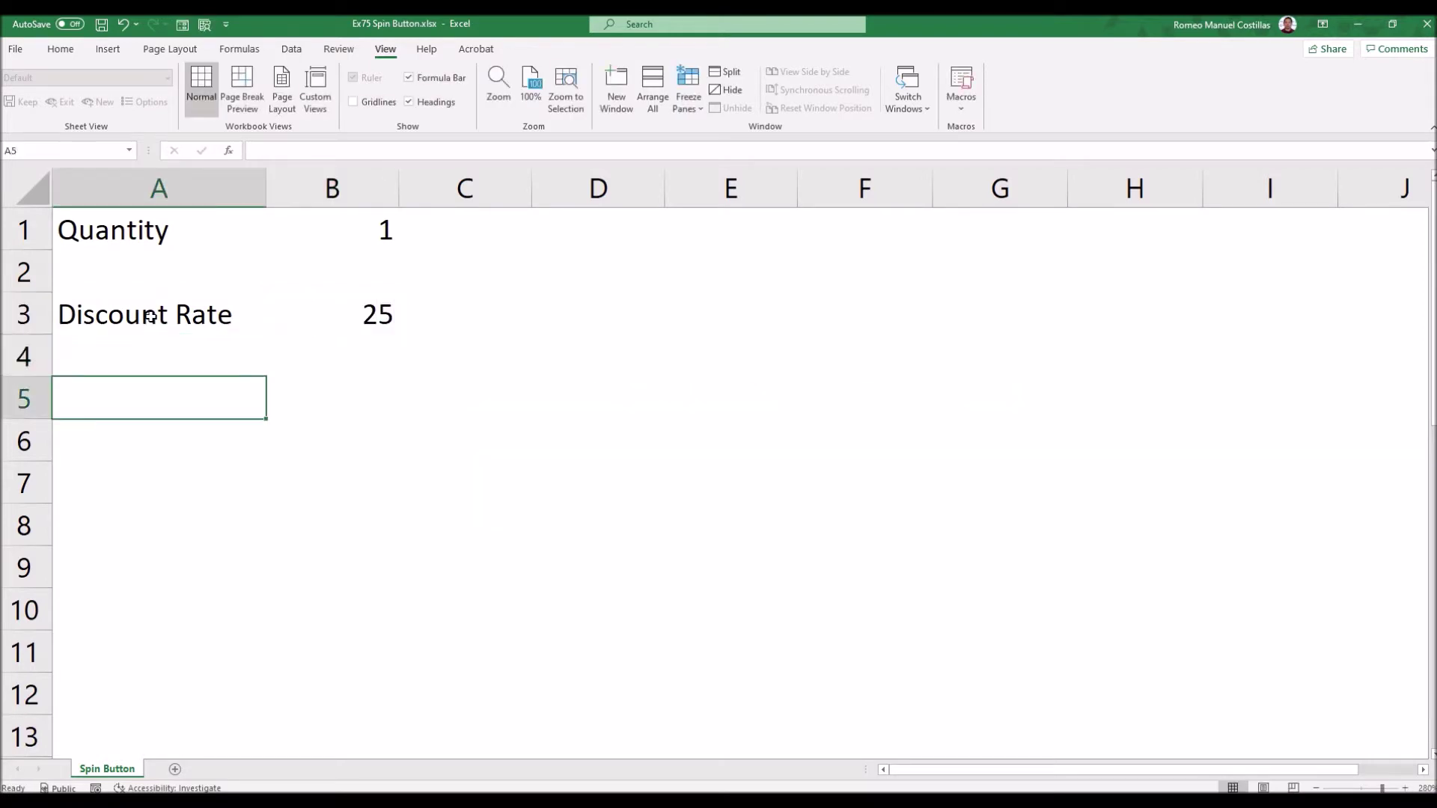
type("Sales Ta")
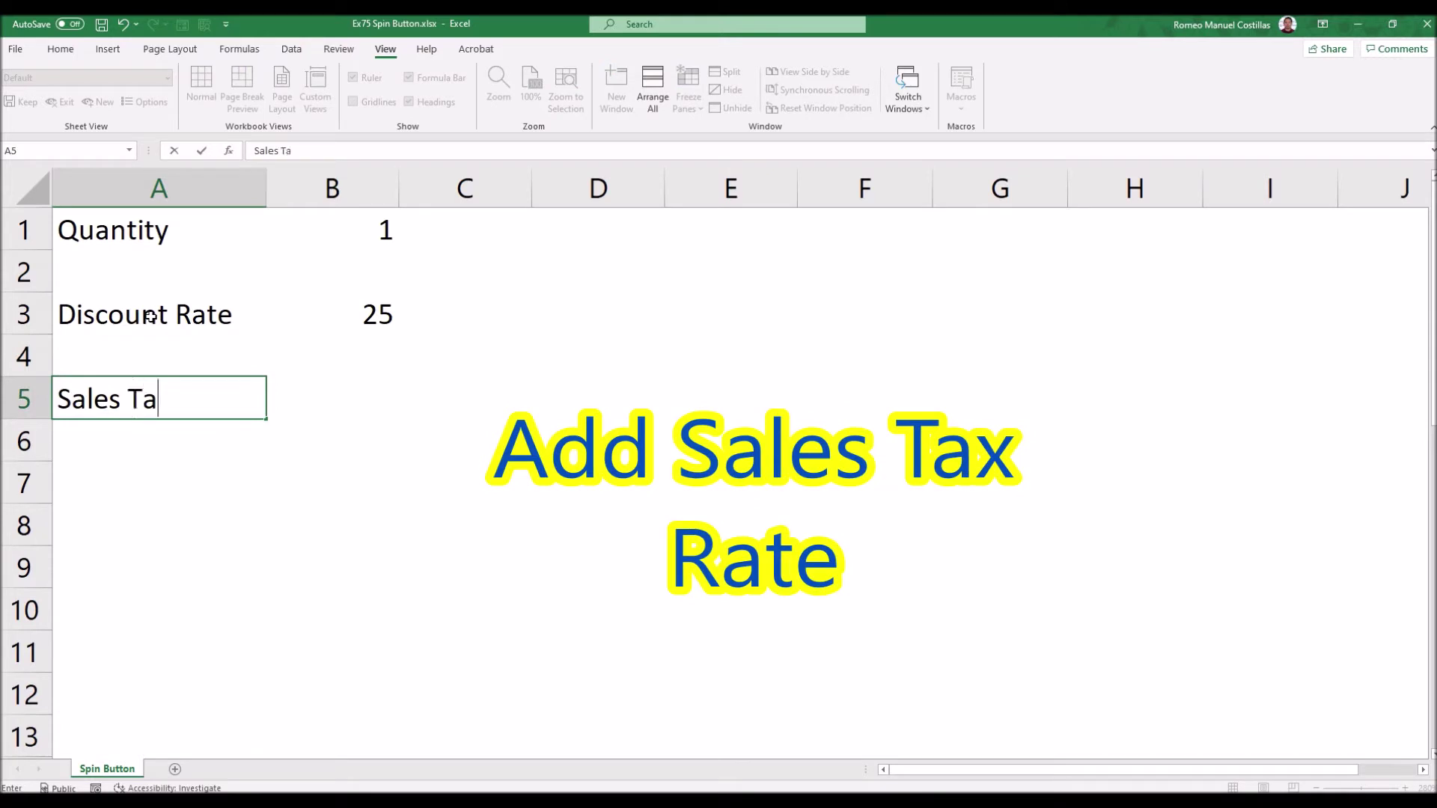
type("x Rate")
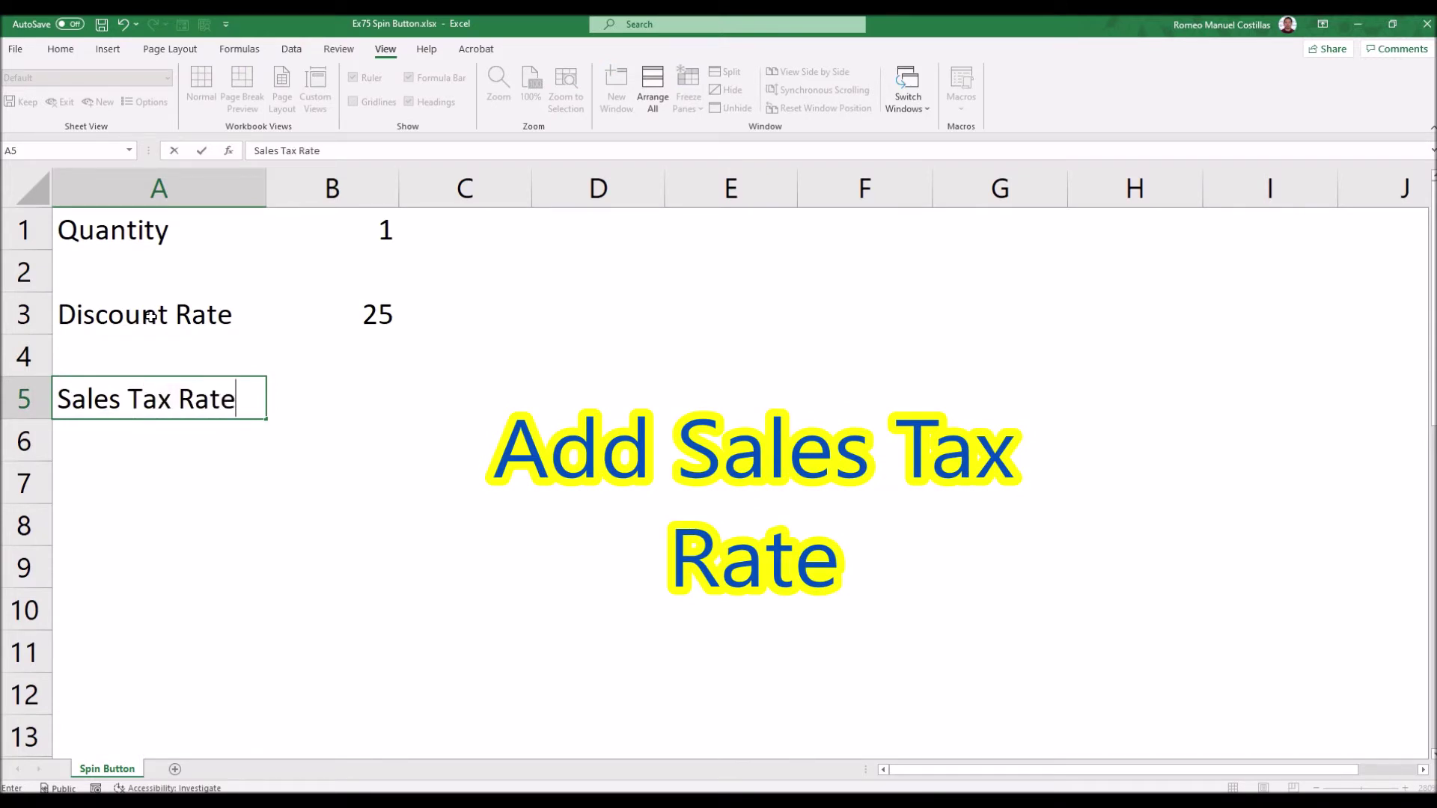
key("Tab")
type("5")
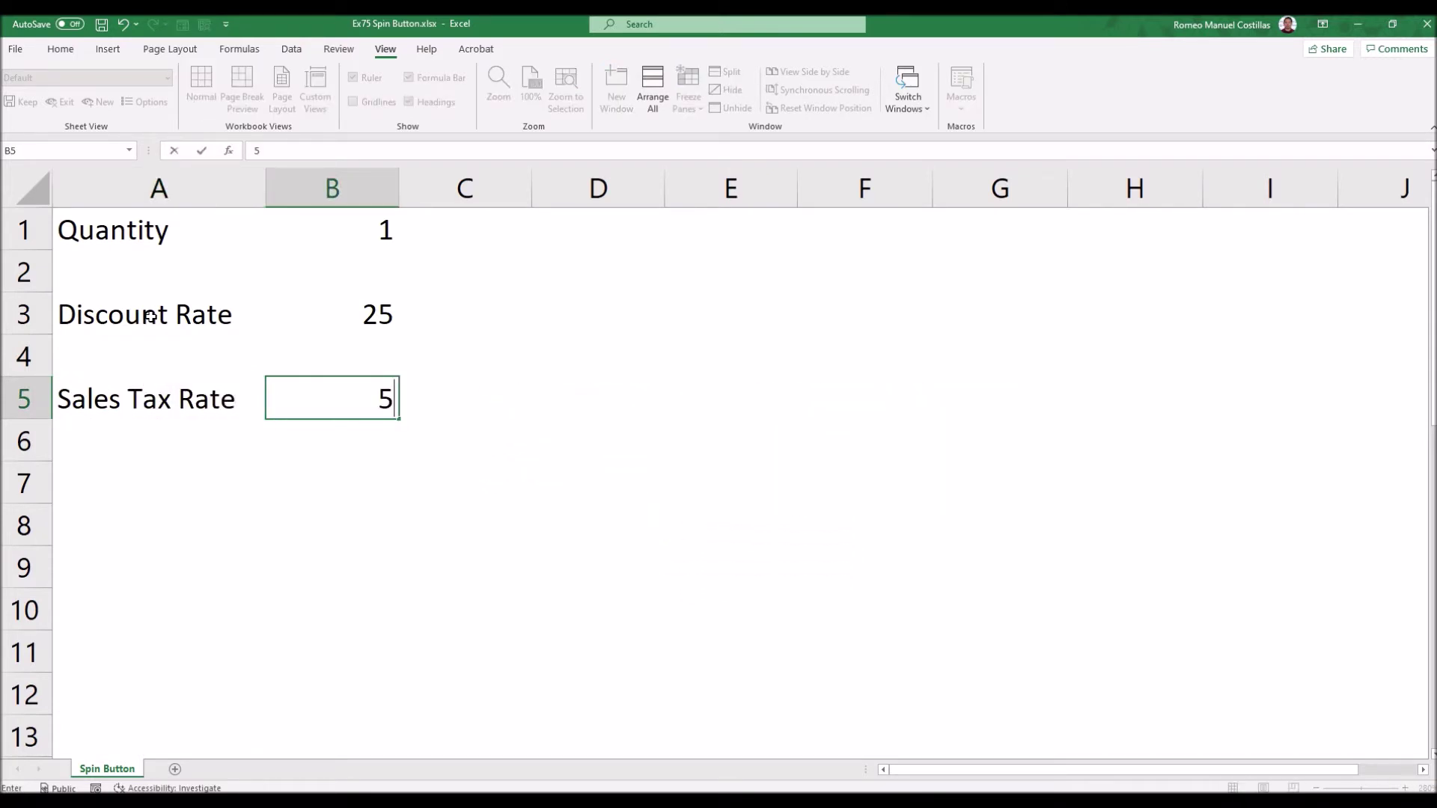
key("Return")
- Center the values in cells B1:B5 horizontally
left_click_drag(371, 234, 382, 403)
left_click(61, 49)
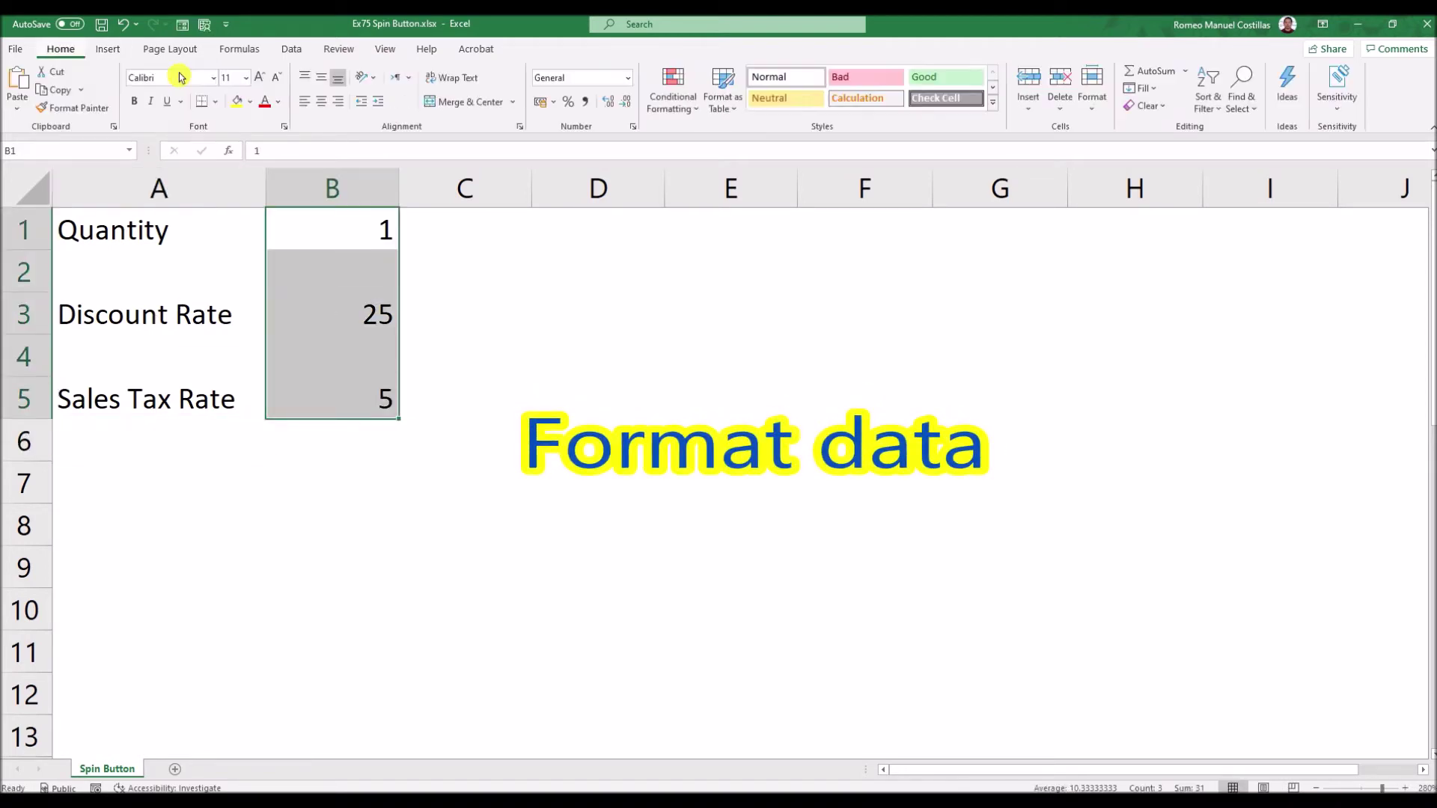
left_click(321, 101)
left_click(486, 344)
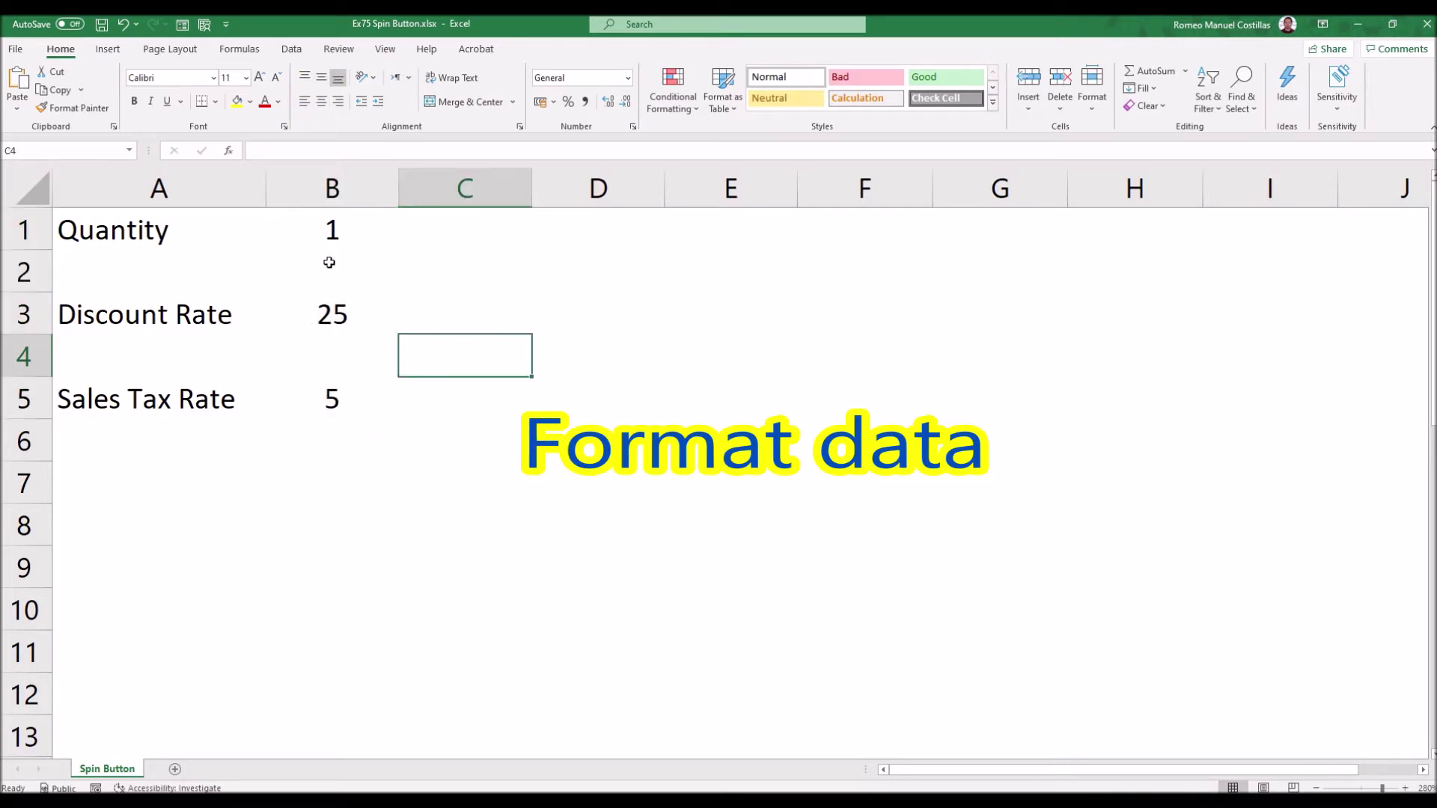
- Format the Quantity cells A1:B1 with all borders, a dark blue-gray fill and white text
left_click_drag(171, 226, 305, 225)
left_click(220, 109)
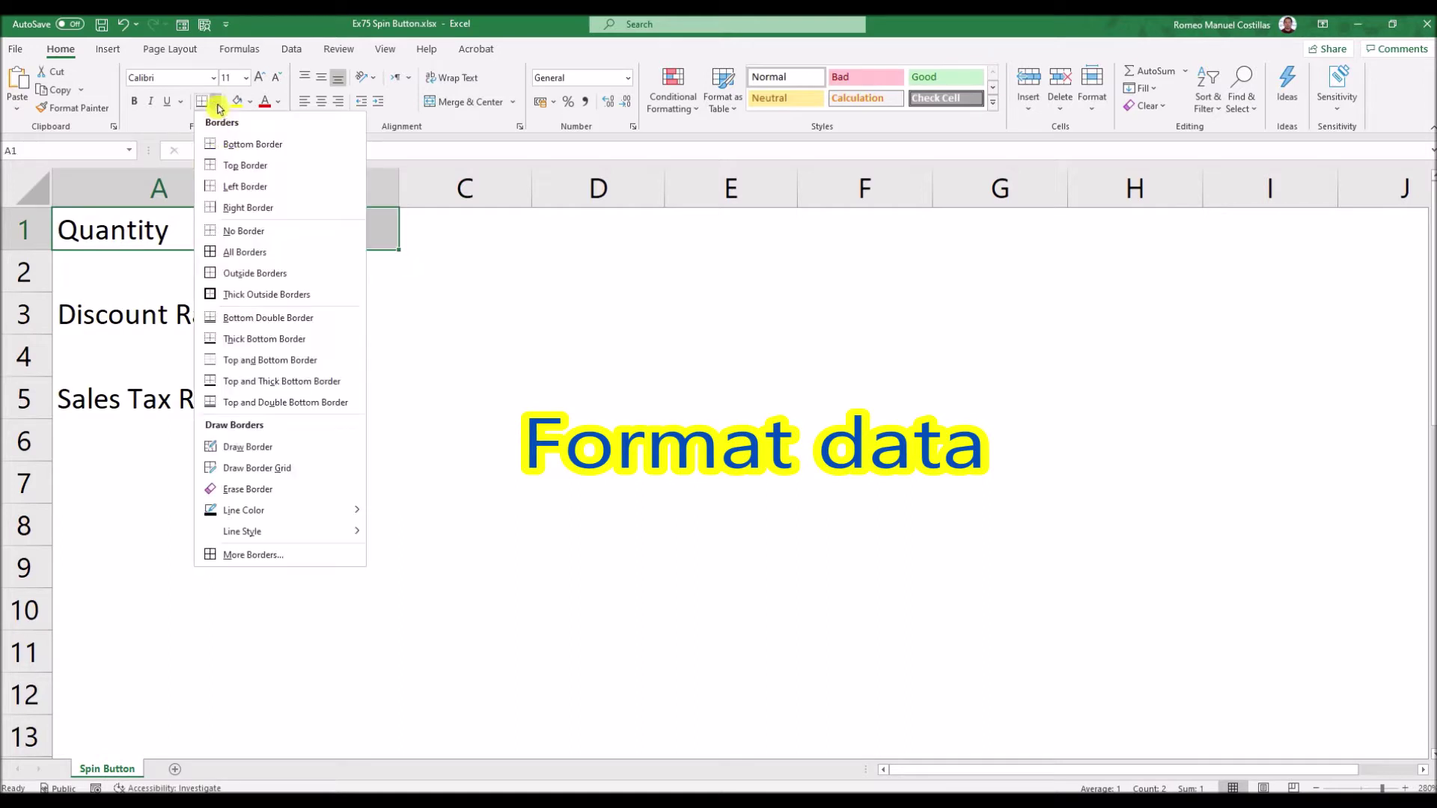
left_click(225, 248)
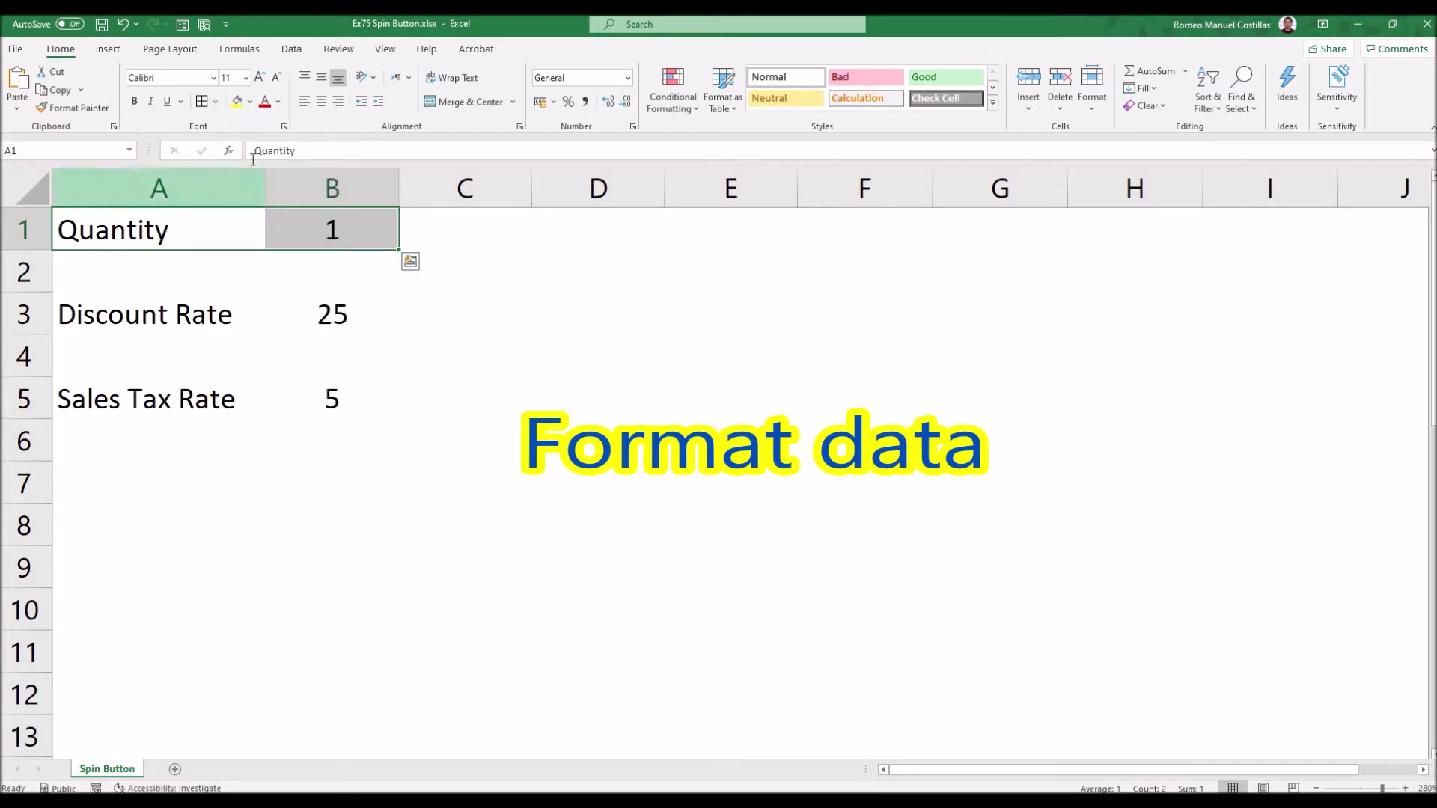
left_click(252, 102)
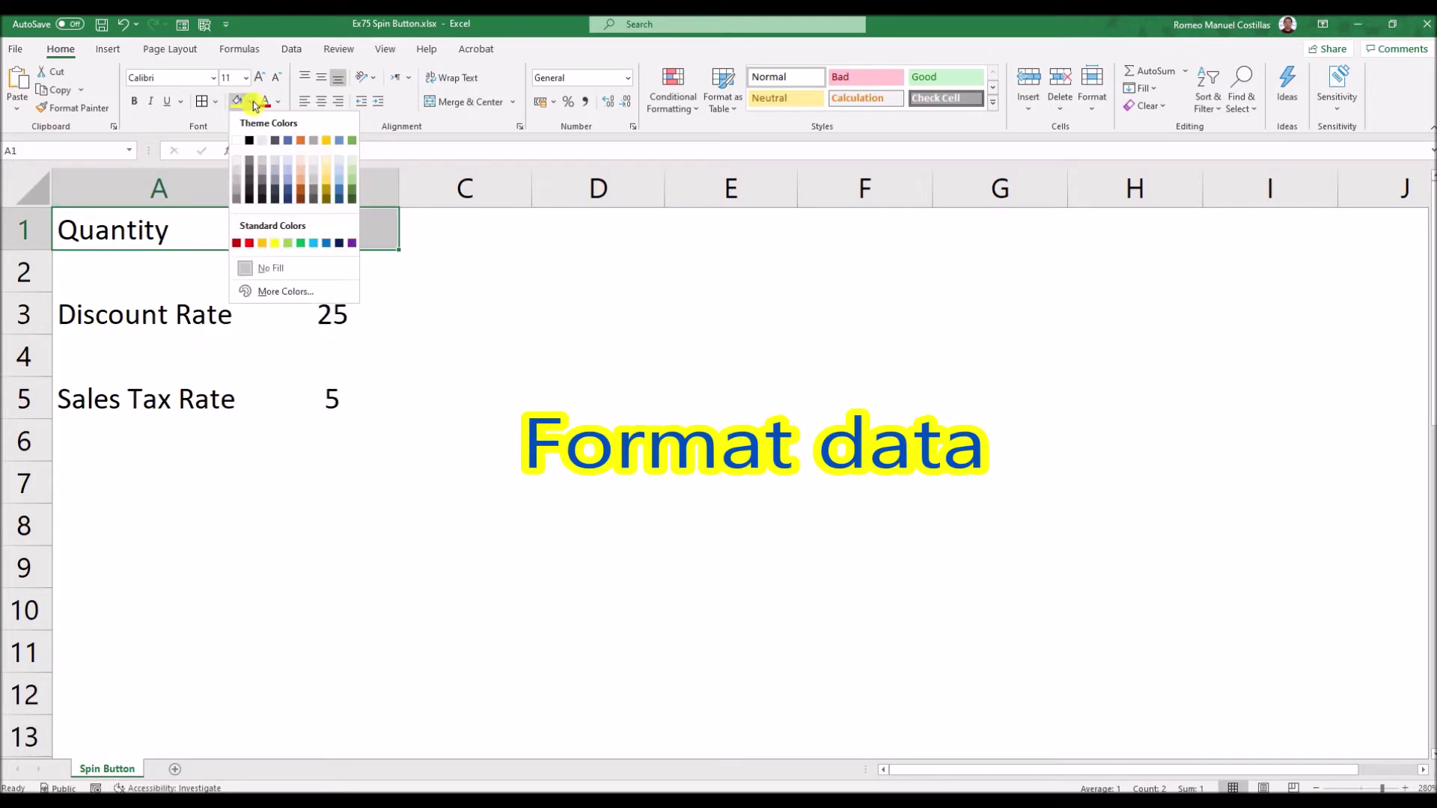
left_click(274, 140)
left_click(277, 102)
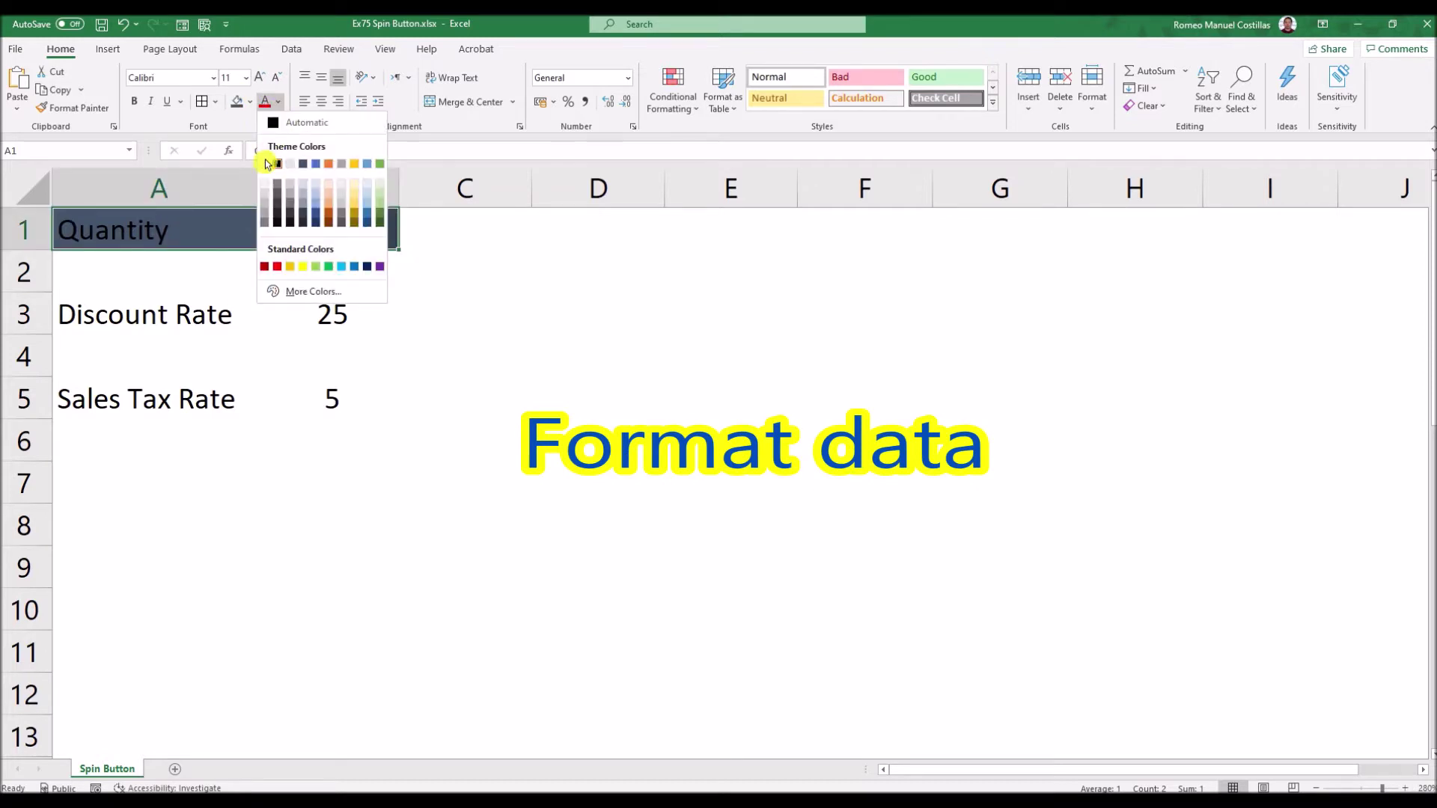
left_click(266, 159)
- Apply the same all-borders, dark blue-gray fill and white text formatting to A3:B3 and A5:B5
left_click_drag(189, 316, 332, 314)
left_click(236, 101)
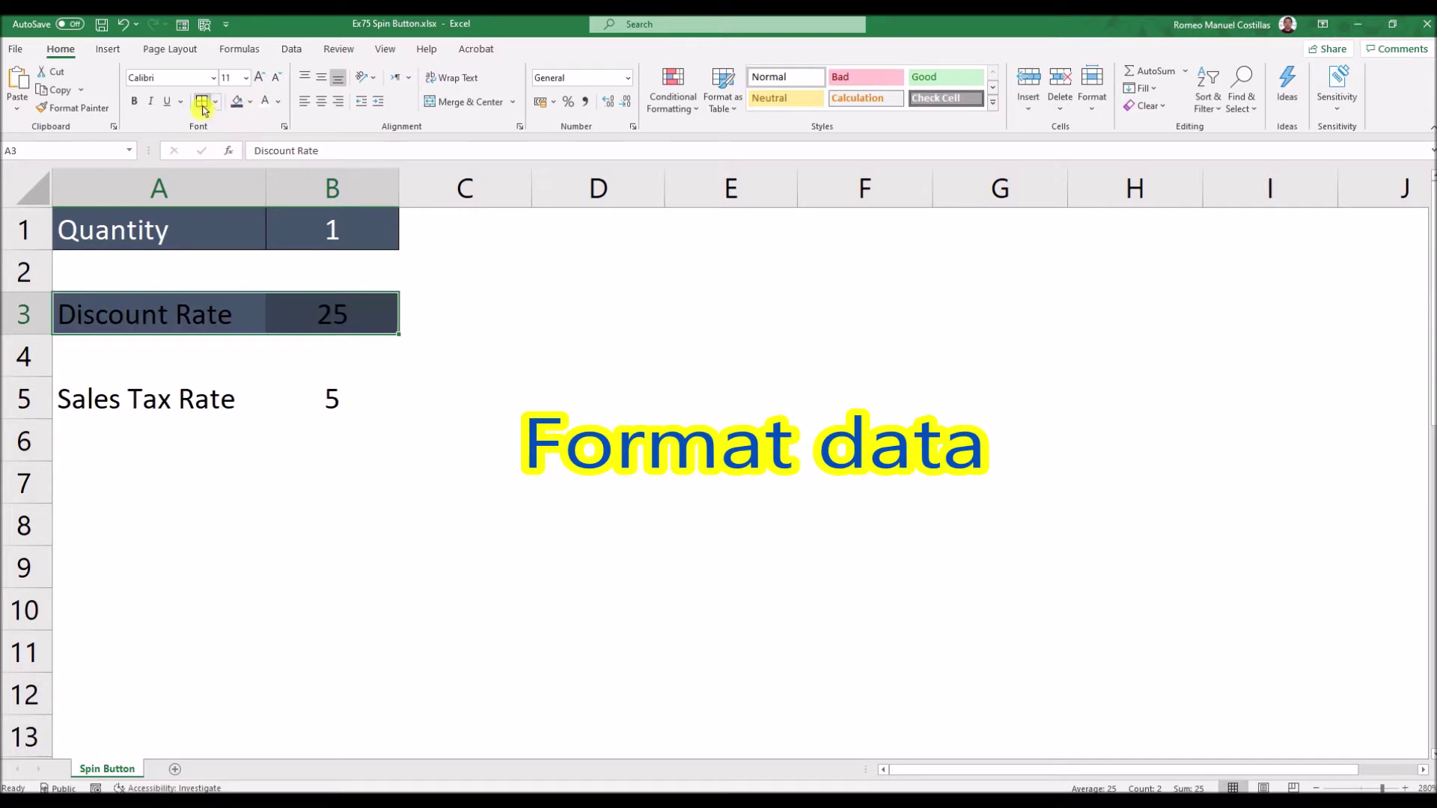
left_click(265, 101)
left_click_drag(213, 402, 337, 401)
left_click(238, 101)
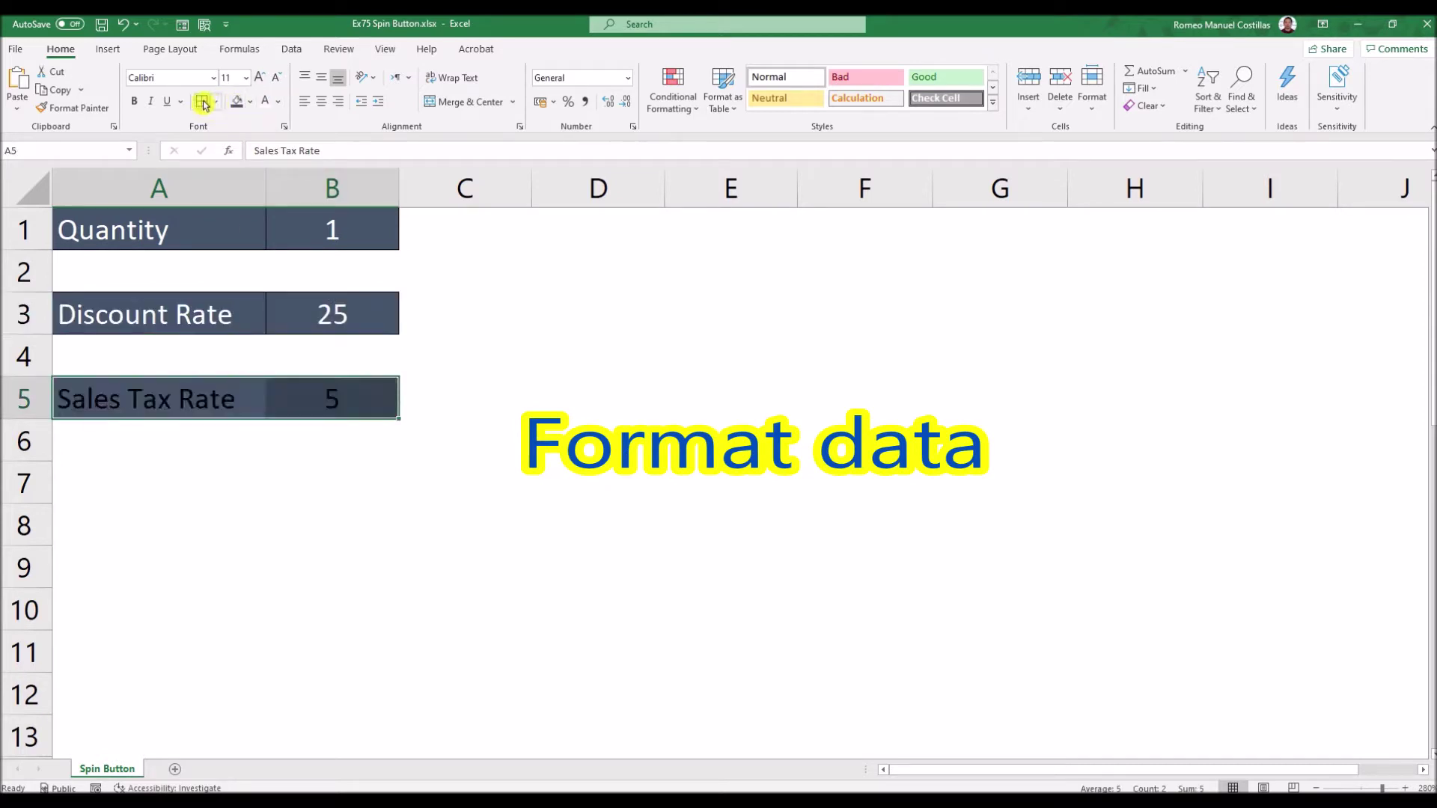
left_click(265, 101)
left_click(378, 509)
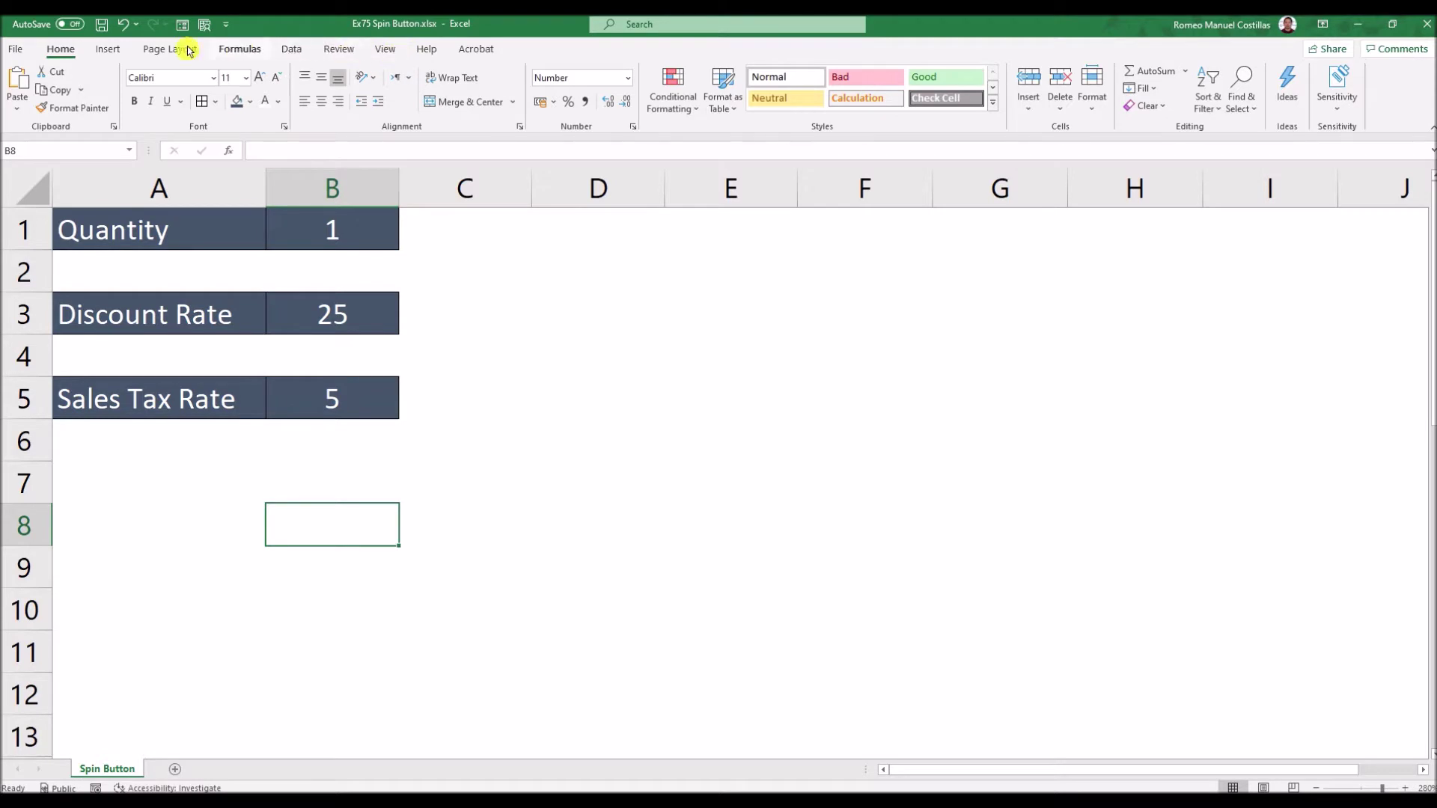
- Enable the Developer tab among the main tabs in the ribbon customization options
left_click(18, 50)
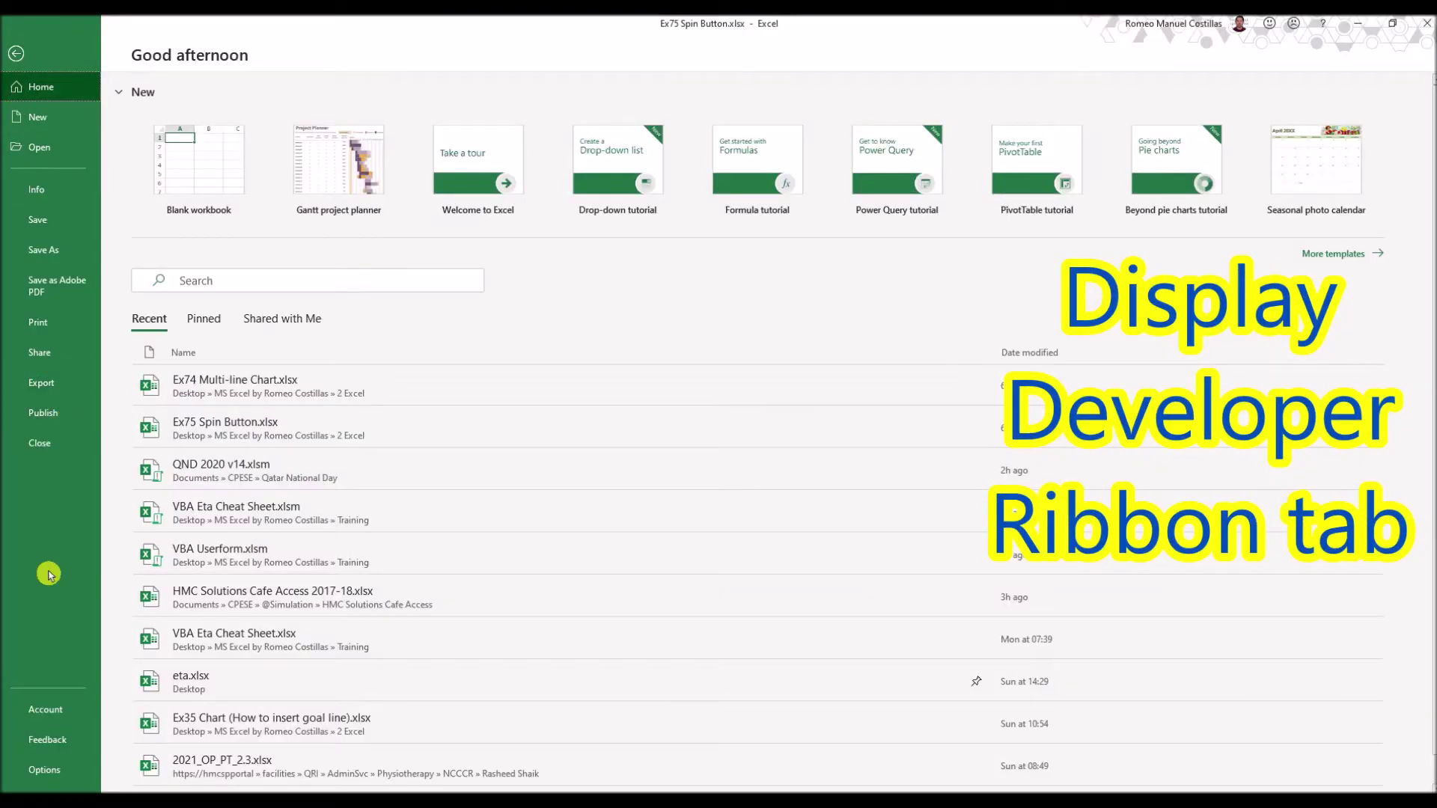
left_click(46, 770)
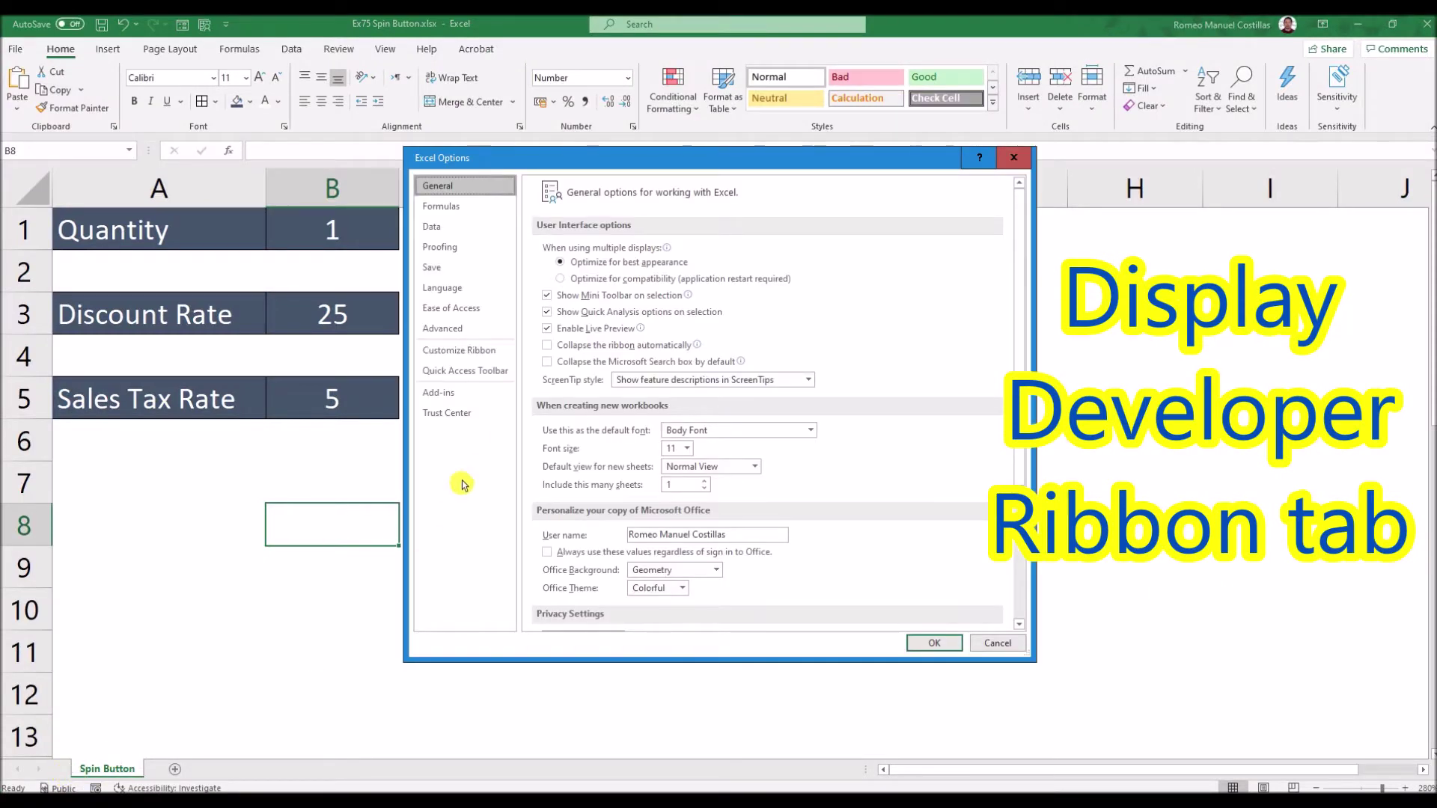
left_click(486, 351)
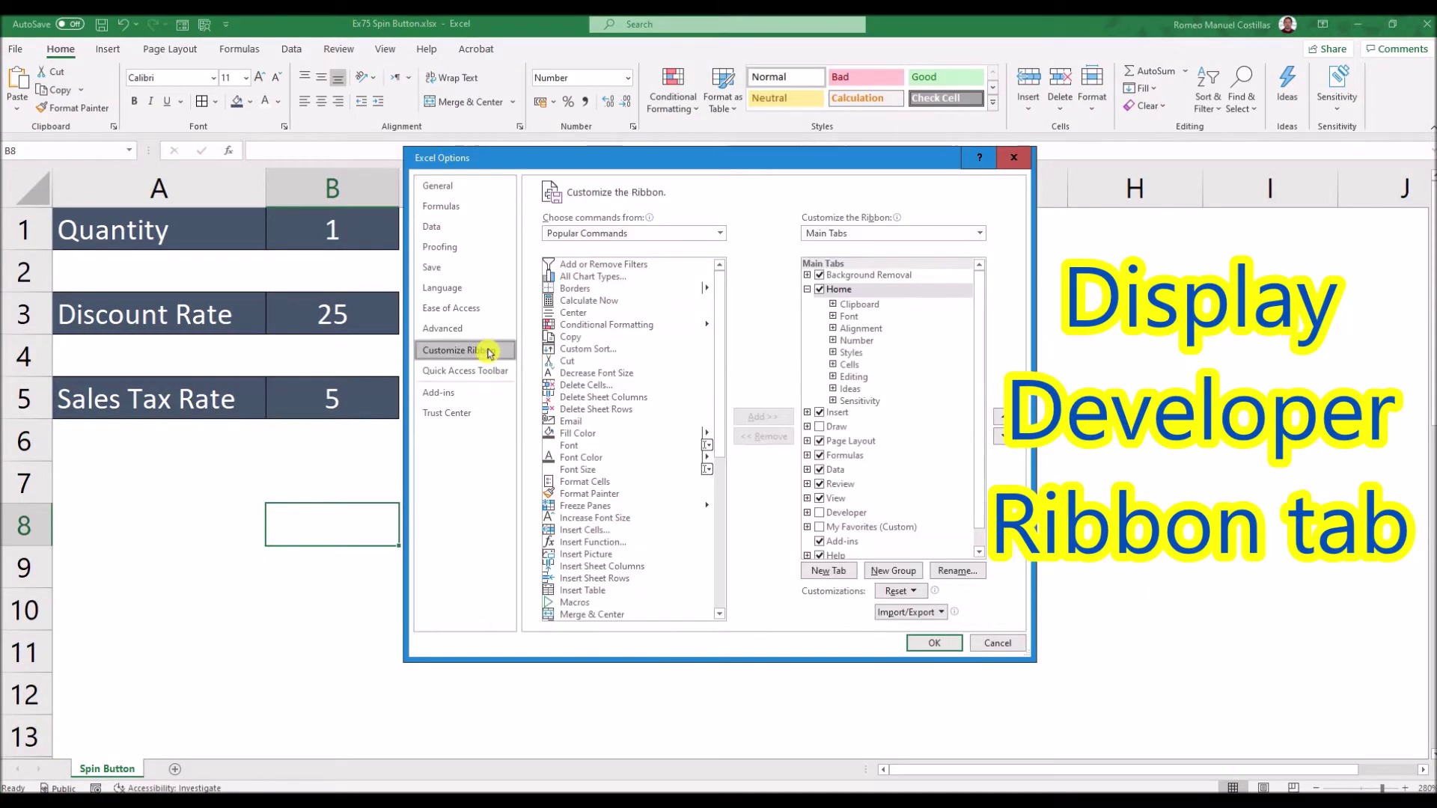
left_click(857, 511)
left_click(819, 512)
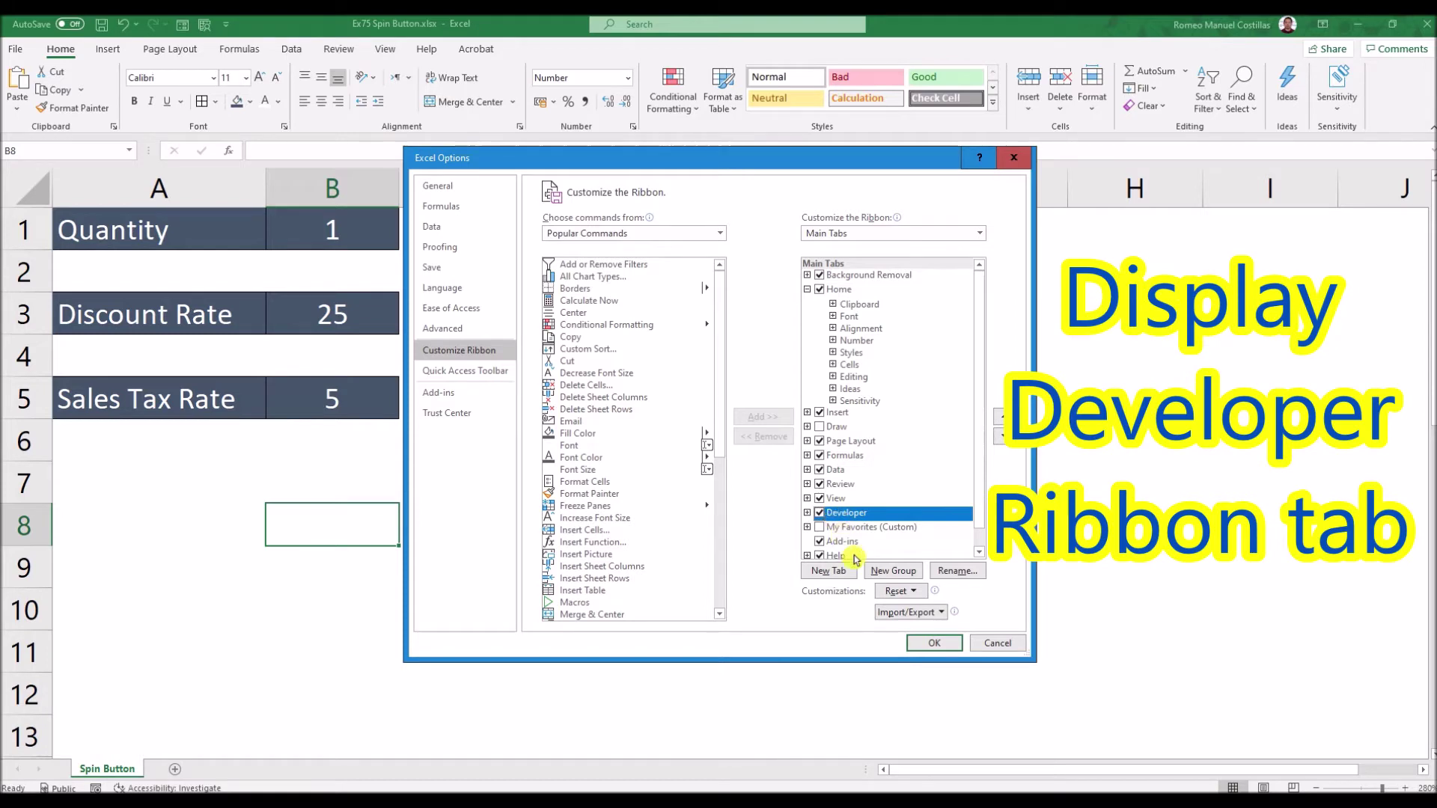
left_click(932, 641)
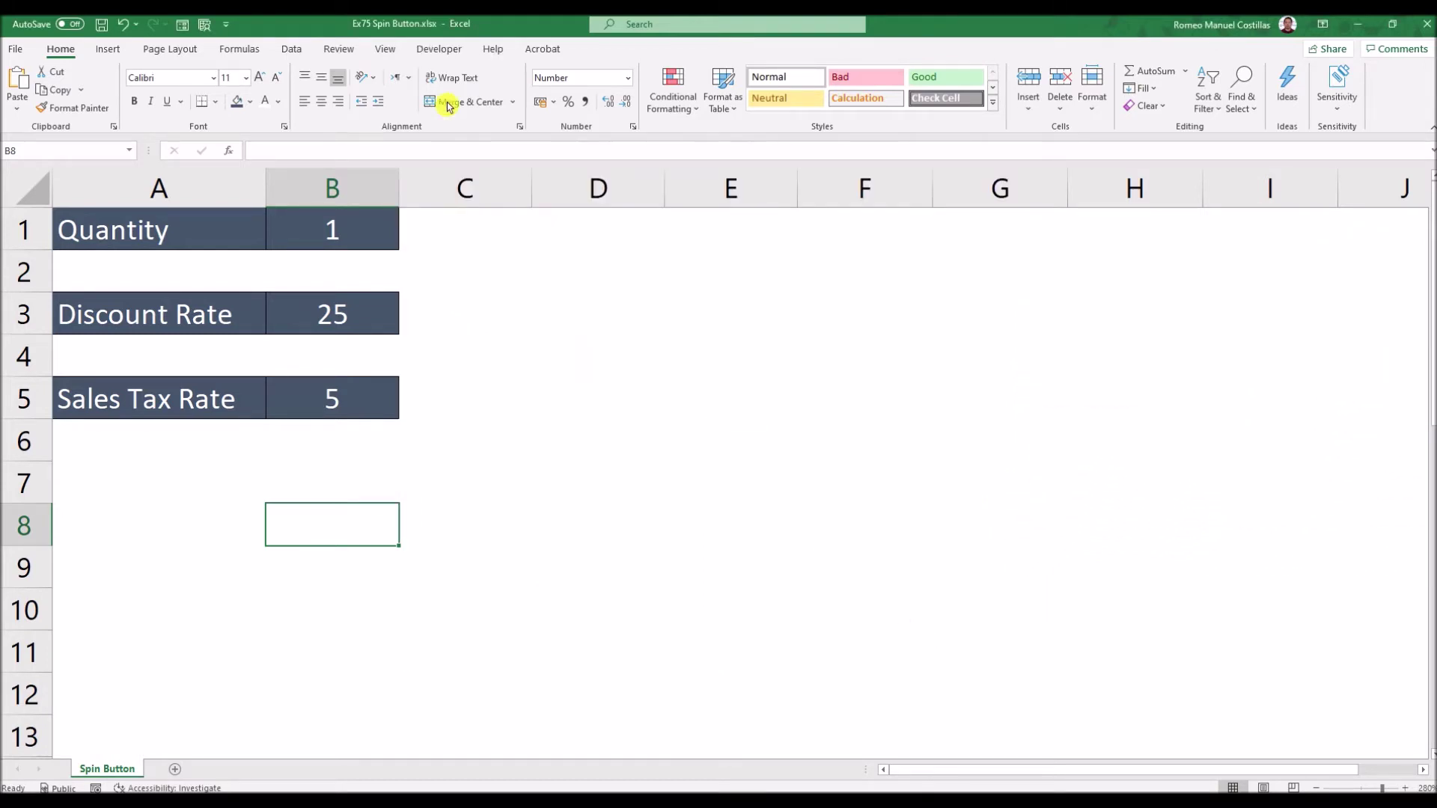
- Insert a spin button form control in column D, spanning about rows 2 to 4
left_click(440, 54)
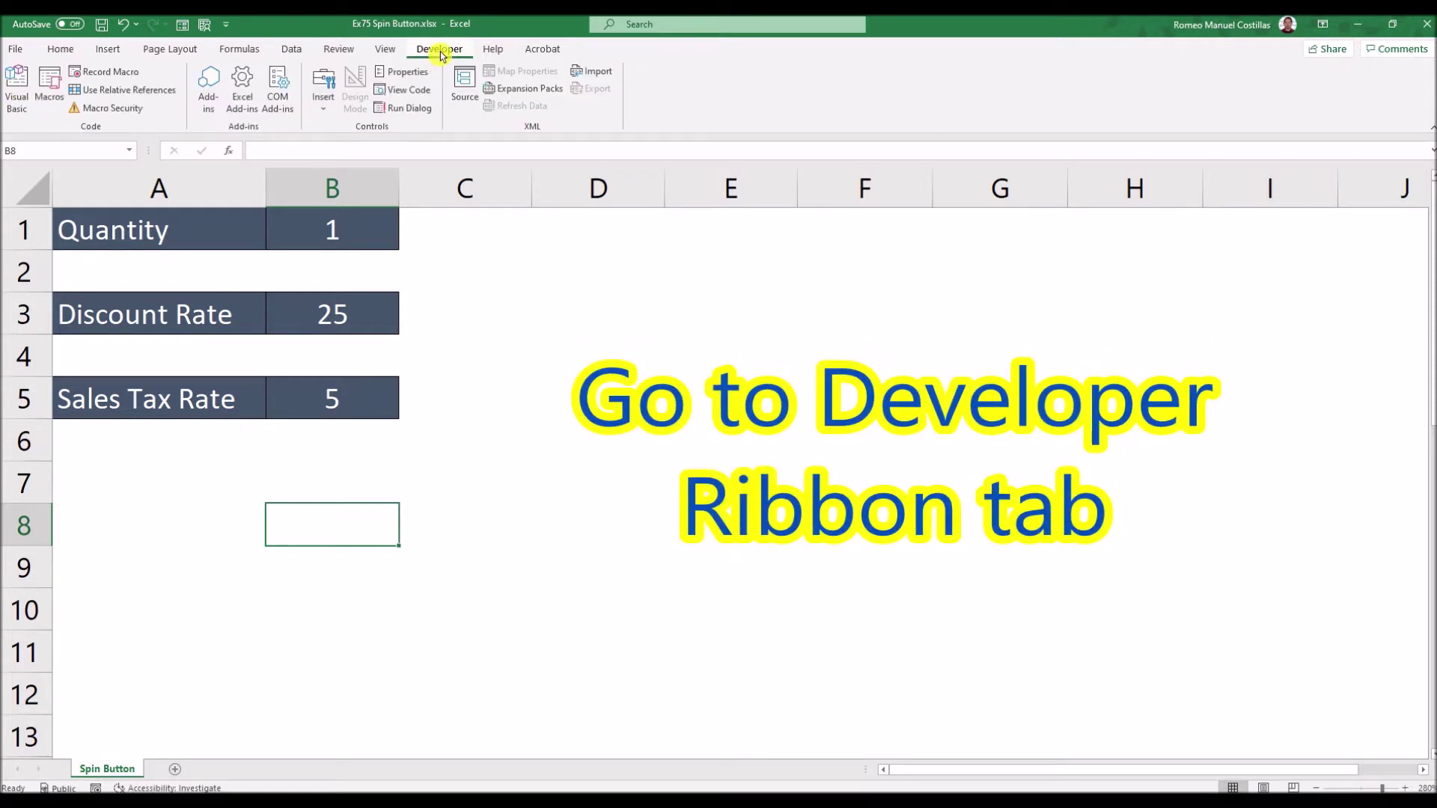
left_click(336, 109)
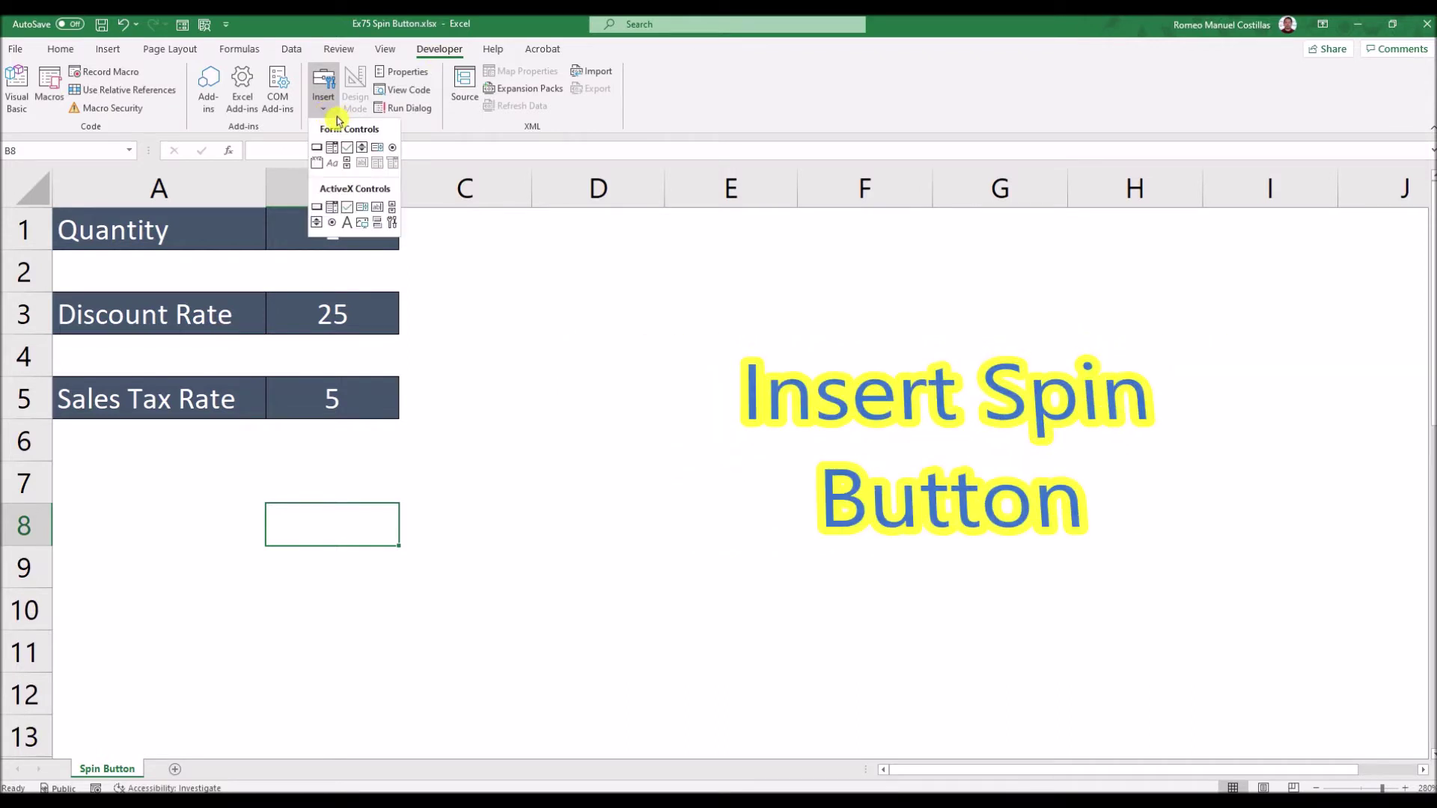
left_click(362, 149)
left_click_drag(572, 276, 652, 371)
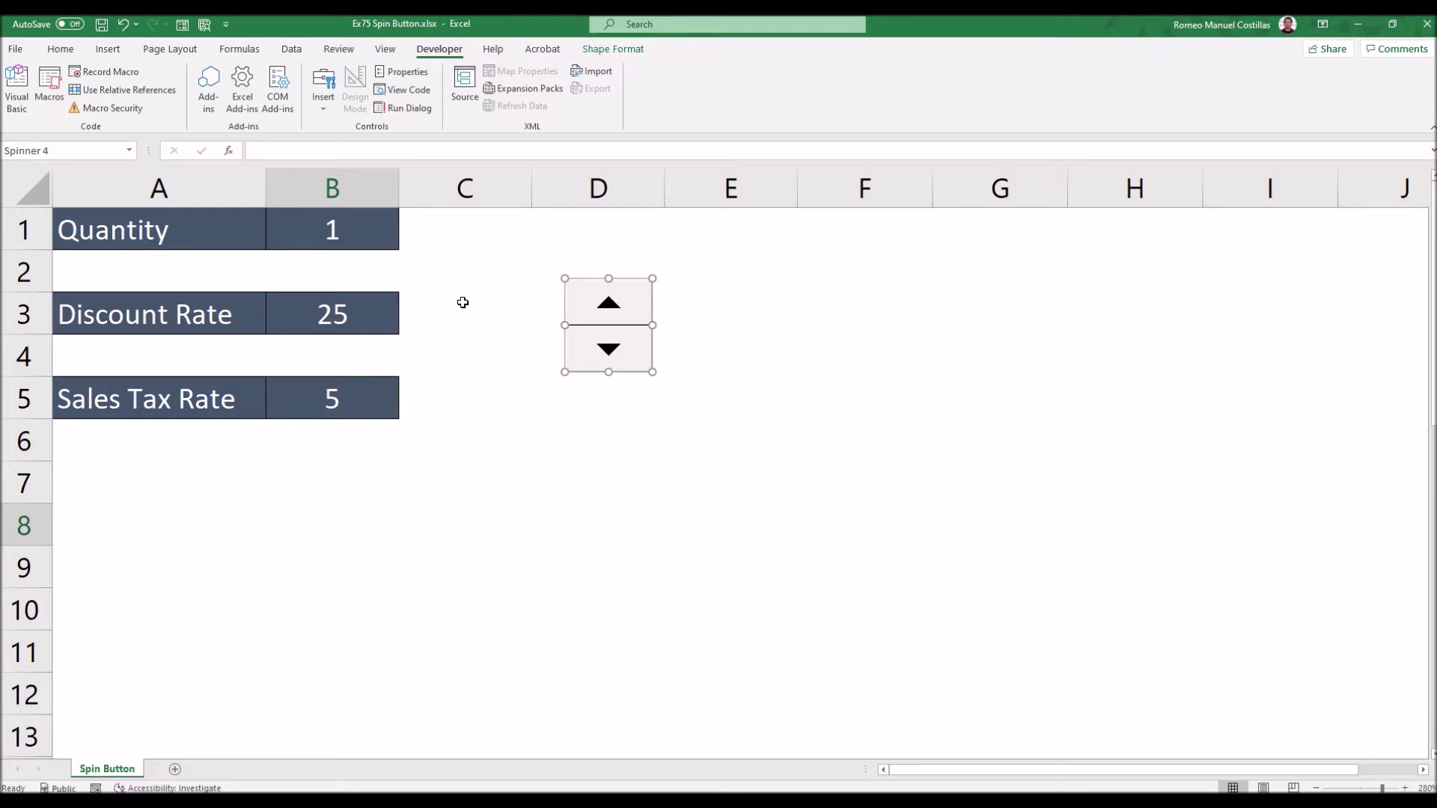
- Set the spin button's control format to current value 1, minimum value 1 and maximum value 100
right_click(609, 353)
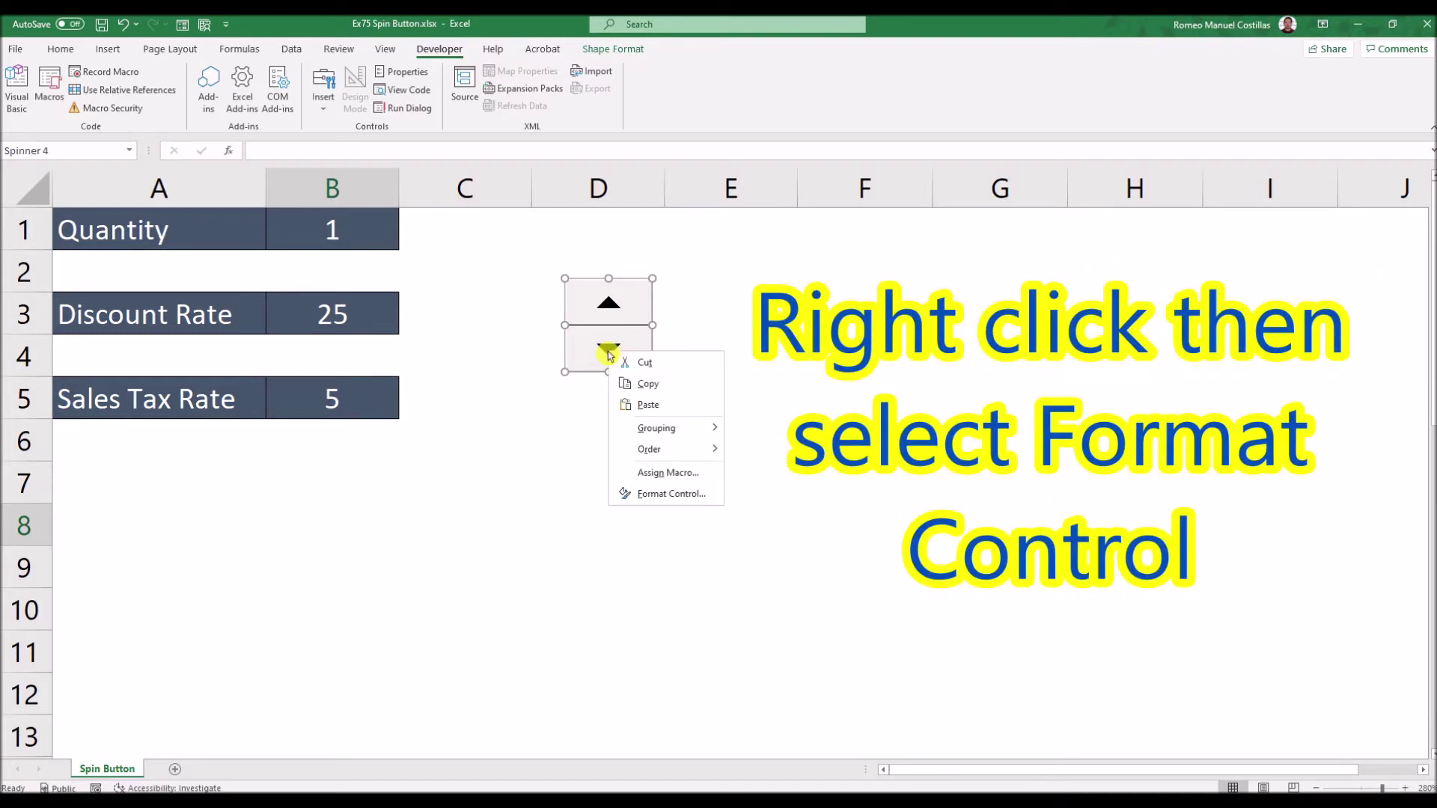
left_click(662, 492)
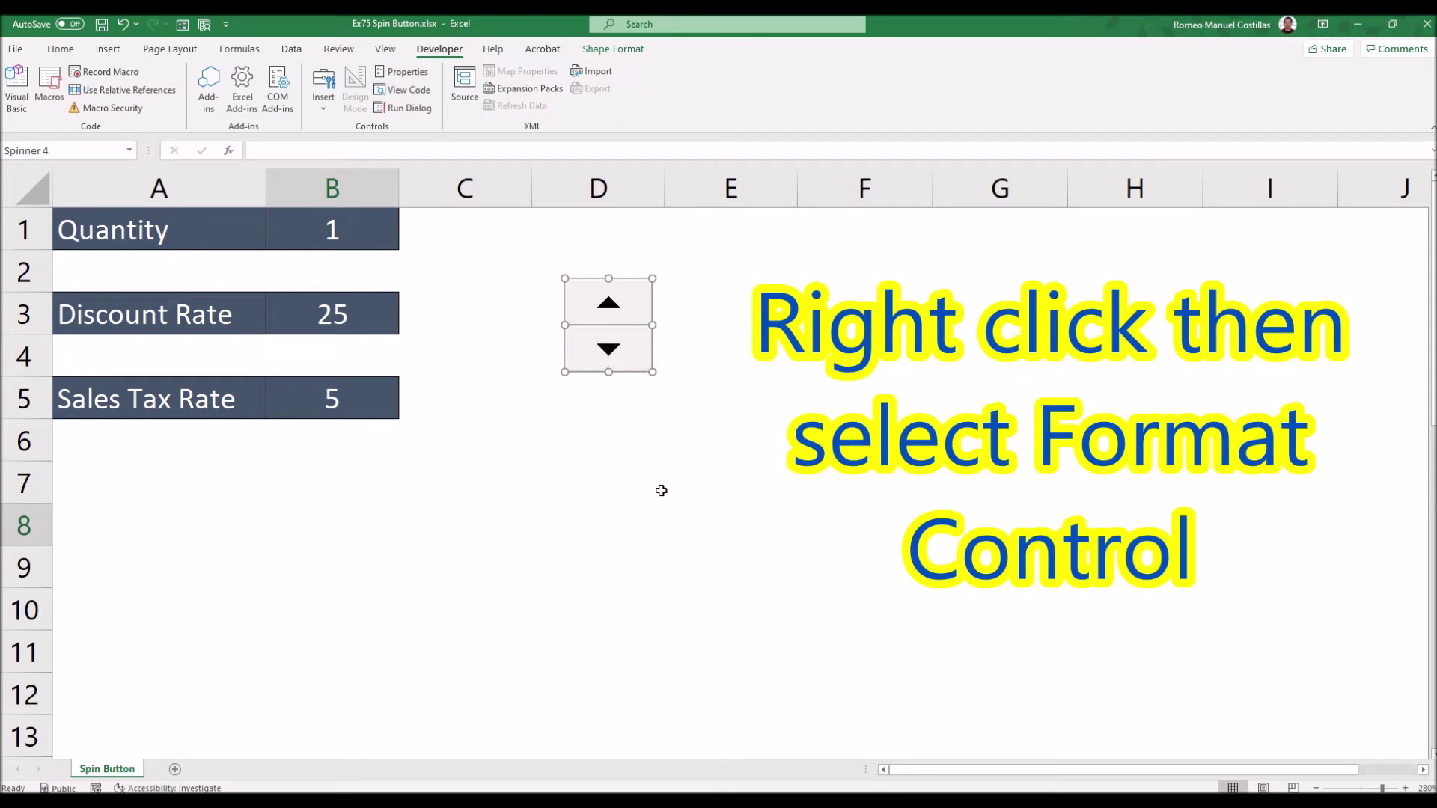
left_click_drag(956, 295, 521, 389)
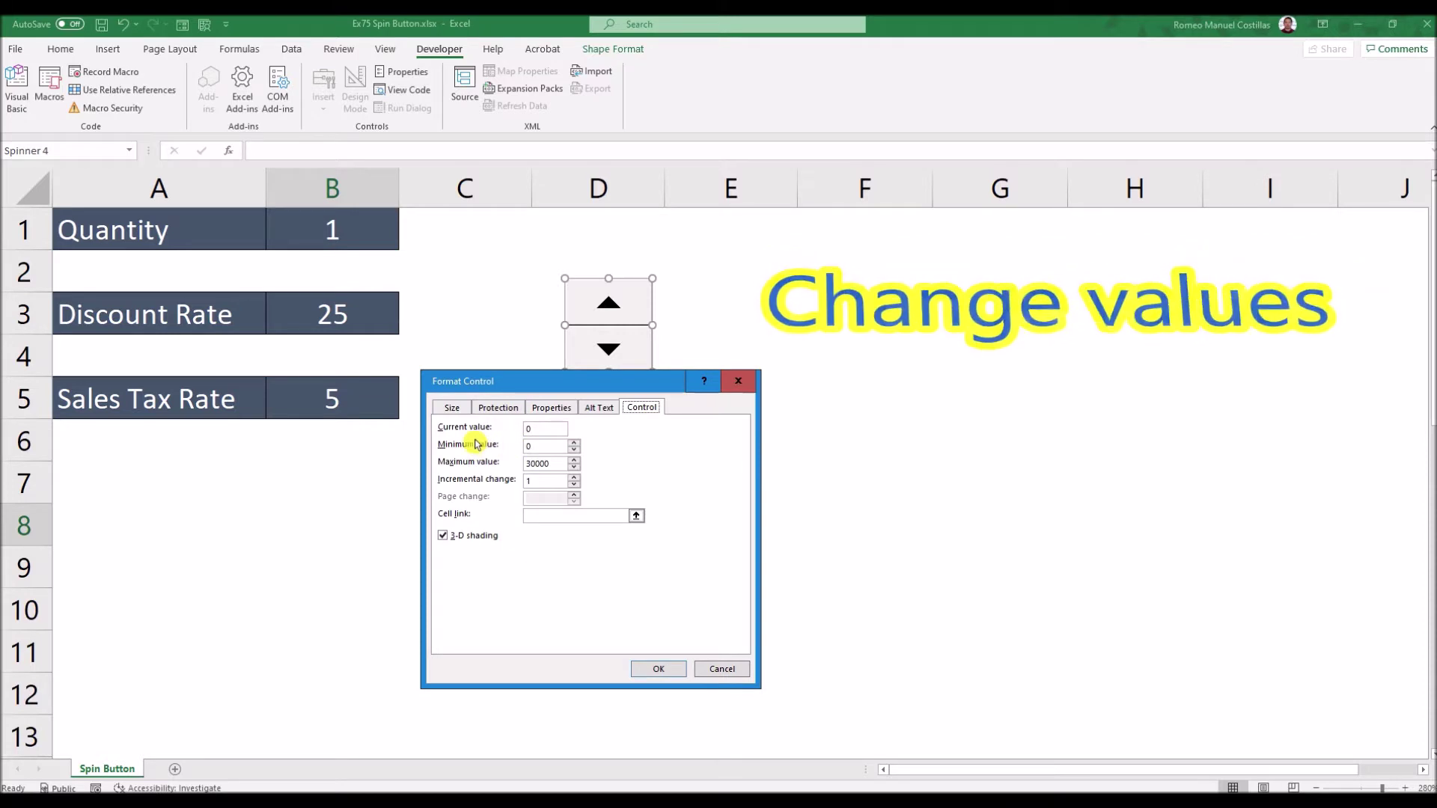
left_click(537, 431)
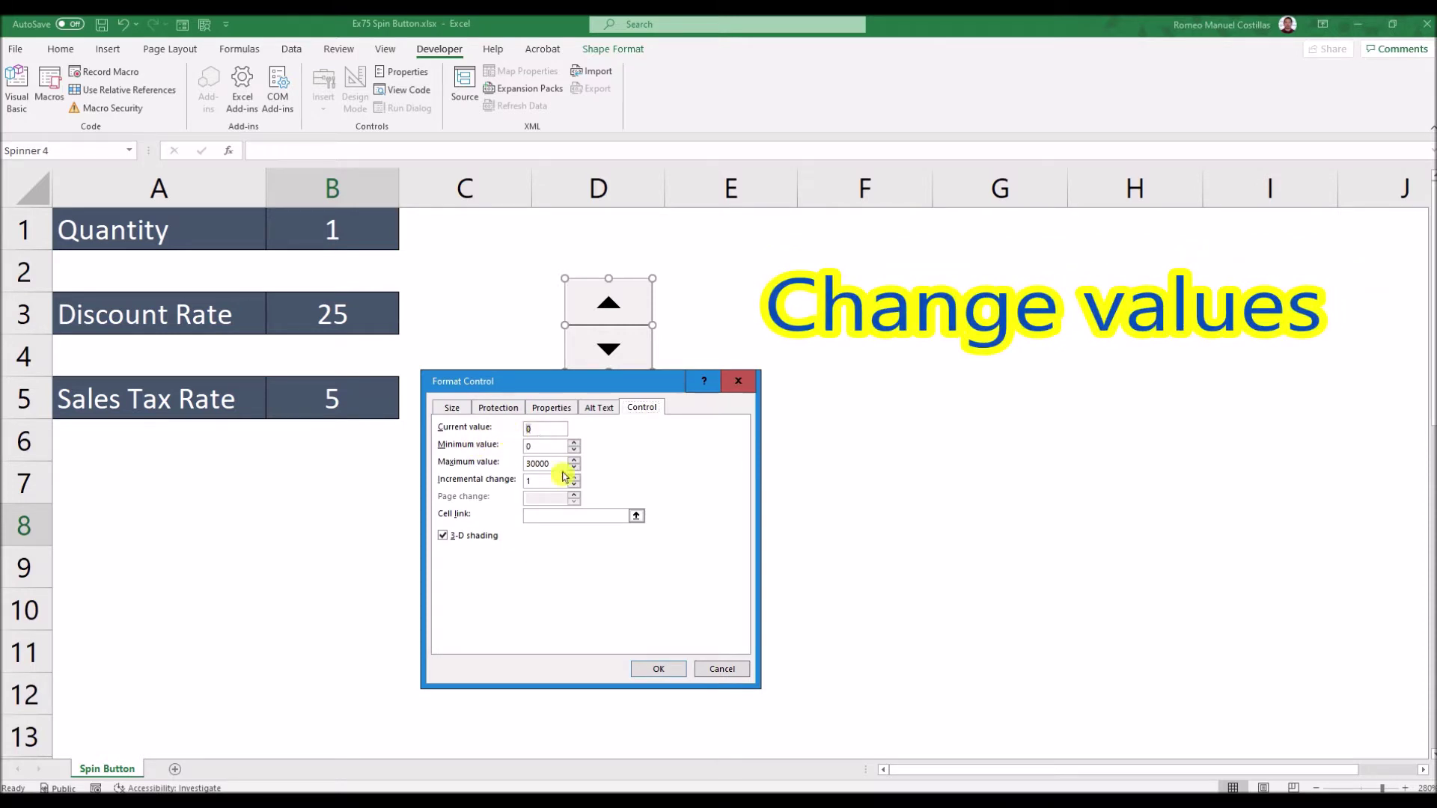
left_click(526, 446)
type("1")
key("Tab")
type("1")
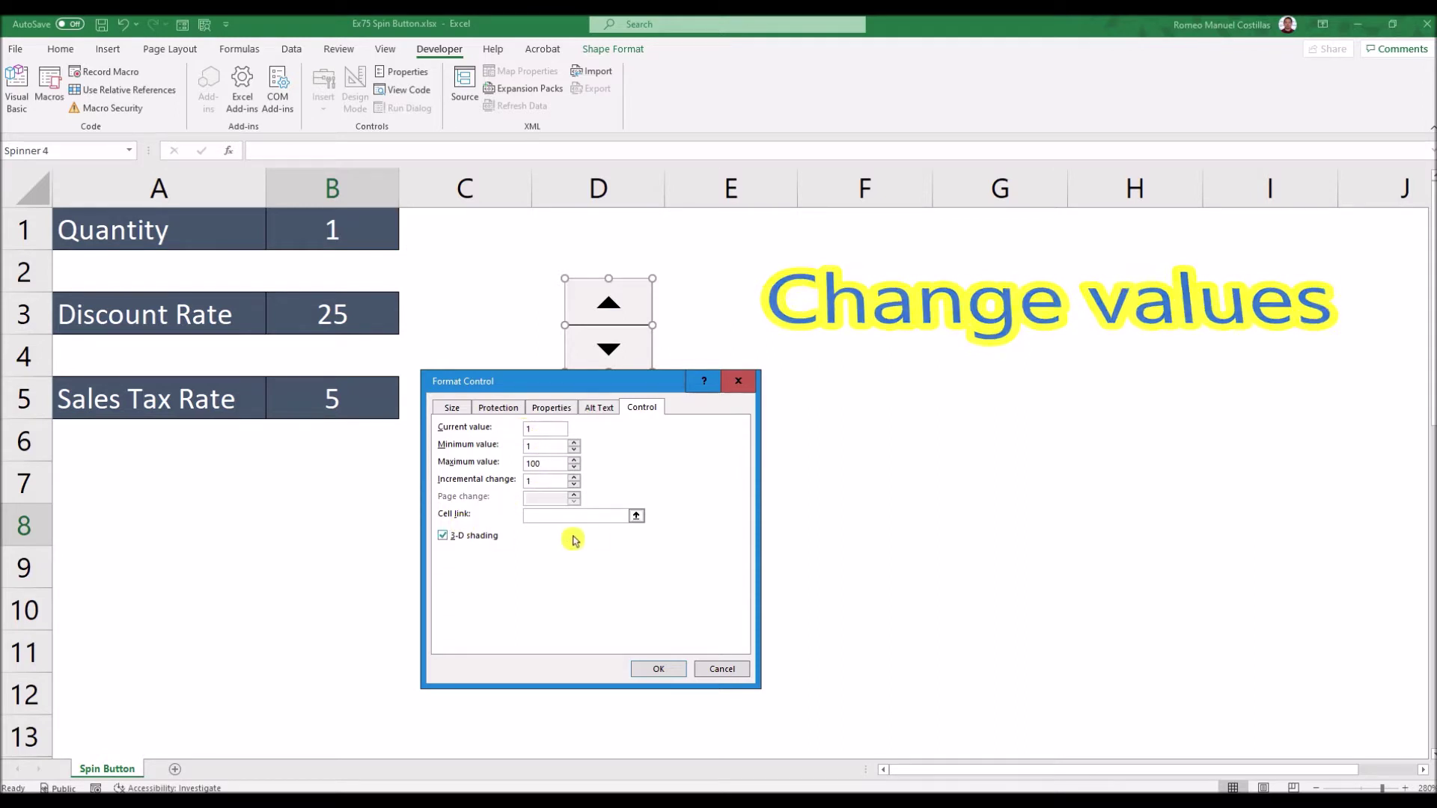
- Link the spin button to cell B1 and apply the control format
left_click(636, 516)
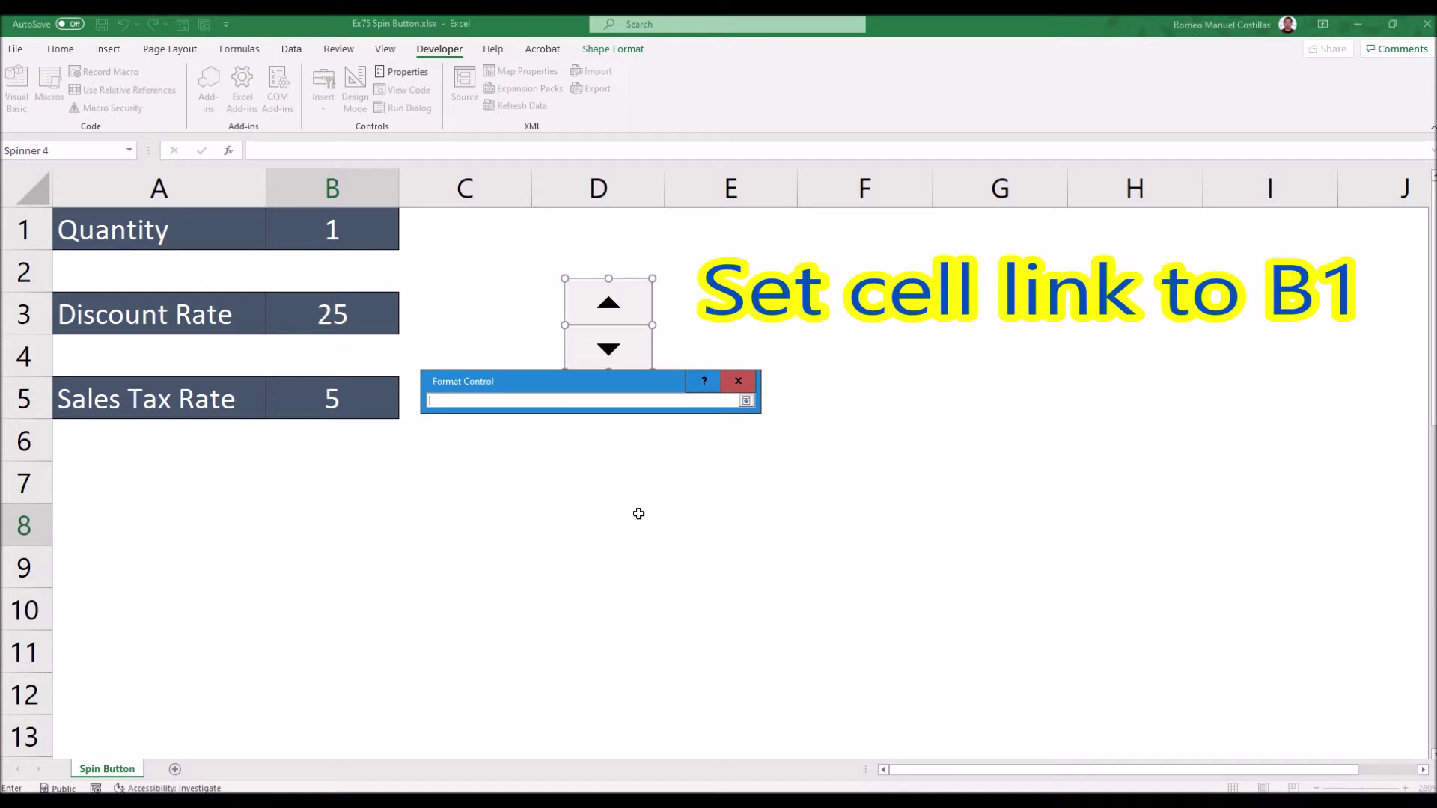
left_click(343, 234)
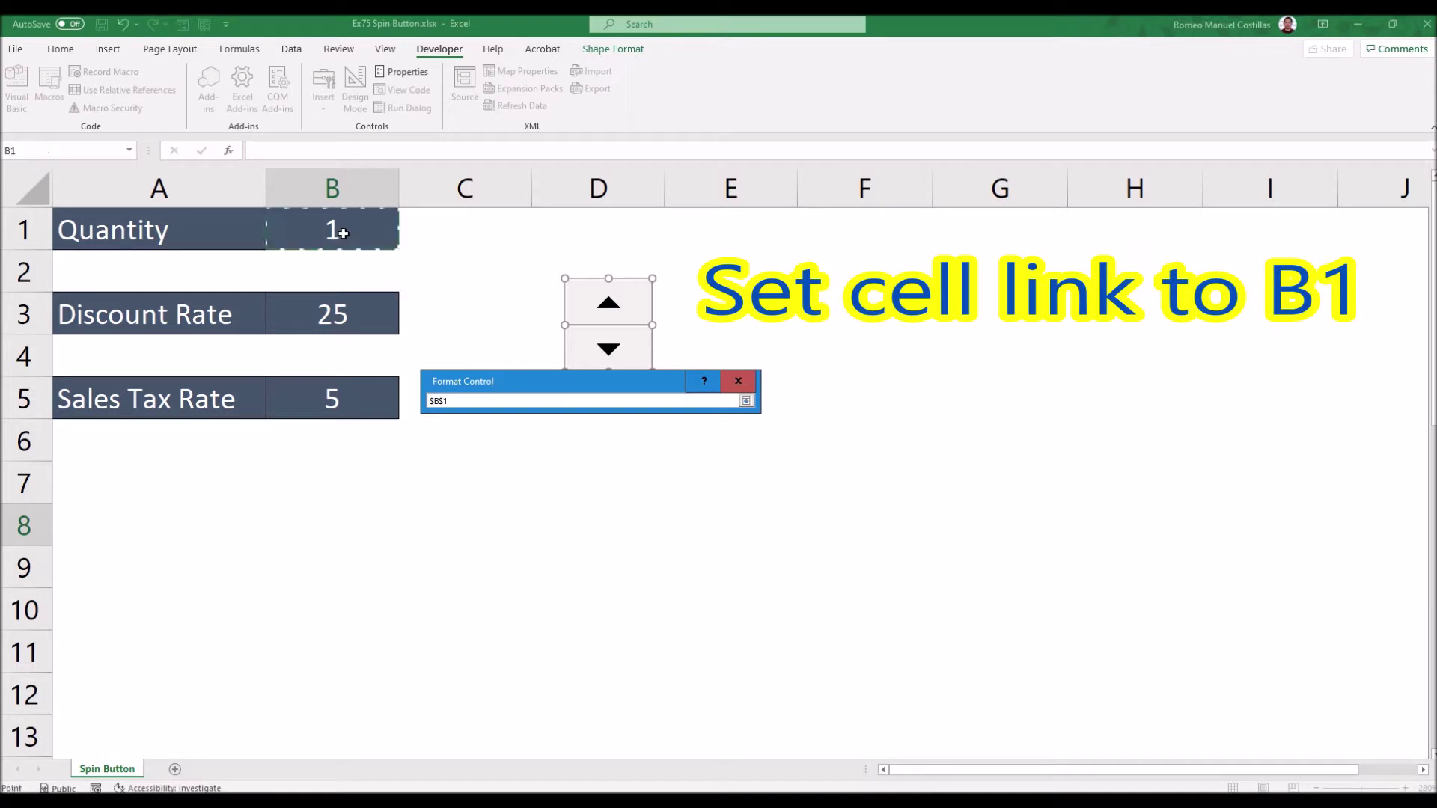
key("Return")
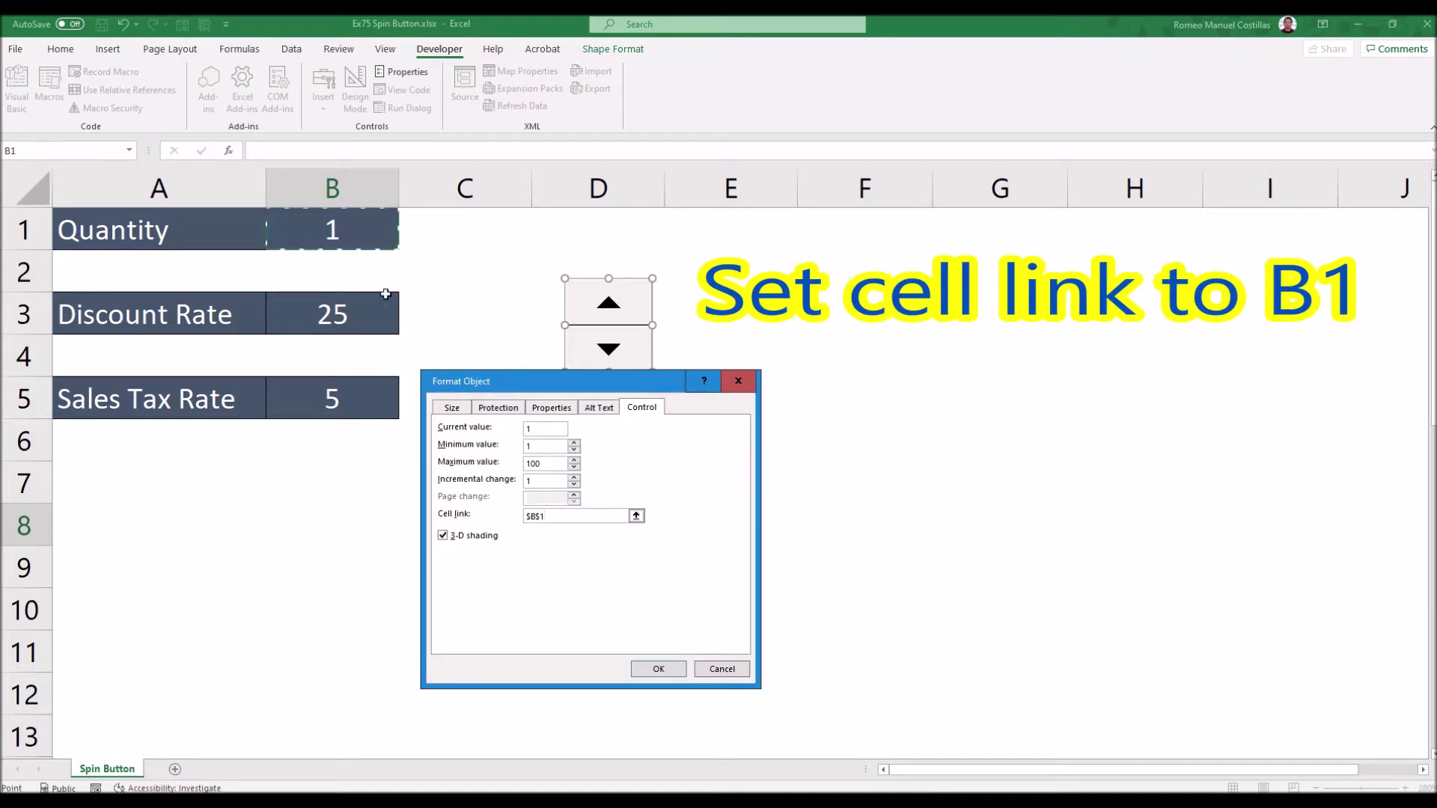
left_click(658, 668)
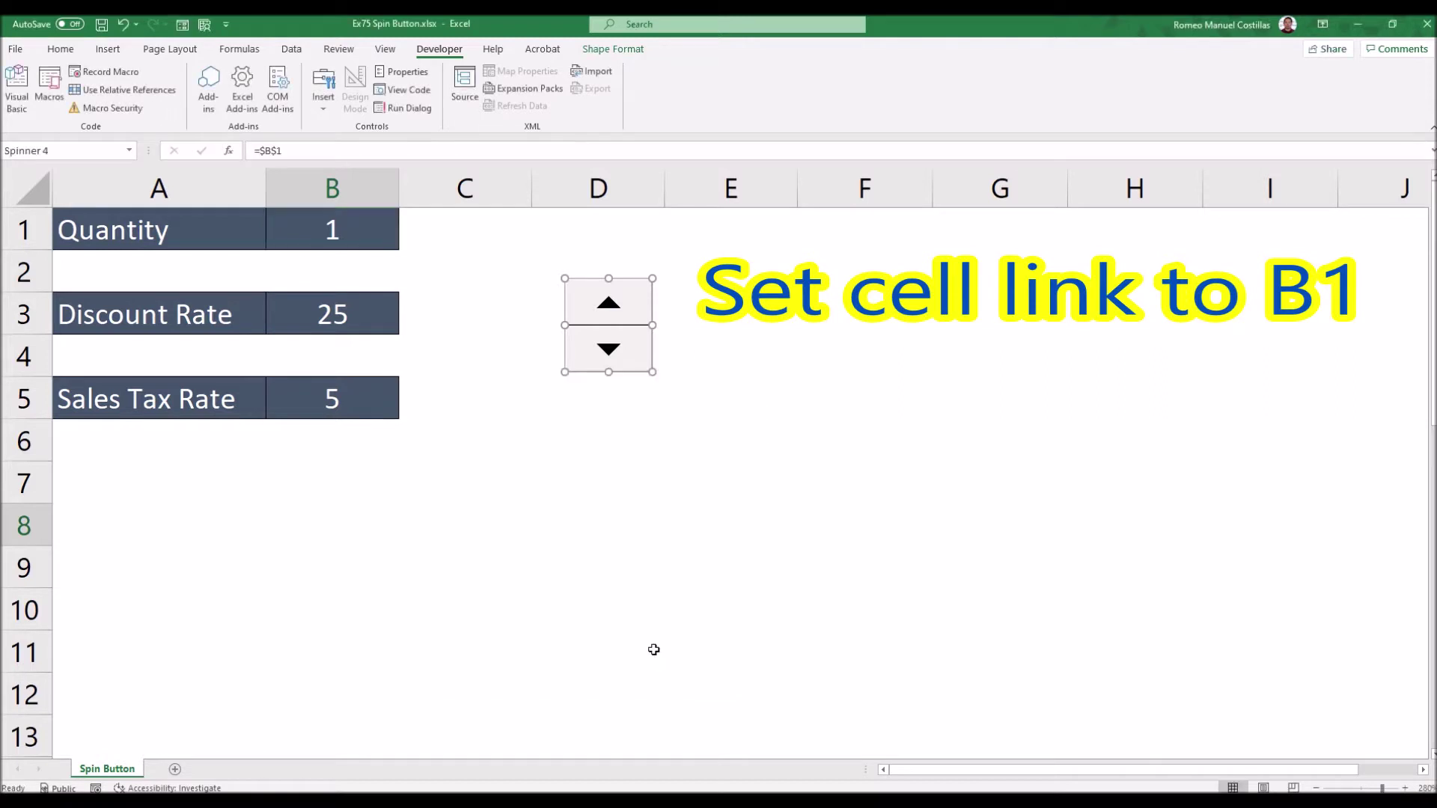
- Test the spin button by stepping the quantity in B1 up several times and back down to 1
left_click(449, 319)
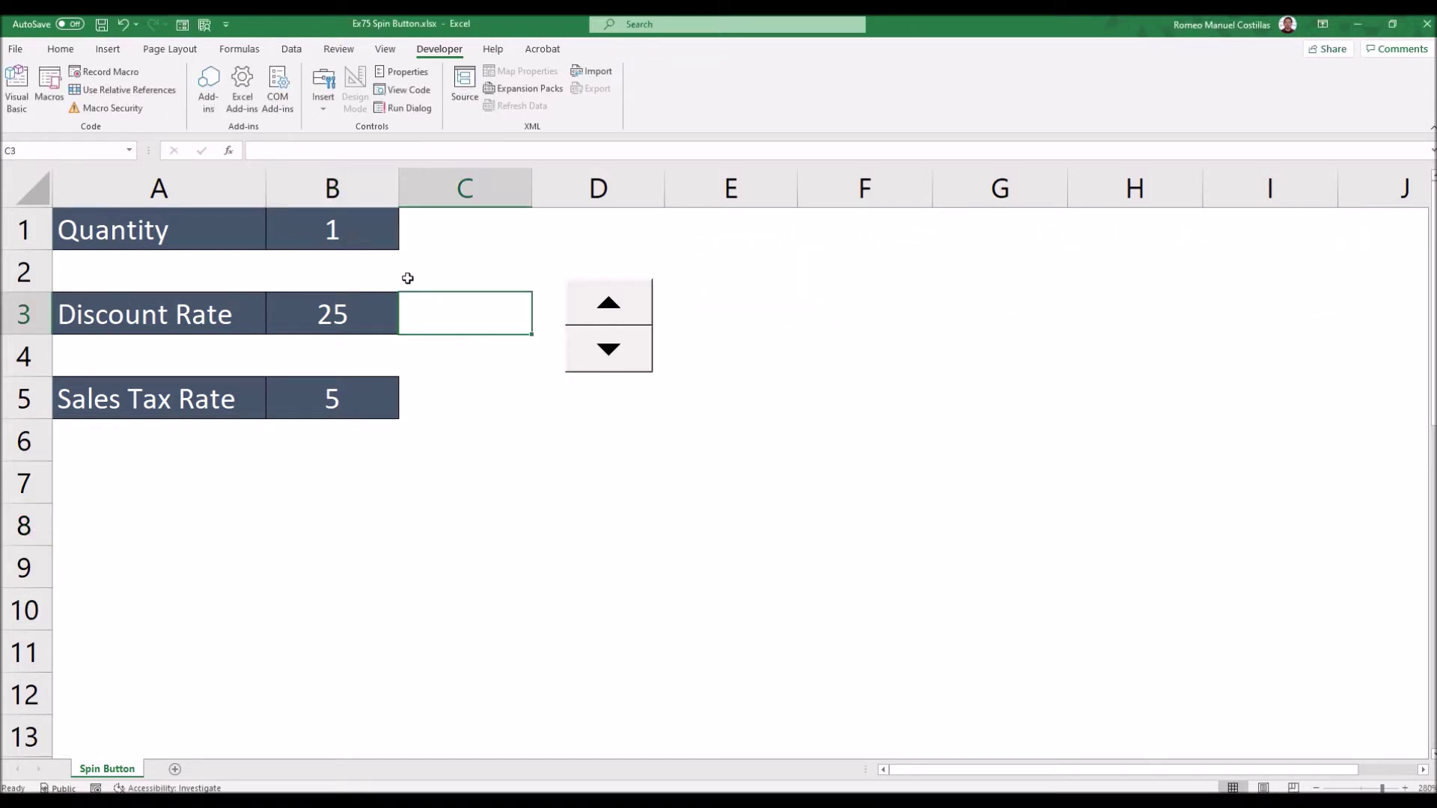
left_click(607, 303)
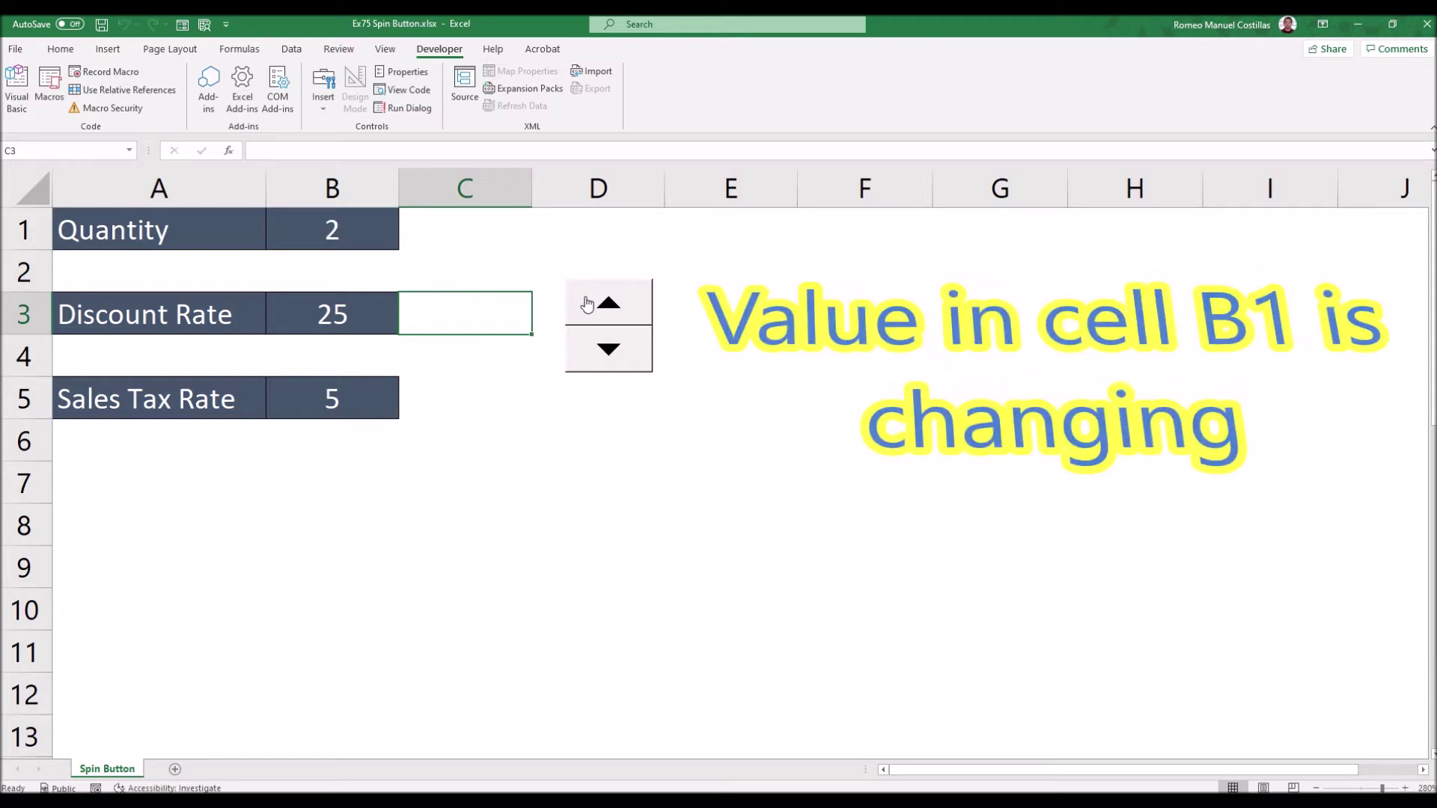
left_click(351, 236)
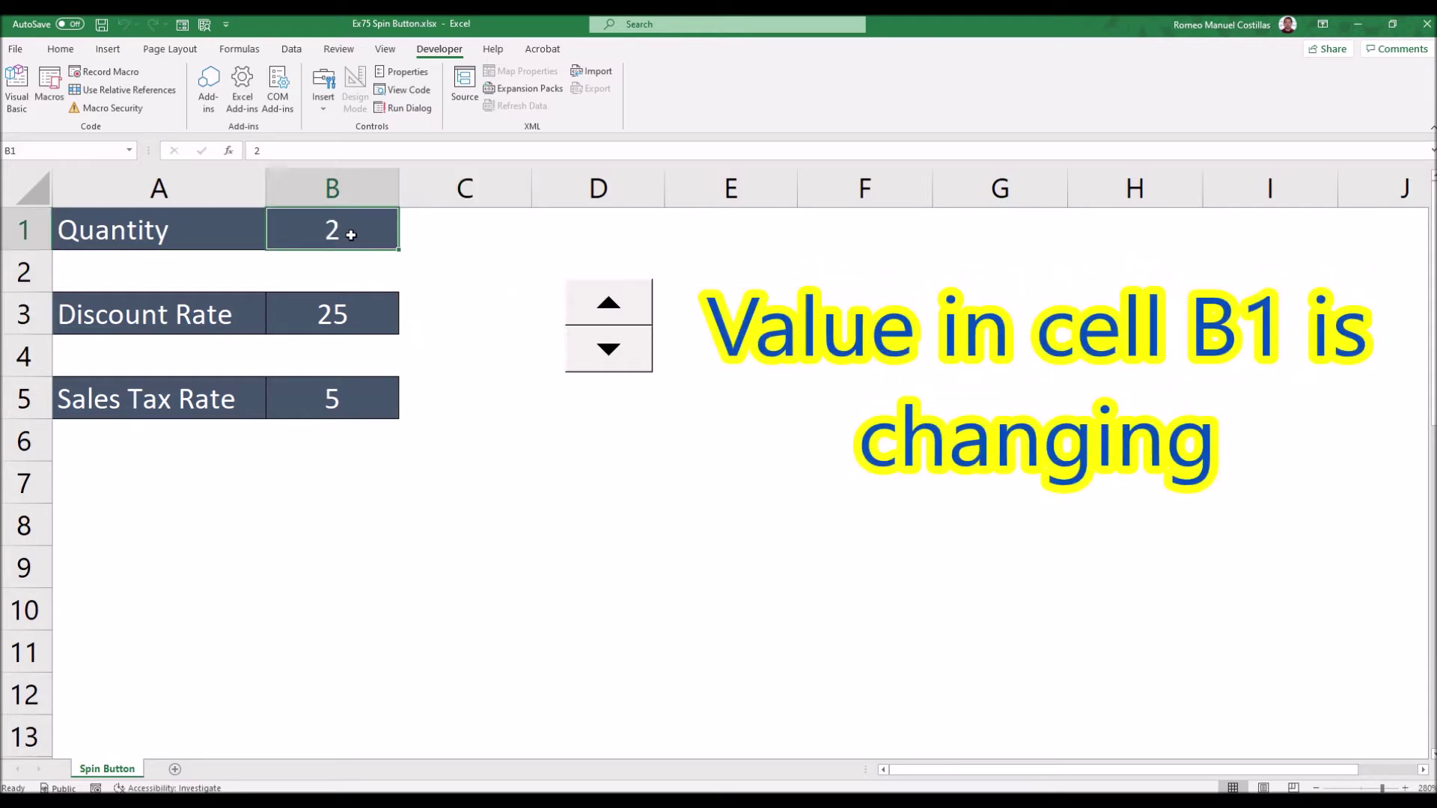
left_click(606, 307)
left_click(606, 307)
left_click(606, 308)
left_click(615, 352)
left_click(615, 351)
left_click(618, 356)
left_click(618, 356)
left_click(618, 356)
left_click(618, 356)
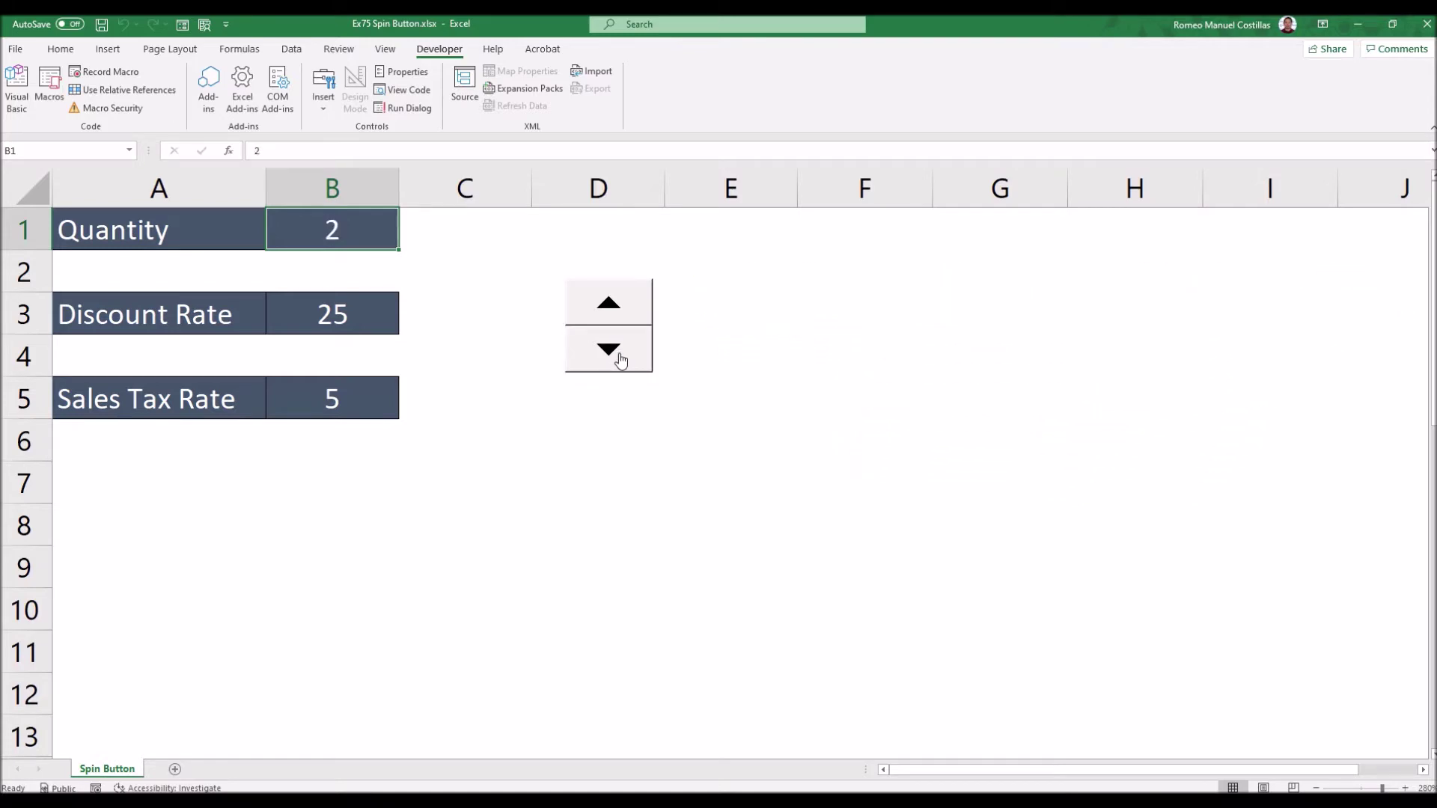
- Move the quantity spin button into column C, beside the Quantity value at rows 1 to 3
right_click(626, 325)
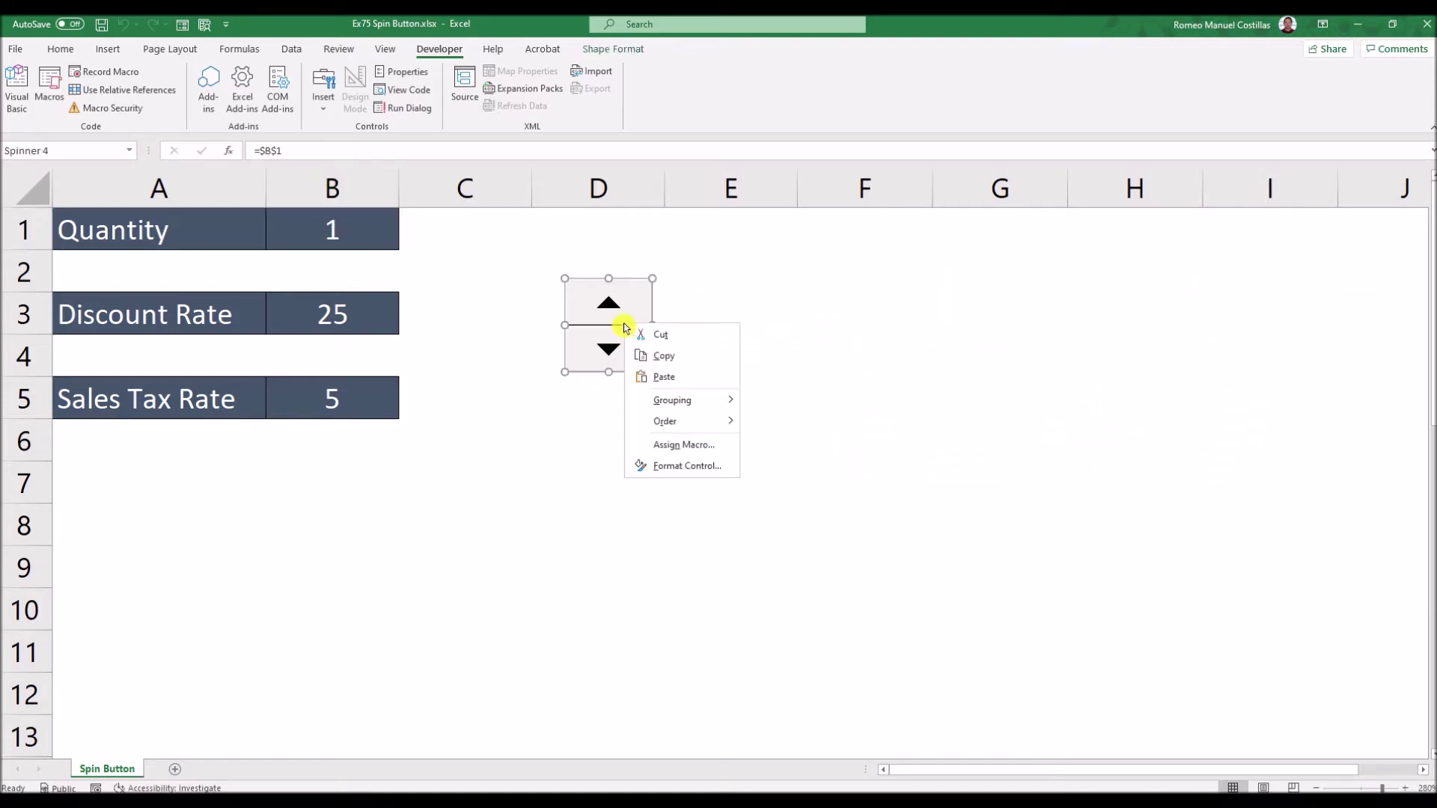
left_click(632, 298)
left_click_drag(629, 288, 497, 226)
left_click(582, 296)
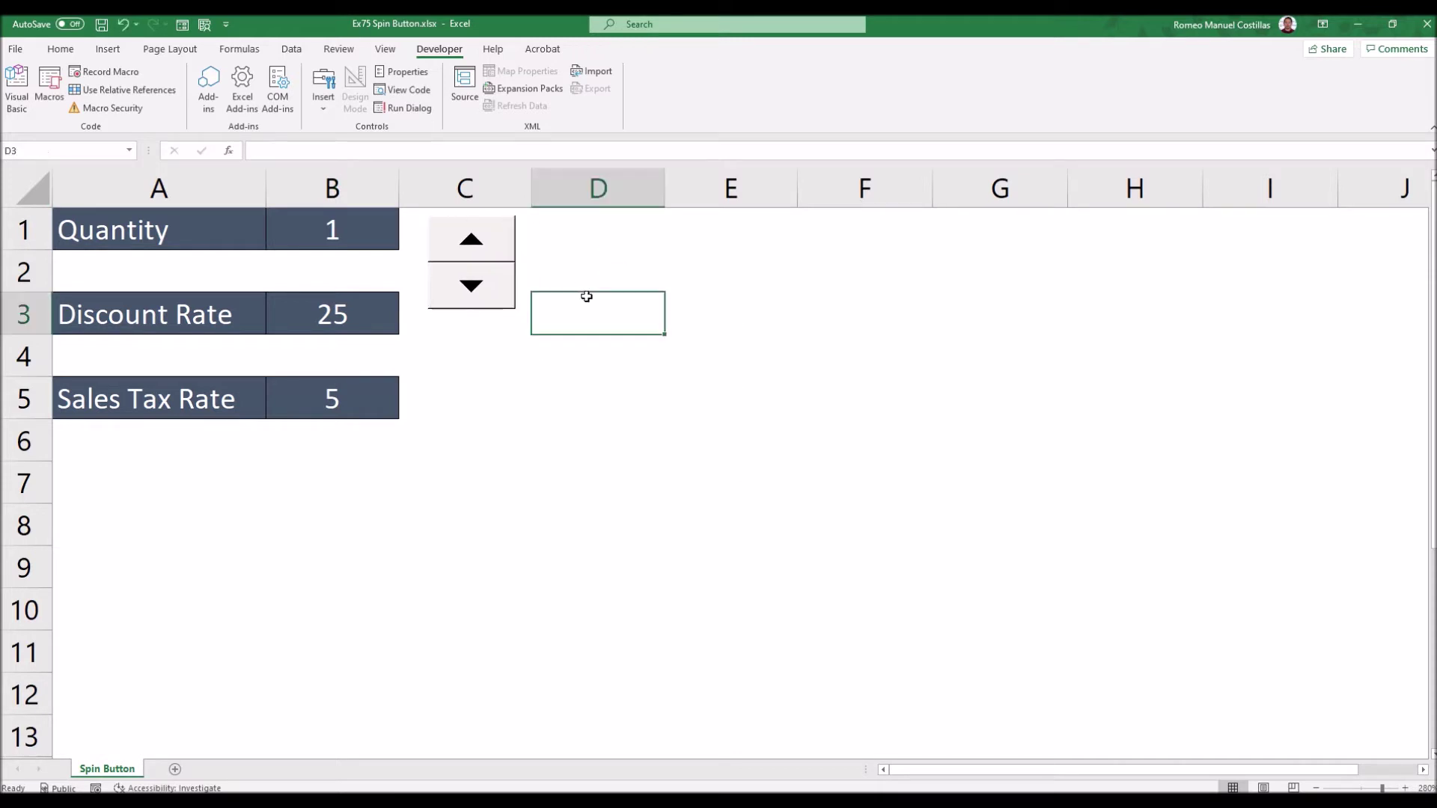
- Insert a second spin button form control in column D, spanning about rows 1 to 3
left_click(336, 326)
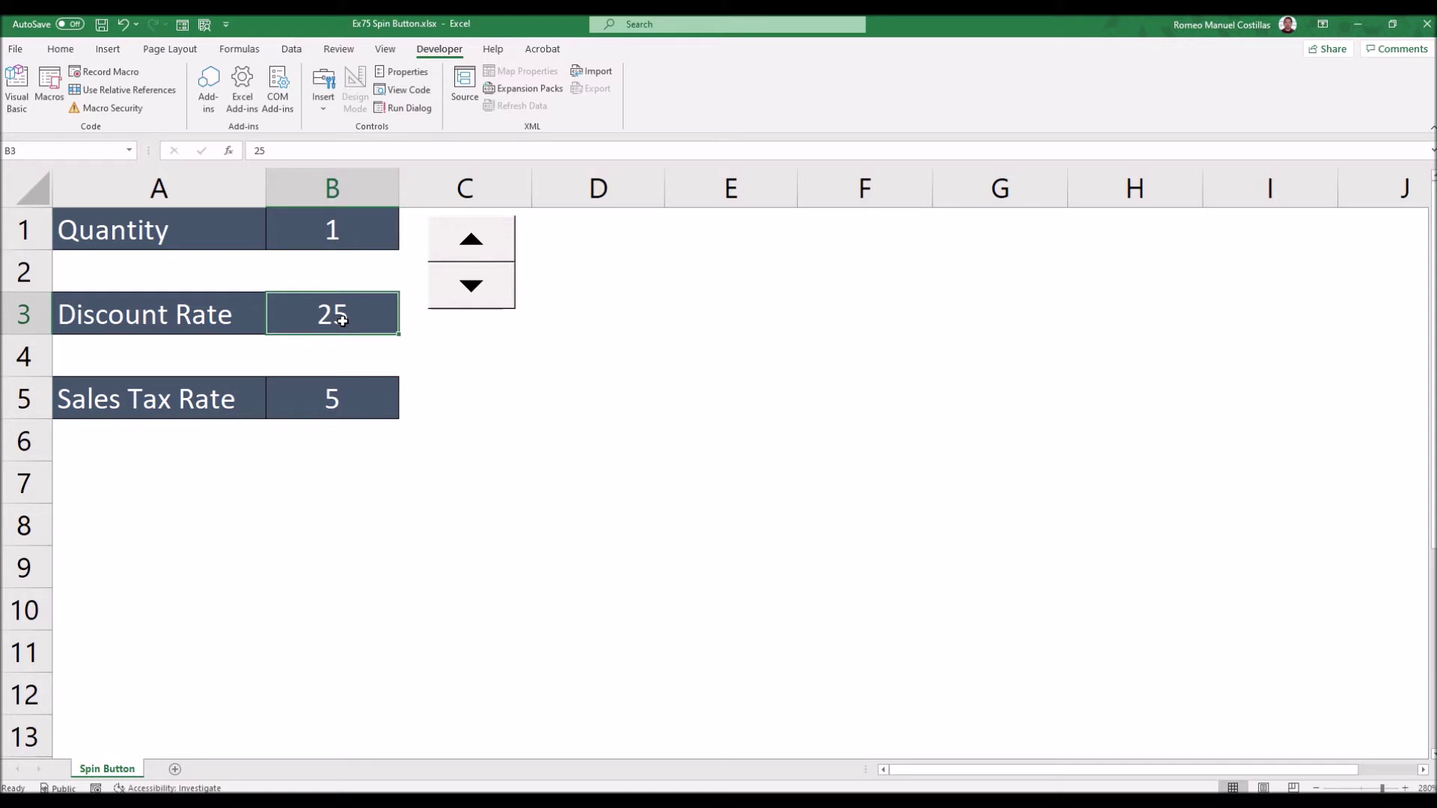
left_click(322, 108)
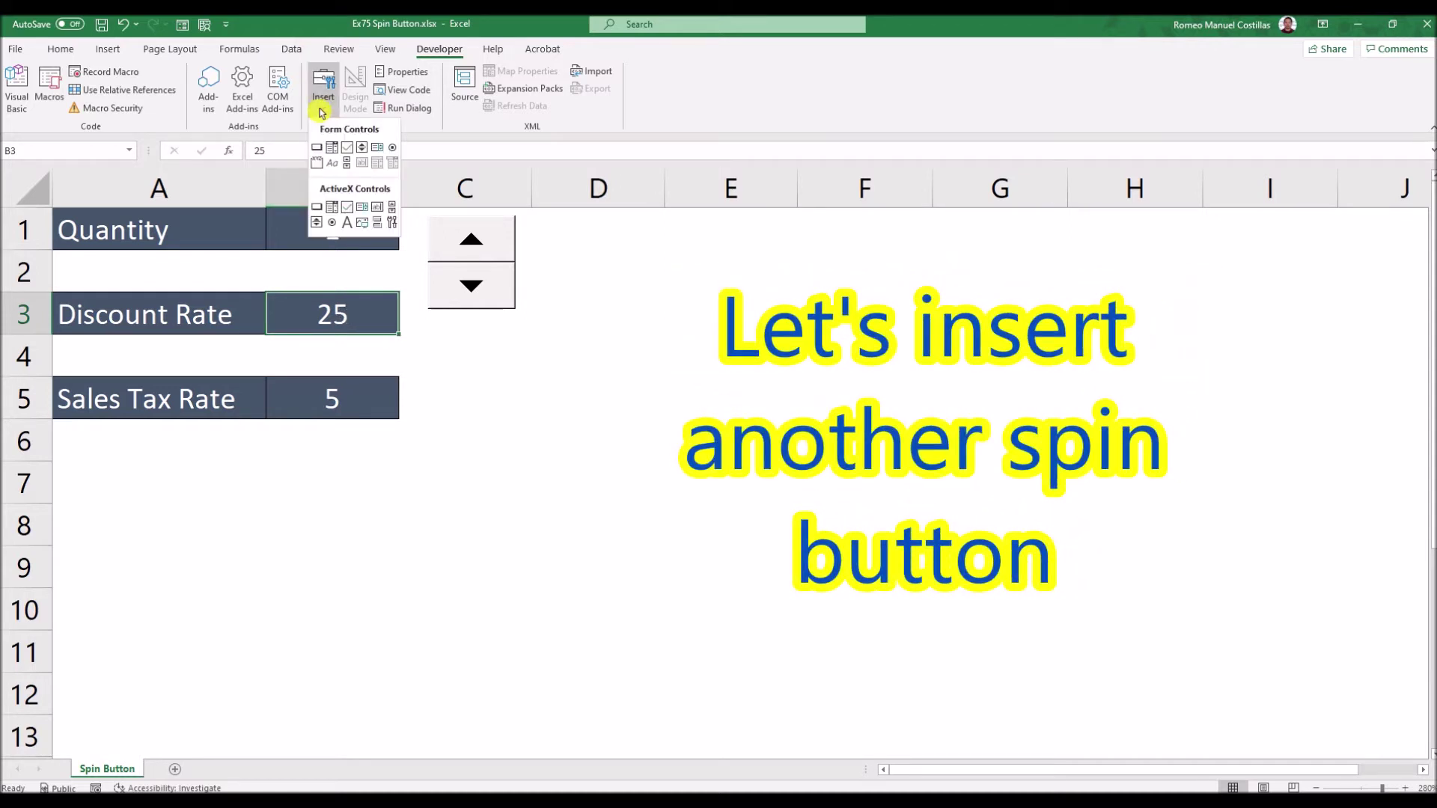
left_click(362, 150)
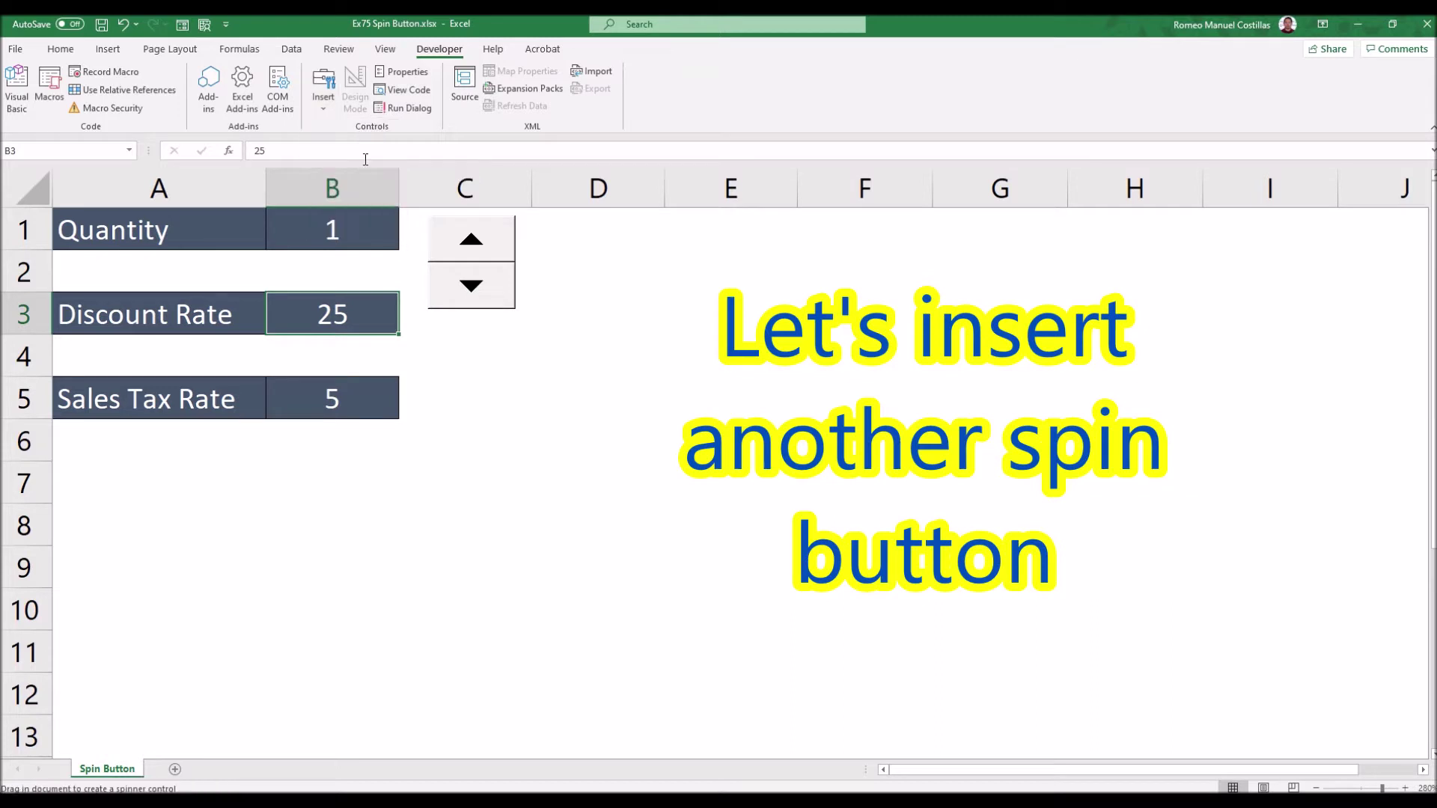
left_click_drag(549, 223, 646, 317)
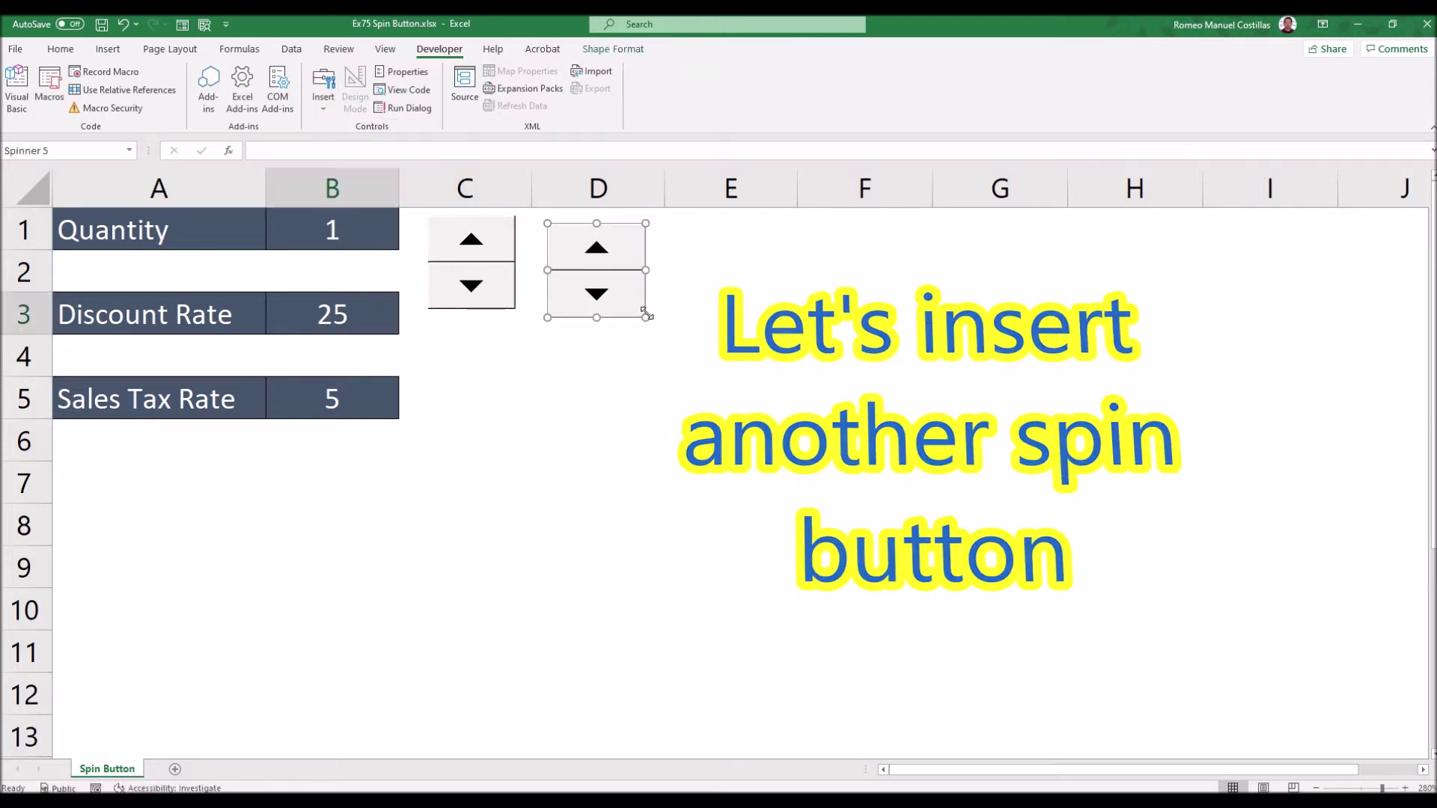
- Set the second spin button's control format to current value 1, minimum value 1 and maximum value 75
right_click(610, 287)
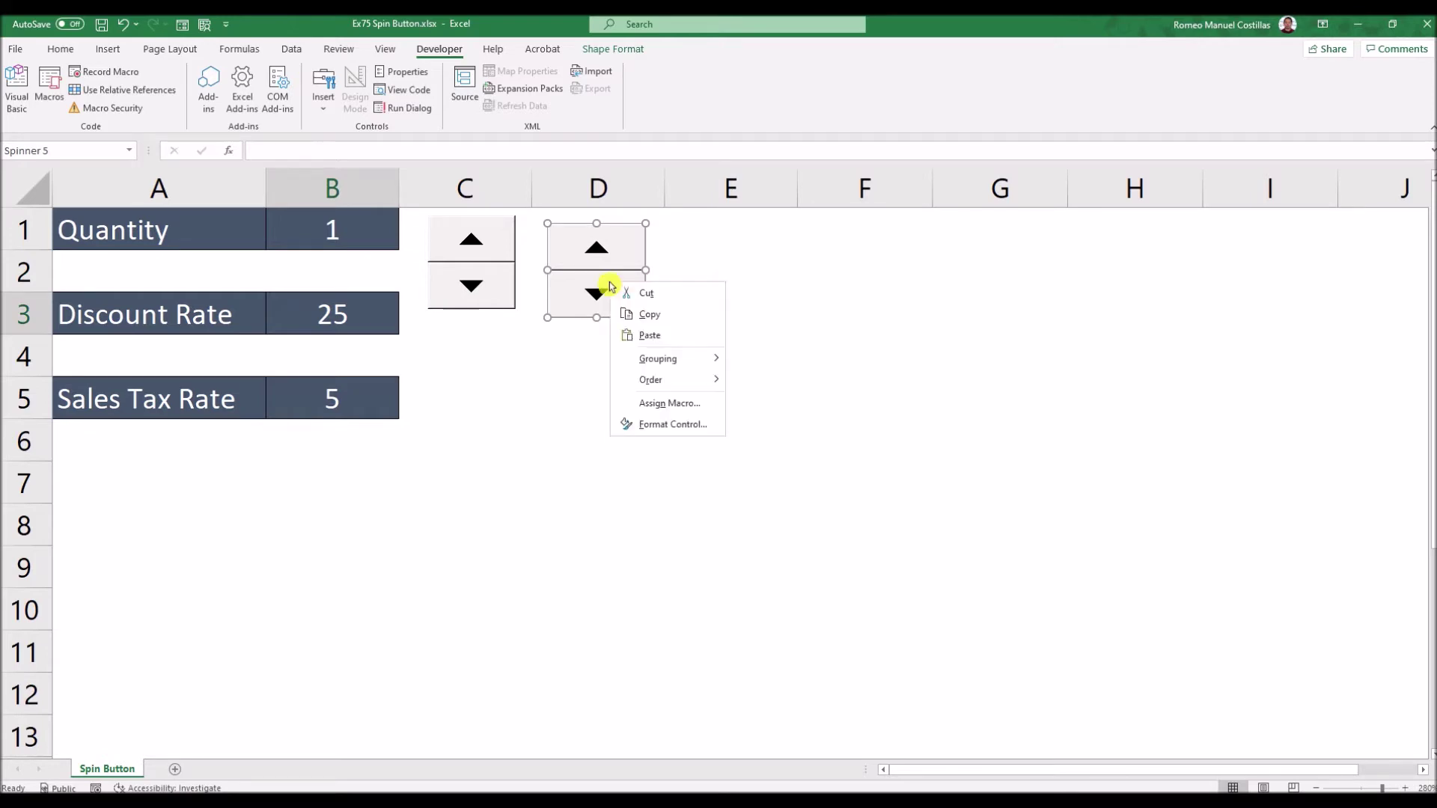
left_click(660, 424)
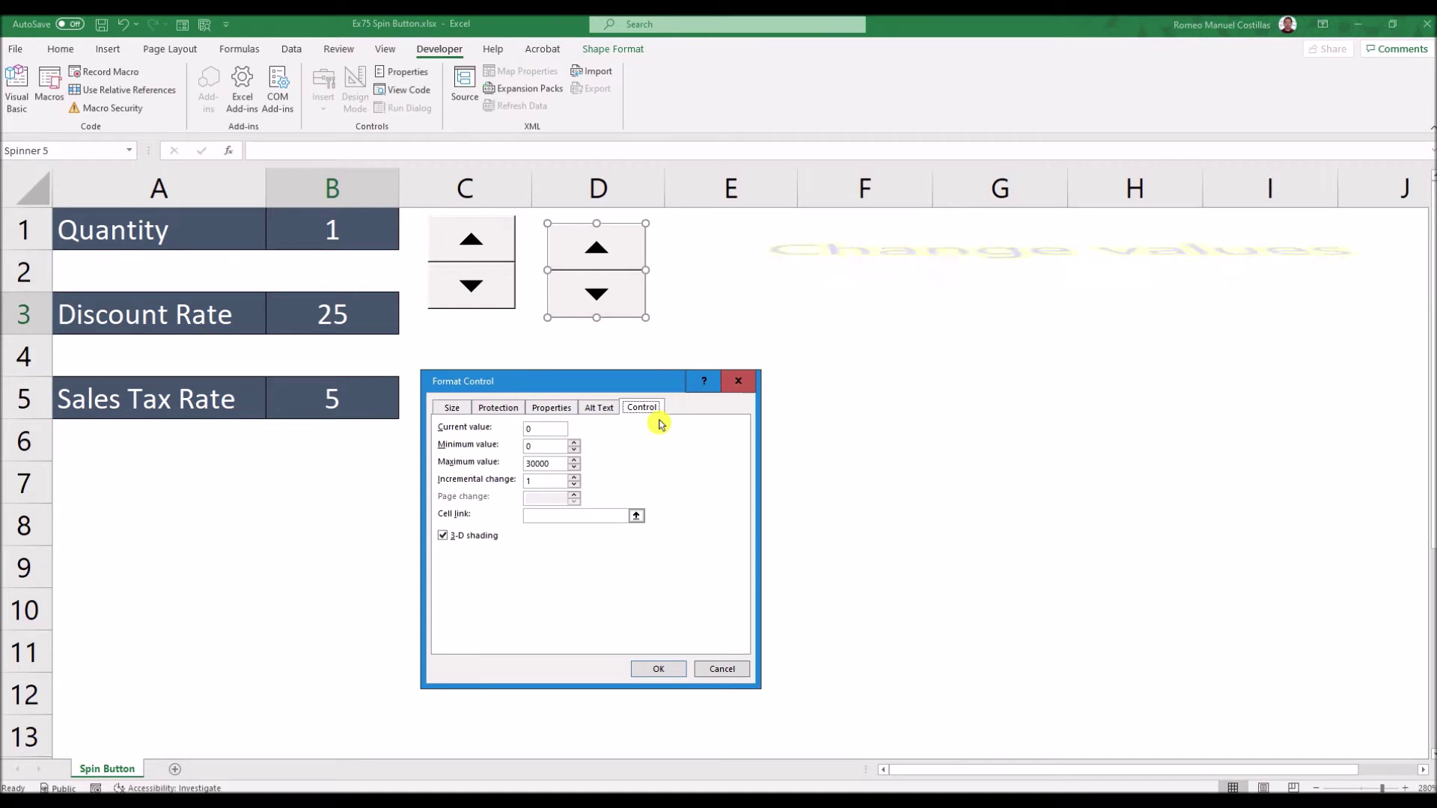
double_click(544, 428)
type("1")
double_click(547, 446)
type("1")
left_click(554, 465)
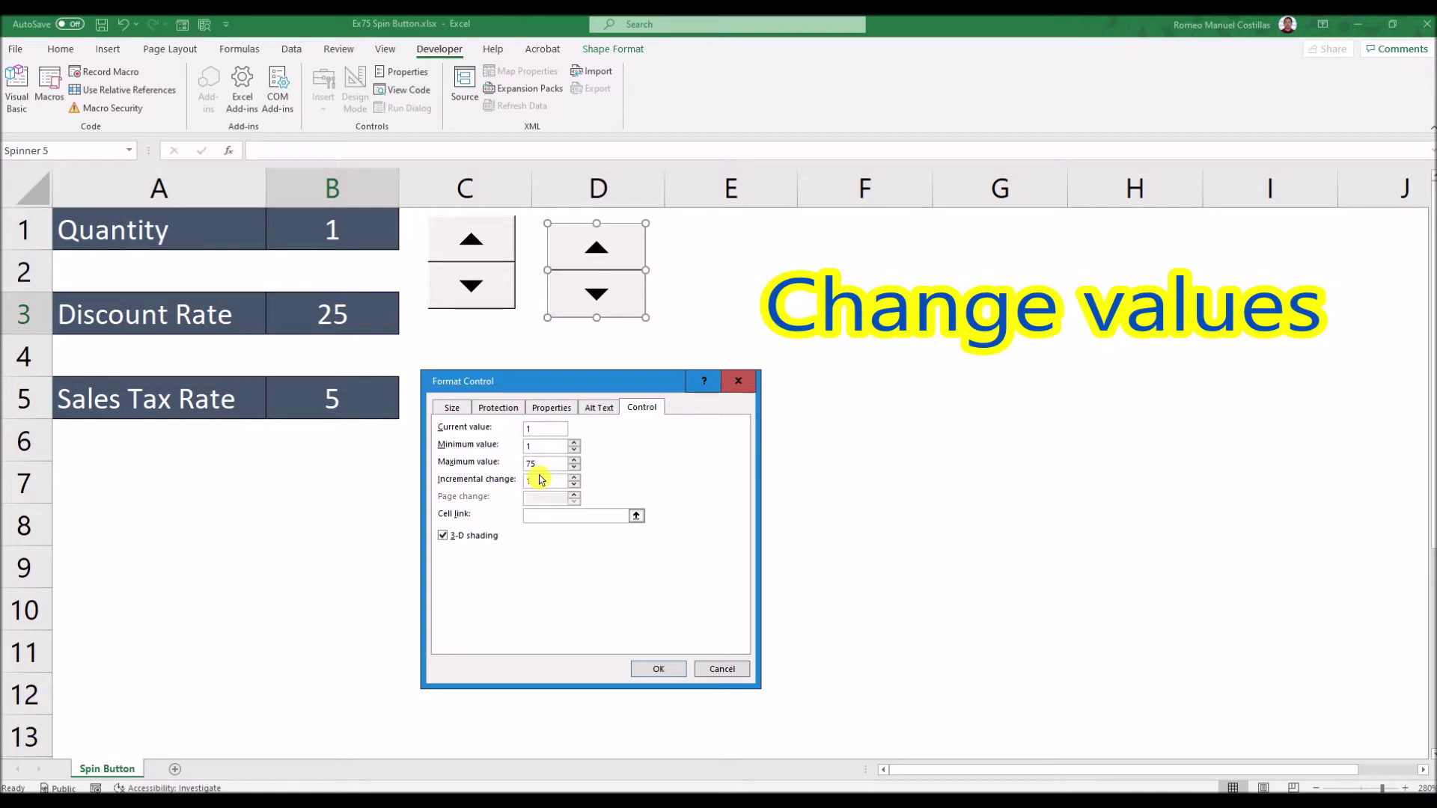
- Link the second spin button to the discount rate cell B3 and apply the control format
left_click(636, 516)
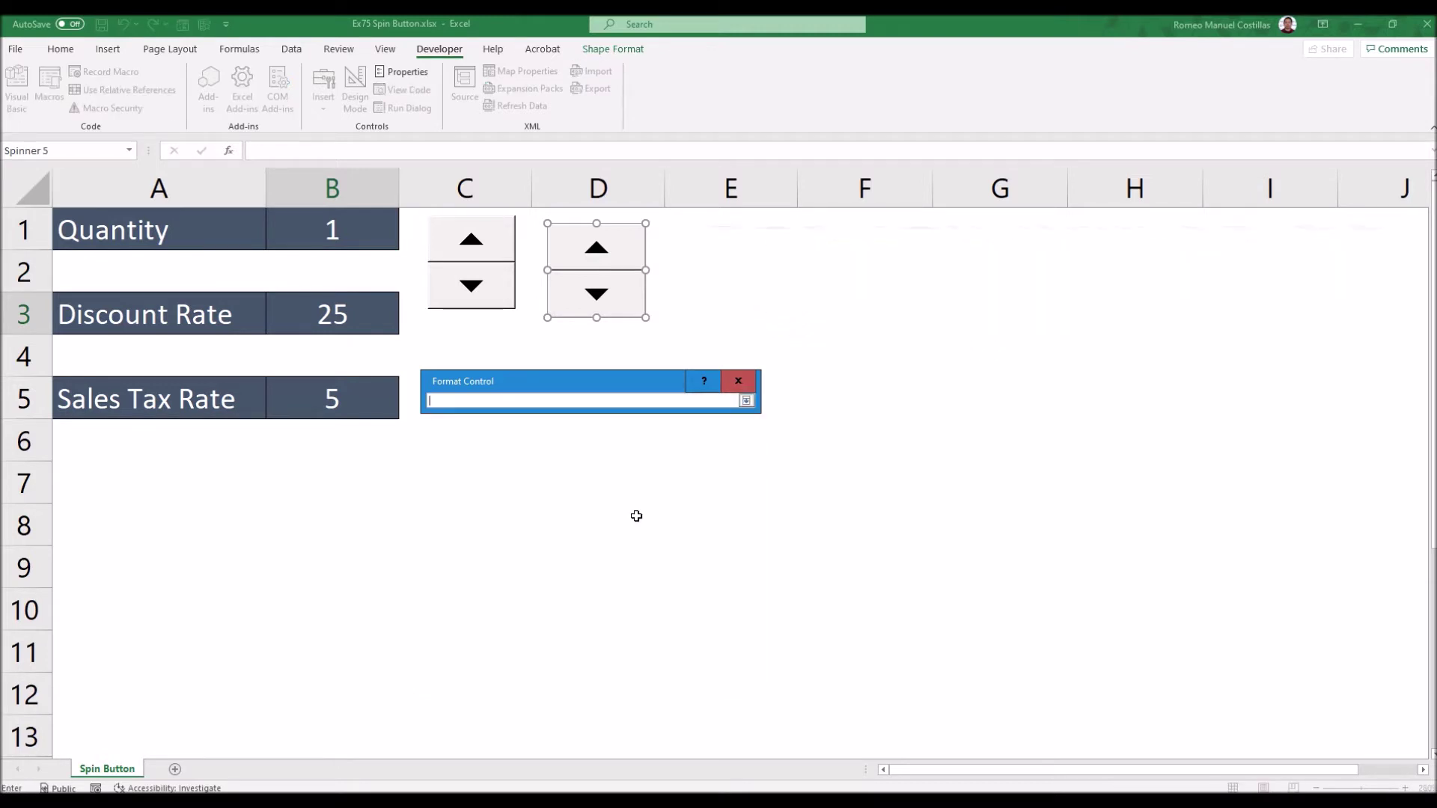
left_click(324, 311)
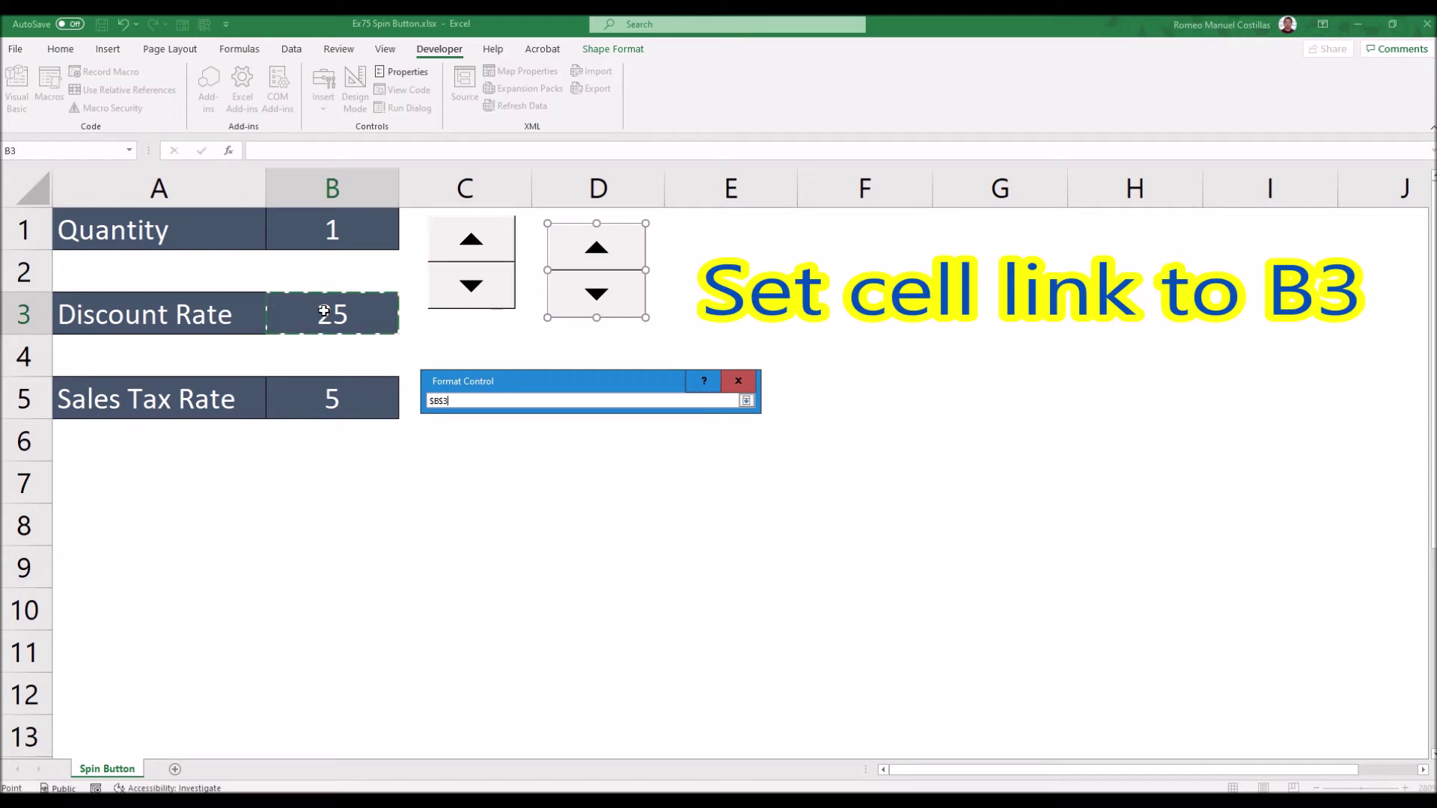
key("Return")
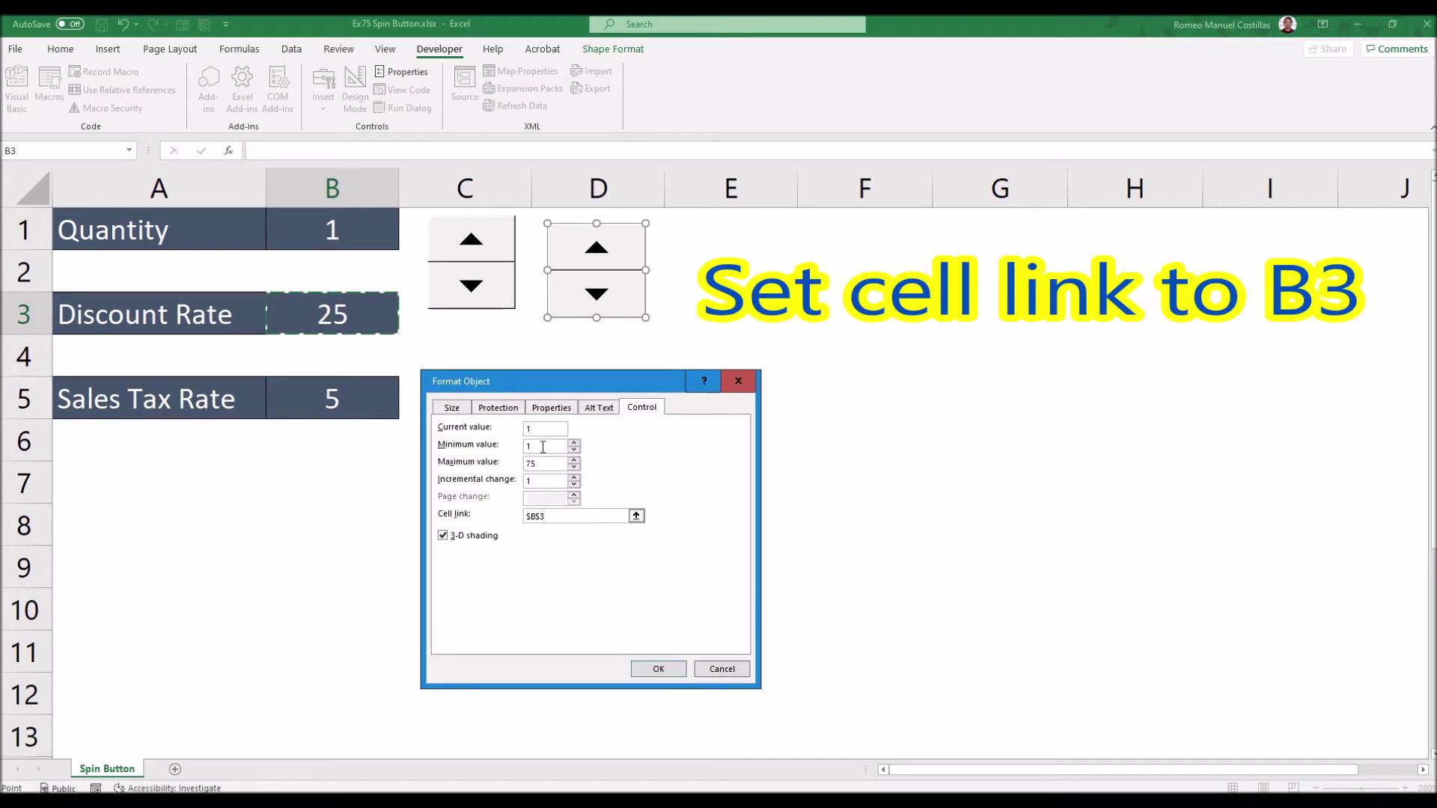
left_click(658, 668)
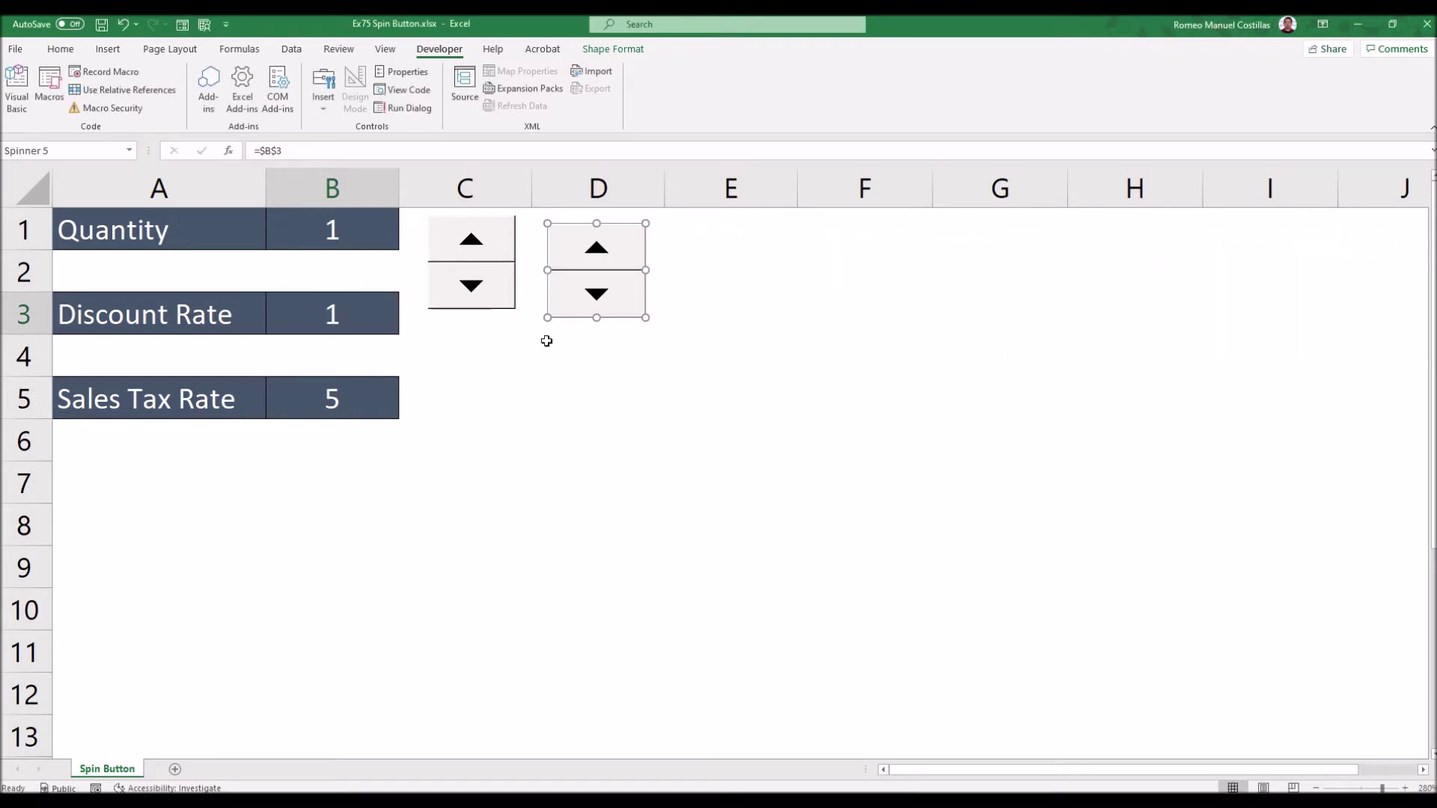
- Raise the discount rate in B3 to 75 with its spin button, and move that button up level with the one in column C
left_click(729, 396)
left_click(592, 243)
left_click_drag(592, 243, 594, 247)
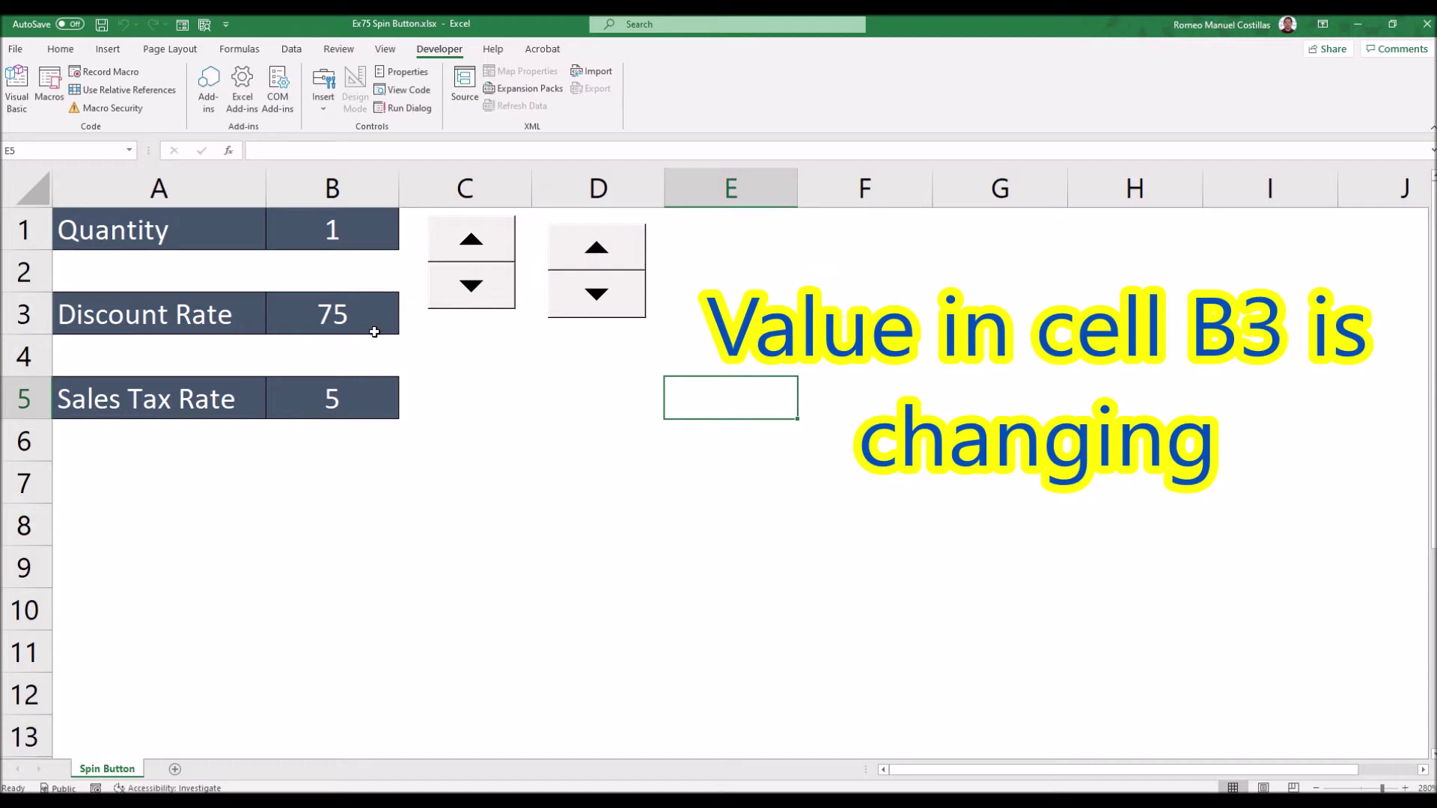
right_click(592, 281)
left_click_drag(592, 241, 587, 230)
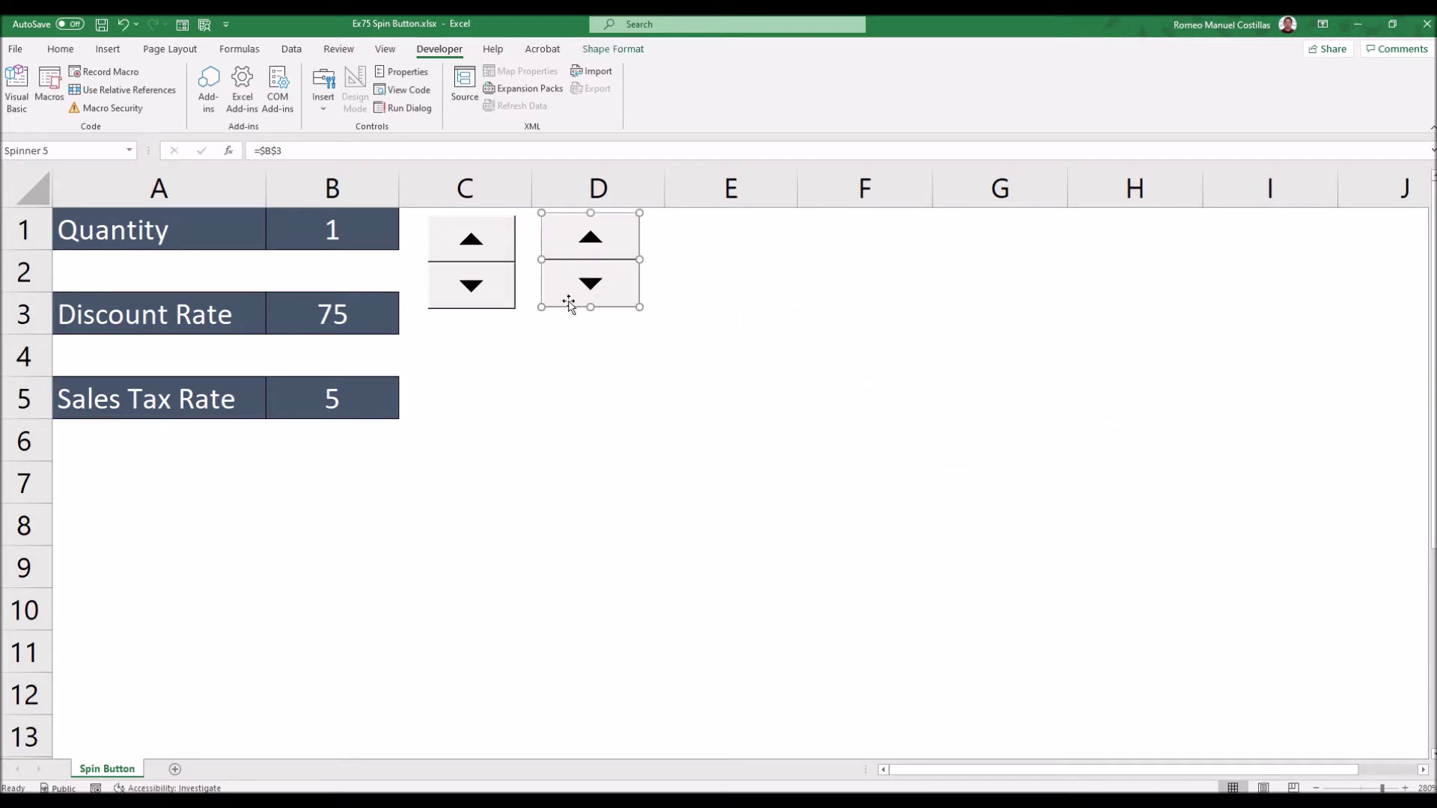
- Insert a third spin button form control in column E, spanning about rows 1 to 3
left_click(327, 110)
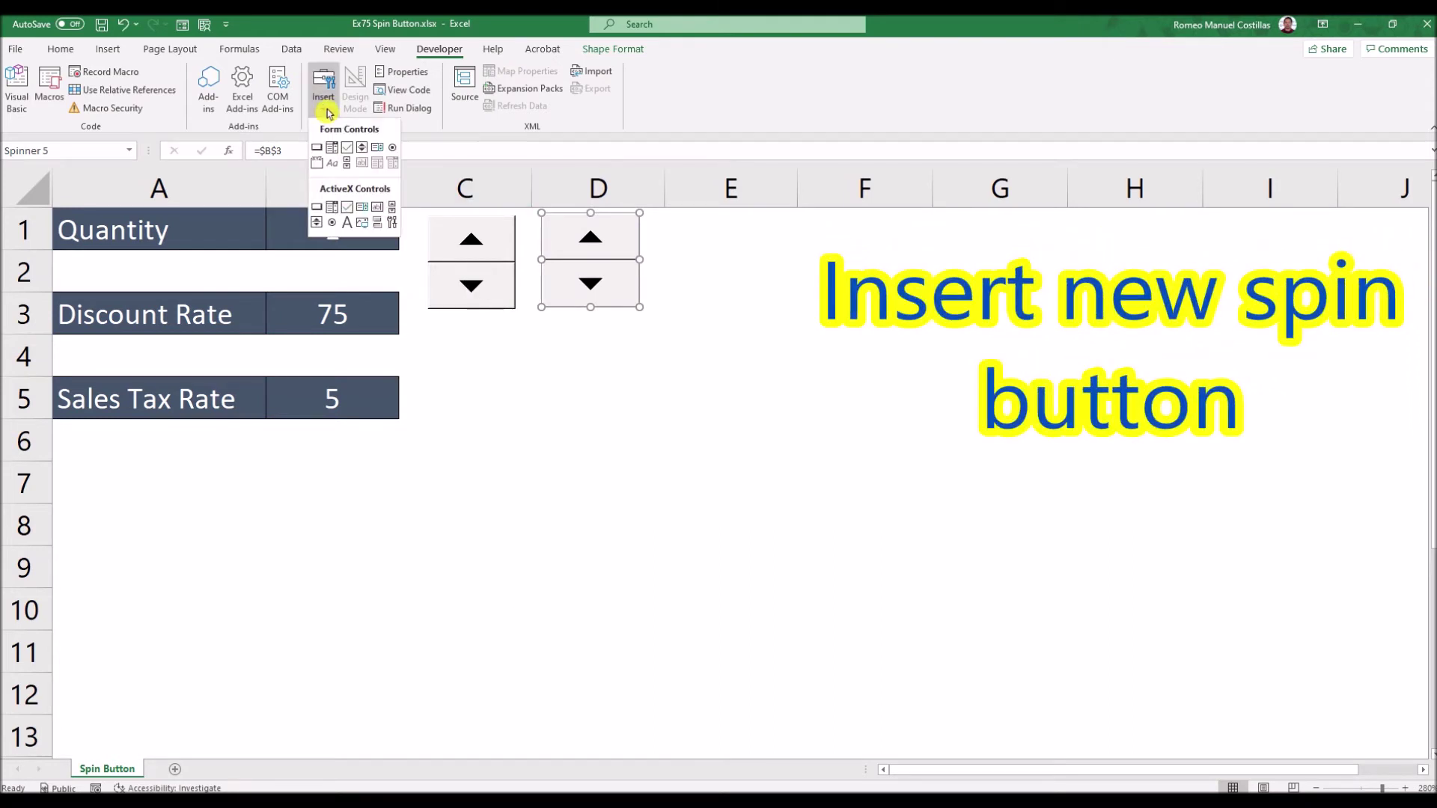
left_click(361, 148)
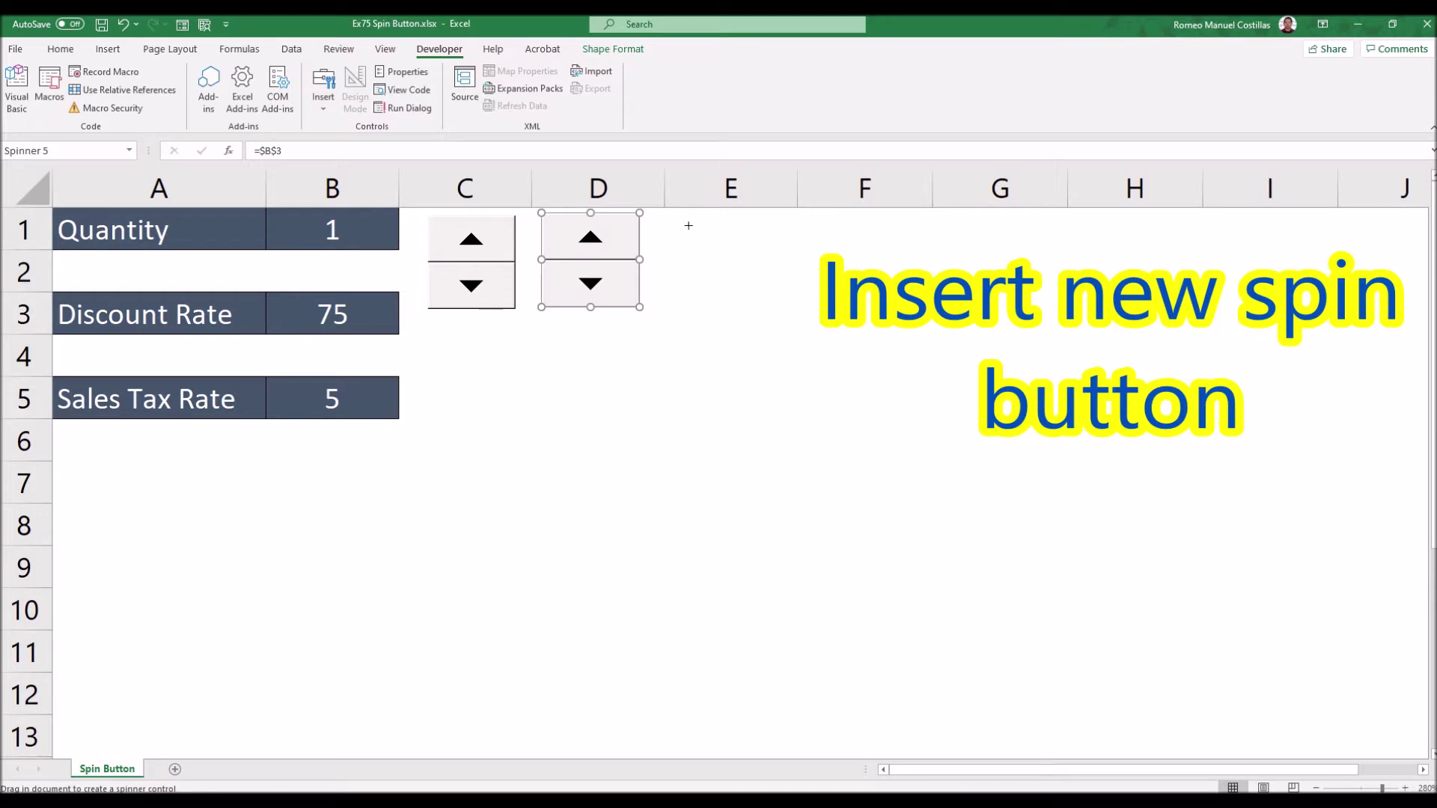
mouse_move(683, 223)
left_mouse_down()
mouse_move(744, 322)
mouse_move(768, 325)
left_mouse_up()
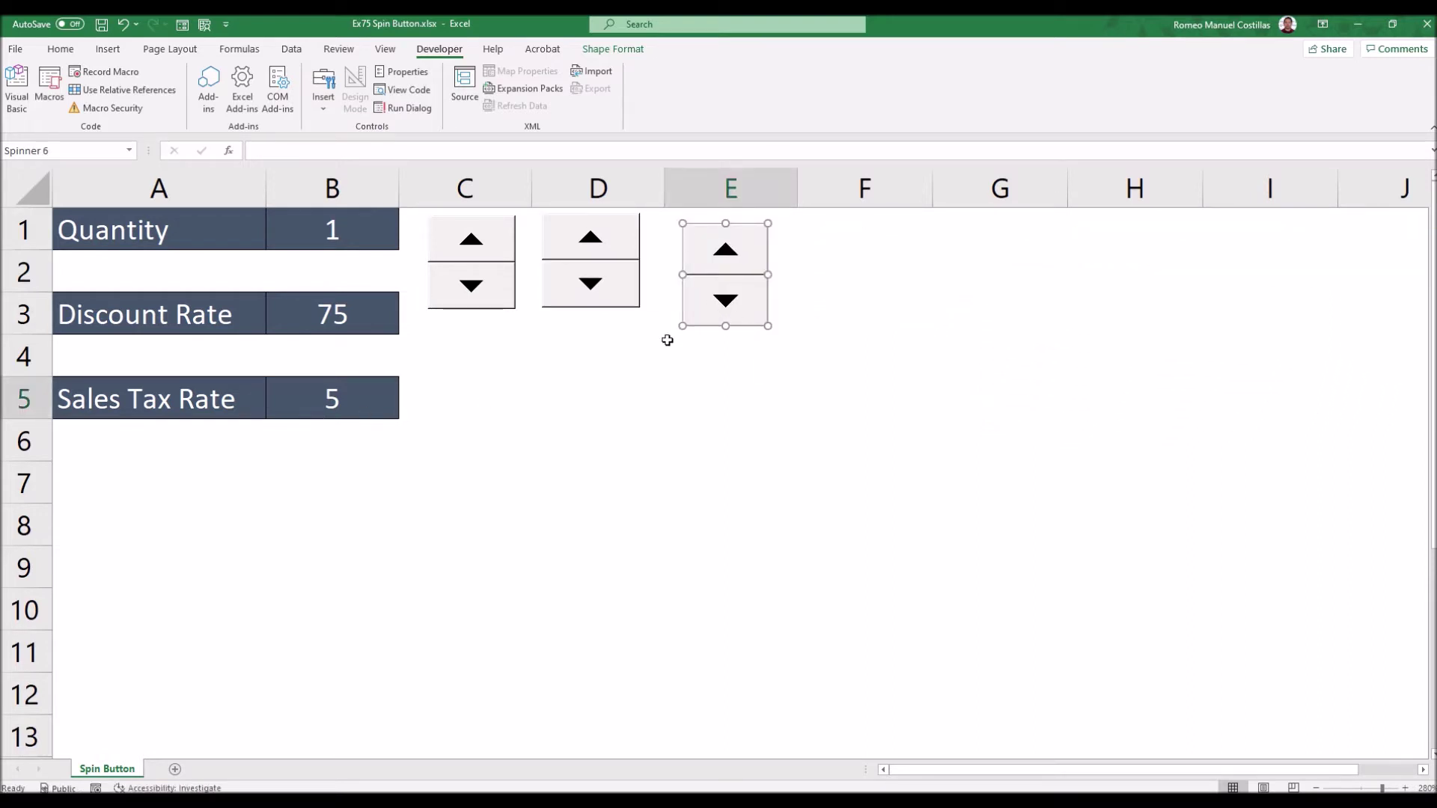
- Set the third spin button's control format to current value 1, minimum value 1 and maximum value 30
right_click(736, 307)
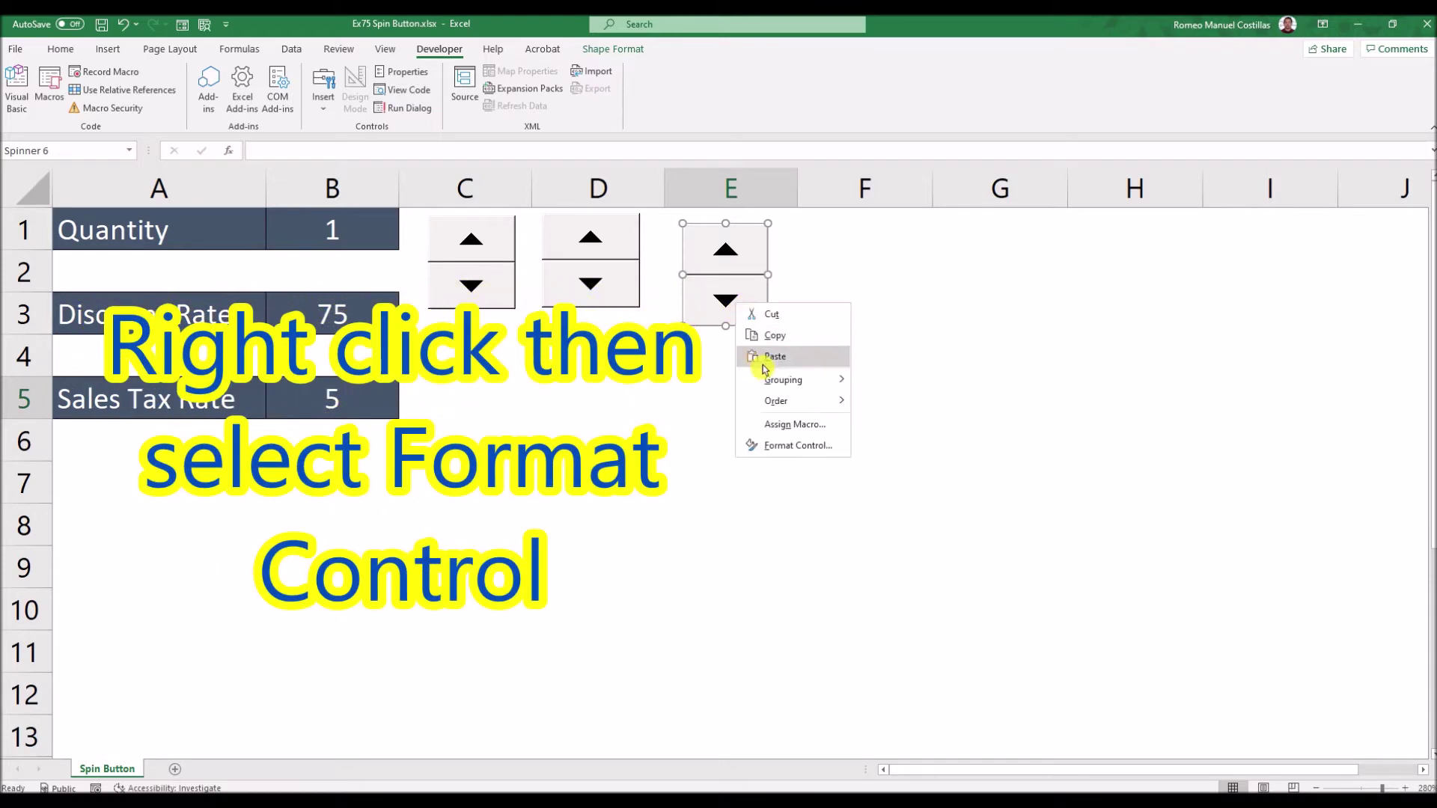
left_click(786, 445)
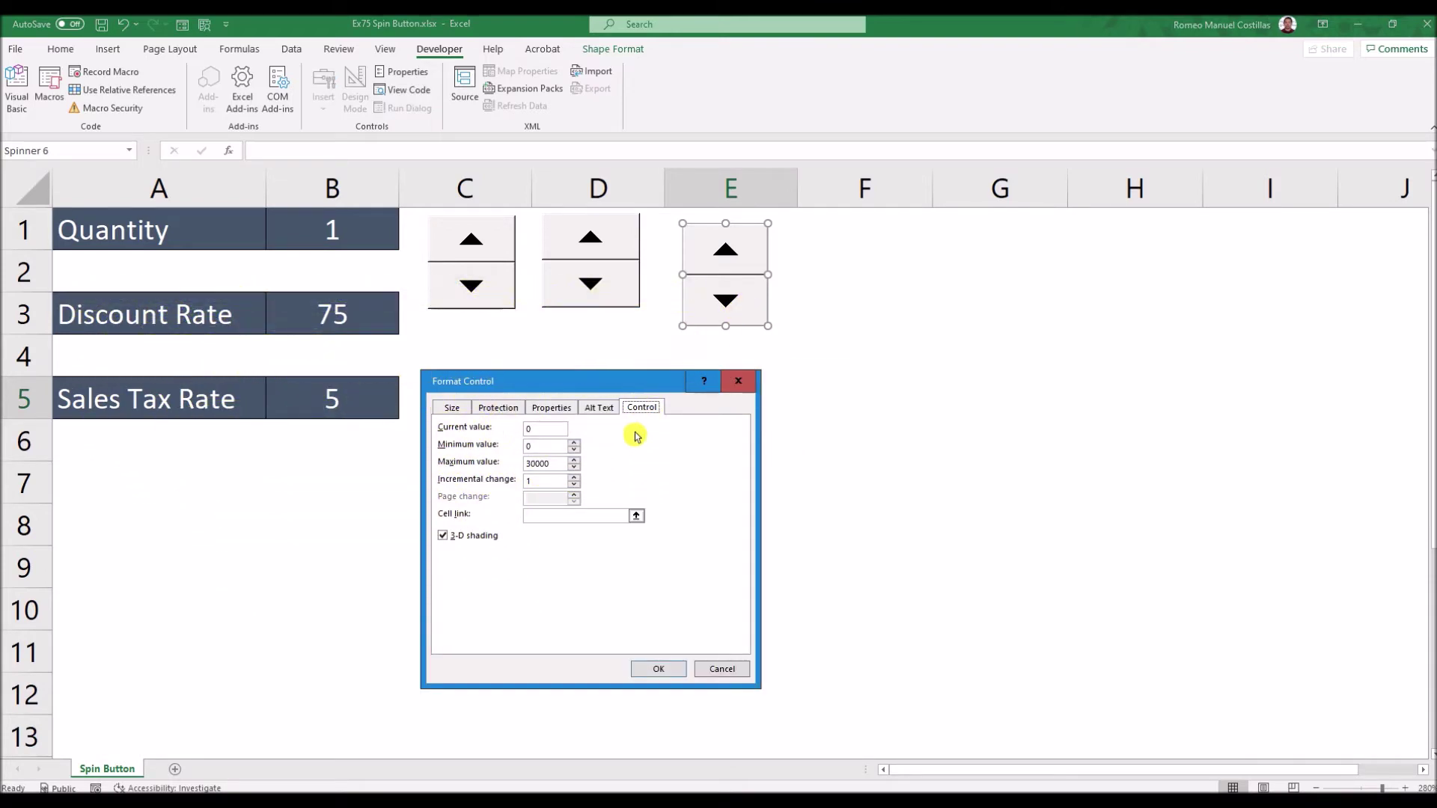
type("1")
left_click_drag(545, 445, 512, 445)
type("1")
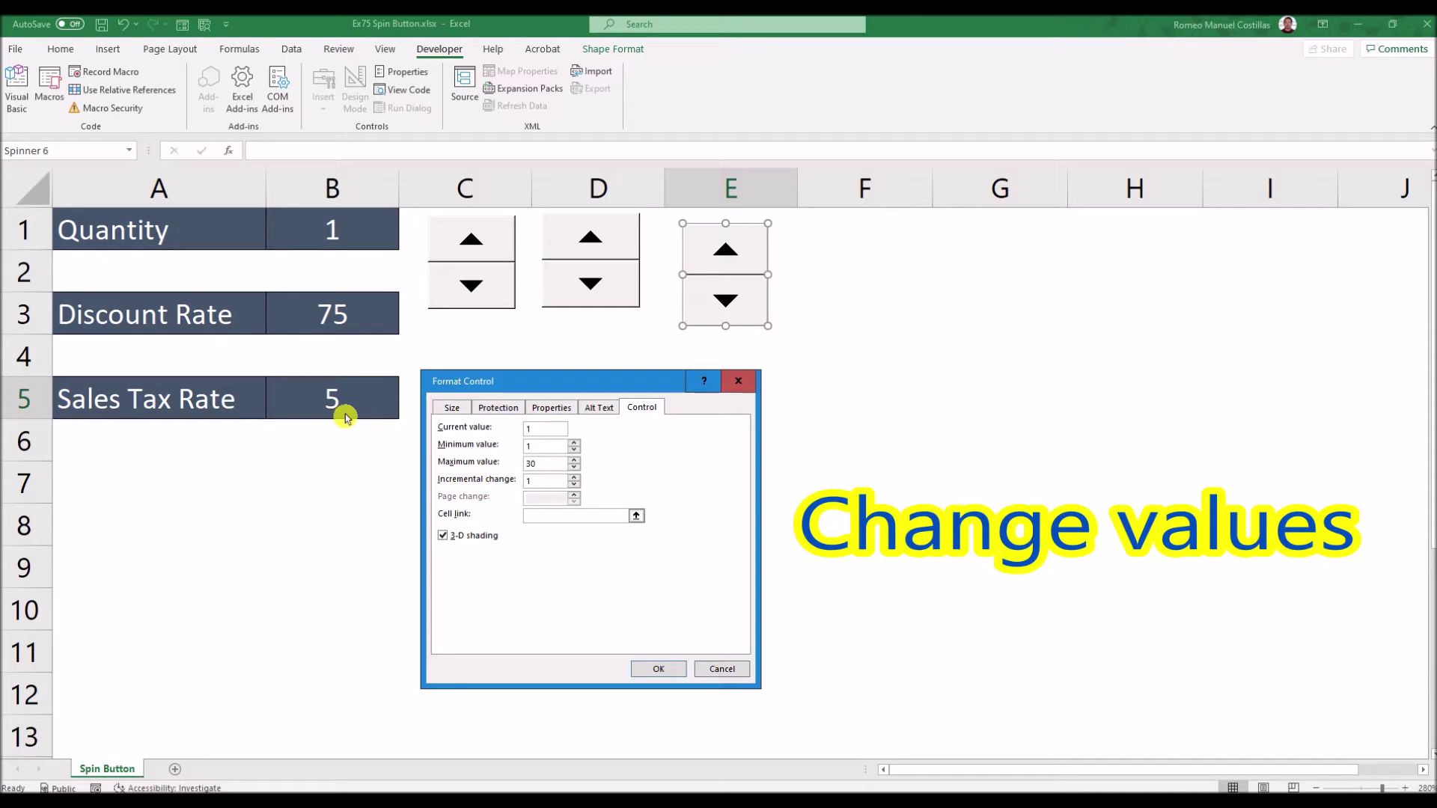
- Link the third spin button to the sales tax rate cell B5 and apply the control format
left_click(631, 517)
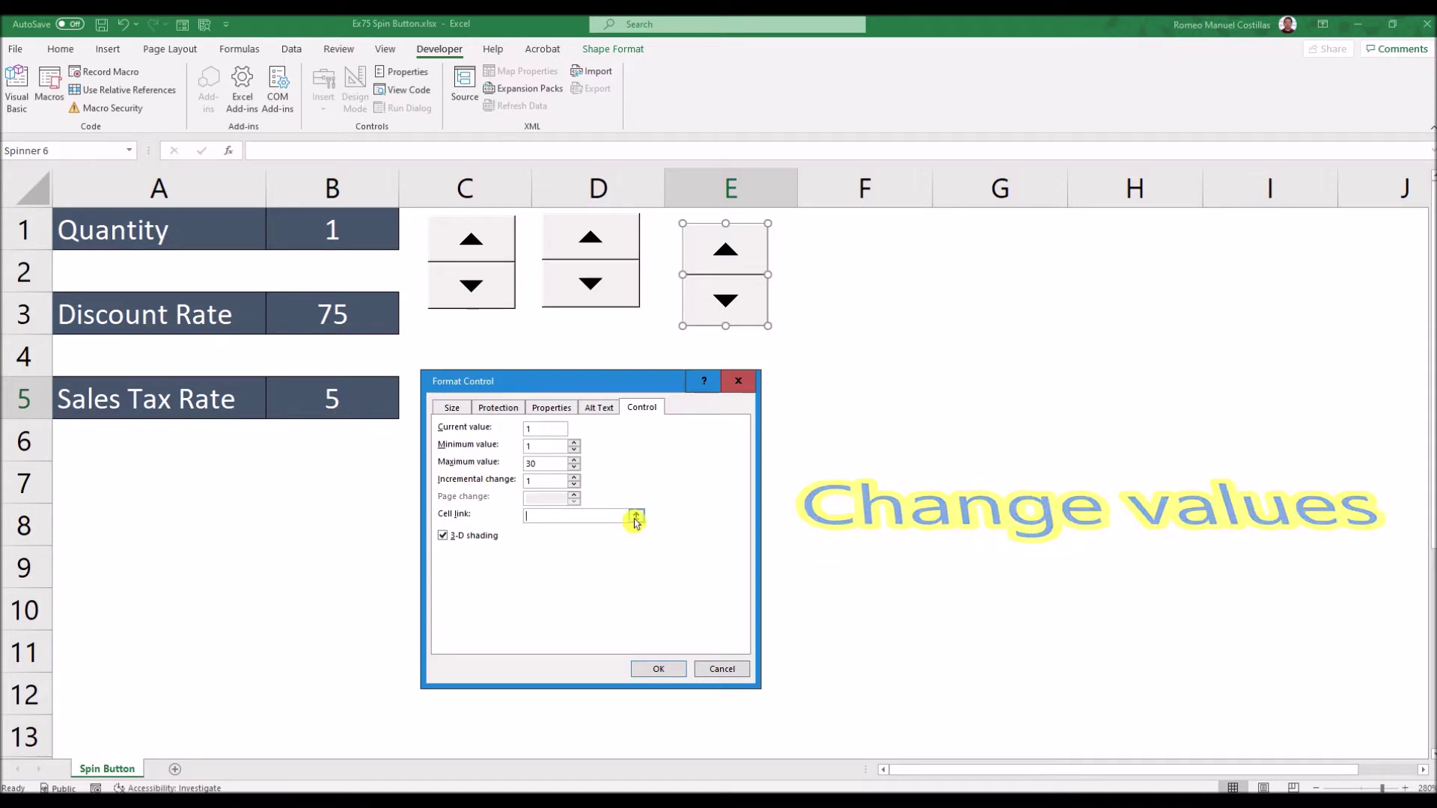
left_click(348, 398)
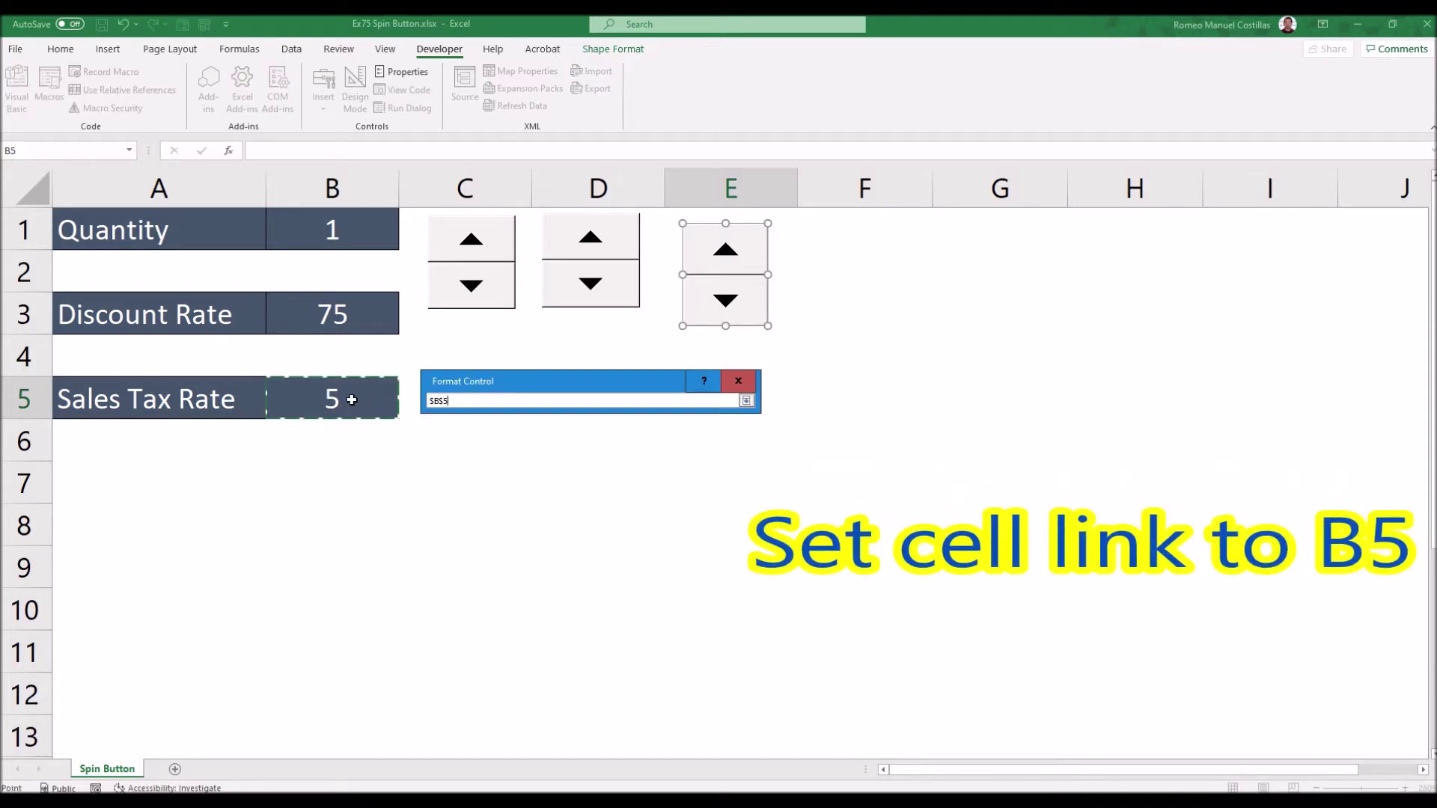
key("Return")
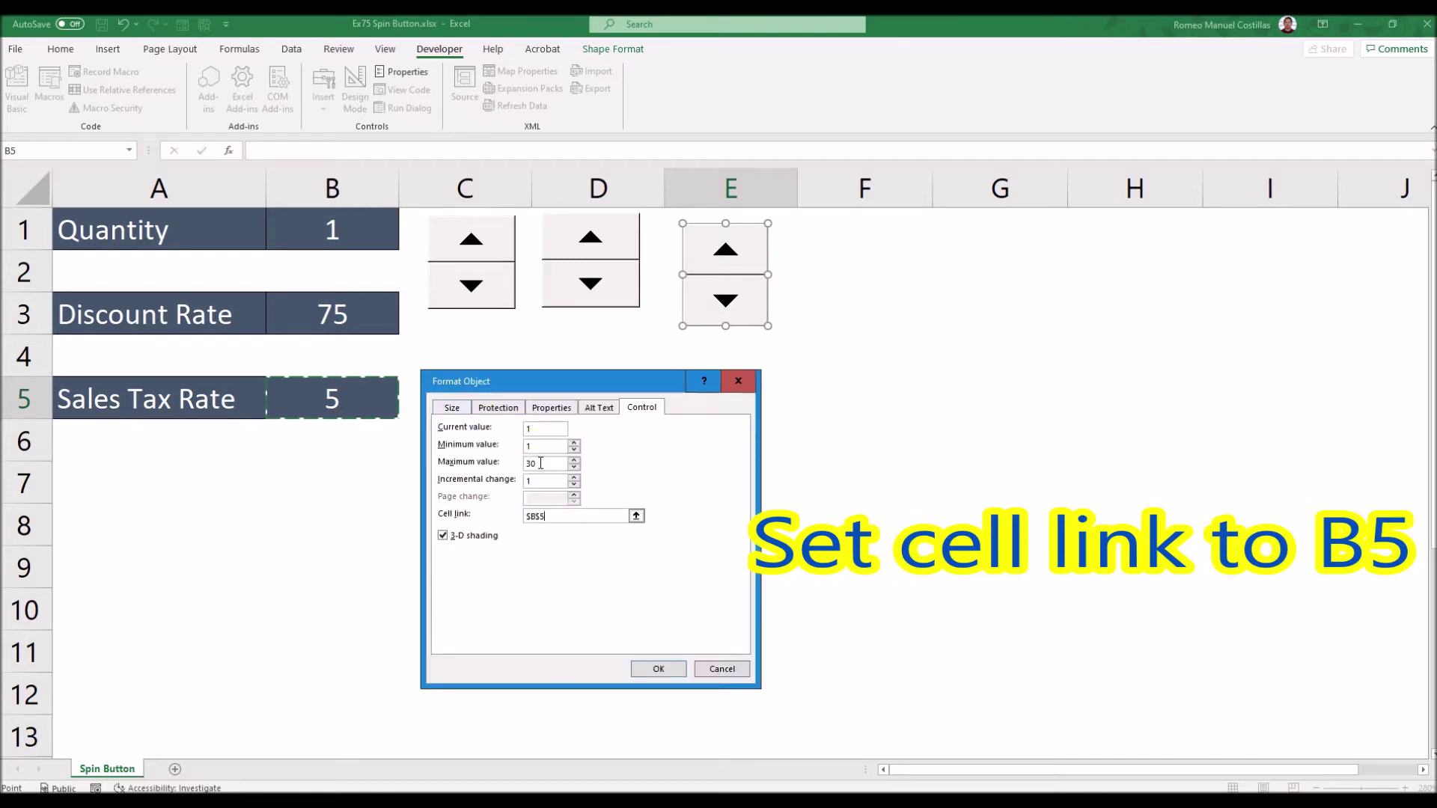
left_click(655, 669)
- Raise the sales tax rate in B5 to 30 with the spin button in column E
left_click(633, 474)
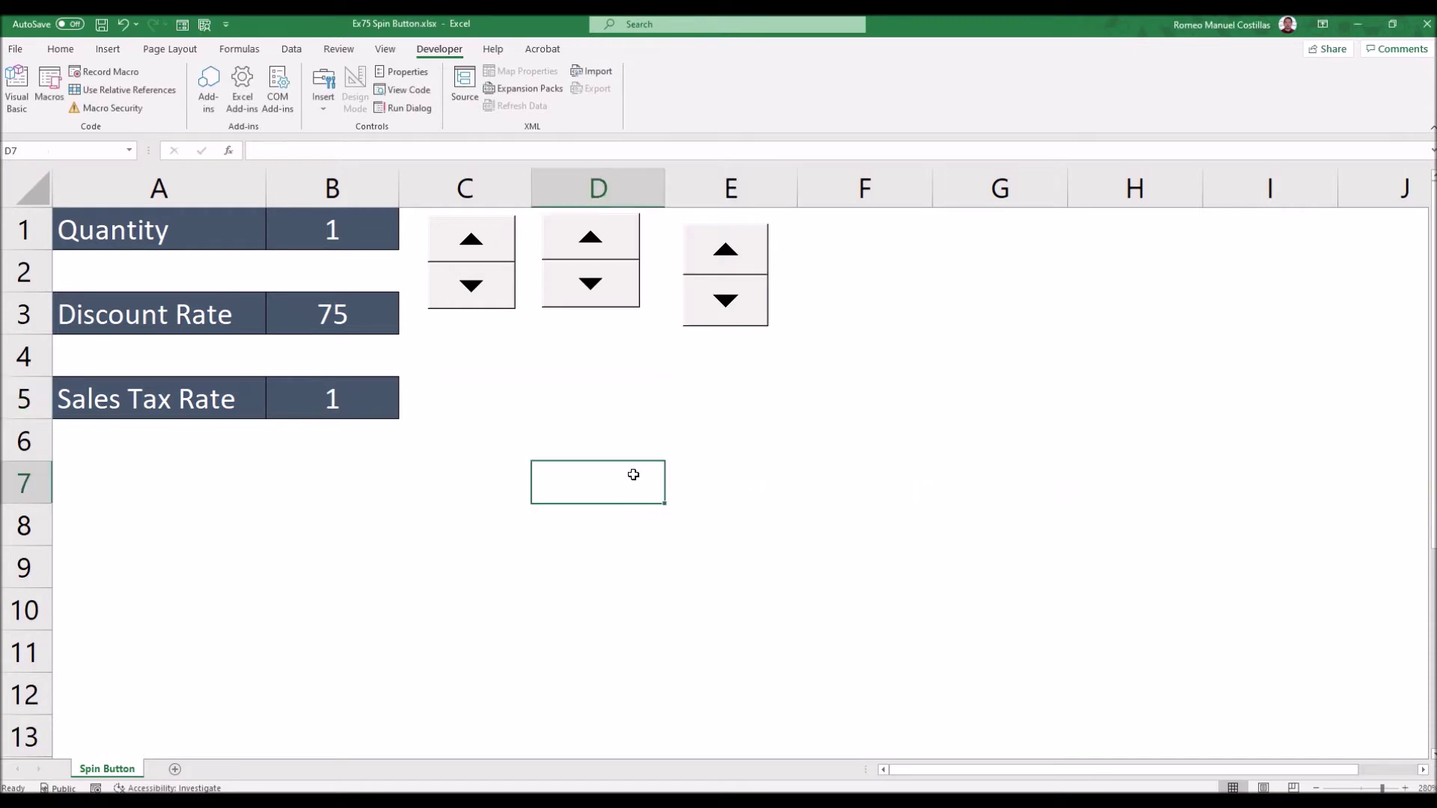
left_click(376, 406)
left_click(718, 257)
left_click(719, 257)
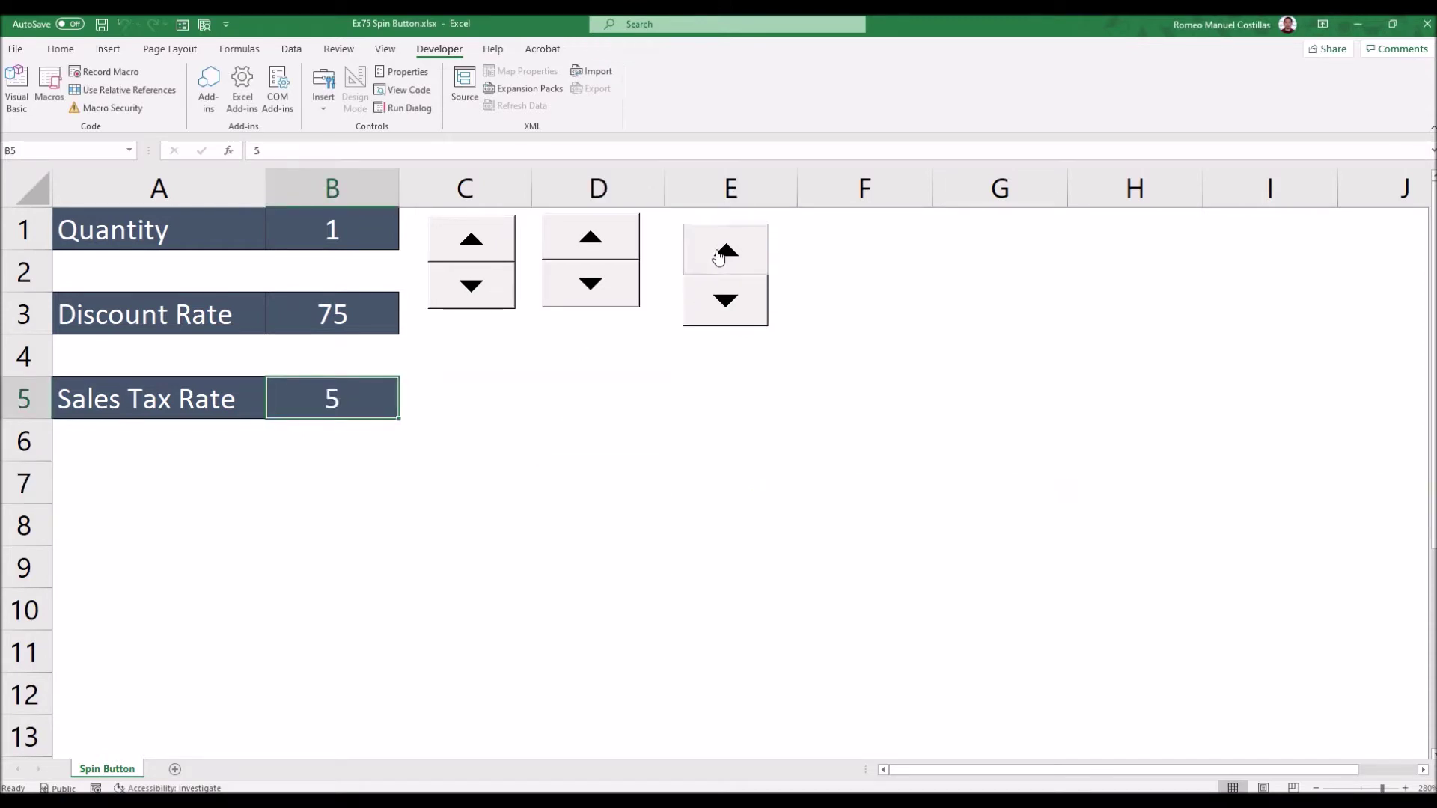
left_click(718, 257)
left_click(719, 257)
left_click(719, 257)
left_click(718, 257)
left_click(718, 257)
left_click(718, 256)
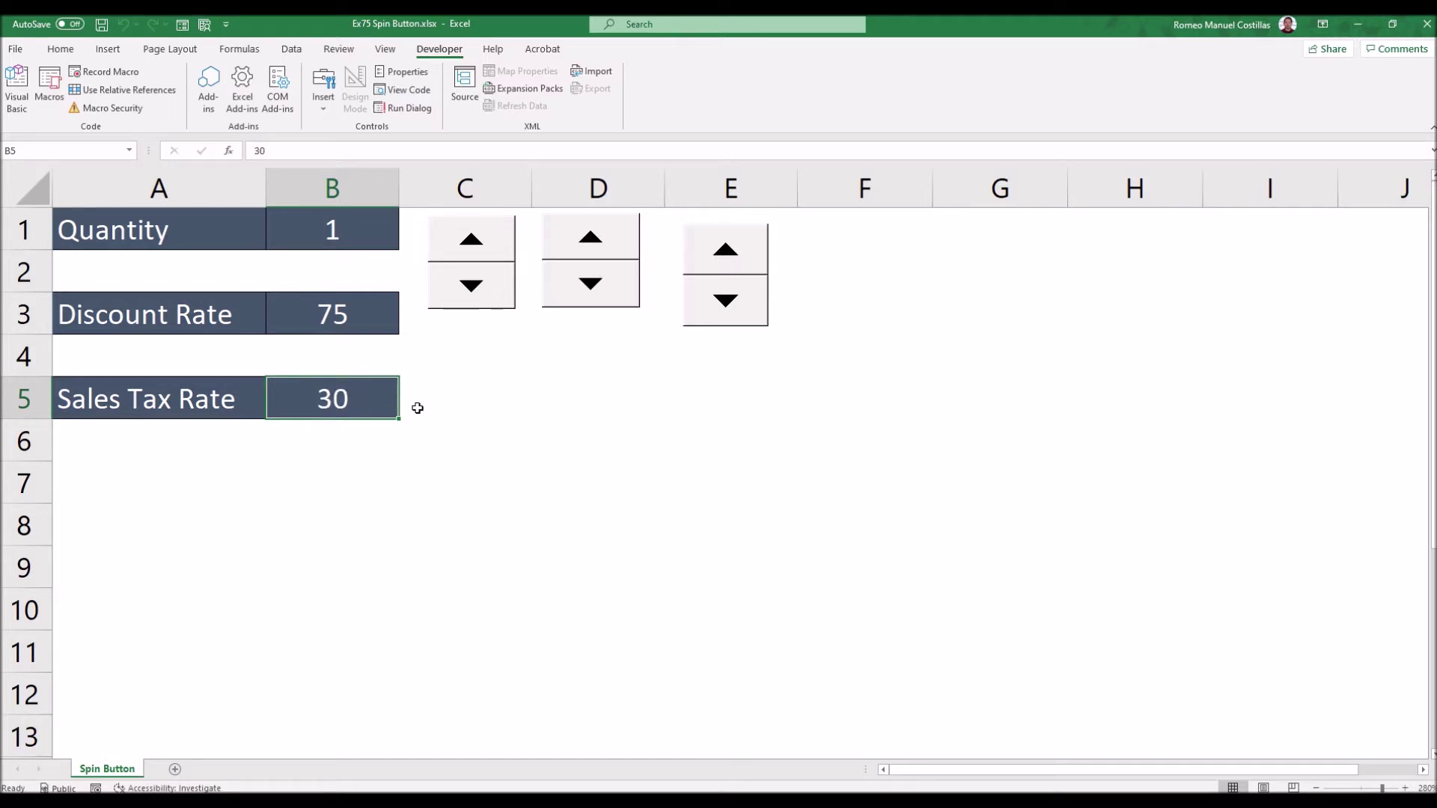
- Lower the sales tax rate in B5 to 19 with the spin button in column E
left_click(730, 303)
left_click(731, 304)
left_click(730, 304)
left_click(730, 304)
left_click(730, 304)
left_click(730, 304)
left_click(731, 305)
left_click(731, 305)
left_click(730, 305)
- Move the spin button in column E slightly upward to line it up with the other two spin buttons
right_click(720, 238)
key("Escape")
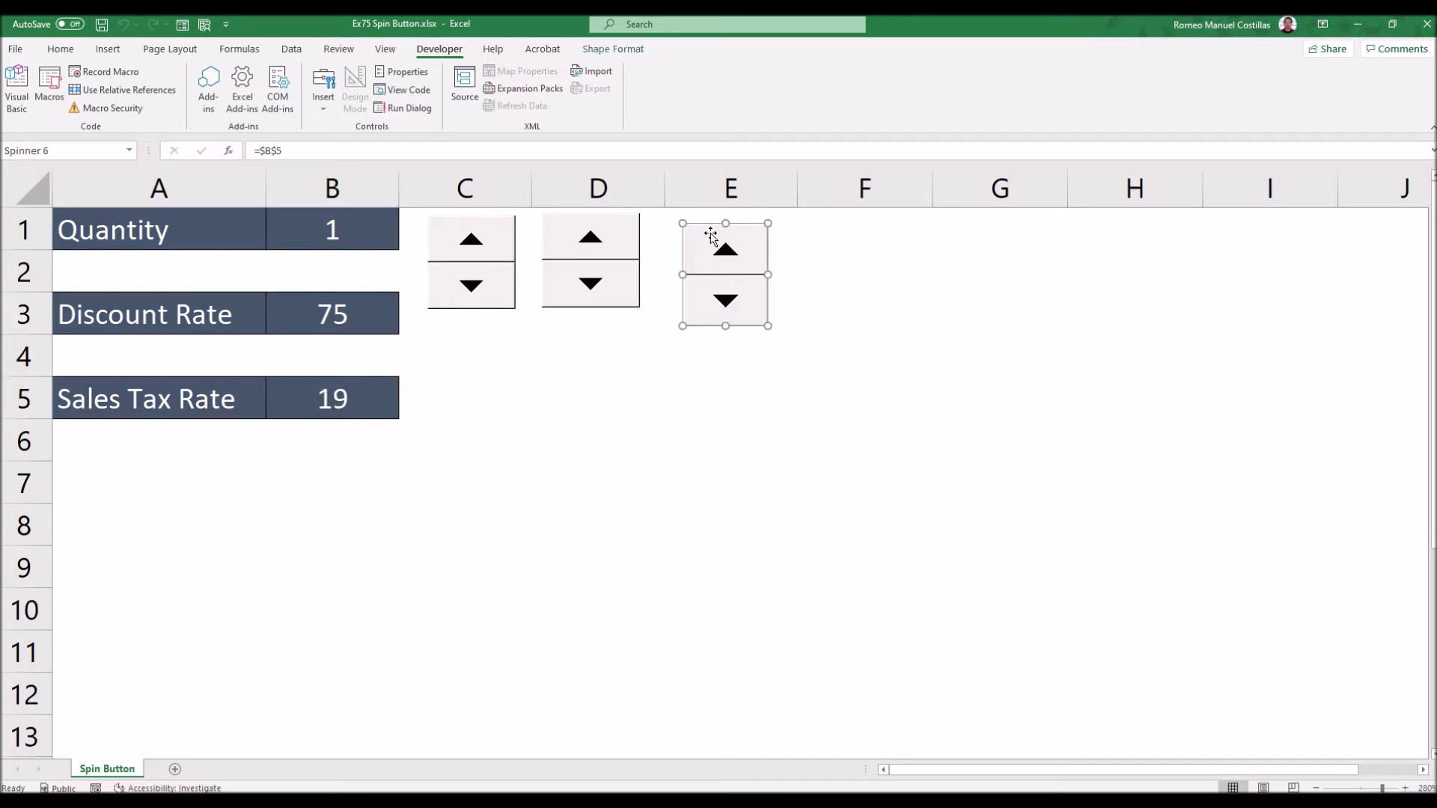
left_click_drag(701, 226, 700, 221)
left_click(675, 363)
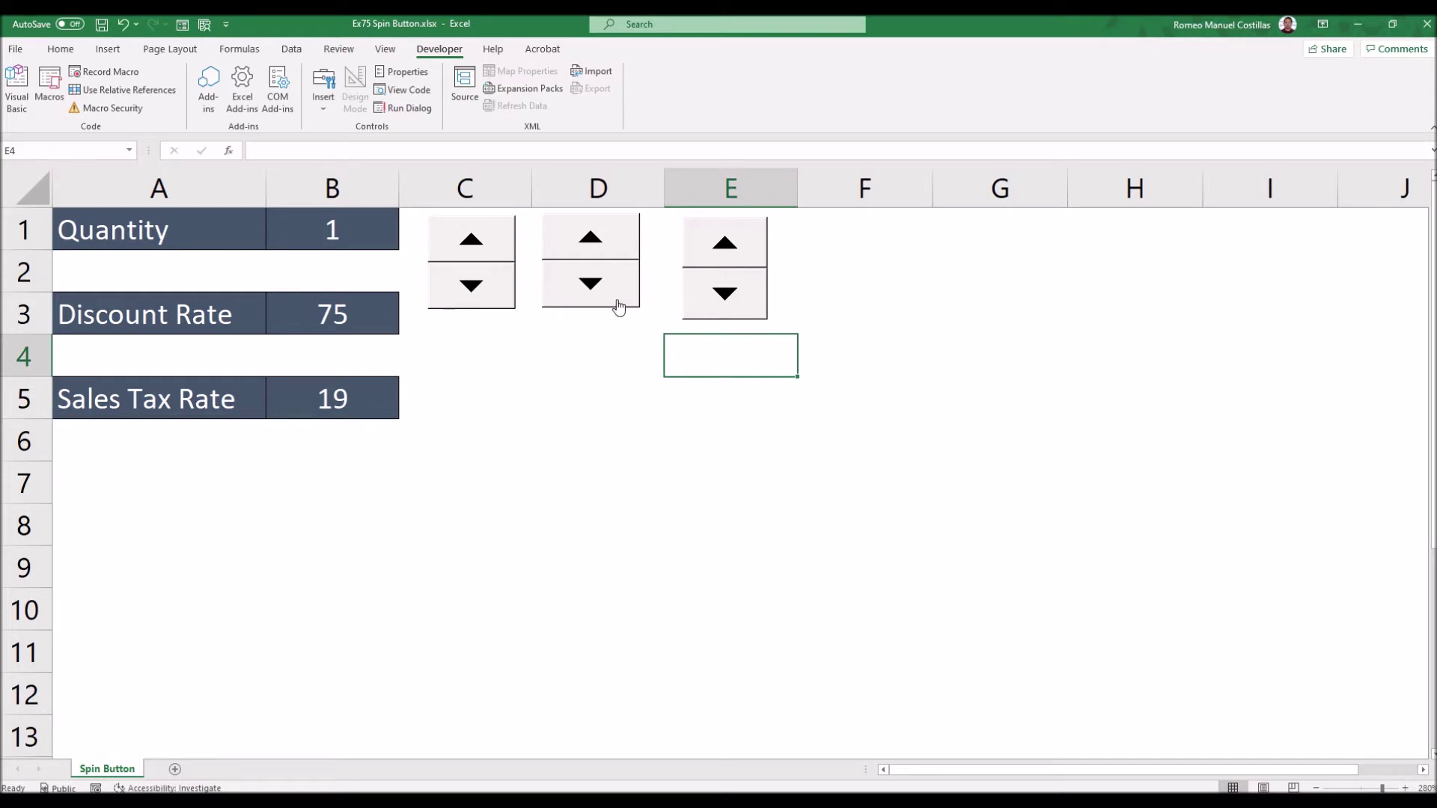
- Use the three spin buttons to set the quantity to 7, the discount rate to 64 and the sales tax rate to 14
left_click(497, 240)
double_click(497, 240)
left_click(497, 240)
double_click(601, 288)
triple_click(603, 291)
double_click(604, 292)
left_click(605, 292)
double_click(741, 305)
double_click(742, 305)
double_click(741, 305)
triple_click(590, 290)
left_click(483, 240)
left_click(483, 240)
double_click(711, 249)
- Enter the header Fruits in A8 and list Apple, Banana, Cherry and Mango in A9:A12
left_click(77, 525)
type("Fruits")
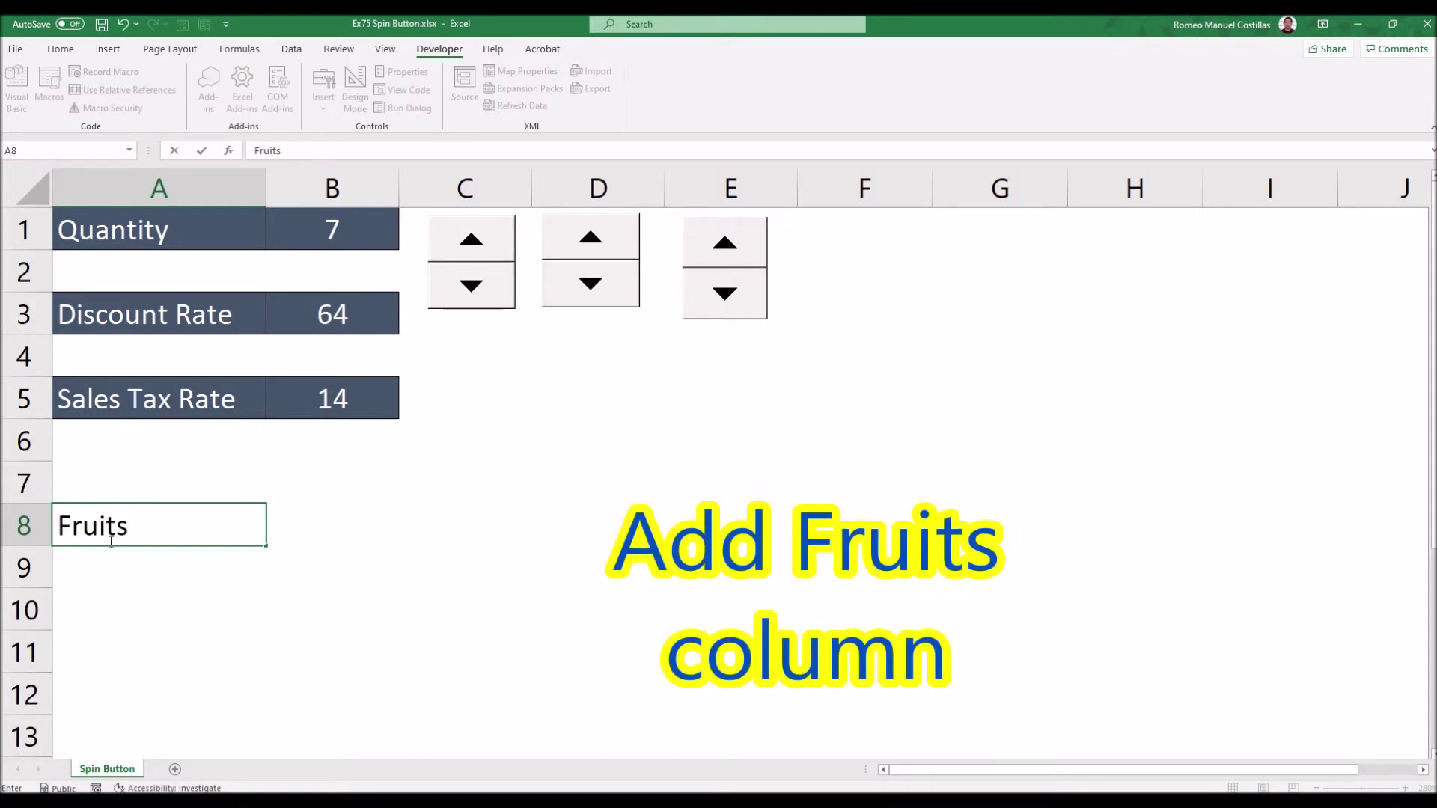
key("Tab")
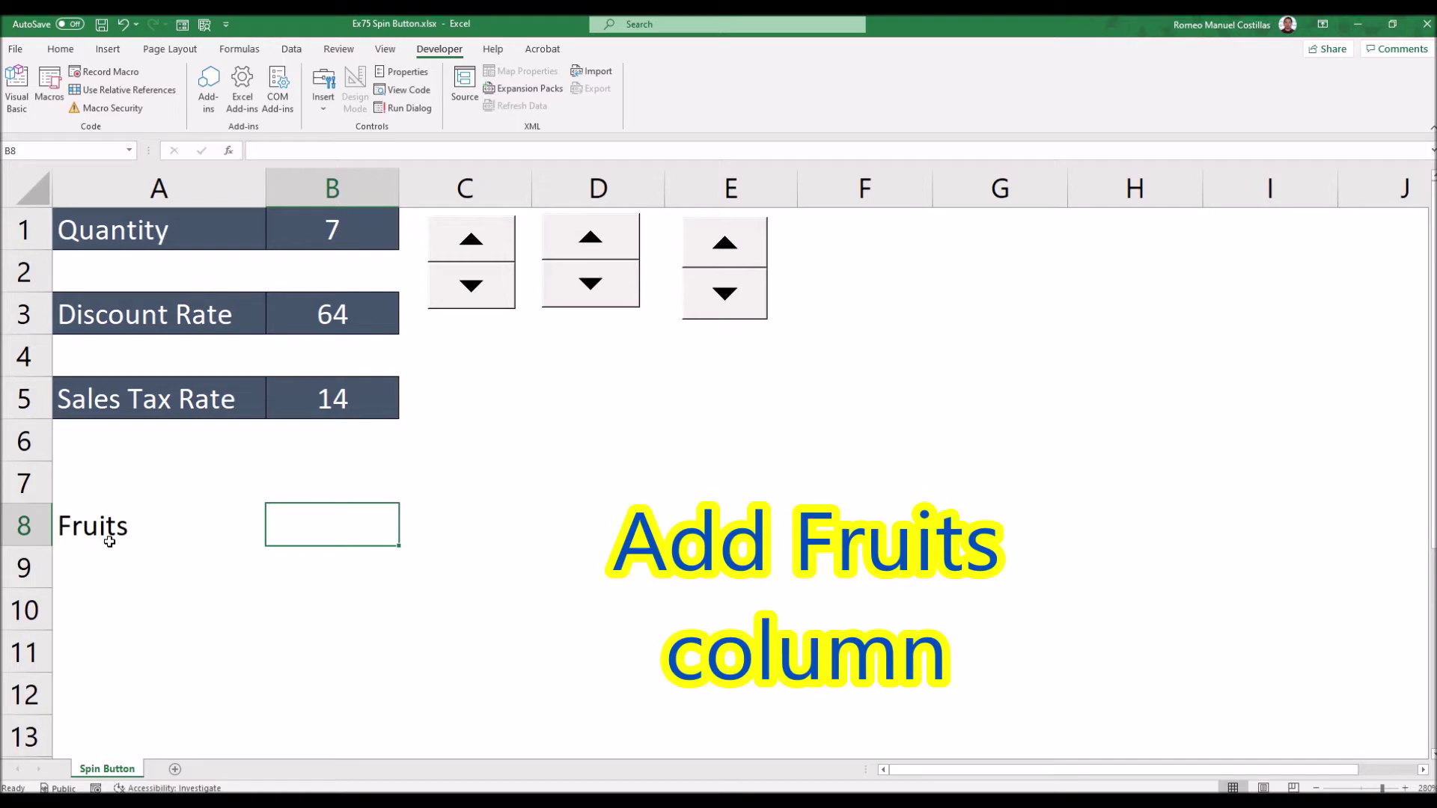
left_click(109, 541)
key("Return")
type("Apple")
key("Return")
type("Banana")
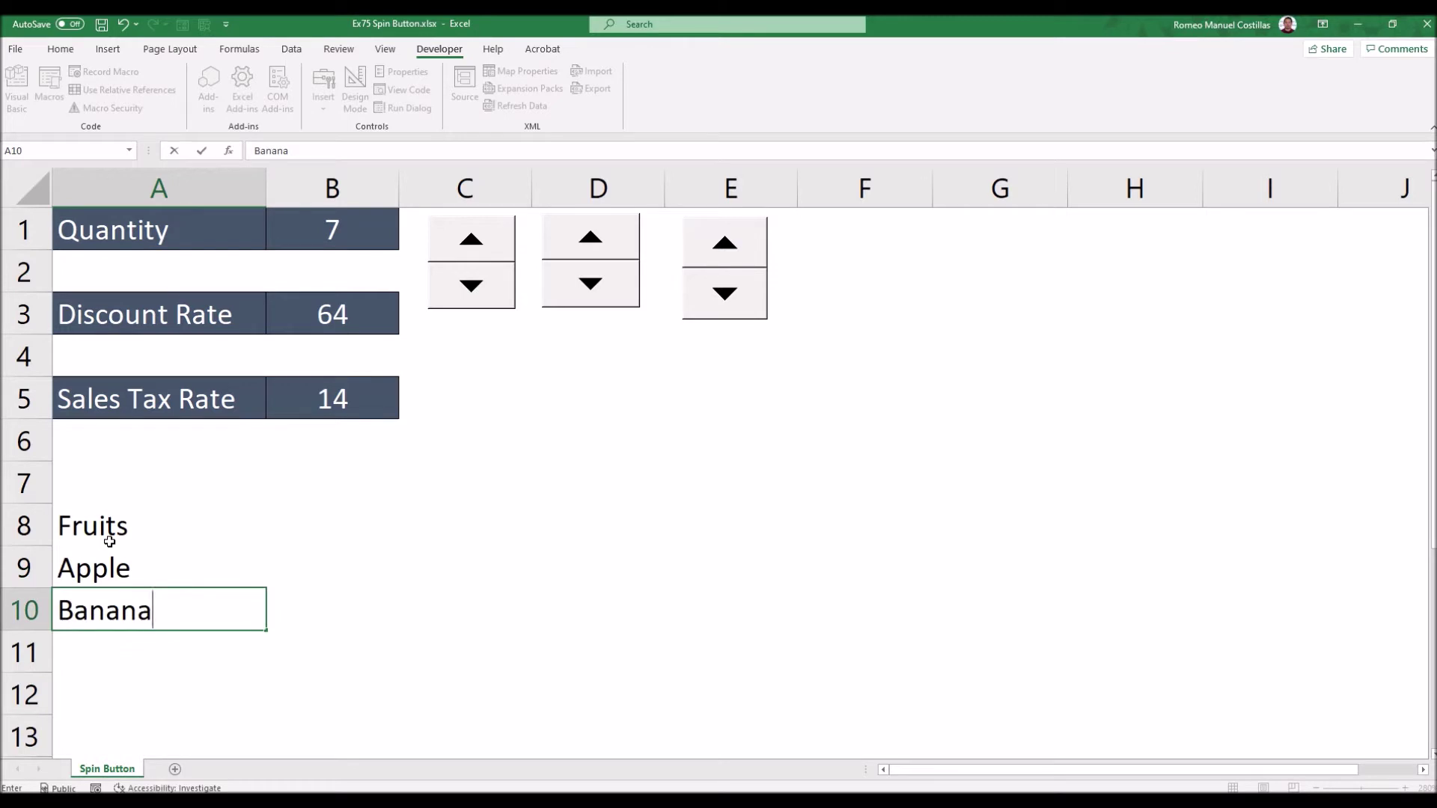
key("Return")
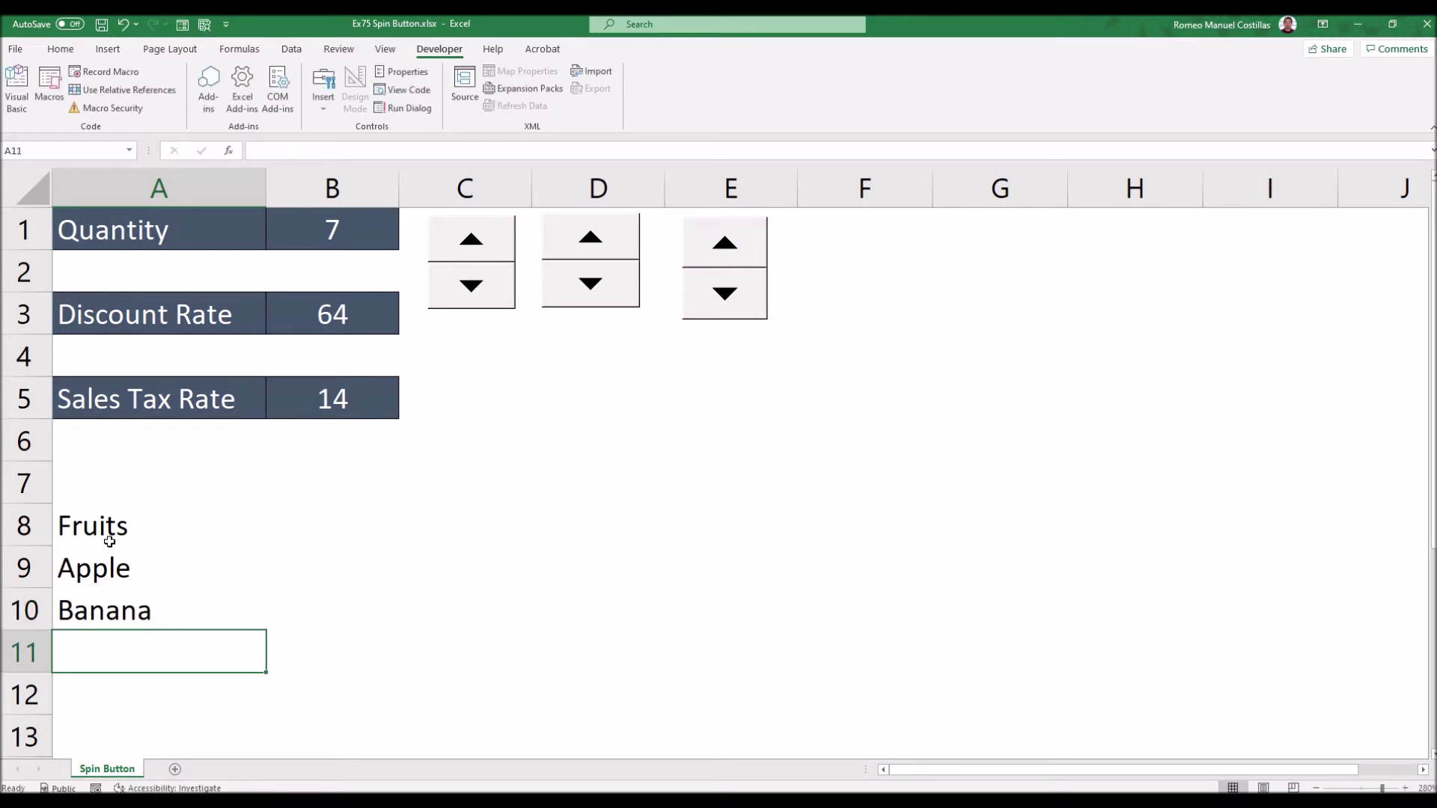
type("Cherry")
key("Return")
type("Mango")
key("Return")
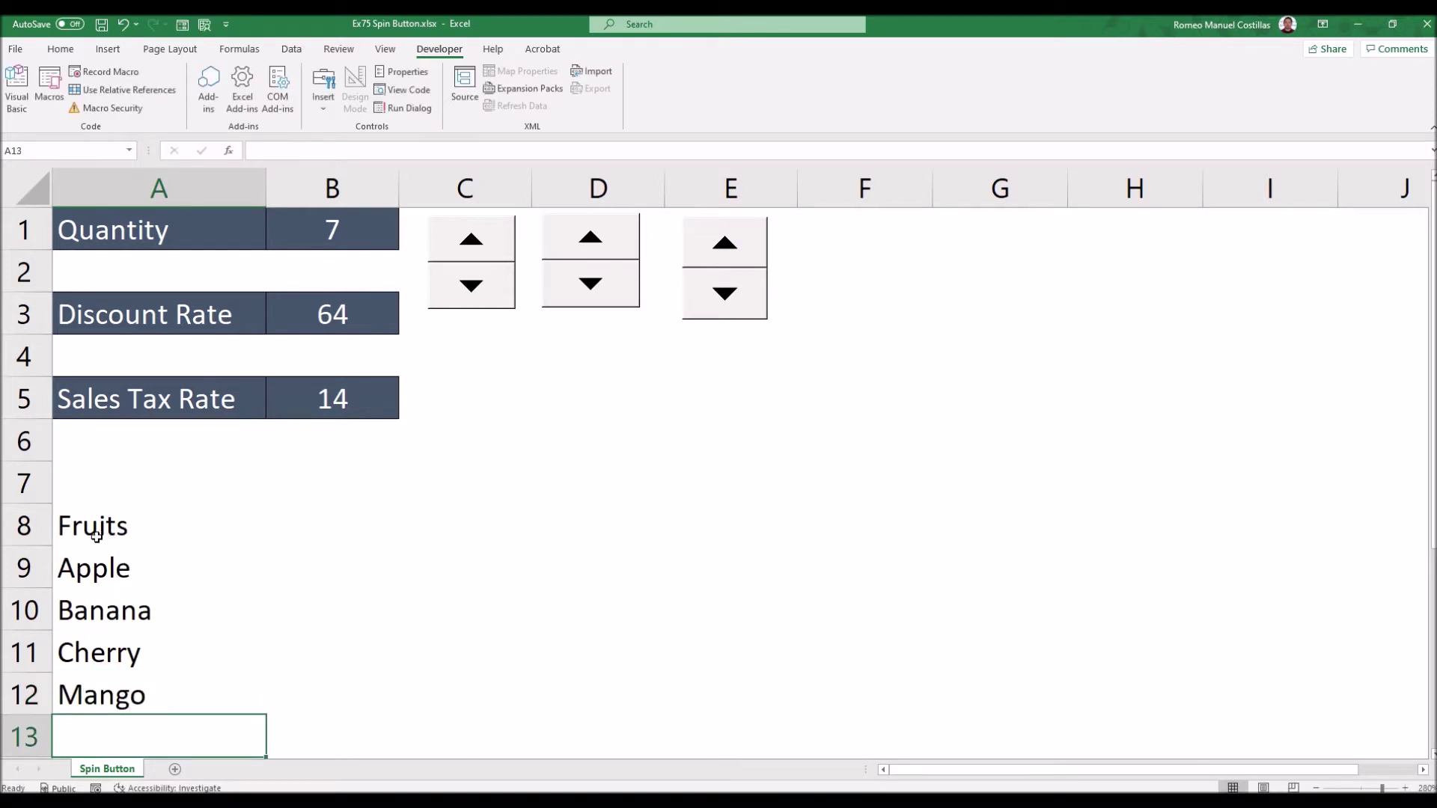
- Add a Unit Price column in B8 with 22.15 for Apple, 17.81 for Banana, 20.43 for Cherry and 16.88 for Mango
left_click(308, 532)
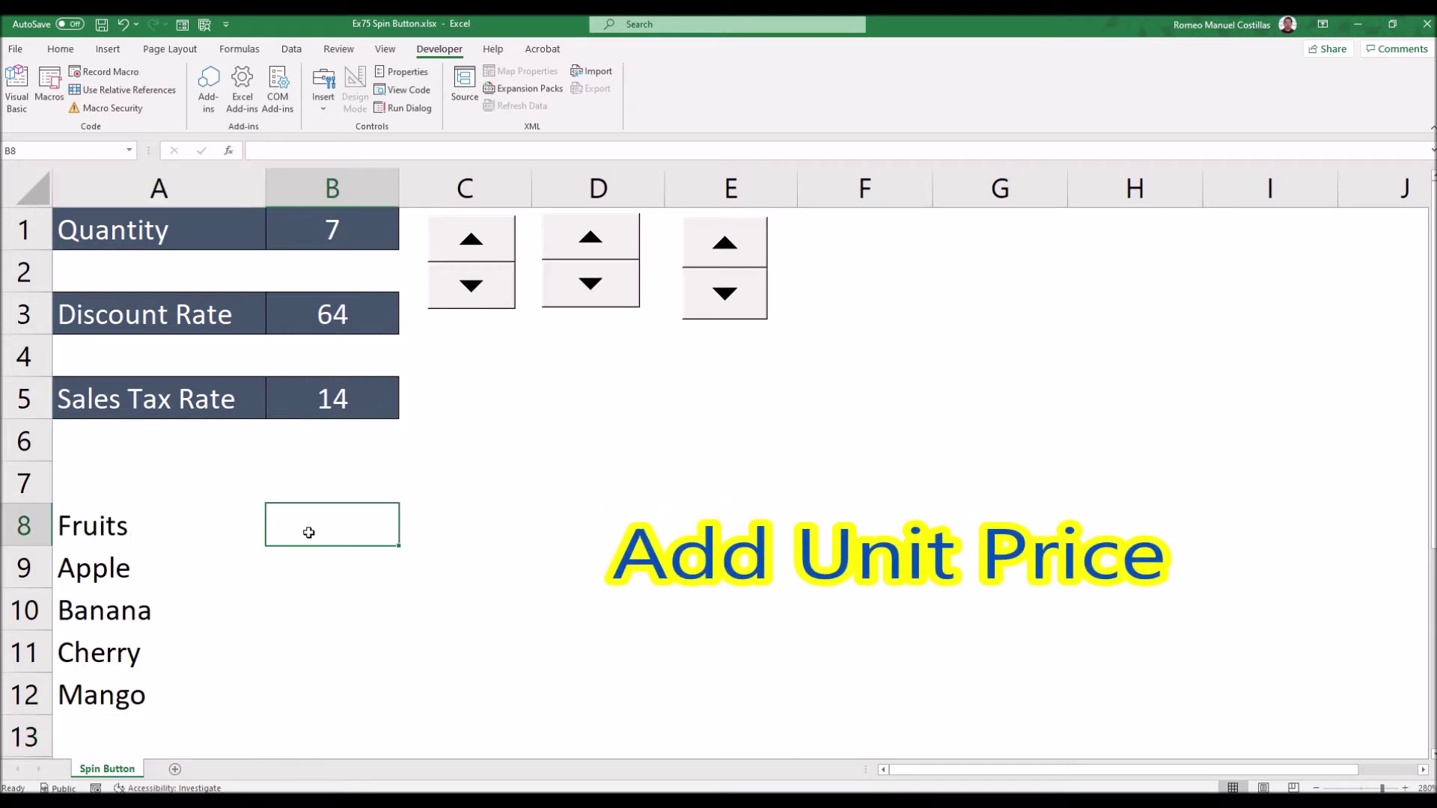
type("Unit Price")
key("Return")
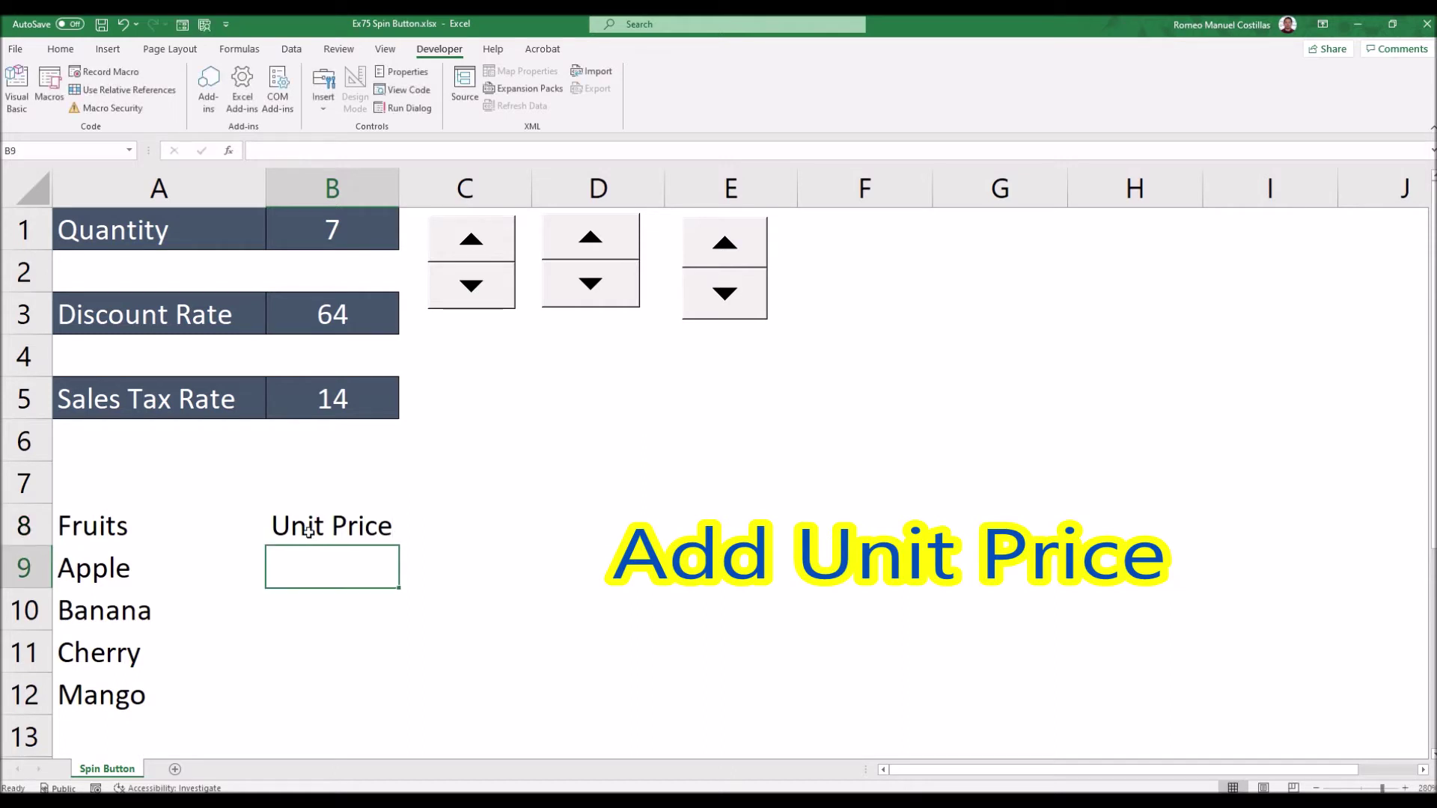
type("2.")
type("2.15")
key("Return")
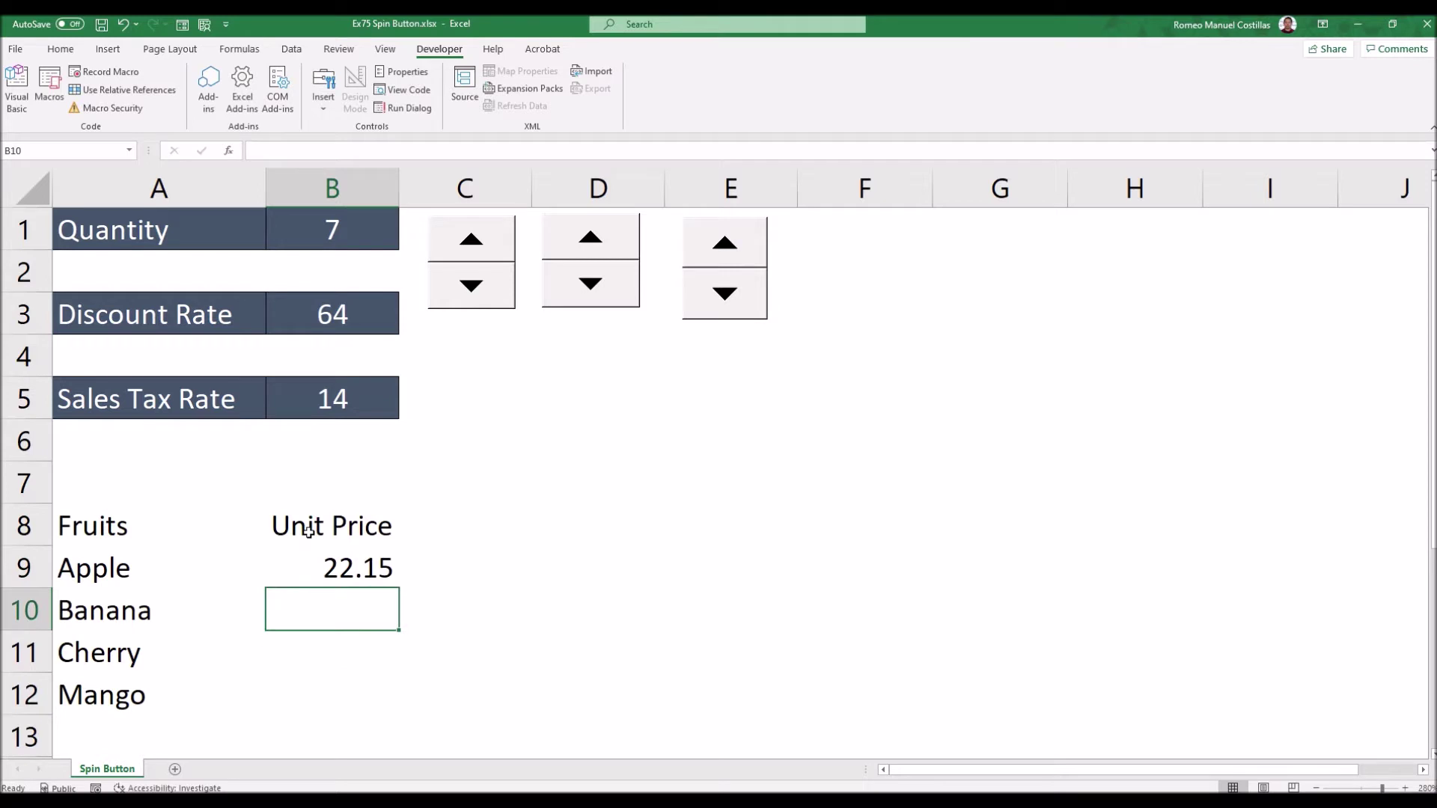
type("17.81")
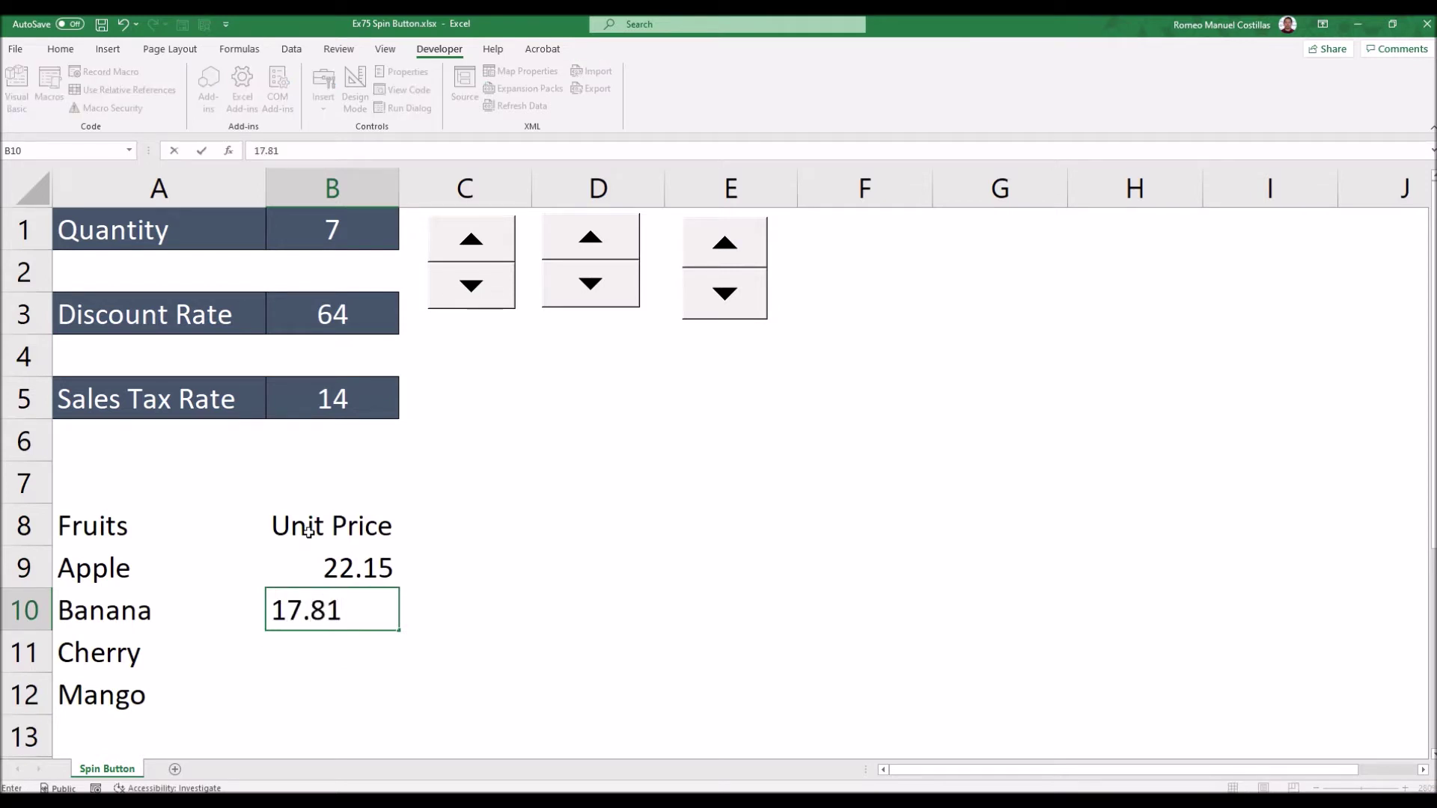
key("Return")
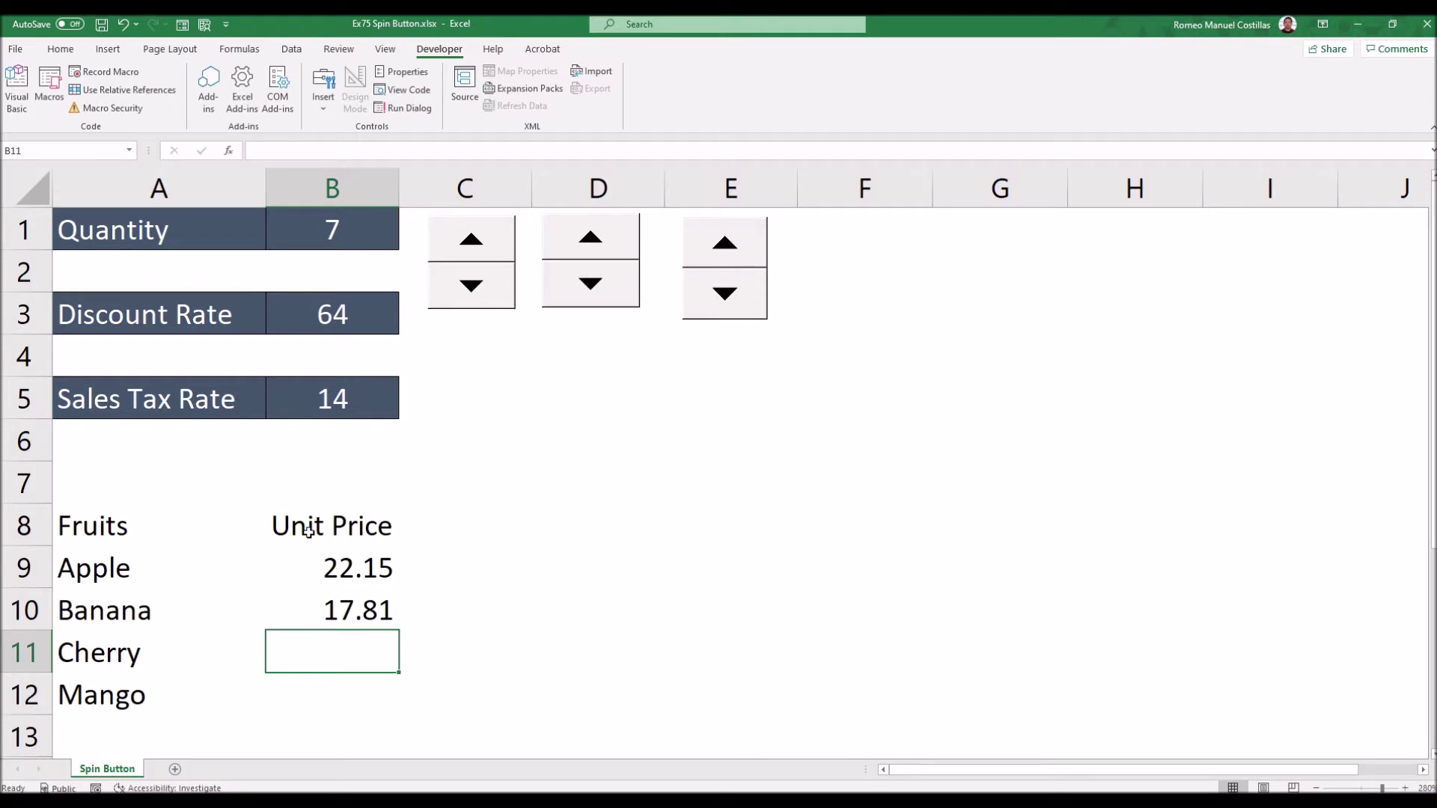
type("20.43")
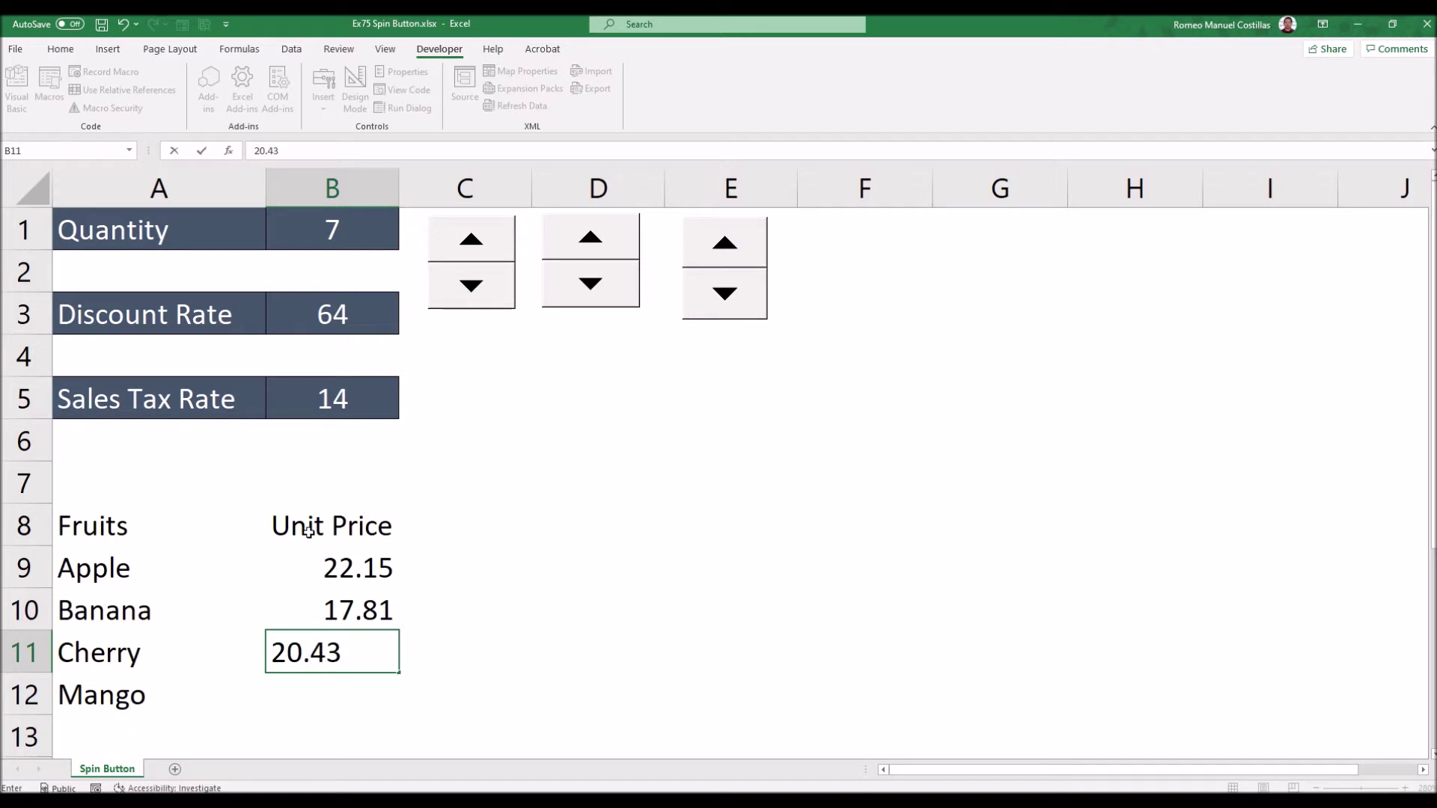
key("Return")
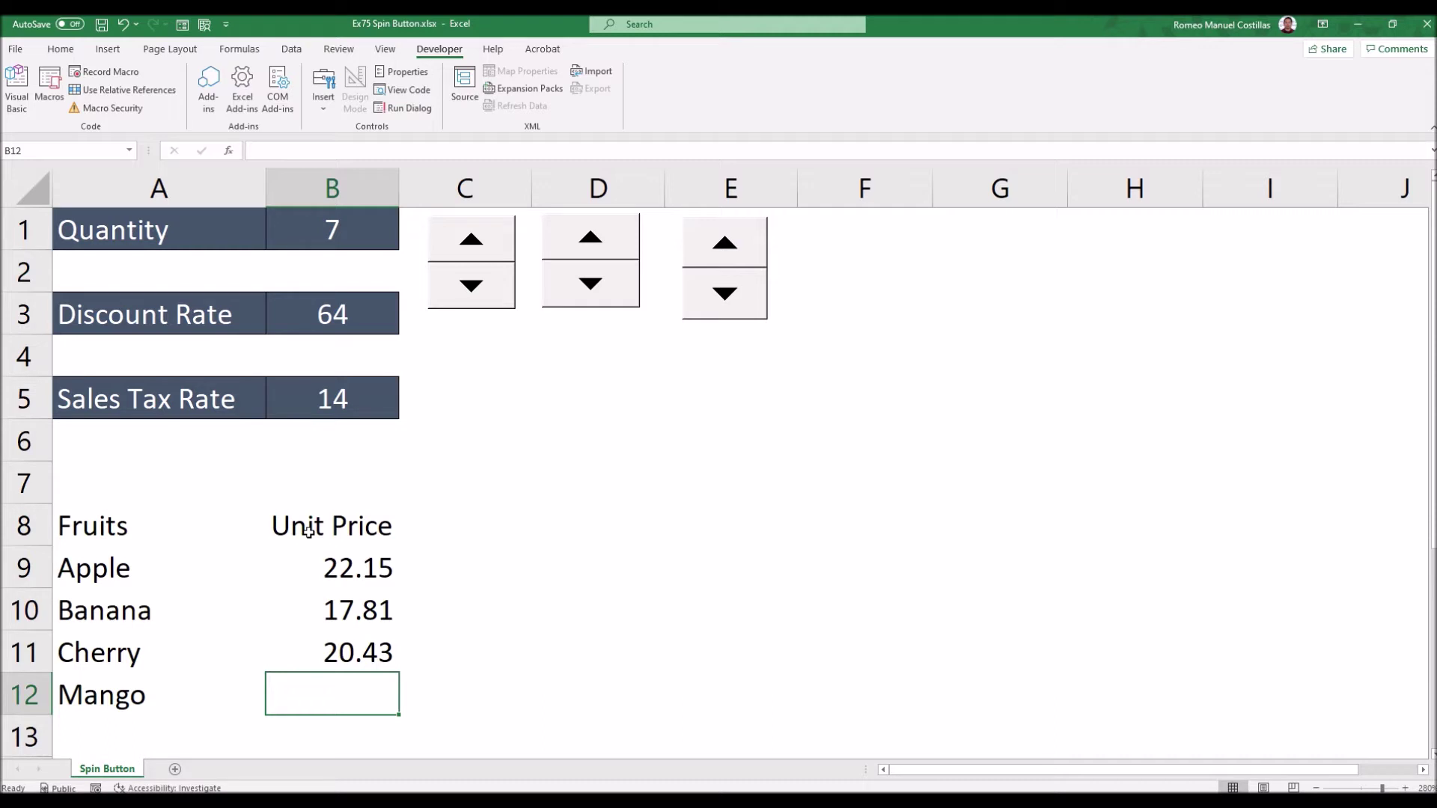
type("16.88")
key("Return")
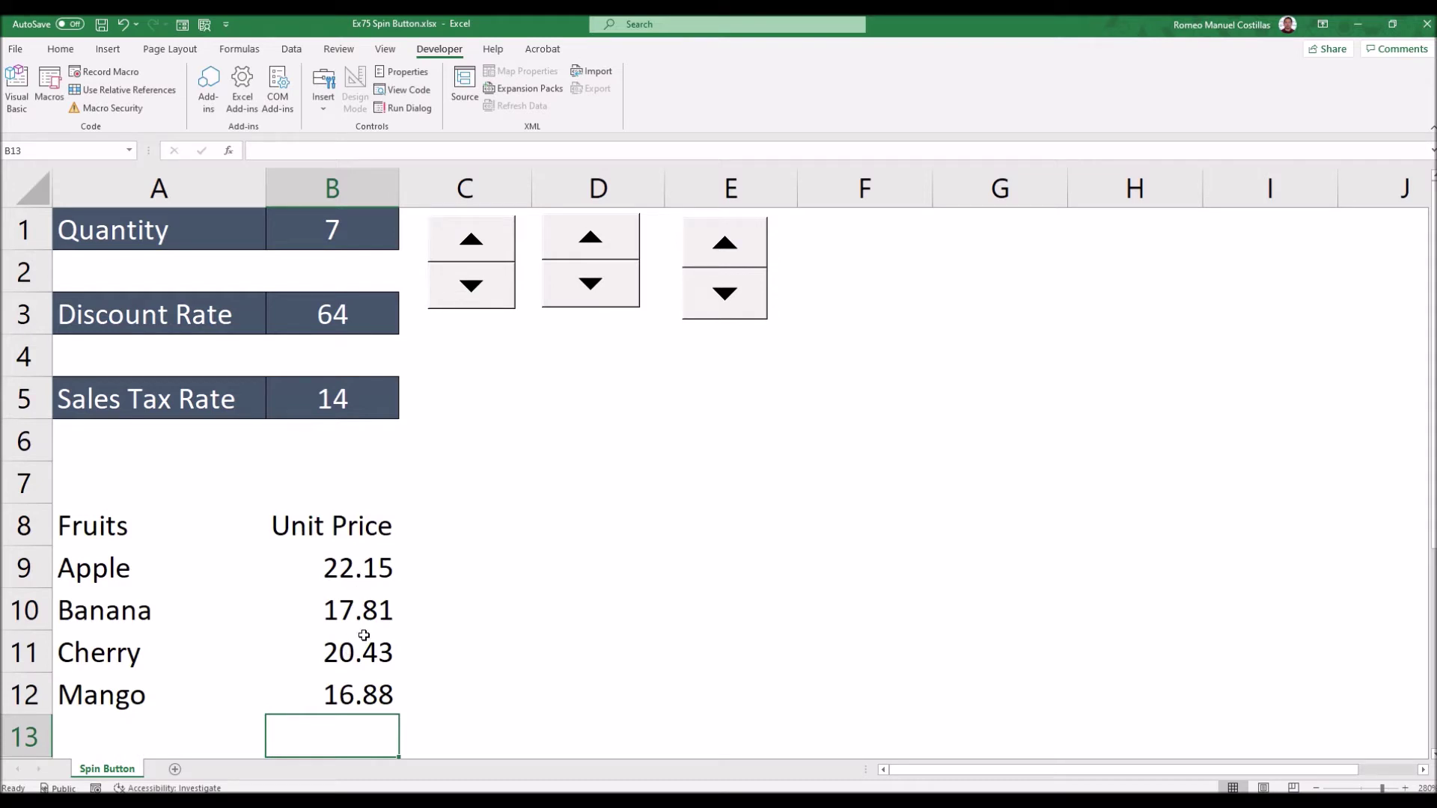
- Enter the column header Sales Price in C8
left_click(446, 525)
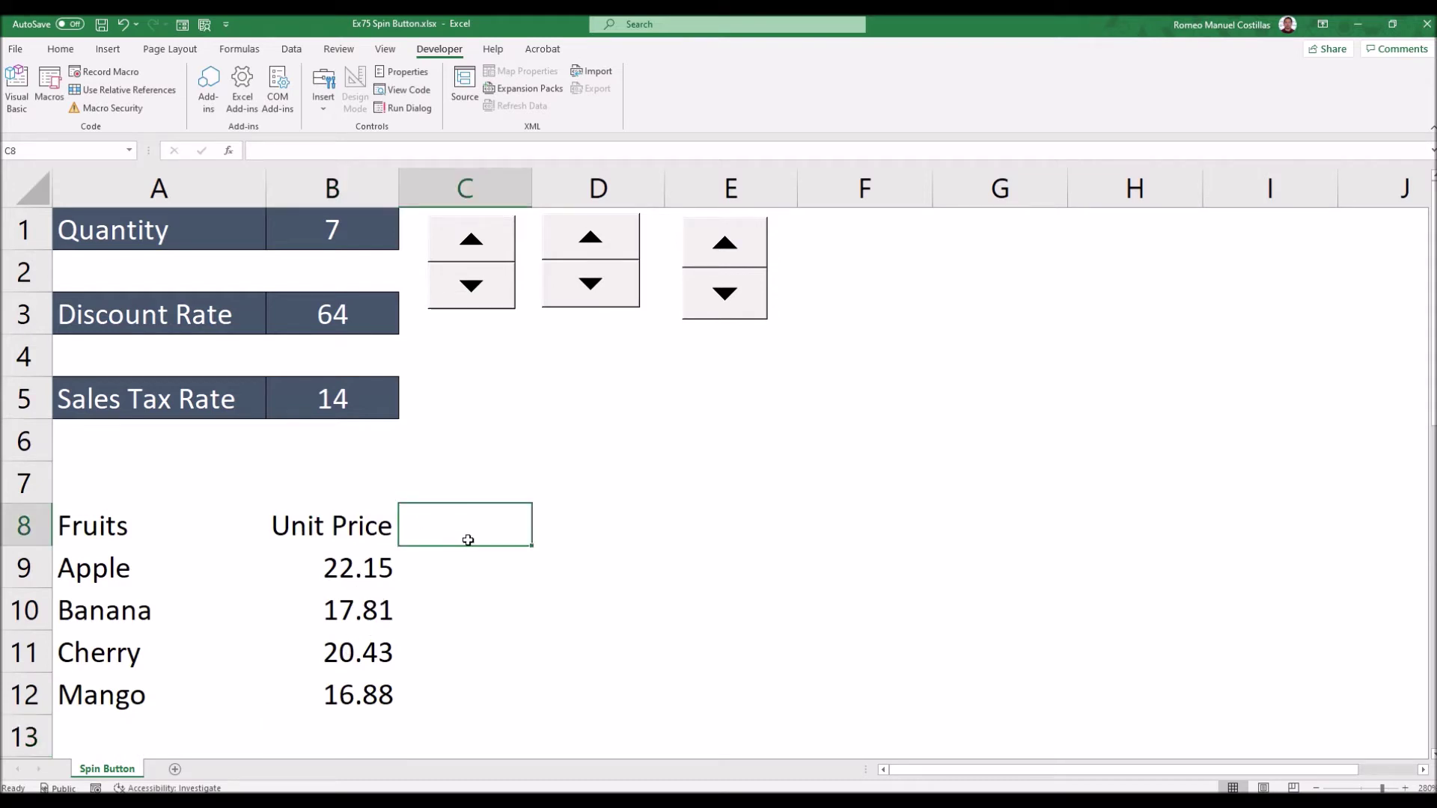
type("Sales Price")
key("Return")
left_click(468, 539)
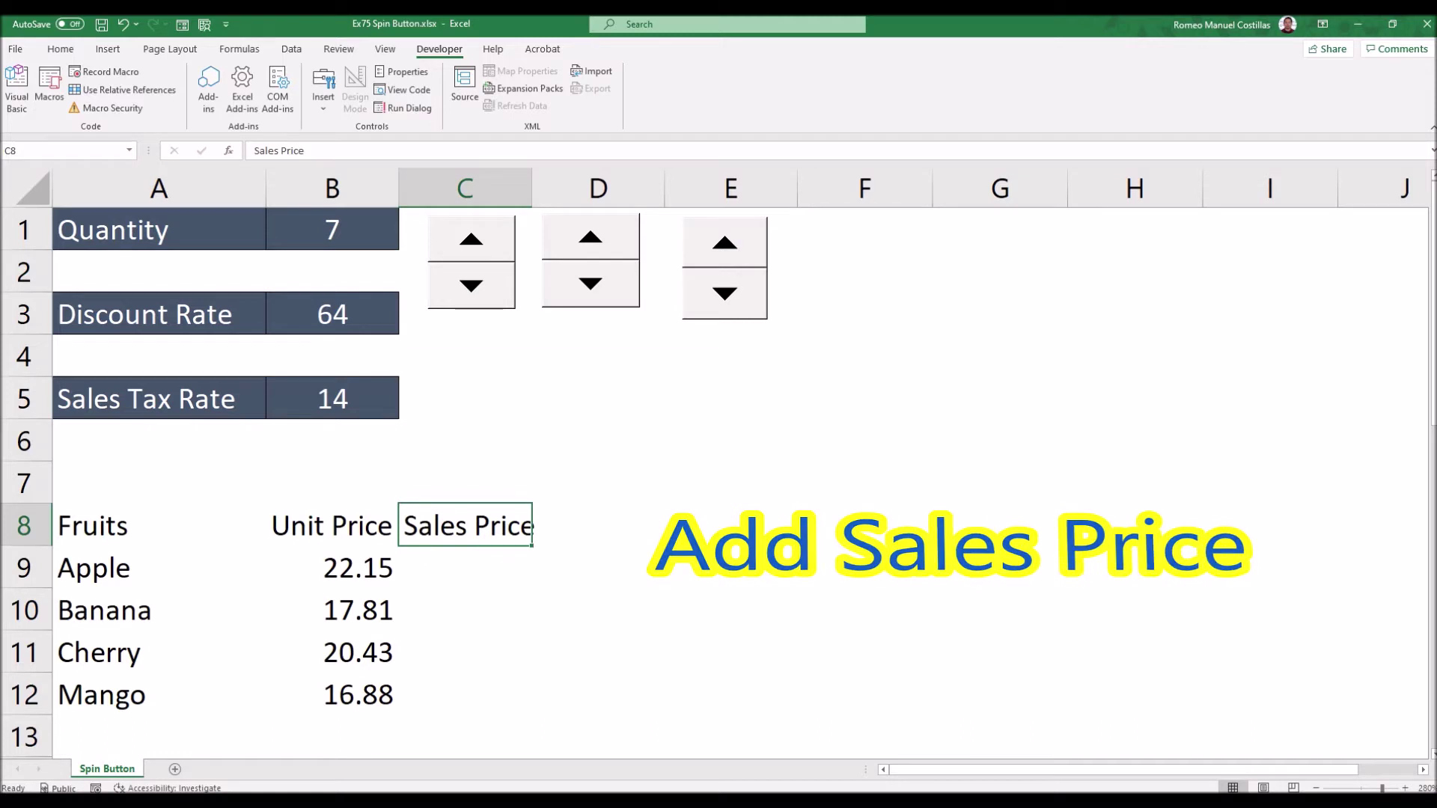
- Begin the Apple sales price formula in C9 with unit price times quantity, =($B9*$B$1)
left_click(431, 572)
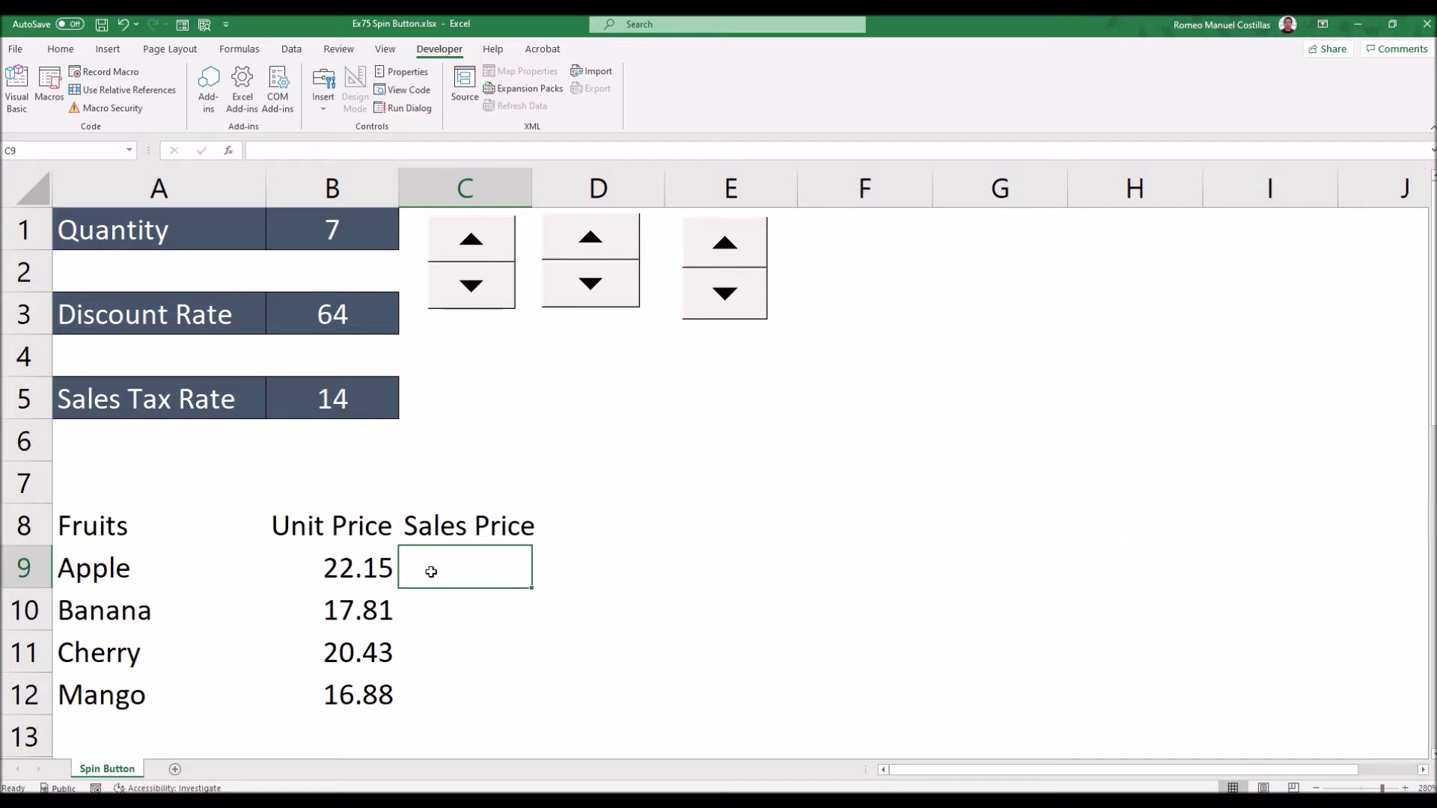
type("=")
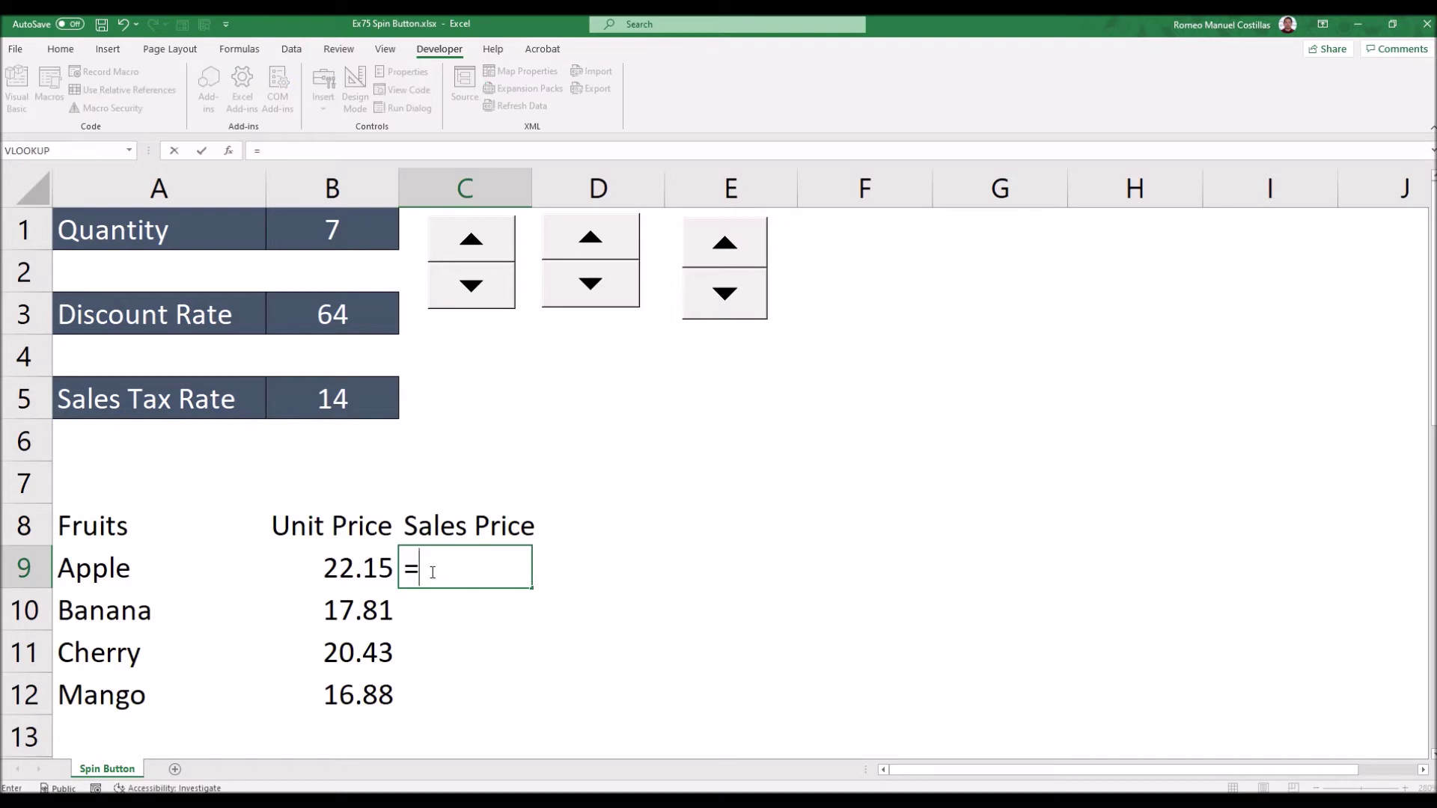
type("(")
left_click(347, 559)
key("F4")
key("F4")
key("F4")
type("*")
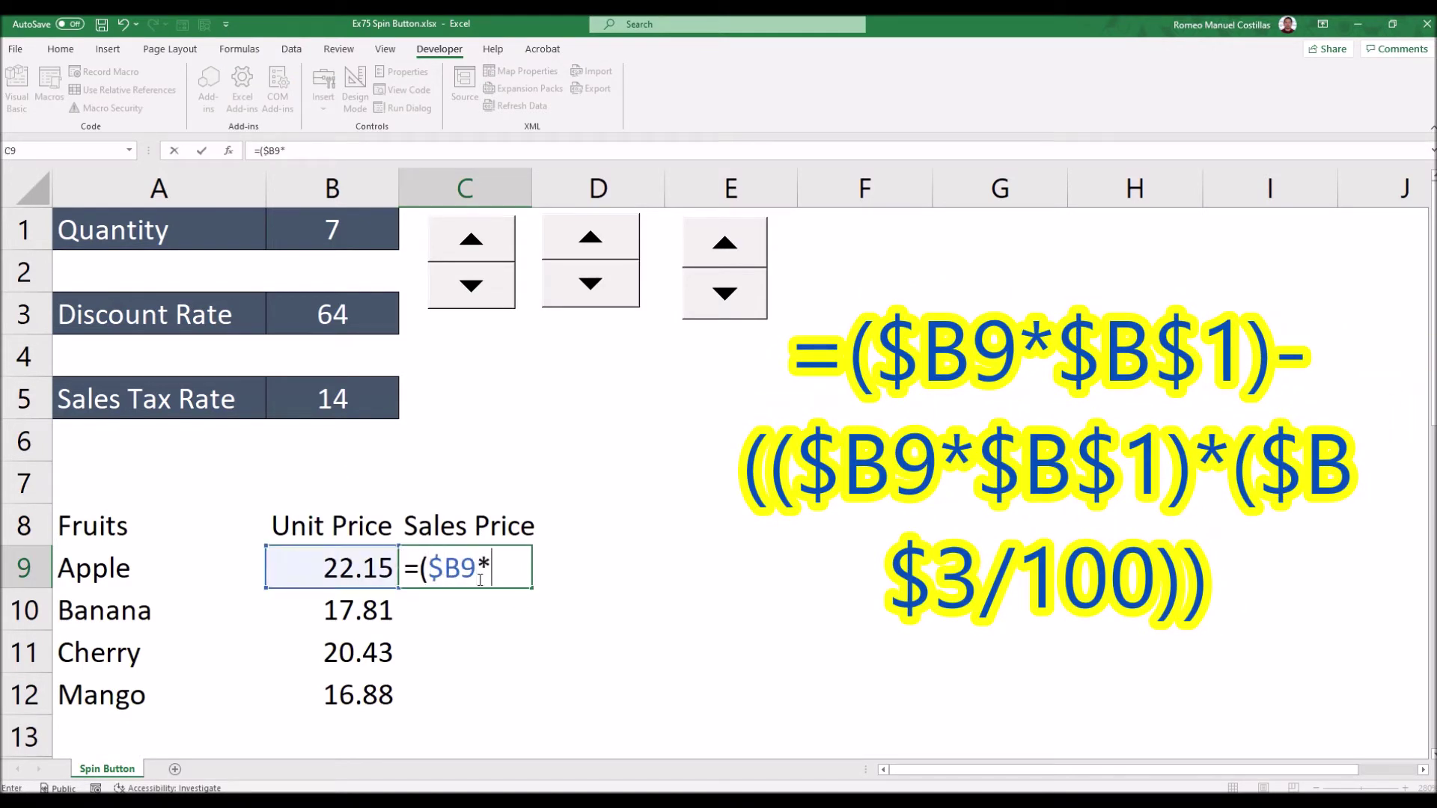
left_click(341, 229)
key("F4")
type(")")
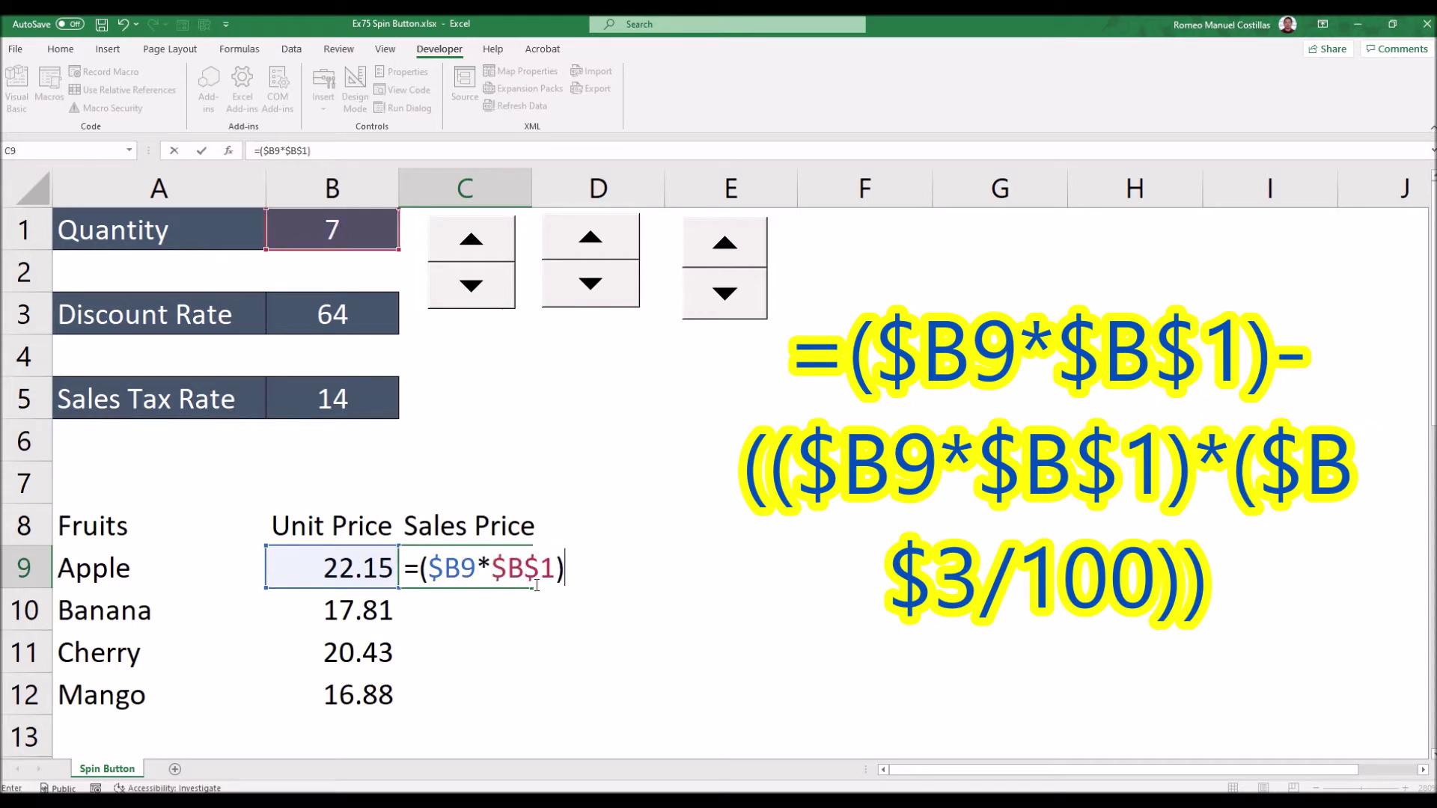
- Complete the C9 formula by subtracting the discount, giving =($B9*$B$1)-(($B9*$B$1)*($B$3/100))
type("-(")
left_click(360, 562)
key("F4")
key("F4")
key("F4")
type("*")
left_click(357, 233)
key("F4")
type(")")
left_click(587, 588)
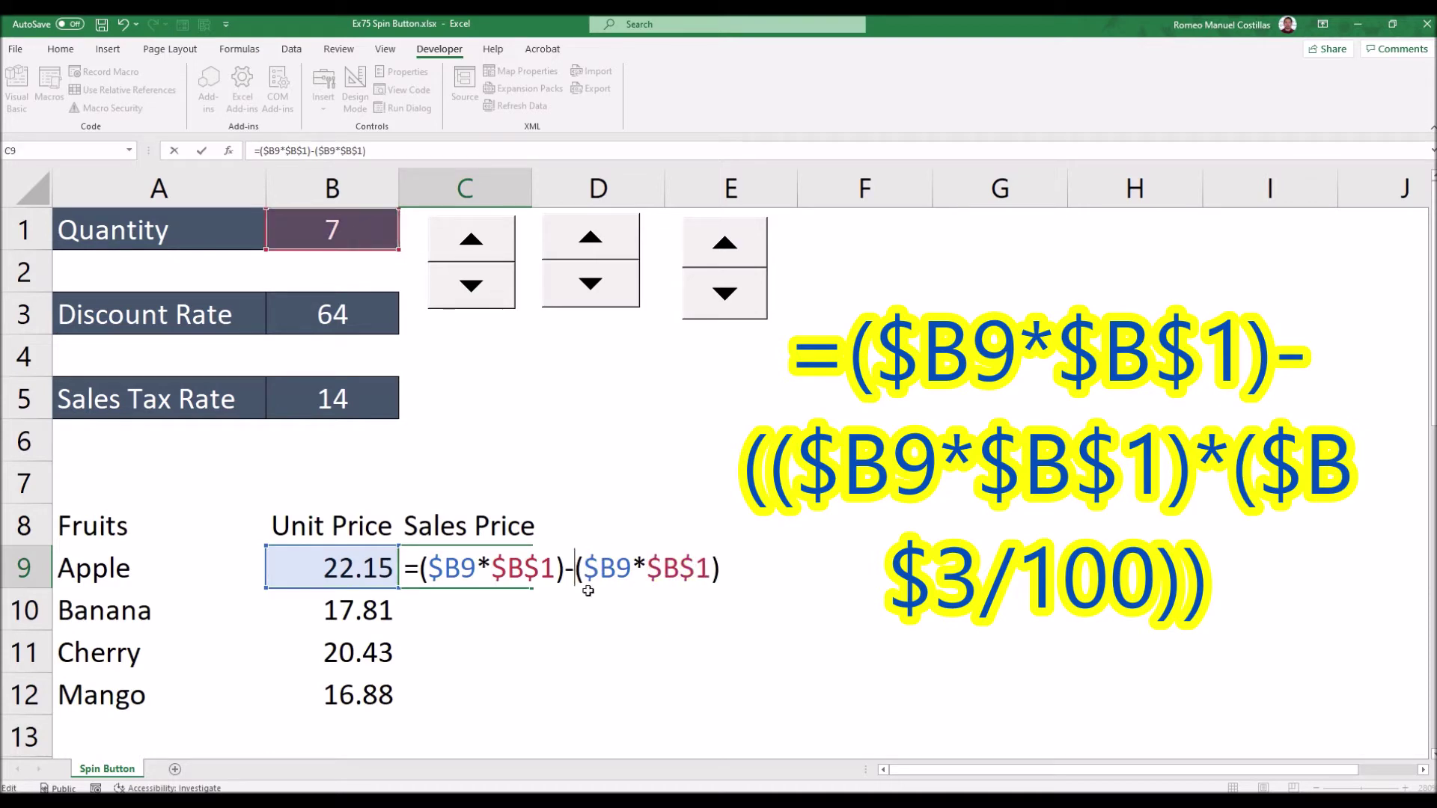
type("(")
key("End")
type("*(")
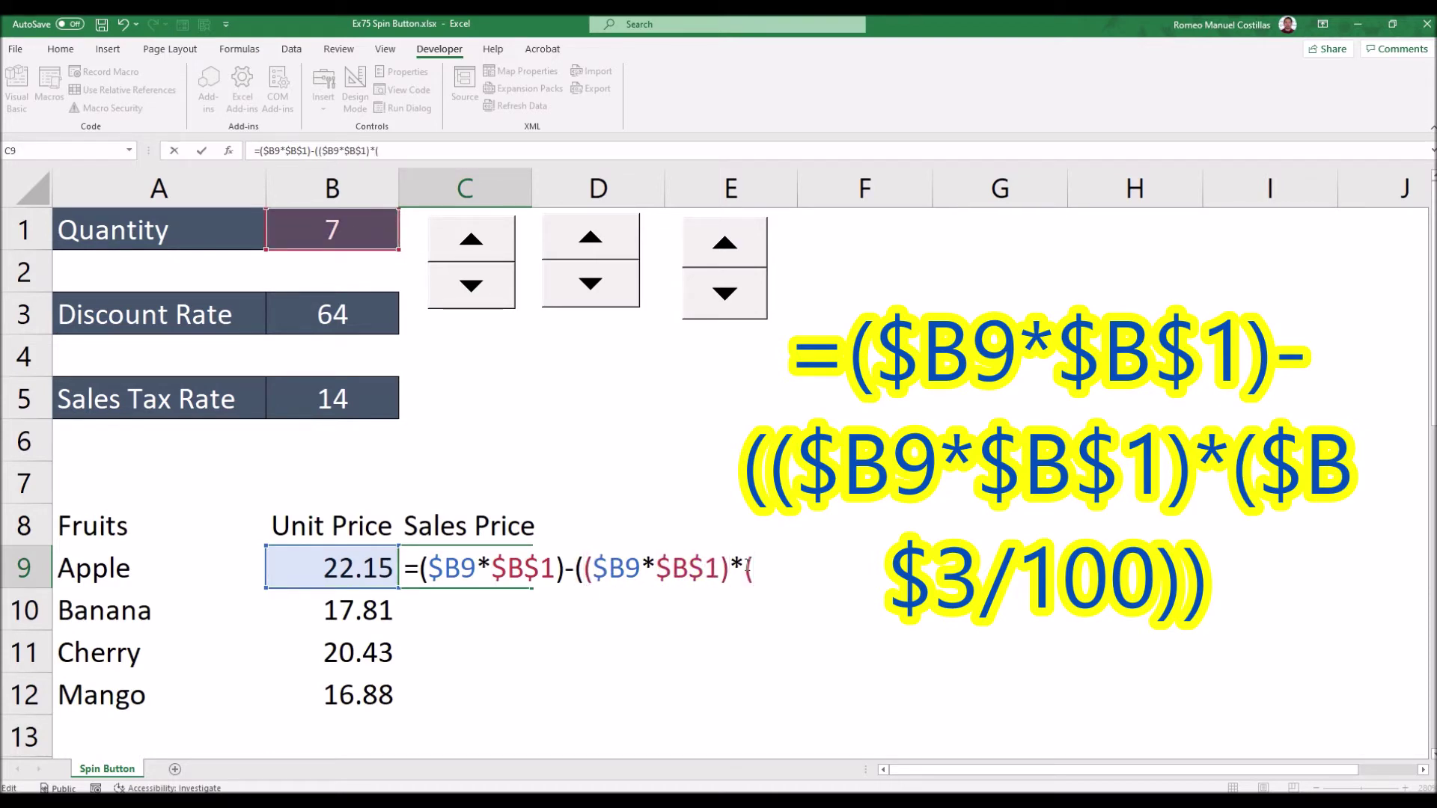
left_click(350, 314)
key("F4")
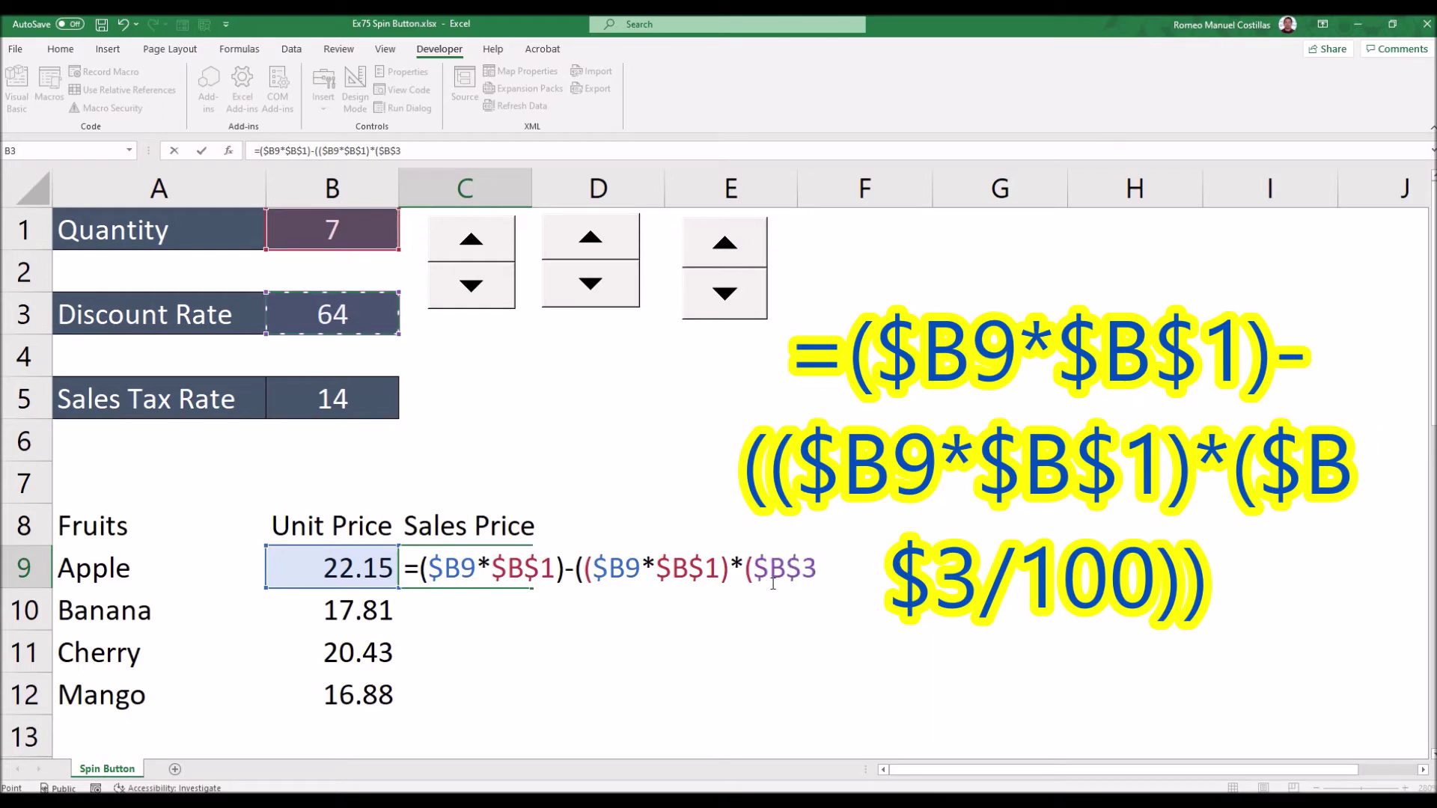
type("/100))")
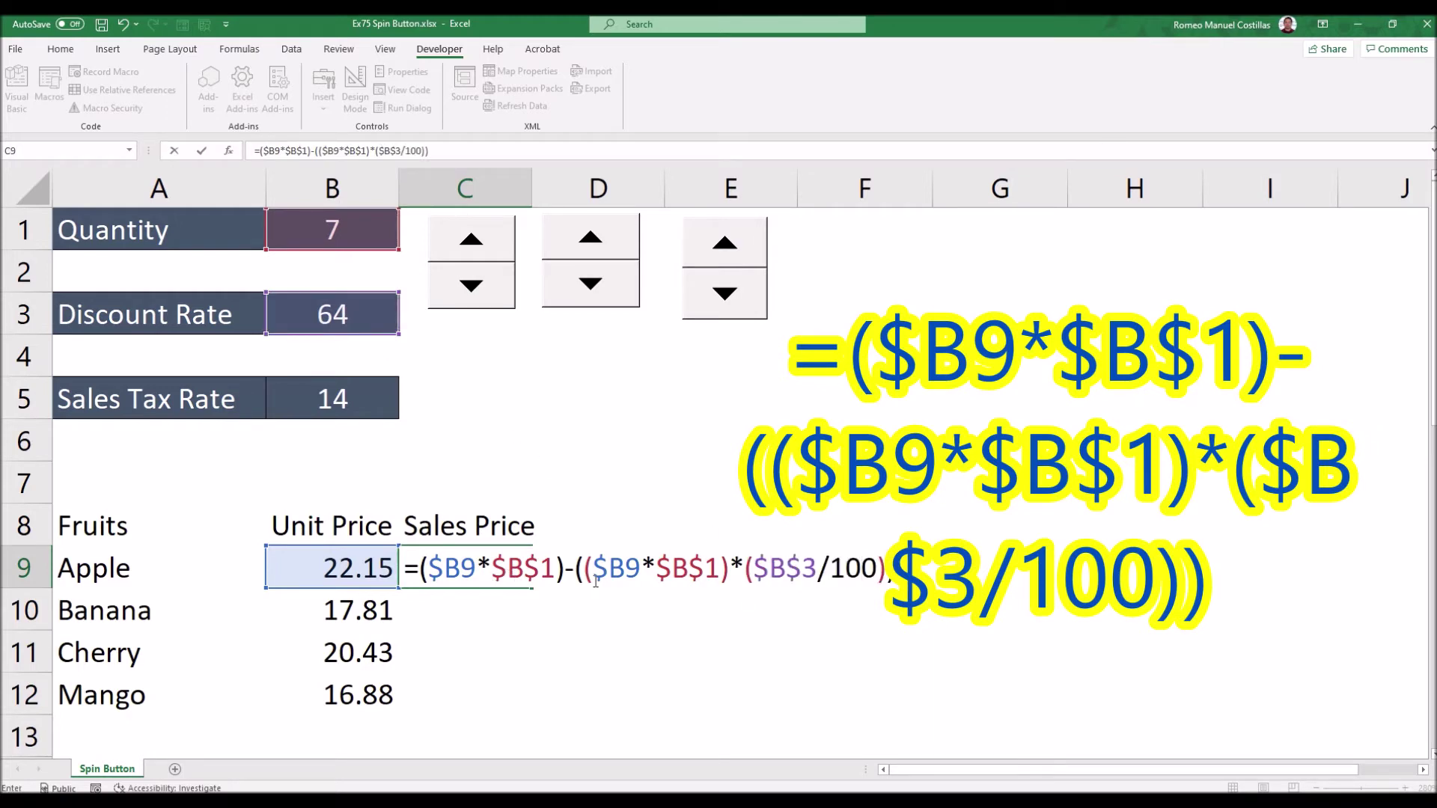
key("Return")
key("Up")
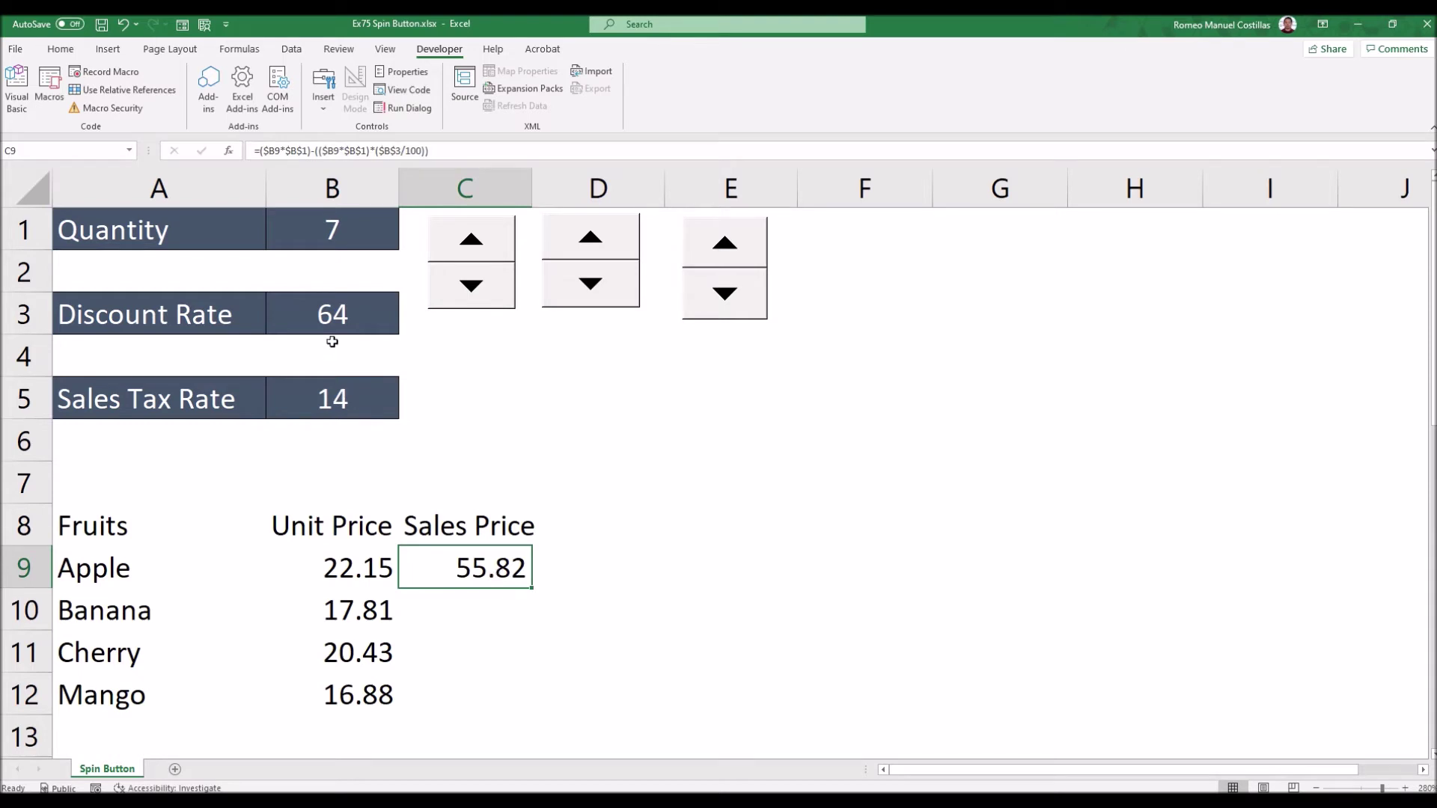
- Set the quantity in B1 to 1, the discount rate in B3 to 25 and the sales tax rate in B5 to 5
left_click(328, 242)
type("1")
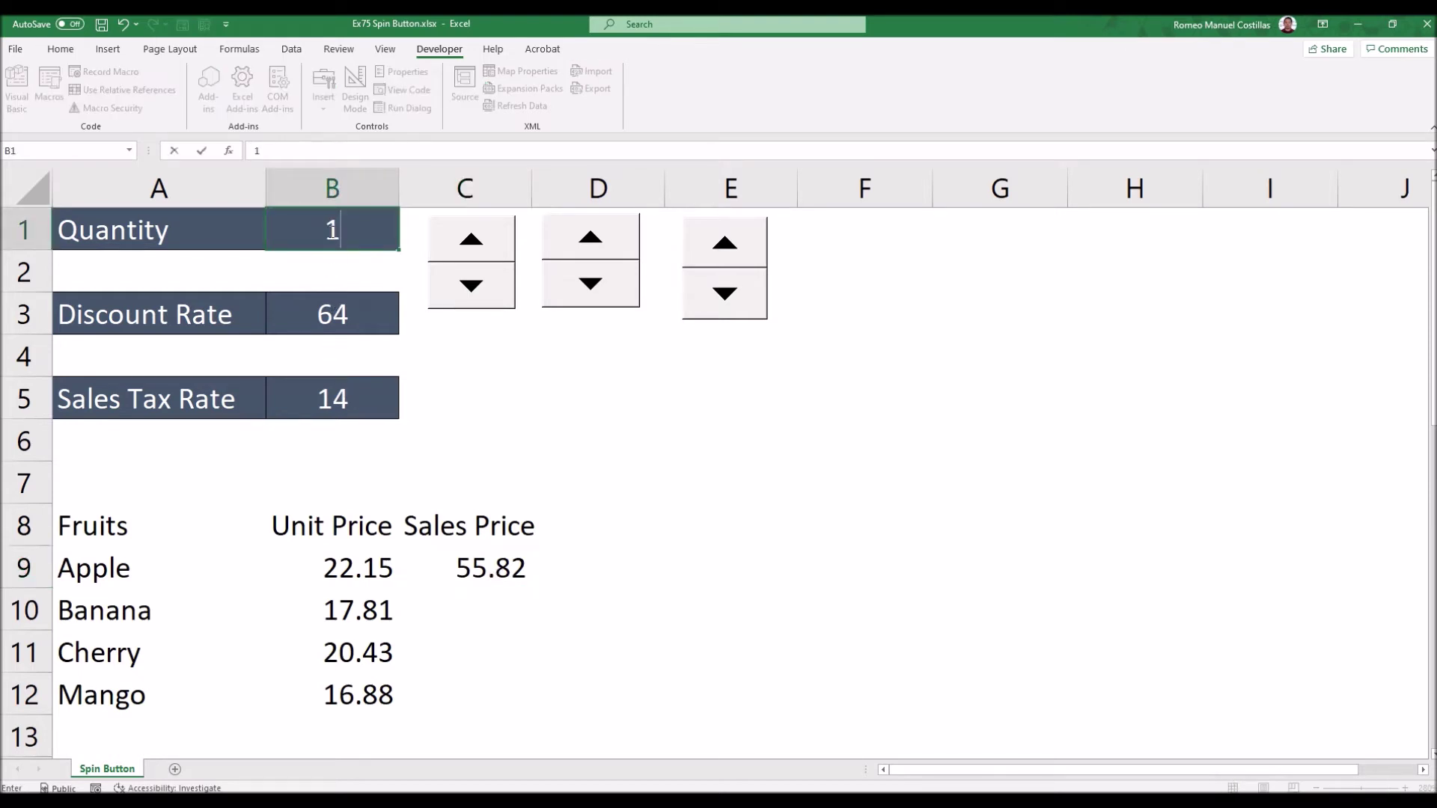
left_click(340, 316)
type("25")
key("Return")
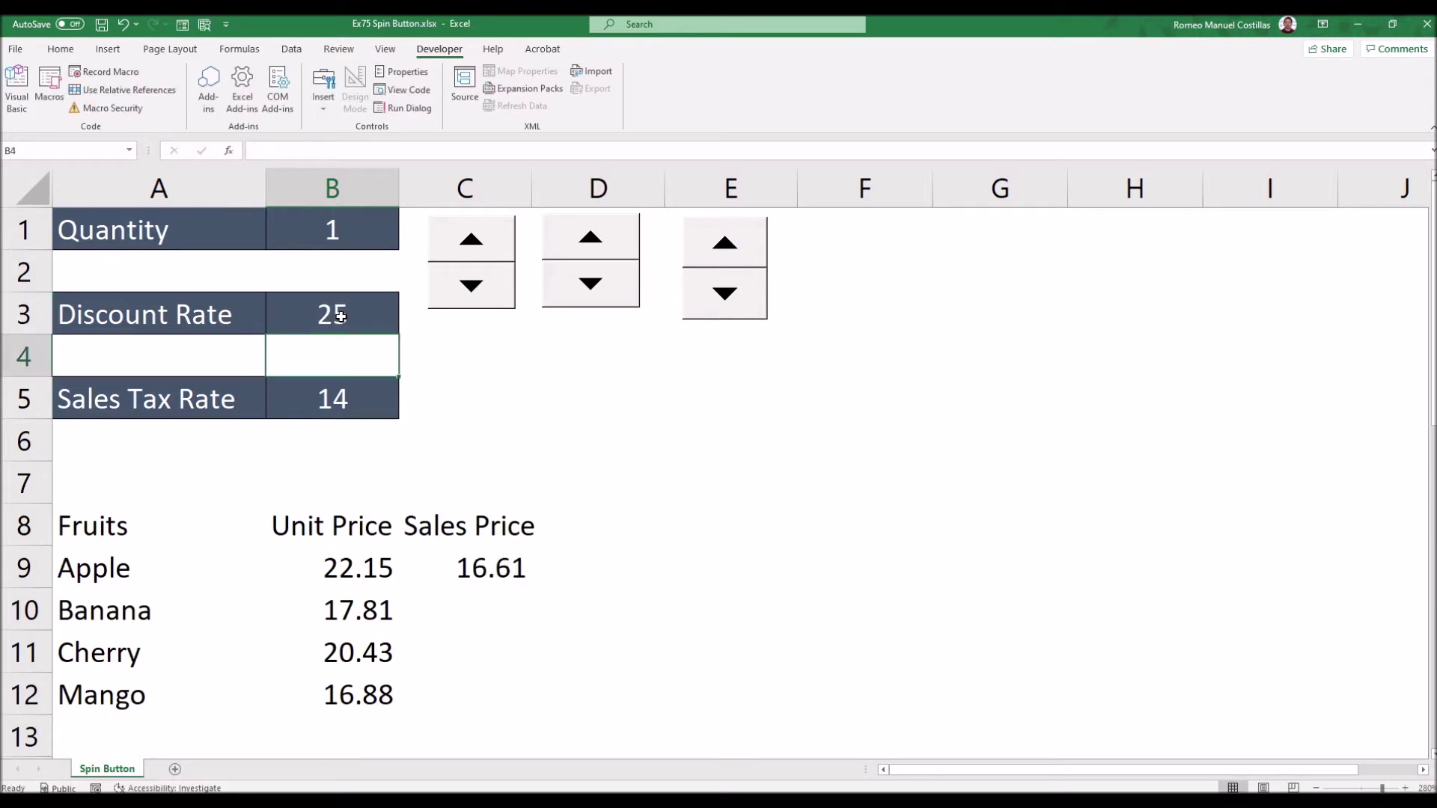
left_click(330, 402)
type("5")
key("Return")
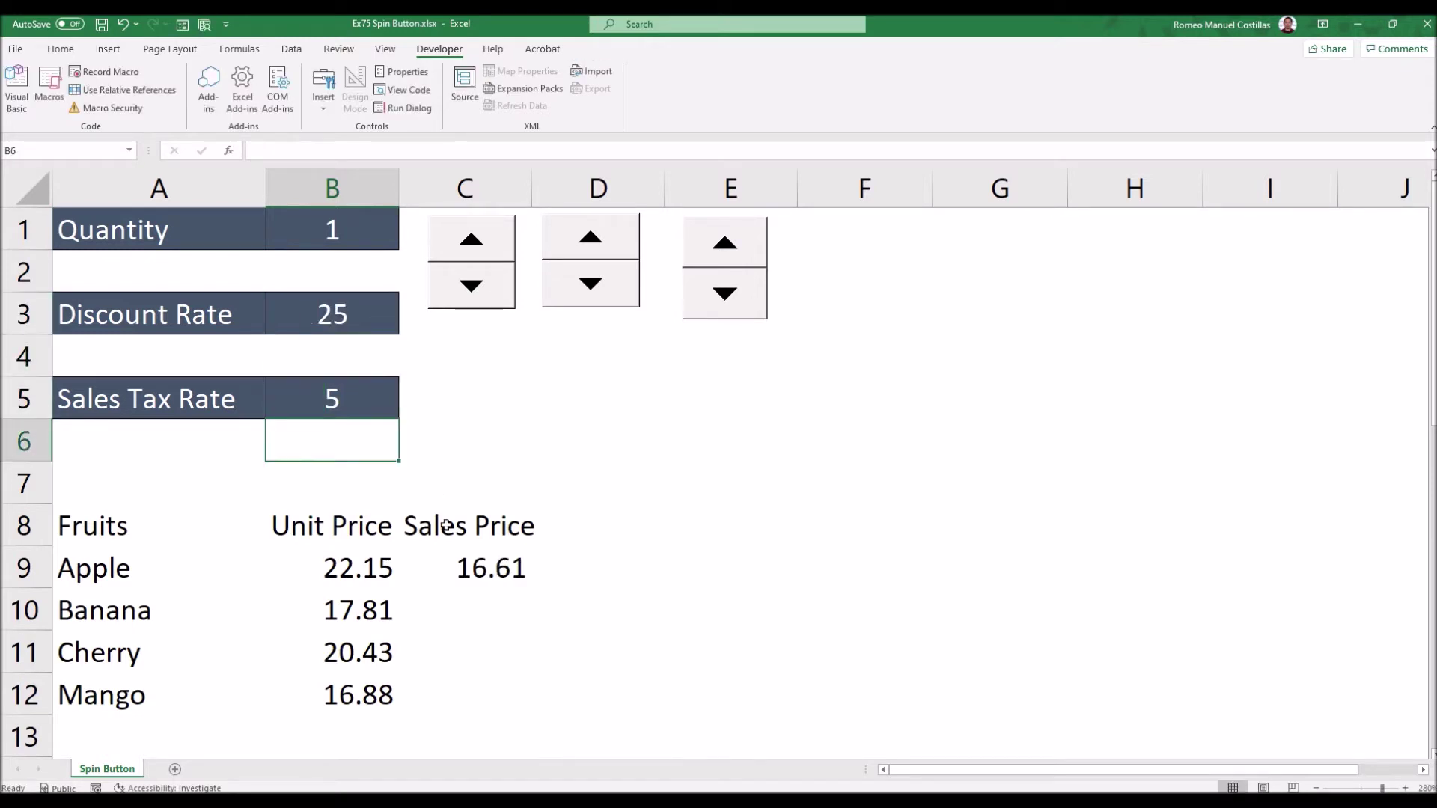
- Fill the sales price formula from C9 down to C12 and check the copied formulas in C10:C12
left_click(482, 573)
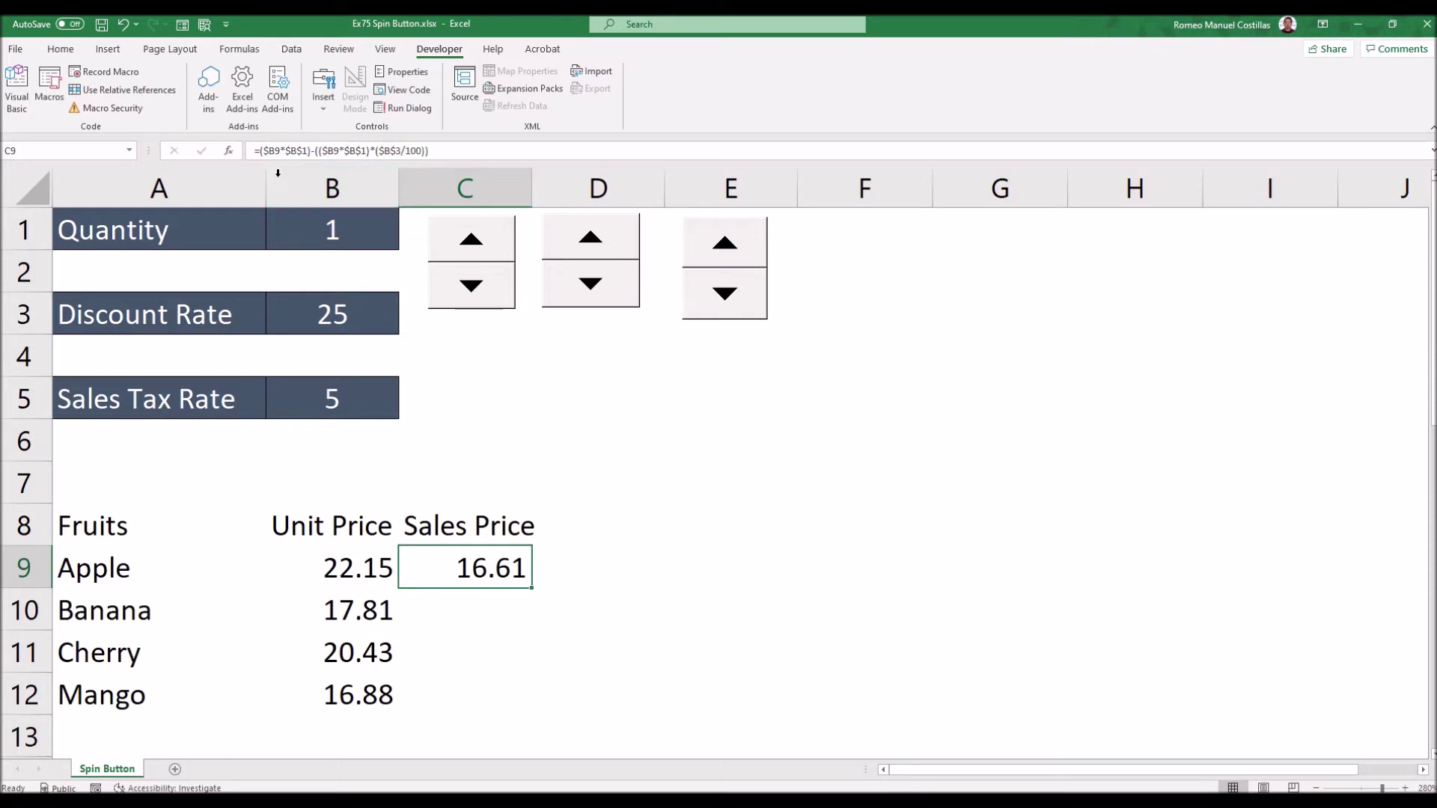
left_click_drag(532, 588, 533, 716)
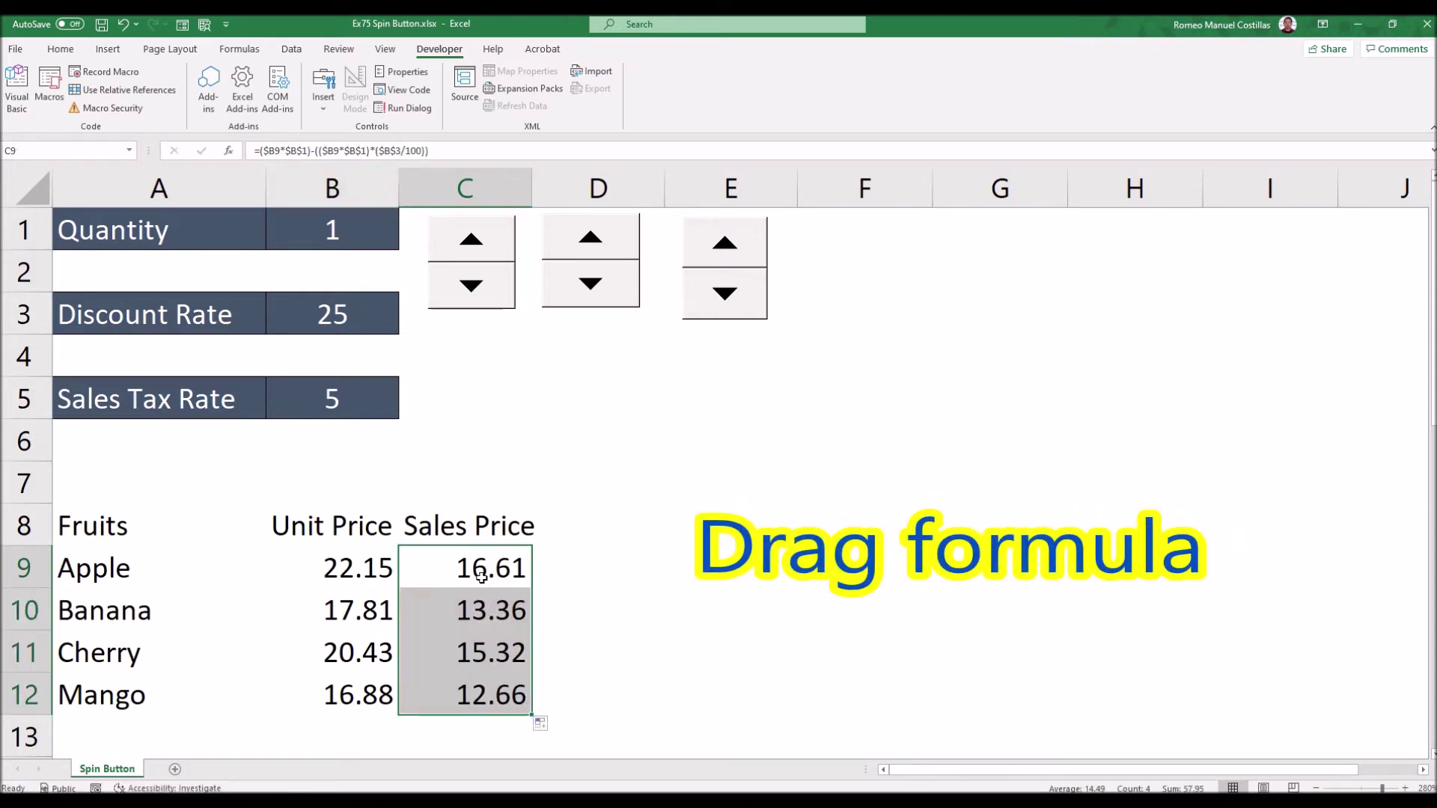
left_click(483, 606)
double_click(483, 606)
key("Escape")
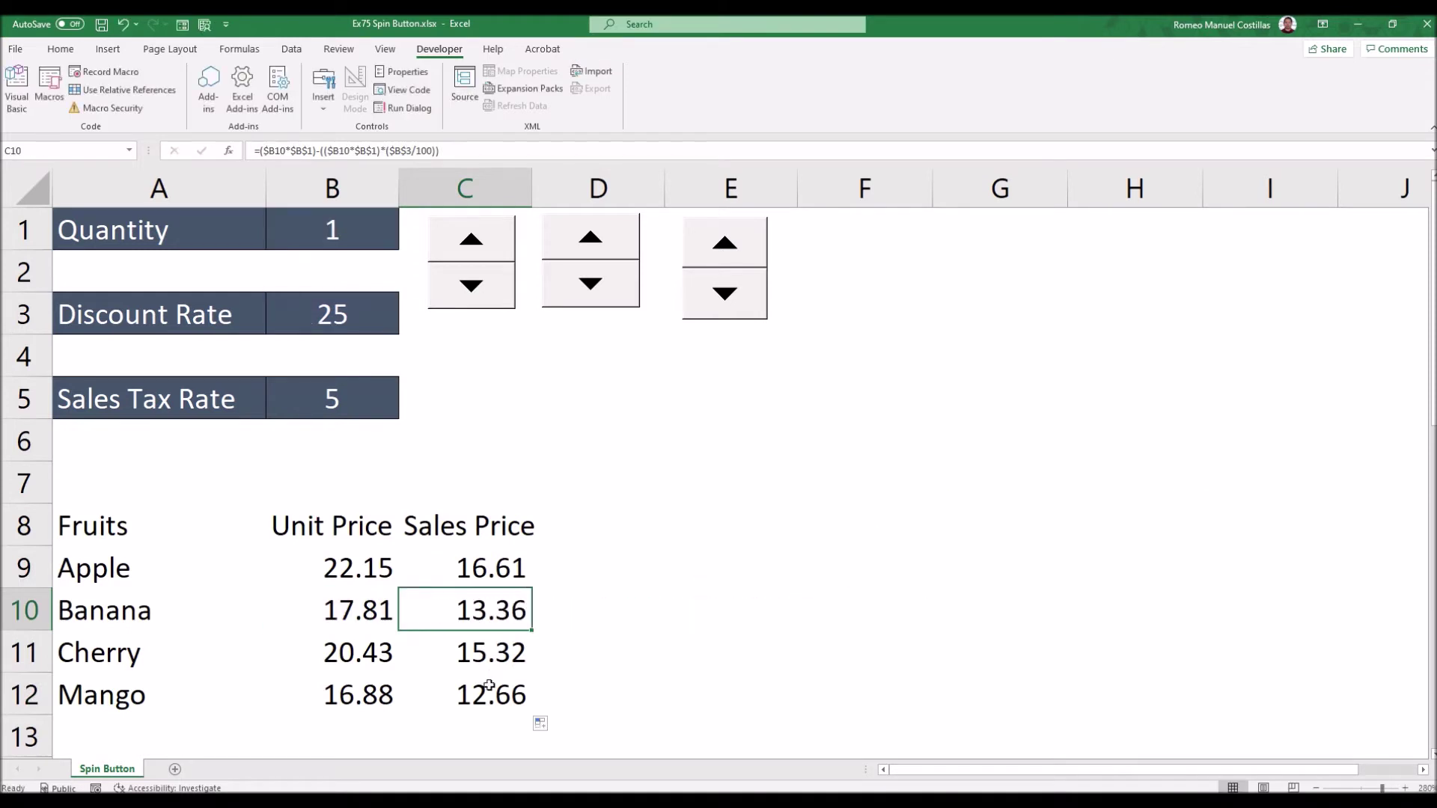
double_click(489, 653)
key("Escape")
double_click(488, 694)
key("Escape")
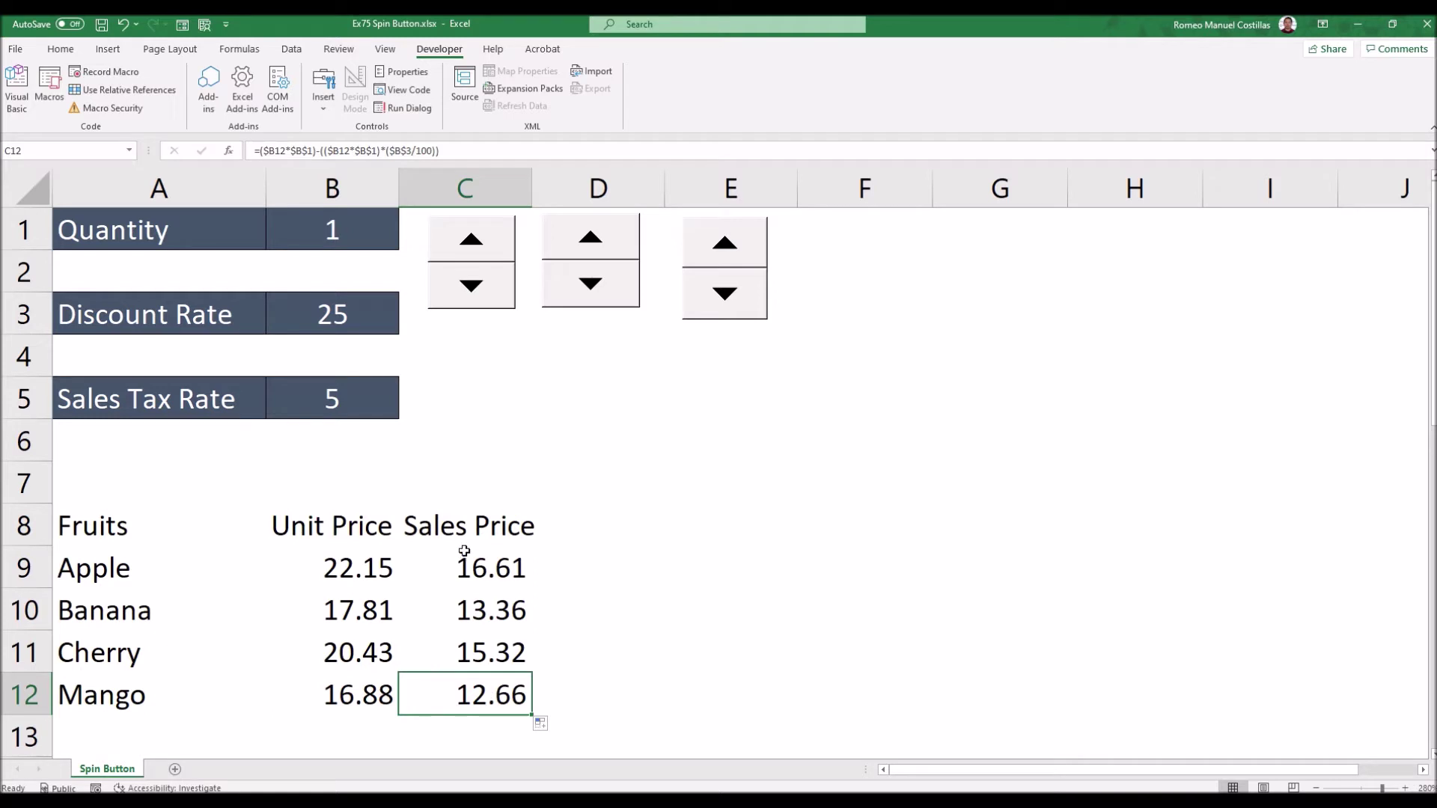
- Enter the column header Sales Tax in D8
left_click(603, 524)
type("Sa")
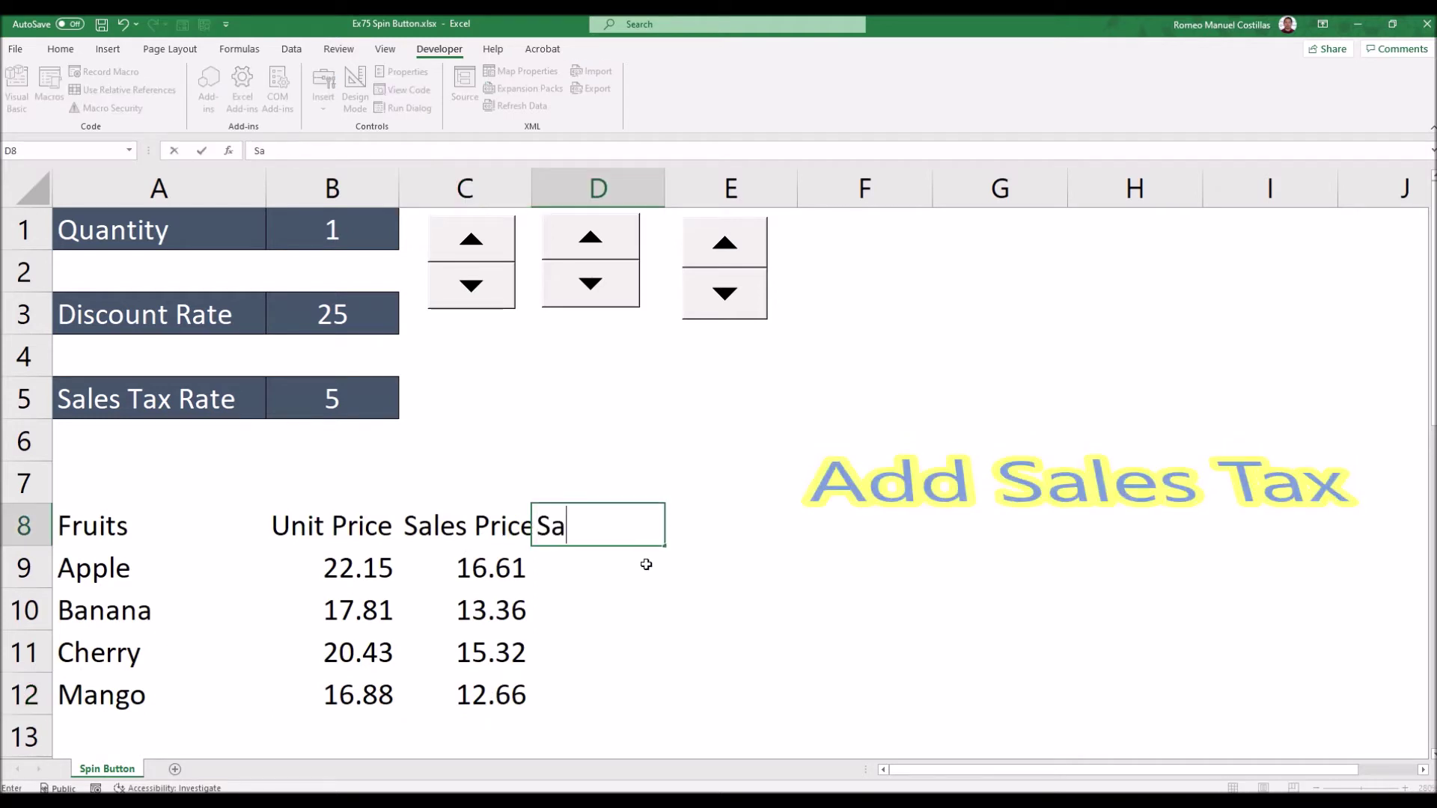
type("les Tax")
key("Return")
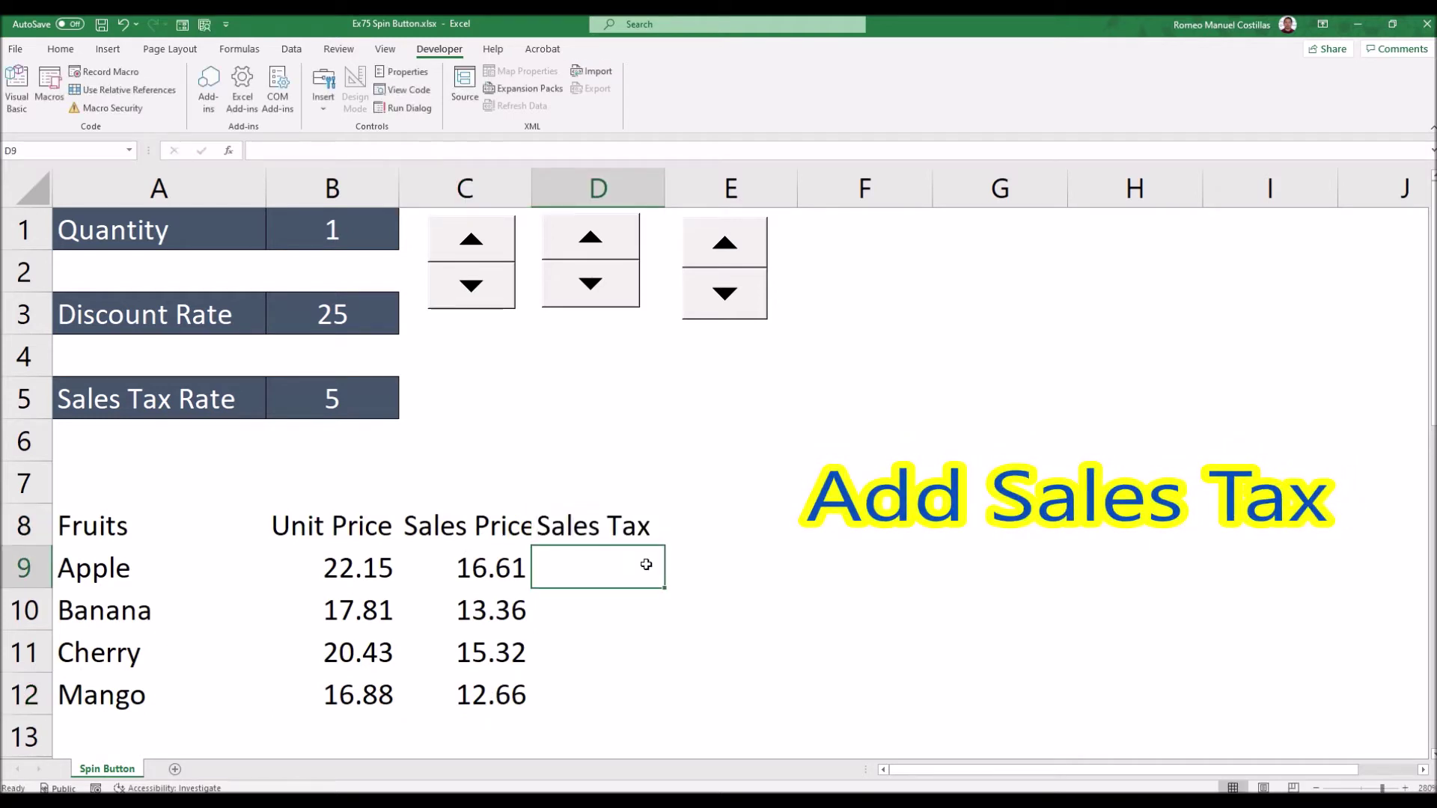
- Widen column C to fit the Sales Price header and begin the D9 sales tax formula with =($C9
key("Up")
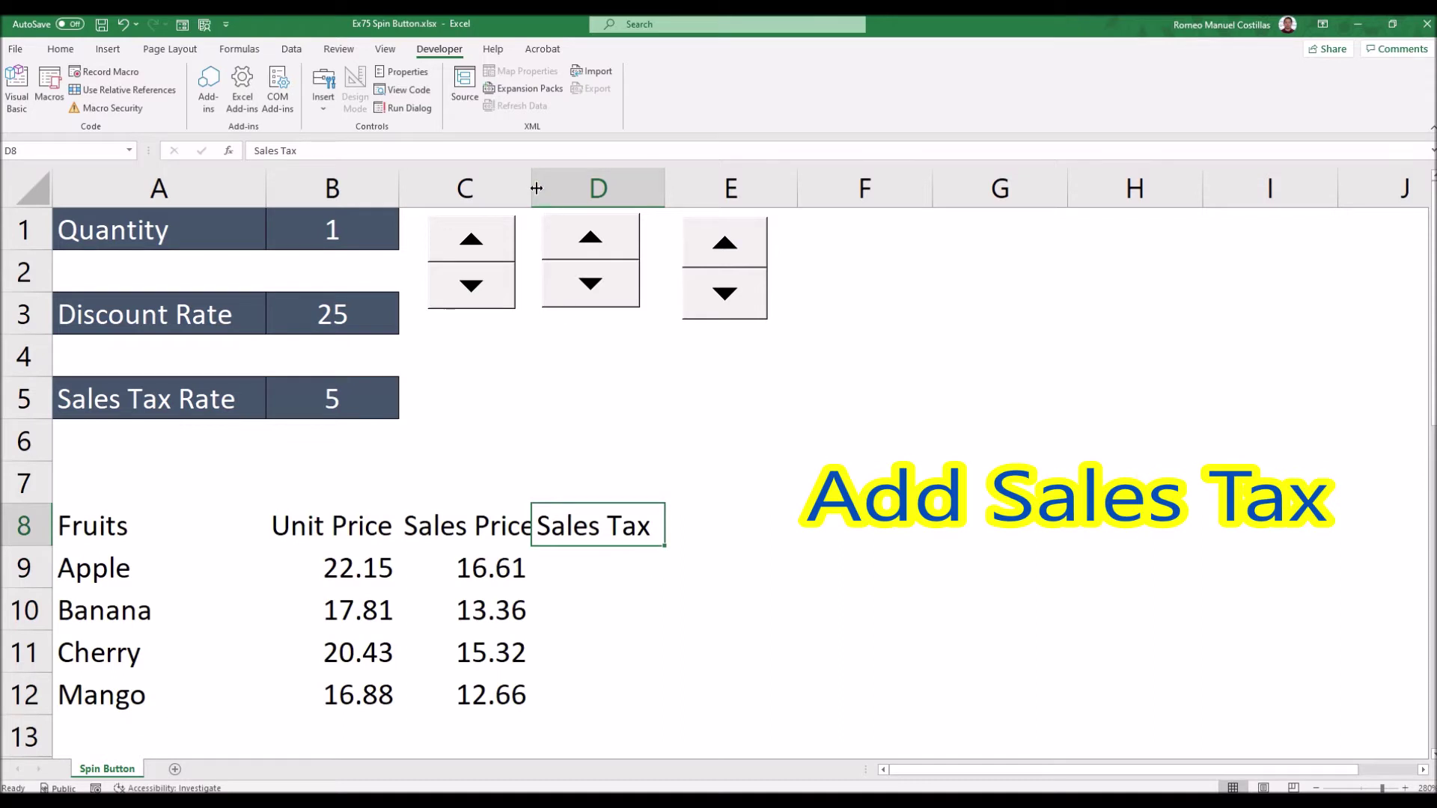
left_click_drag(532, 186, 541, 185)
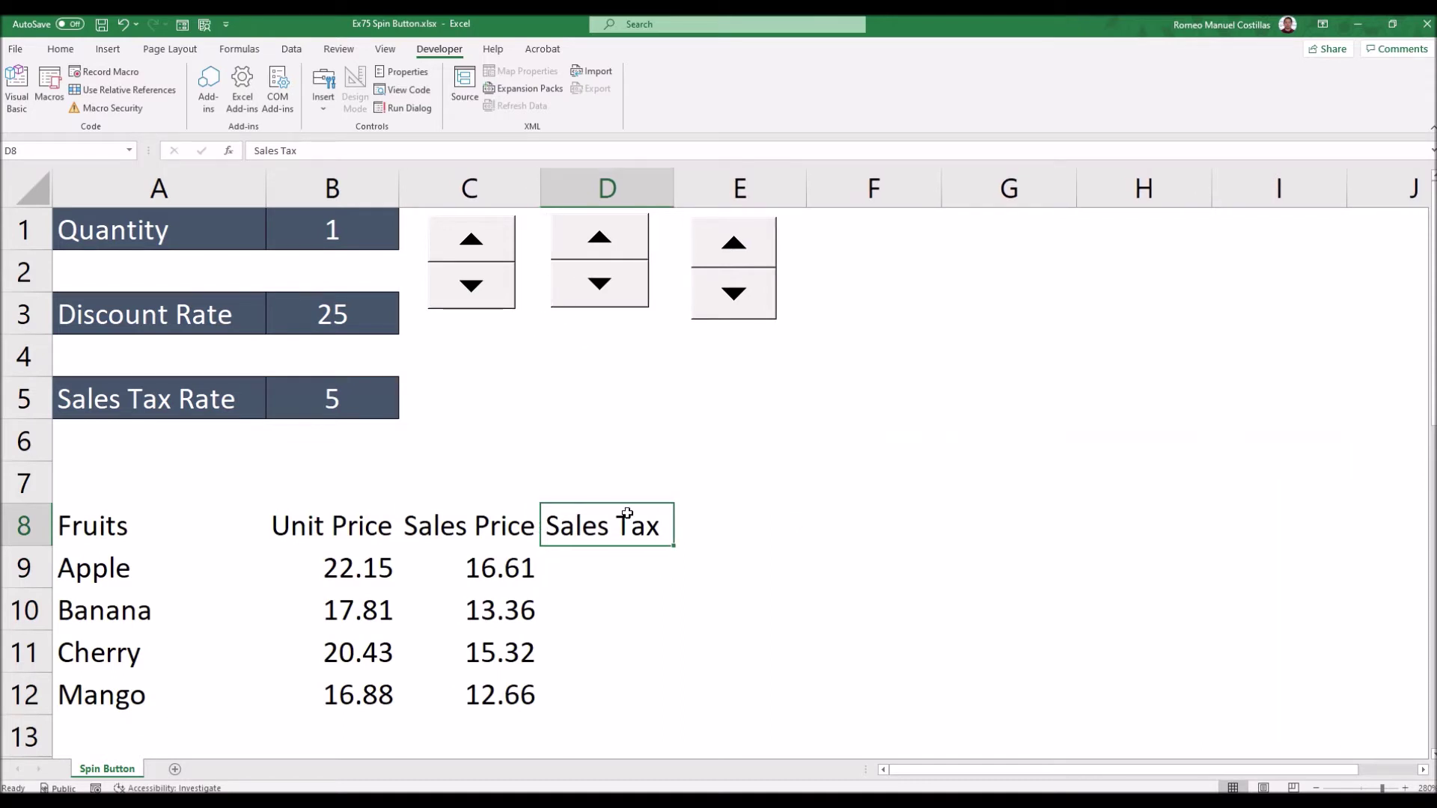
left_click(611, 582)
type("=(")
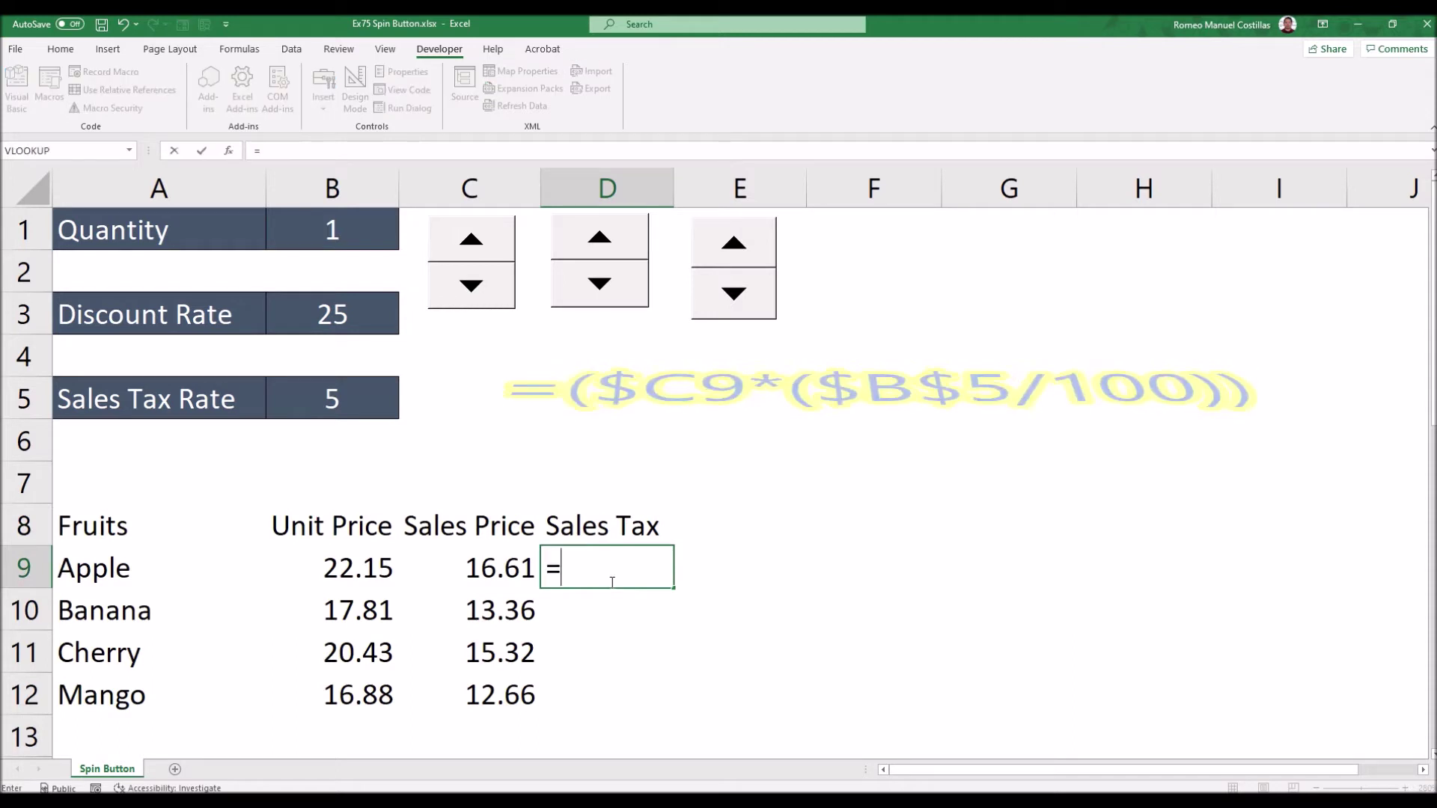
left_click(483, 566)
key("F4")
key("F4")
key("F4")
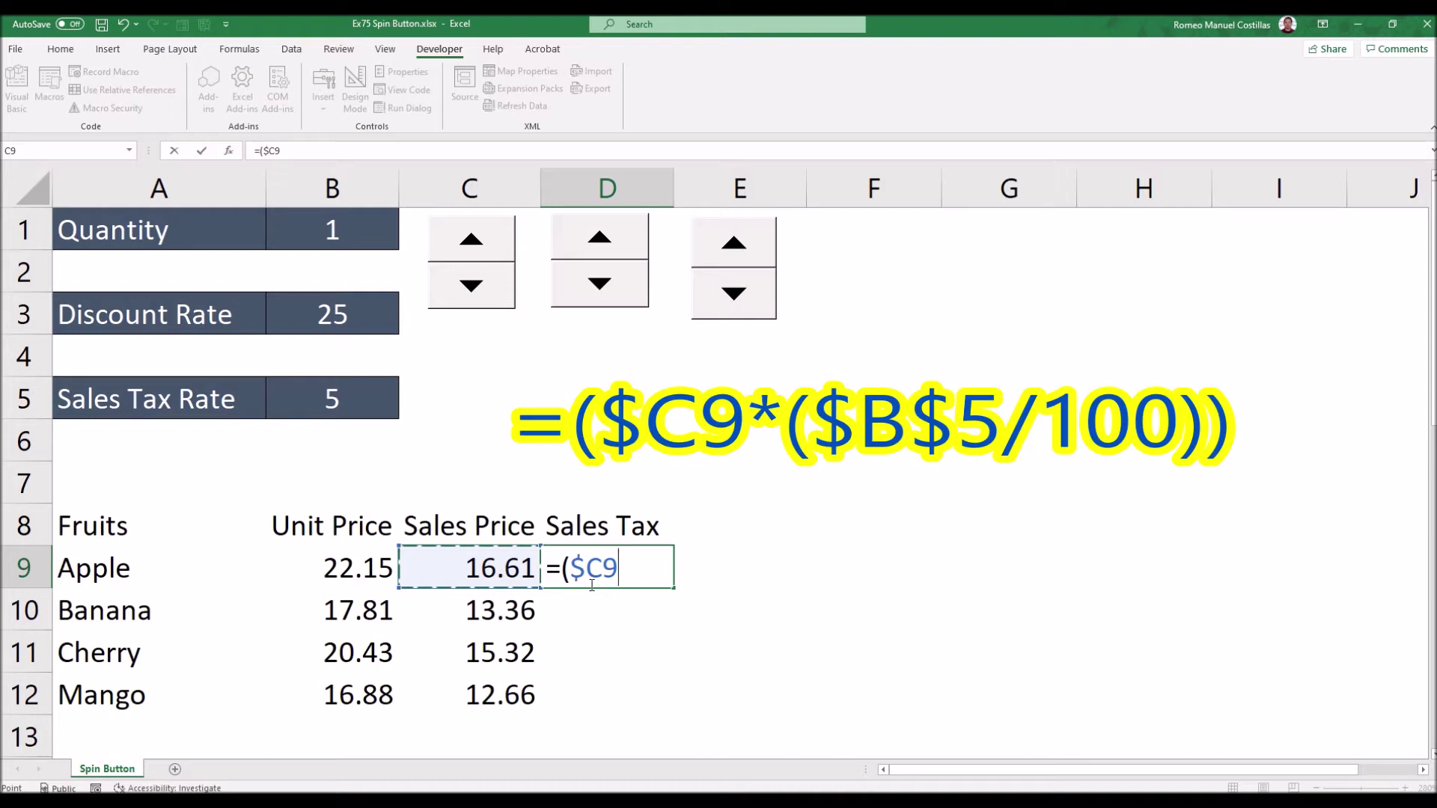
- Complete the D9 formula as =($C9*($B$5/100)) and fill it down to D12
type("*")
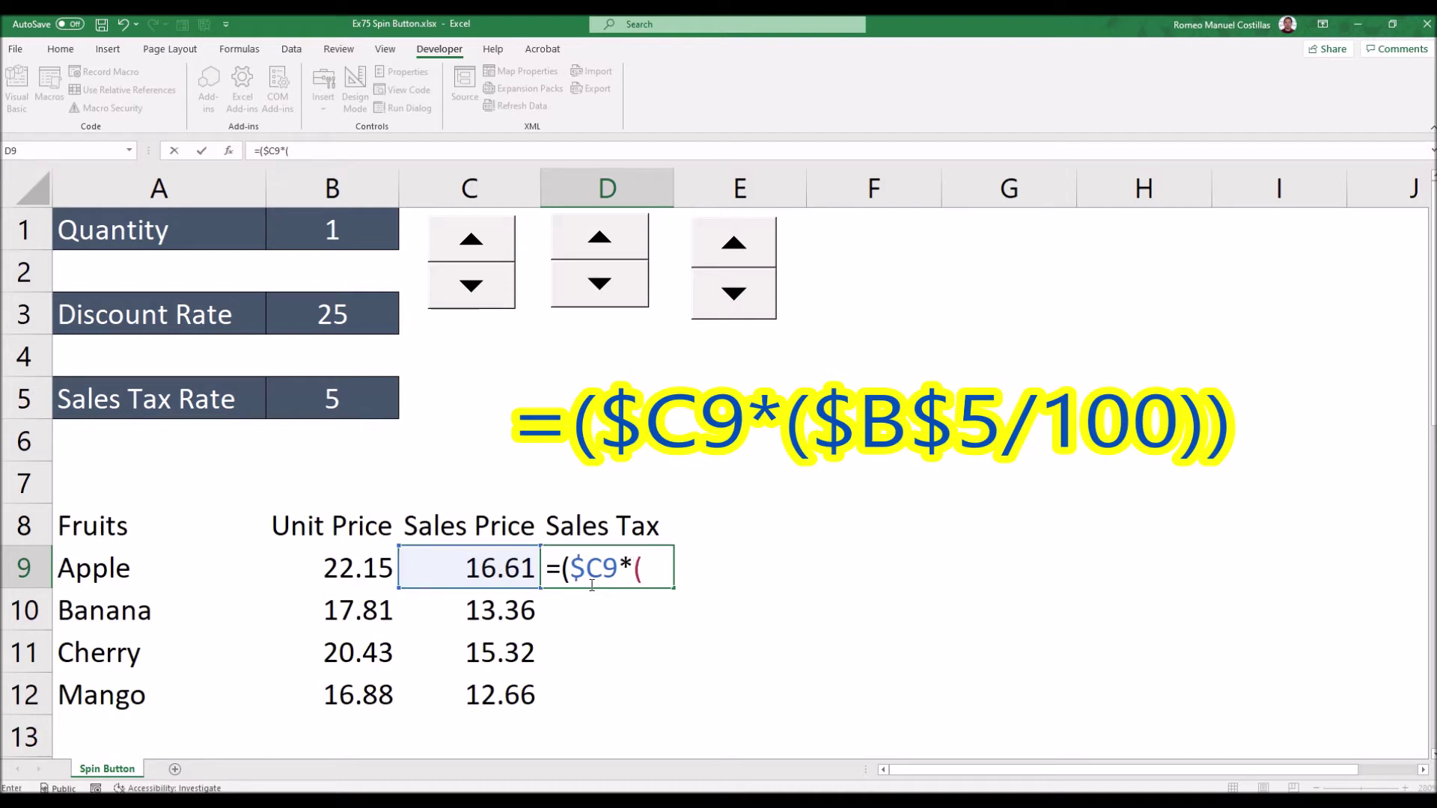
left_click(366, 405)
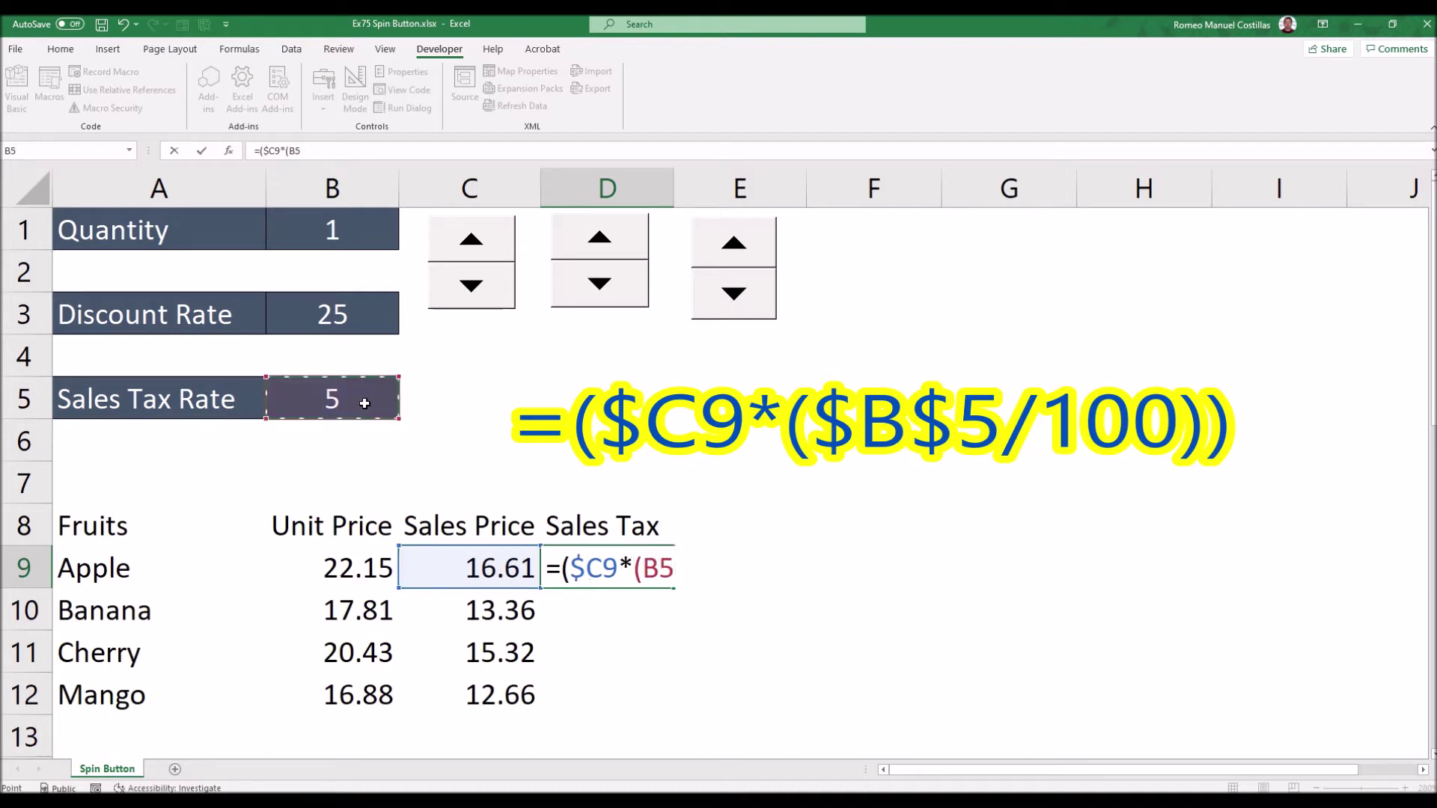
key("F4")
type("/100")
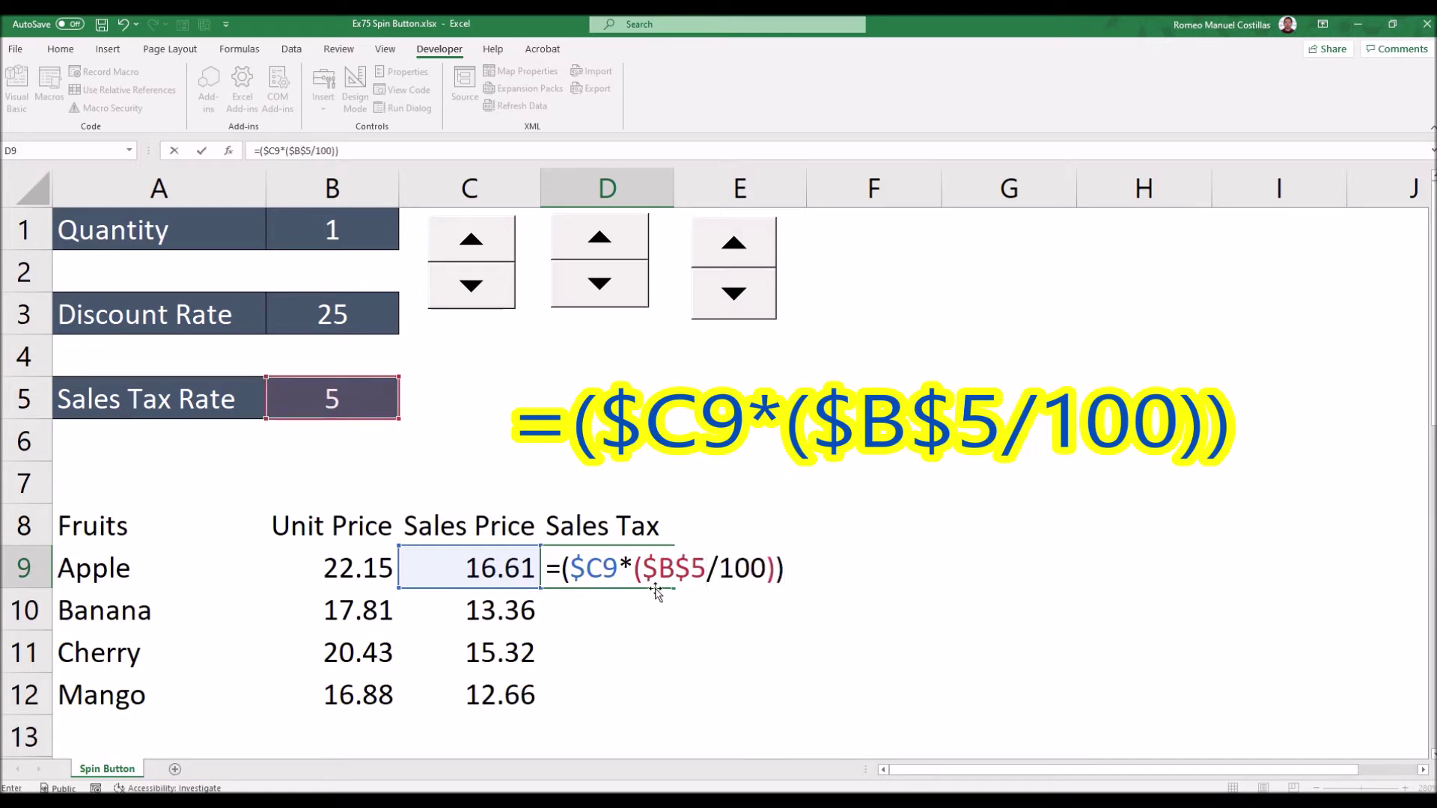
key("ctrl+Return")
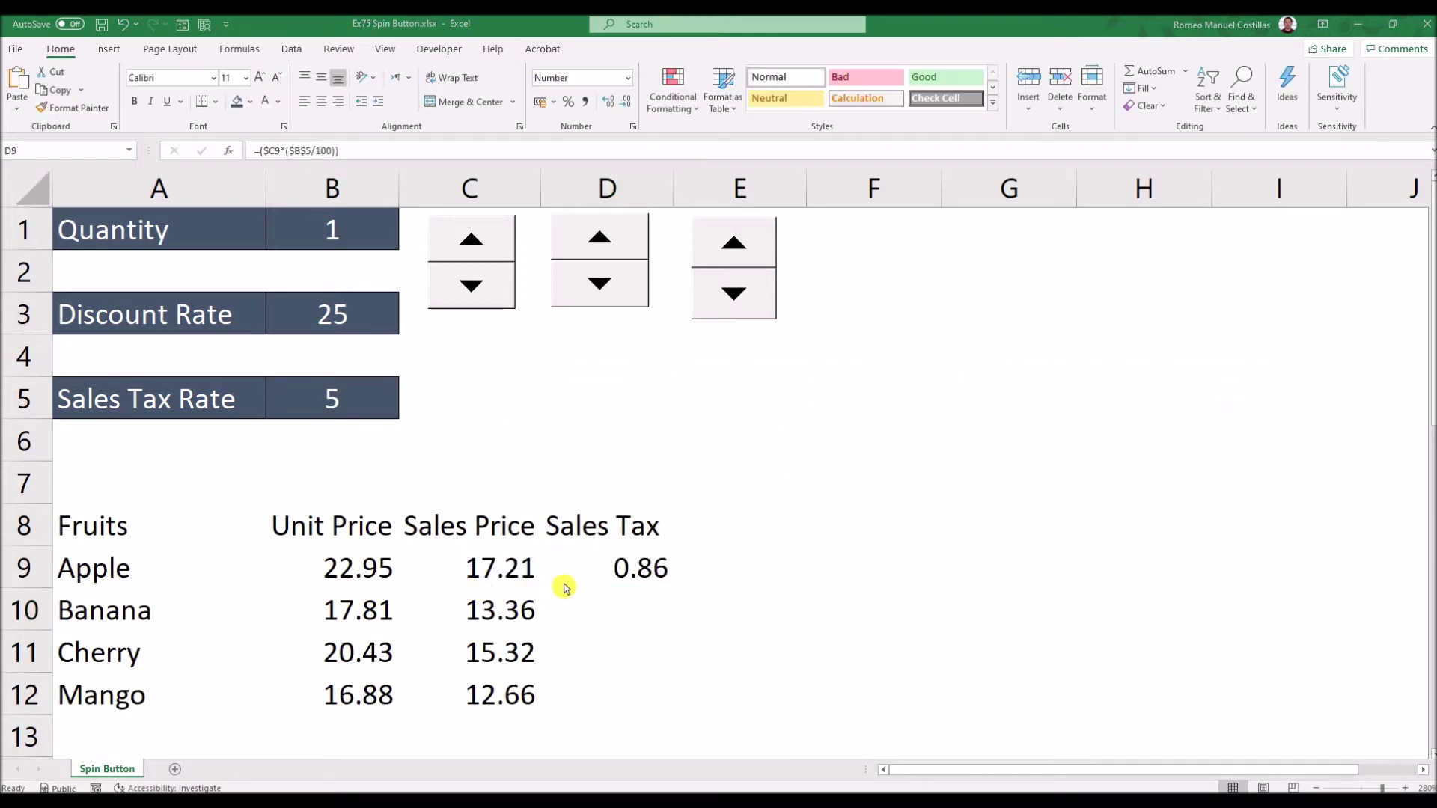
left_click(650, 567)
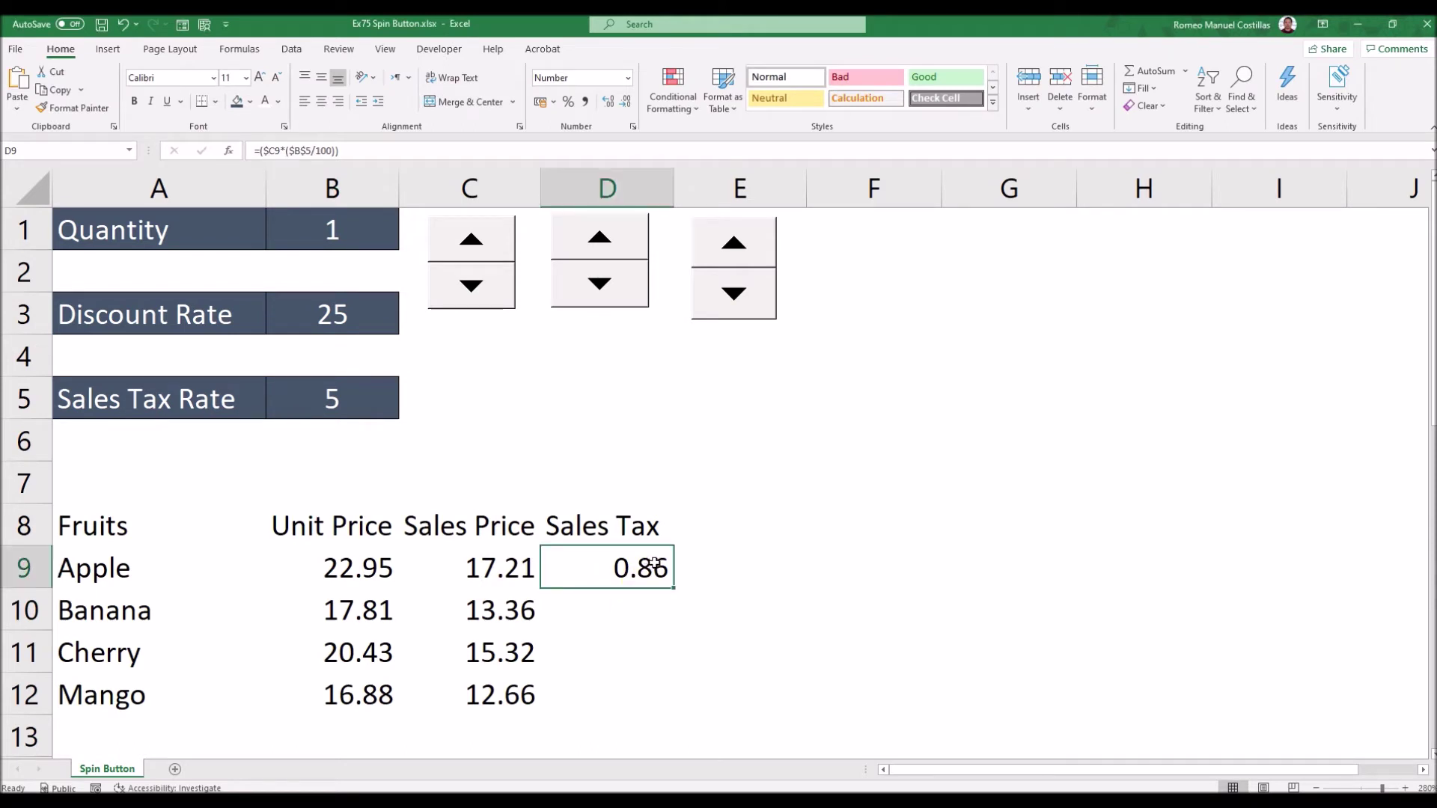
left_click_drag(672, 589, 668, 704)
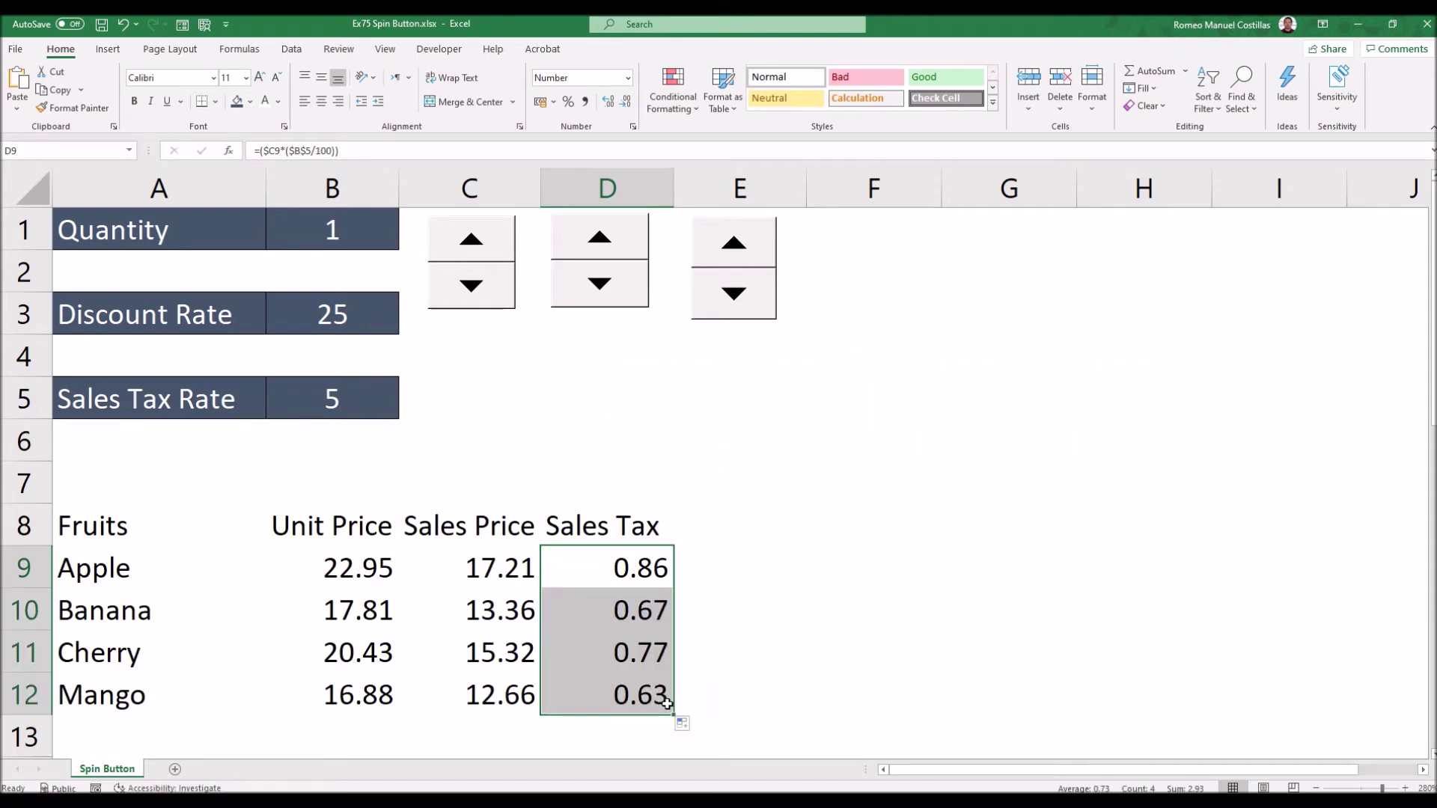
- Enter the column header Total Cost in E8
left_click(720, 528)
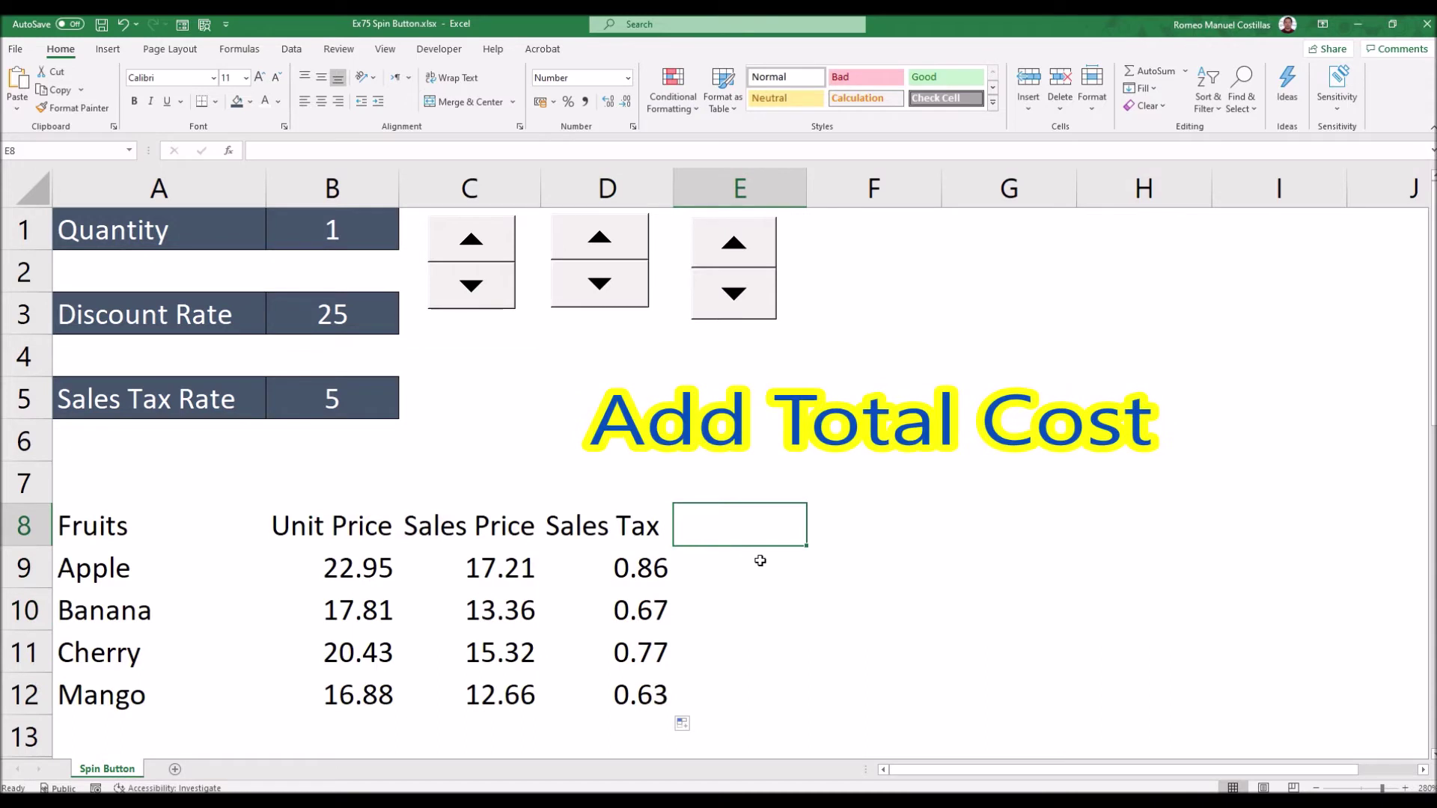
type("Total Cost")
key("Return")
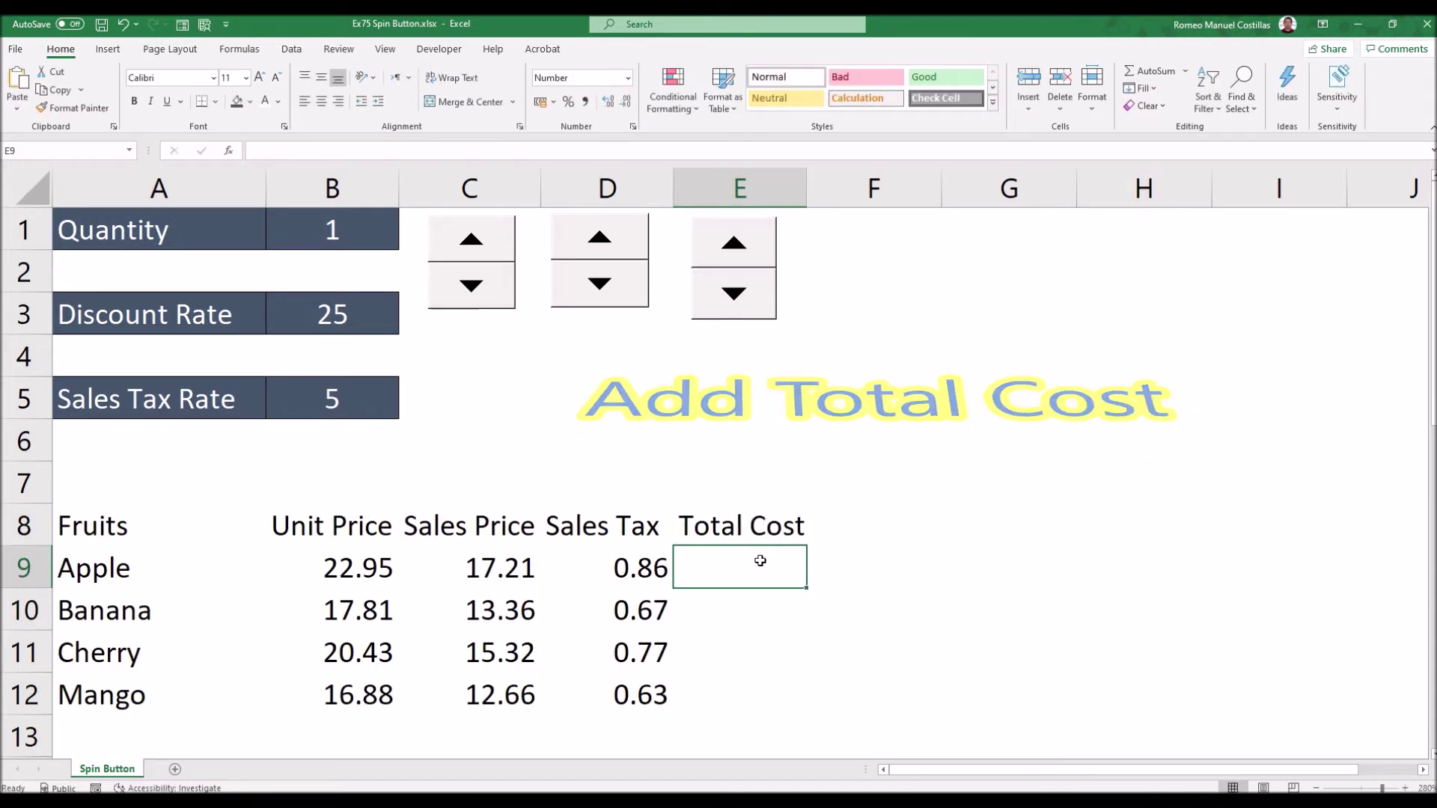
- Enter =SUM(C9:D9) in E9 and fill the formula down to E12
type("=SUM(")
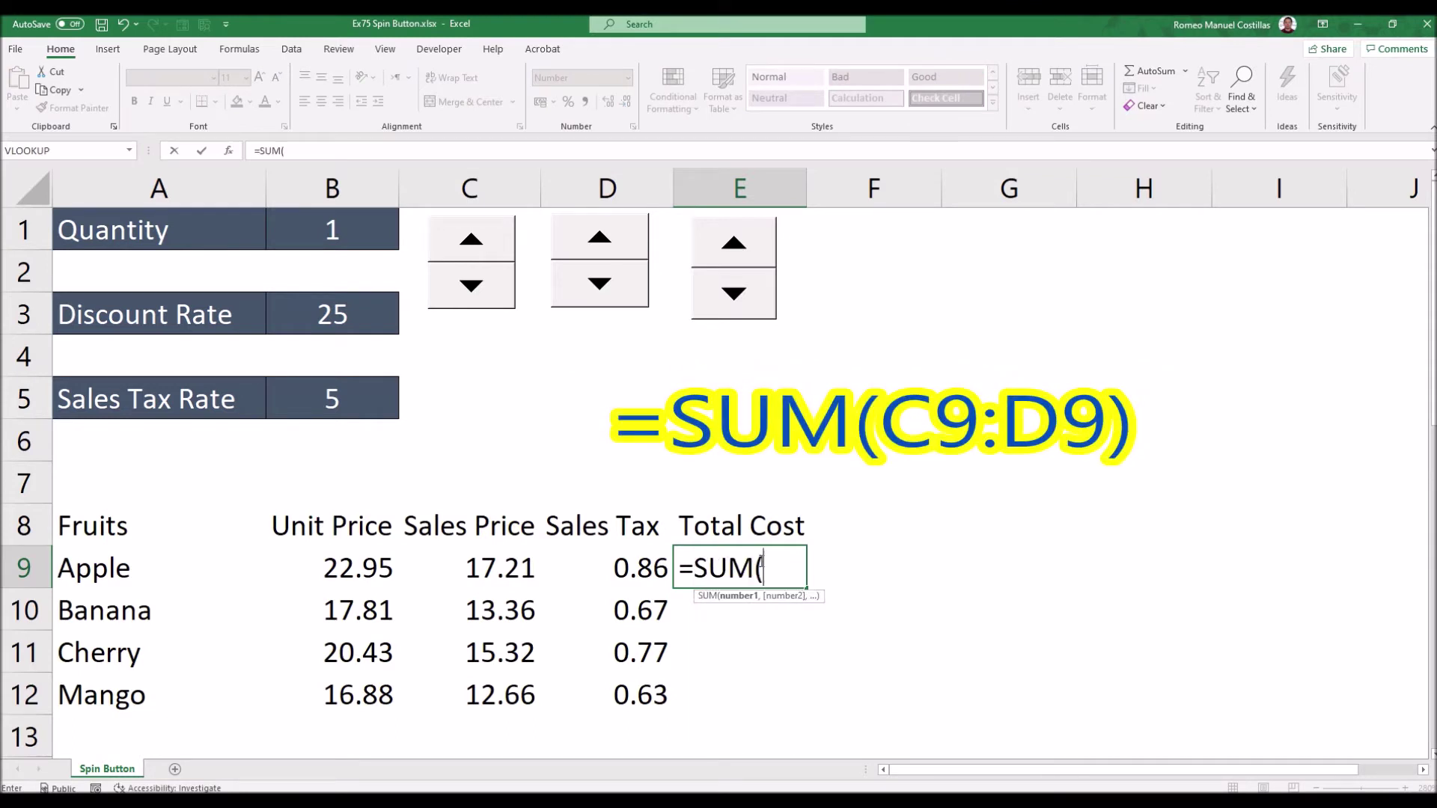
key("Left")
key("shift+Left")
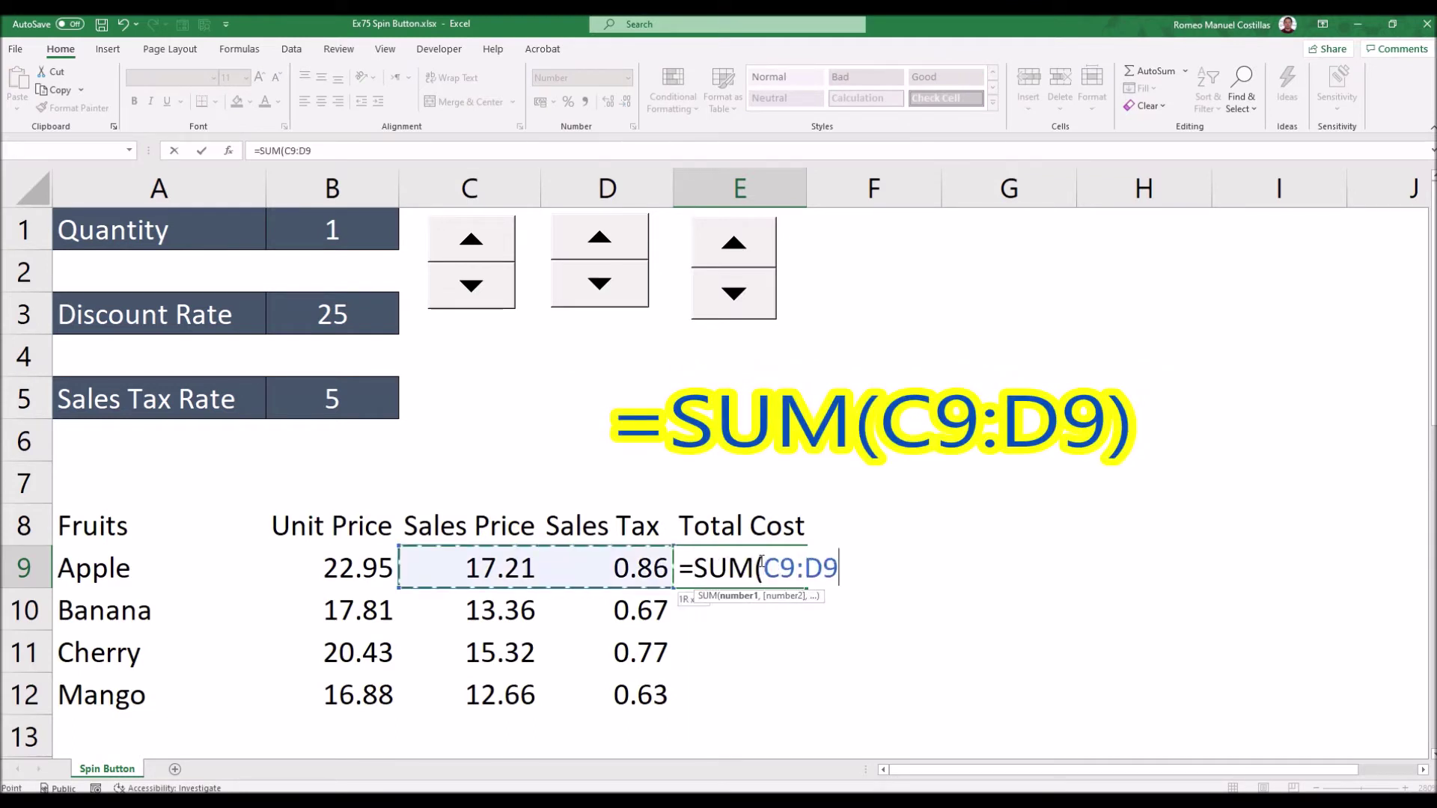
key("Return")
left_click(760, 567)
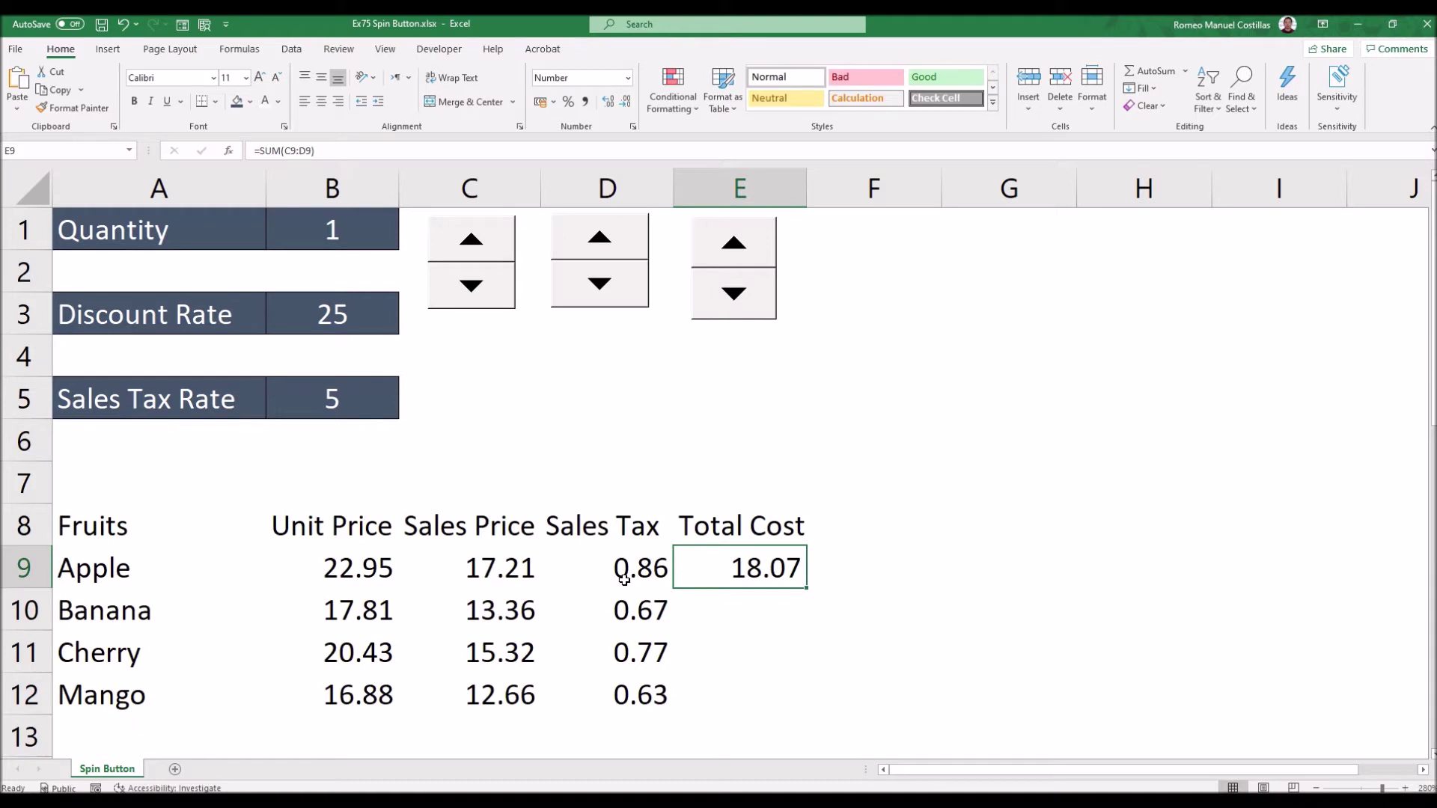
left_click_drag(806, 588, 798, 707)
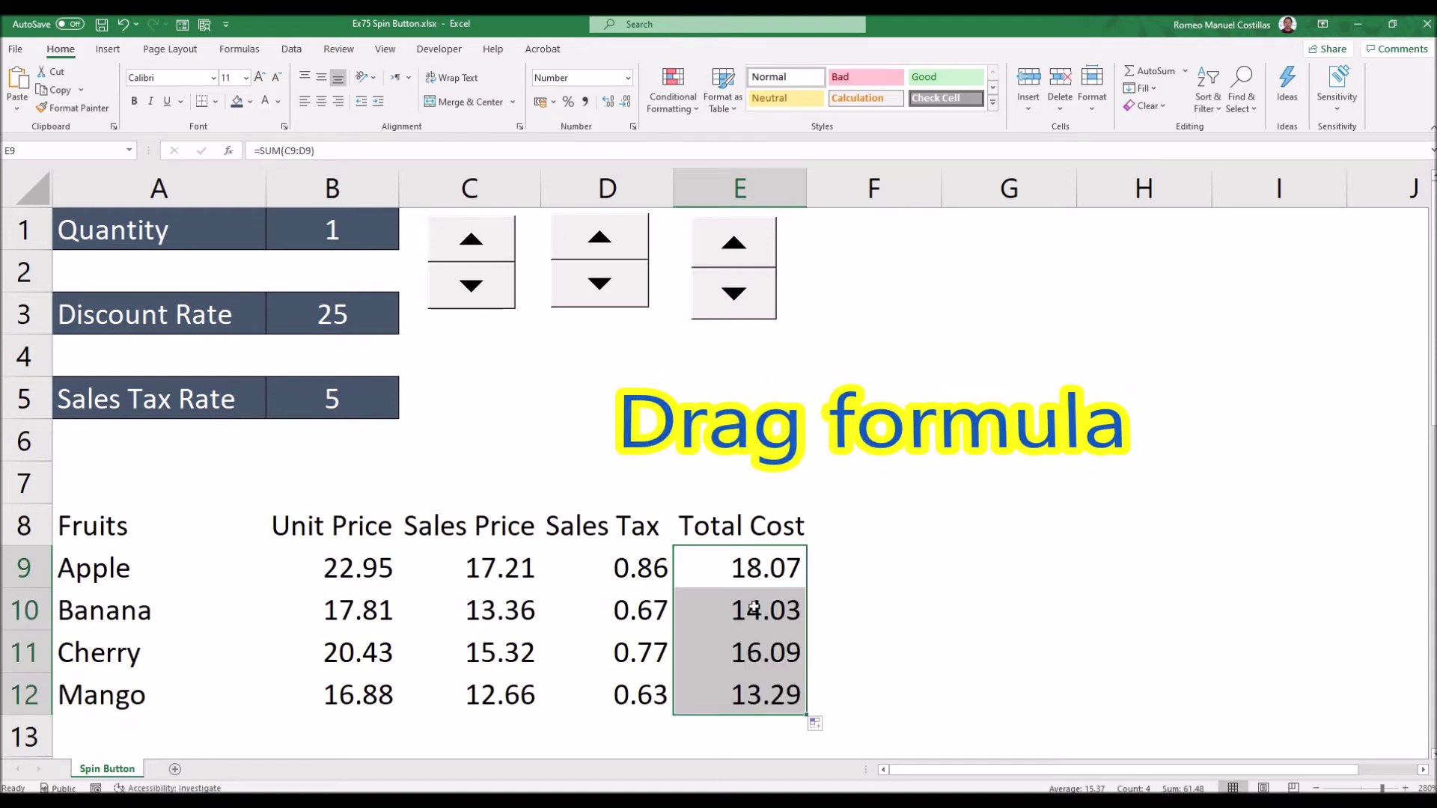
left_click(743, 574)
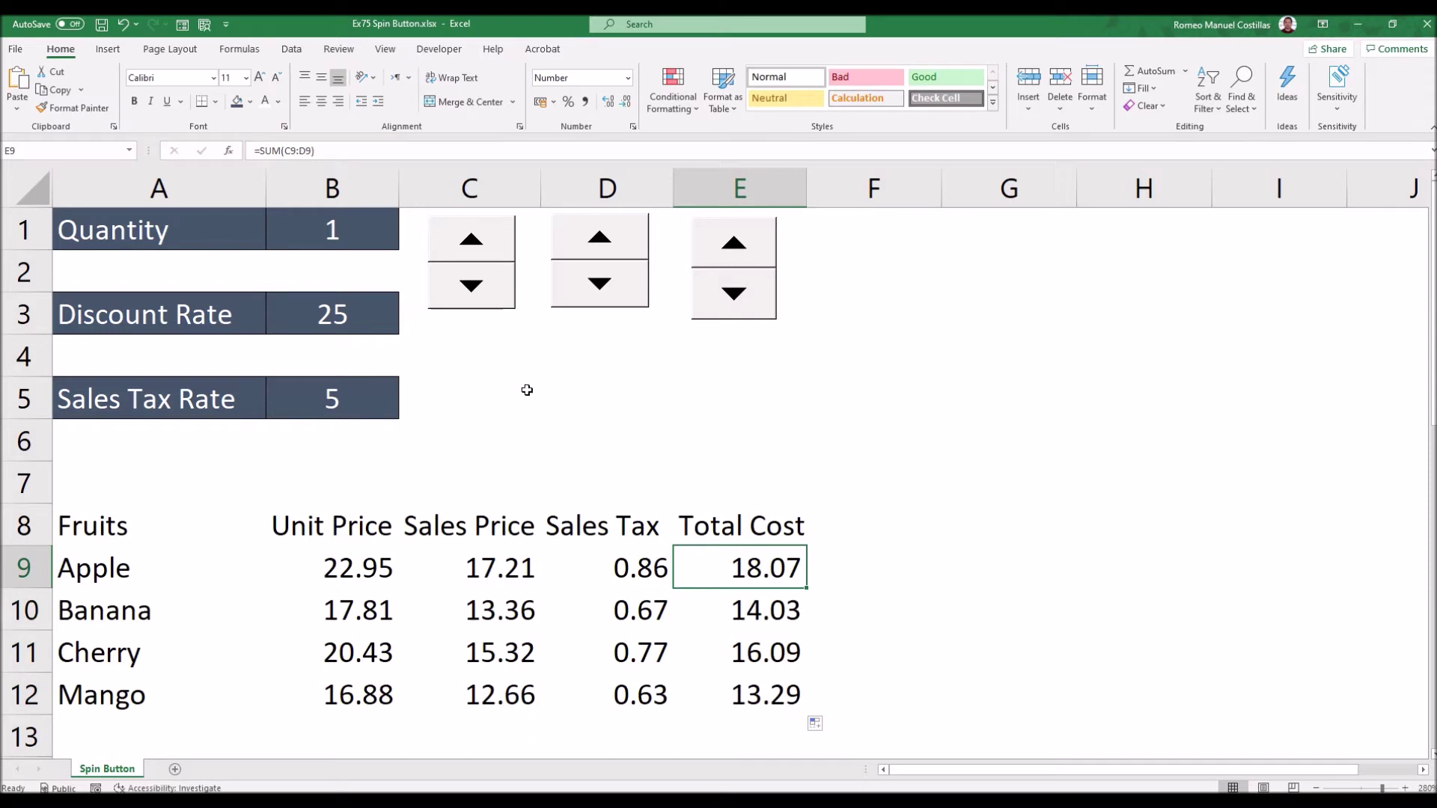
- Test the quantity spin button by raising B1 three steps and lowering it back to 1
left_click(482, 242)
left_click(479, 242)
left_click(479, 242)
left_click(474, 282)
left_click(473, 283)
left_click(474, 282)
- Test the discount rate spin button by raising B3 three steps and lowering it back to 25
left_click(612, 241)
left_click(612, 241)
left_click(612, 241)
left_click(608, 278)
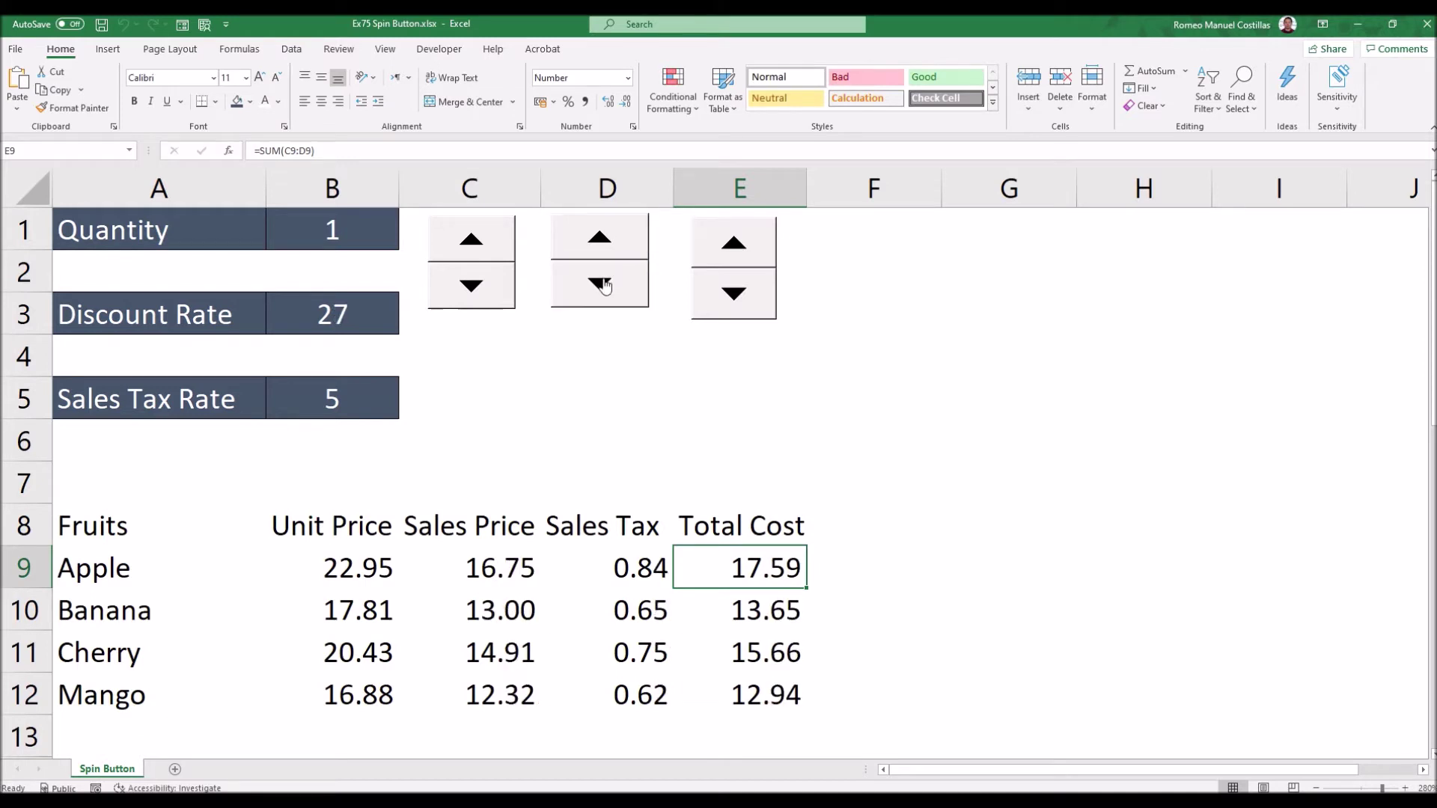
left_click(607, 278)
left_click(608, 278)
- Test the sales tax rate spin button by raising B5 three steps and lowering it back to 5
left_click(747, 240)
left_click(747, 240)
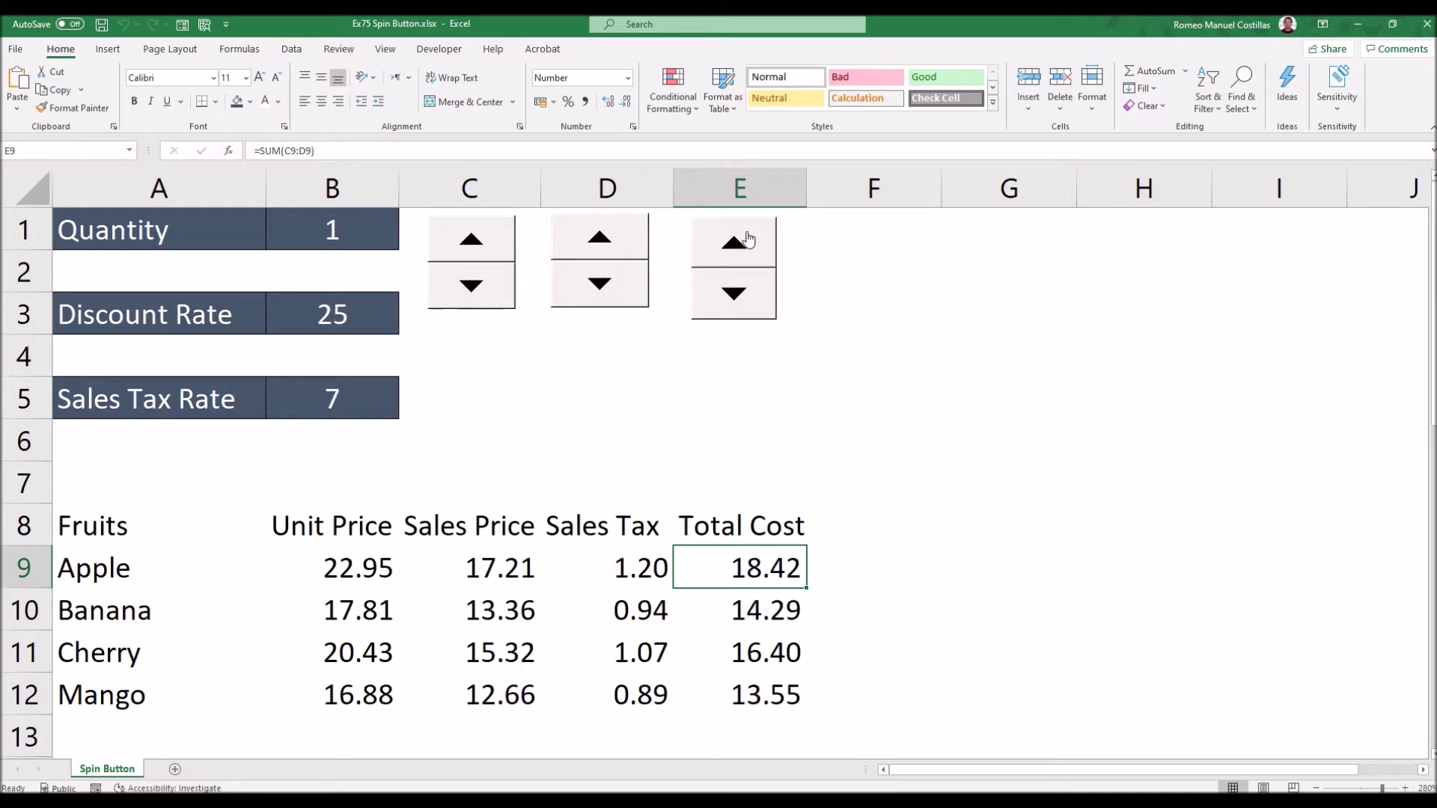
left_click(747, 239)
left_click(736, 296)
left_click(736, 296)
left_click(735, 295)
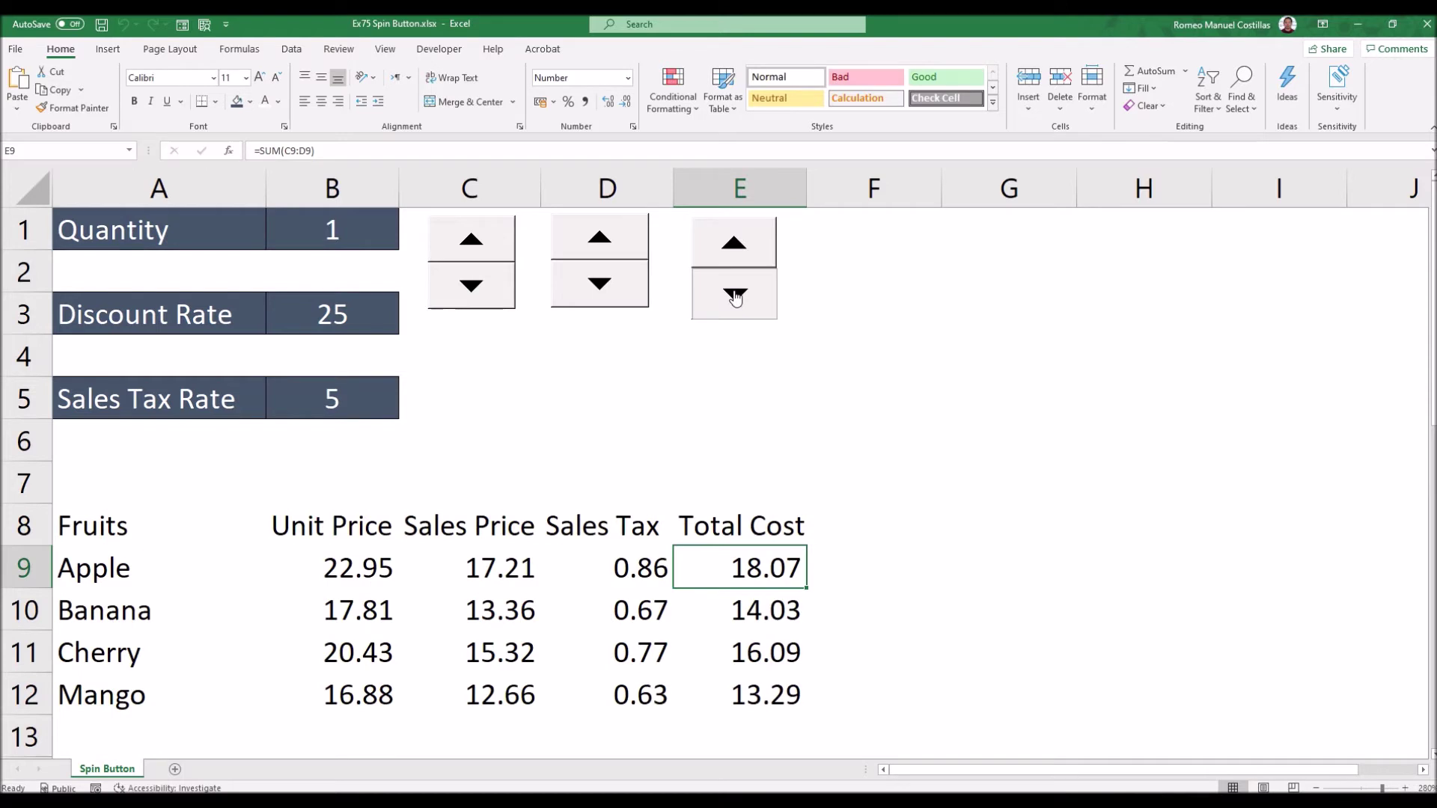
- Bring the sales tax rate in B5 to 9 with its spin button
left_click(736, 295)
left_click(736, 239)
left_click(736, 238)
left_click(735, 238)
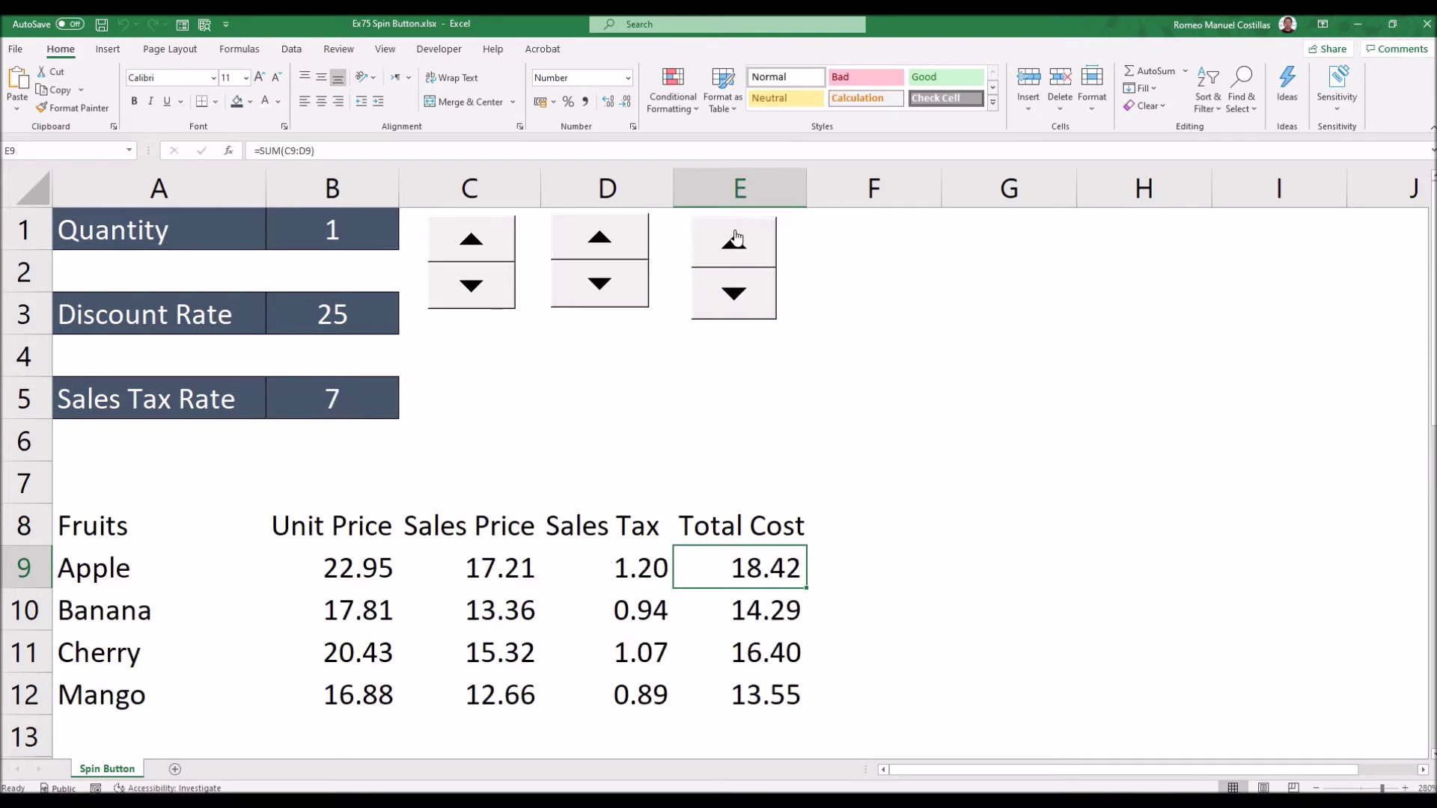
left_click(735, 238)
left_click(736, 238)
- Raise the quantity in B1 to 4 with its spin button
left_click(484, 240)
left_click(485, 240)
left_click(484, 240)
- Spin the discount rate in B3 up to 28 and back down to 23
left_click(586, 246)
left_click(586, 245)
left_click(585, 245)
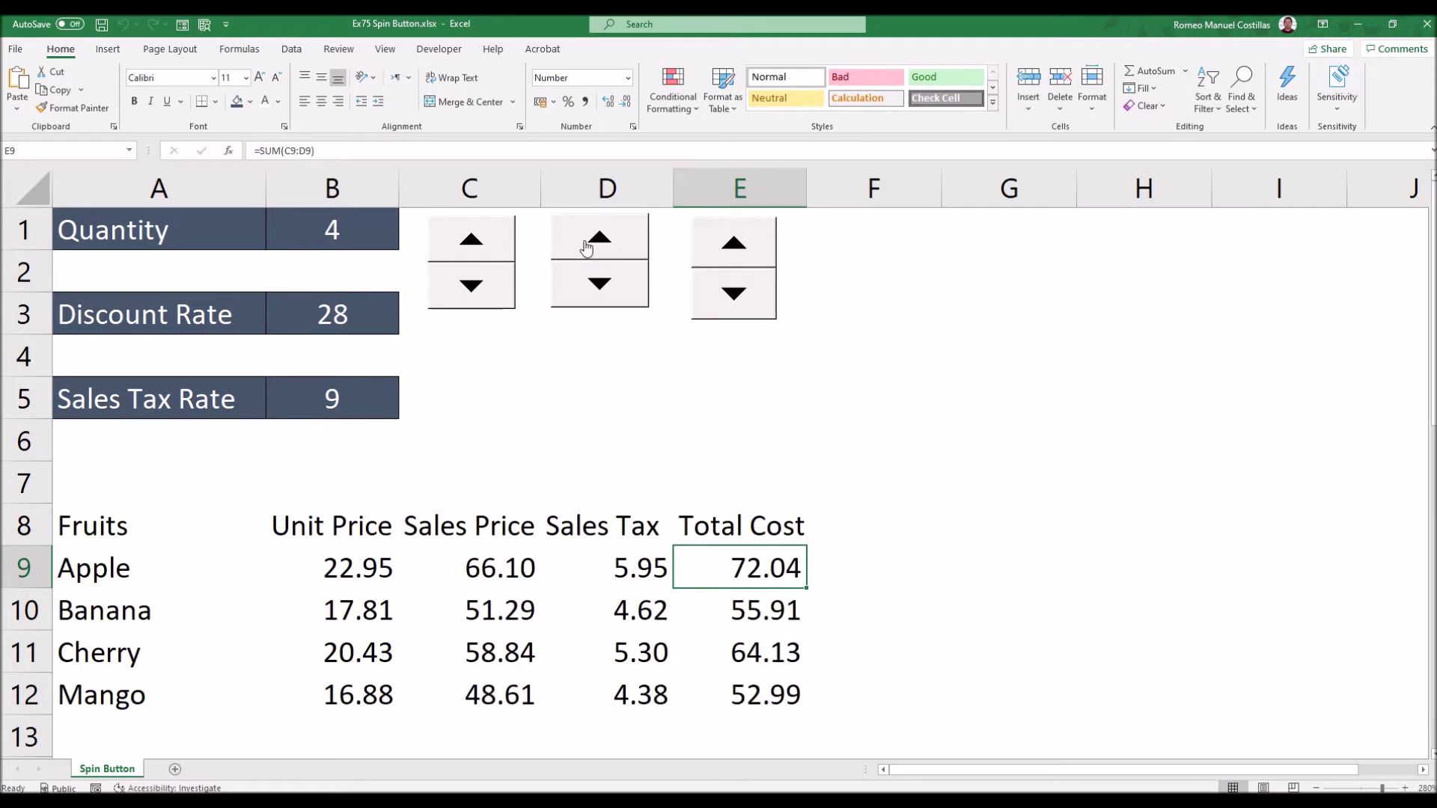
left_click(600, 296)
left_click(599, 297)
left_click(600, 296)
left_click(600, 296)
left_click(599, 296)
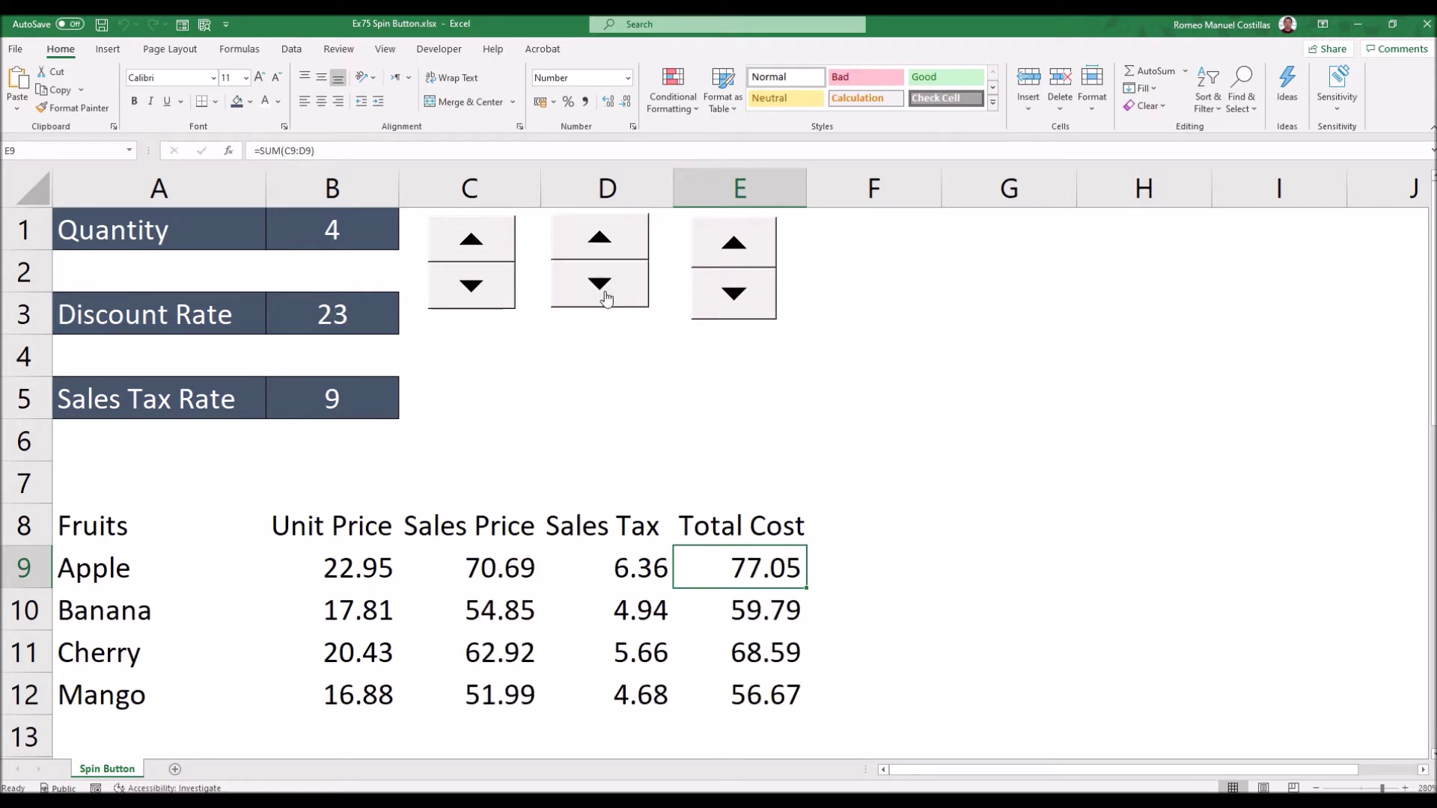
- Spin the sales tax rate in B5 up three steps and back down to 10
left_click(749, 247)
left_click(749, 247)
left_click(748, 247)
left_click(741, 299)
left_click(742, 299)
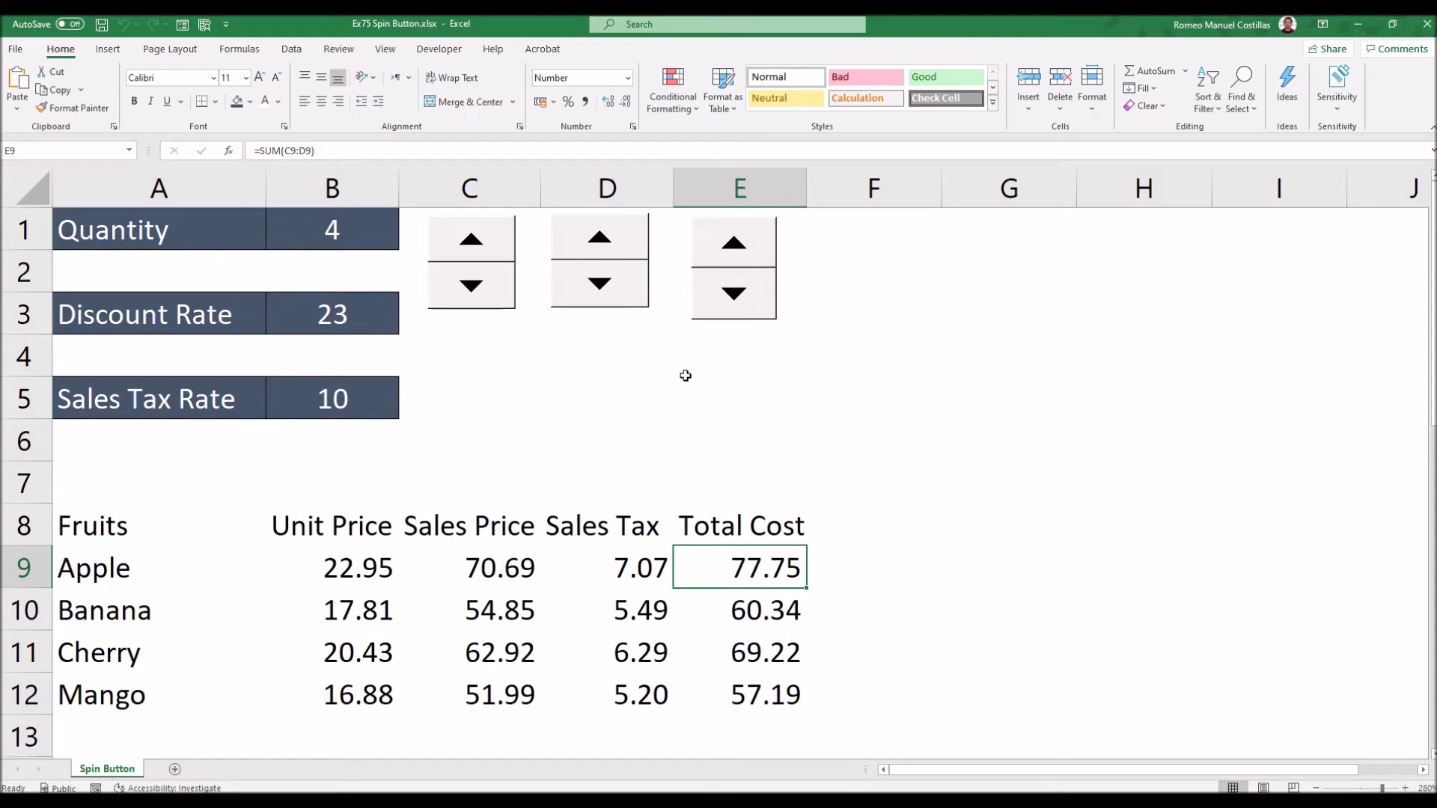
- Center the contents of the fruit table A8:E12 both vertically and horizontally
scroll(686, 375, "down", 3, "ctrl")
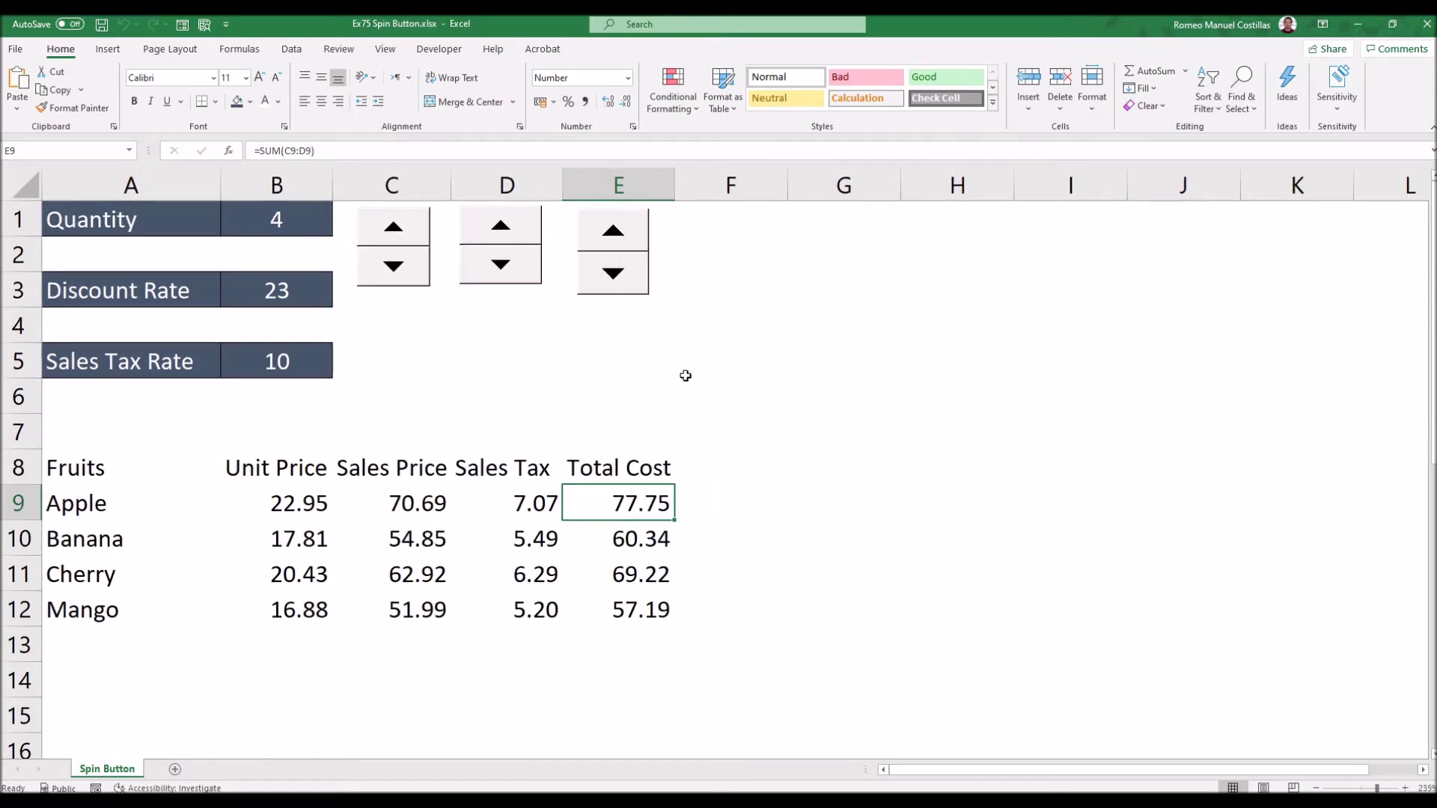
scroll(686, 376, "down", 2, "ctrl")
scroll(685, 376, "down", 4, "ctrl")
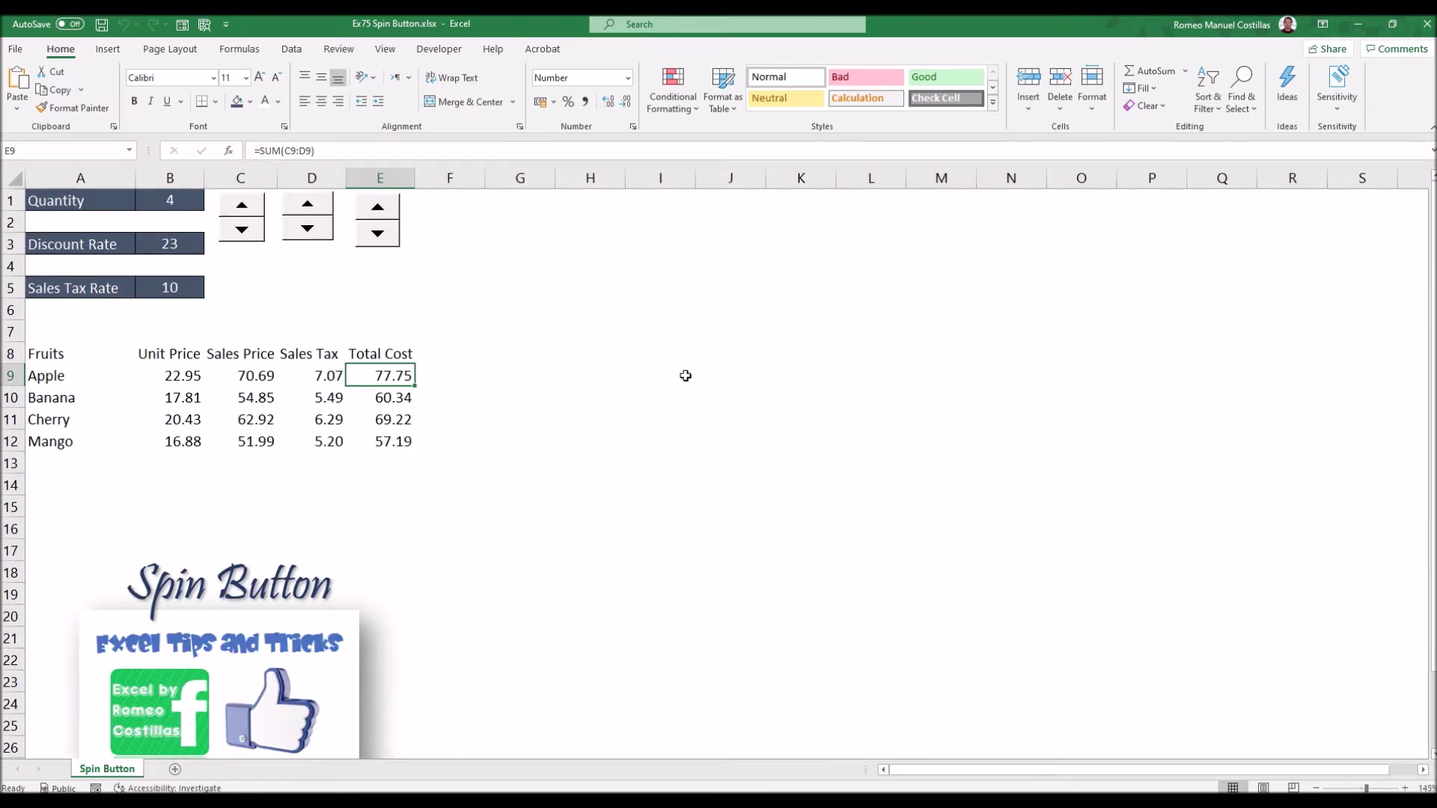
scroll(685, 376, "down", 1, "ctrl")
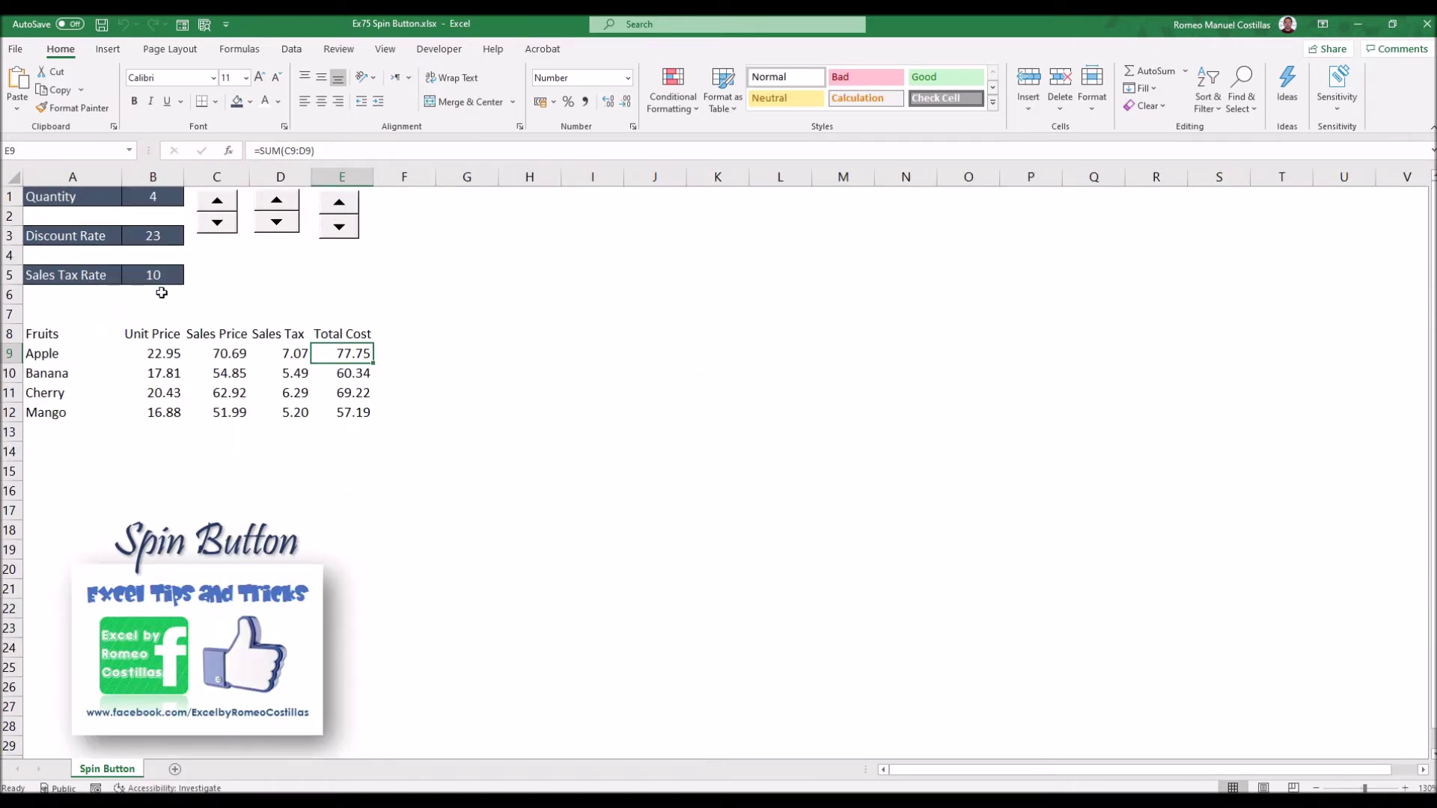
left_click_drag(92, 338, 344, 413)
left_click(321, 77)
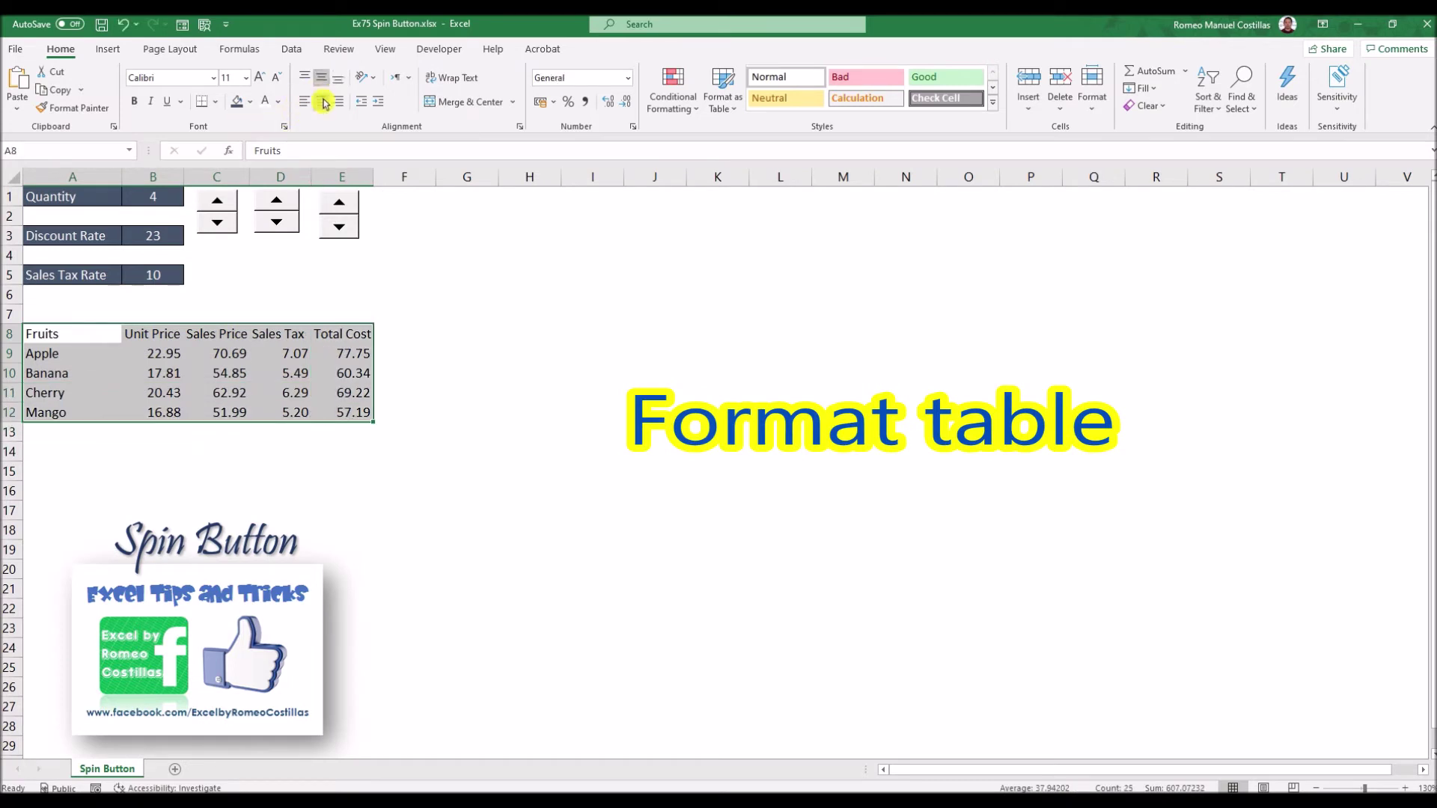
left_click(321, 101)
- Apply all borders and a light blue-gray fill to the fruit table A8:E12
left_click(216, 101)
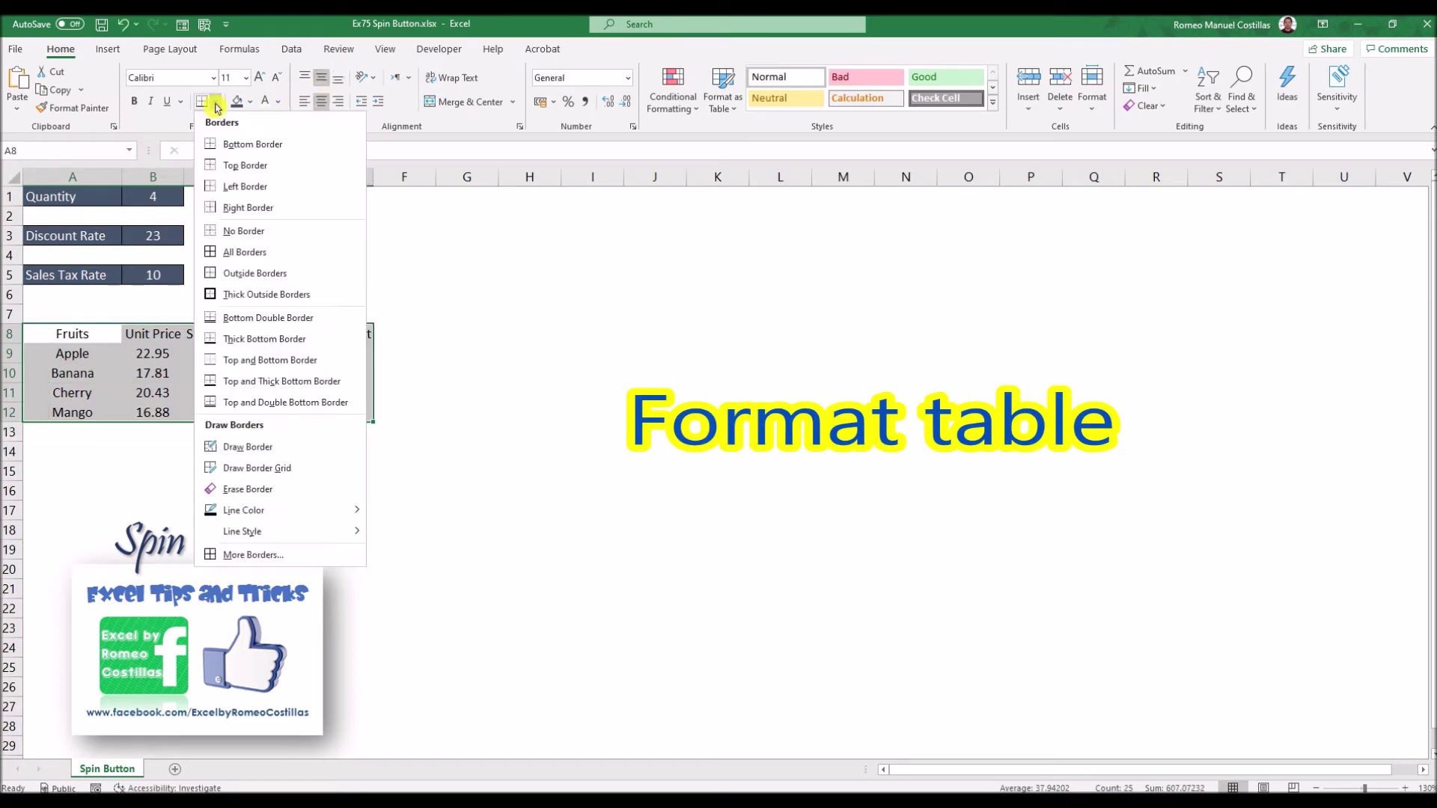
left_click(225, 252)
left_click(252, 106)
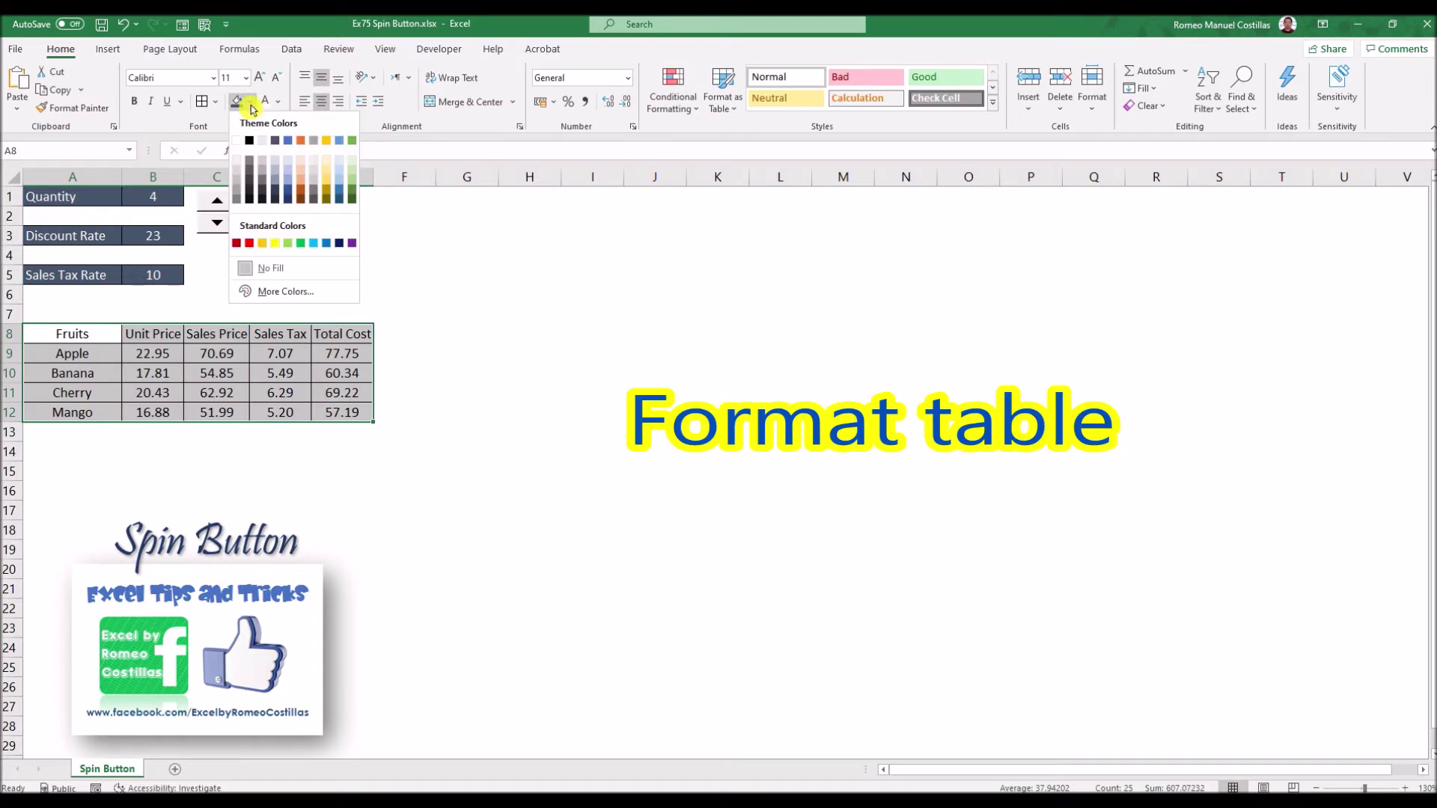
left_click(278, 158)
- Format the header row A8:E8 in bold with a dark blue-gray fill and white font
left_click_drag(108, 333, 345, 334)
key("ctrl+b")
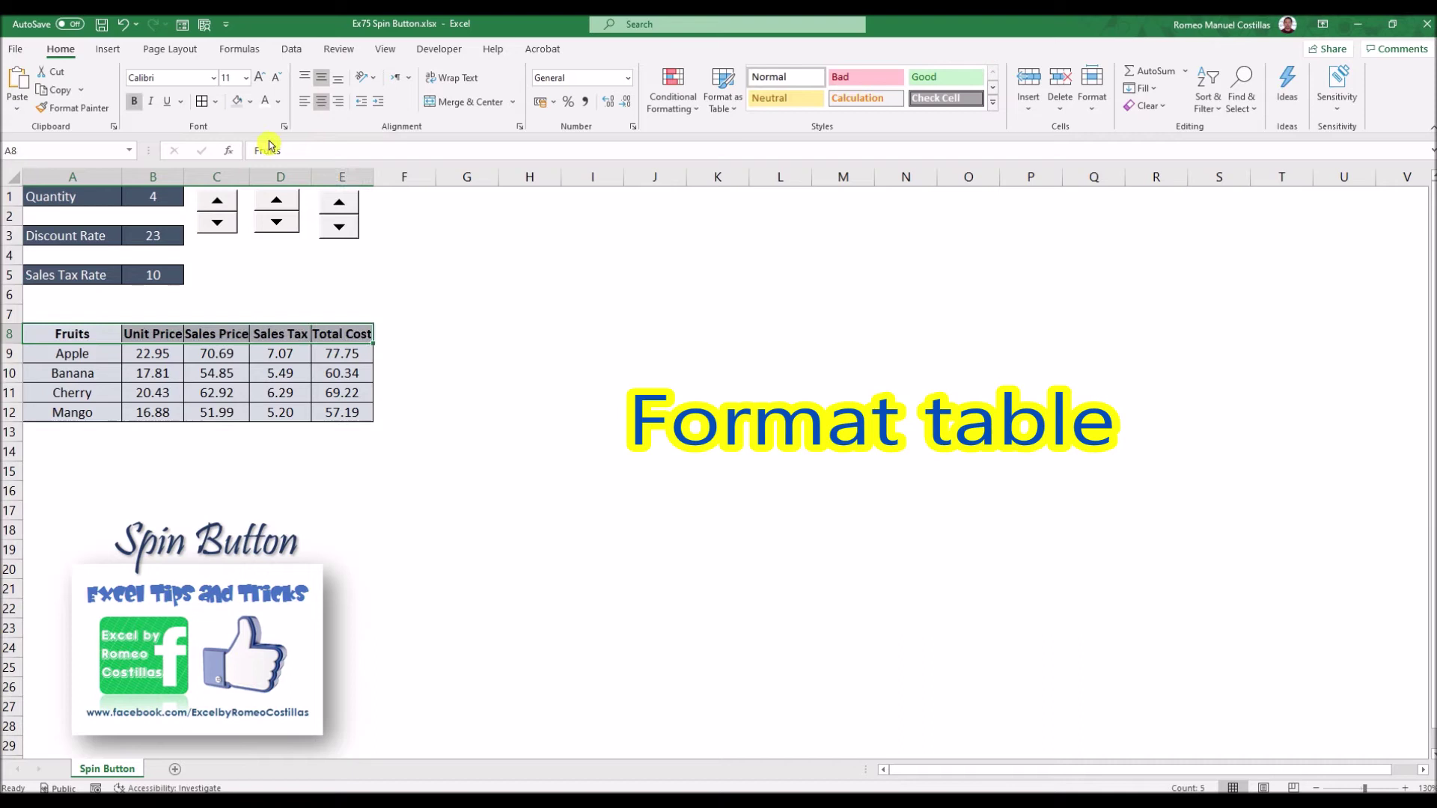
left_click(250, 103)
left_click(277, 144)
left_click(274, 100)
left_click(462, 393)
- Widen columns C, D and E to one equal width so their headers fit
left_click_drag(217, 165, 342, 177)
left_click_drag(241, 176, 247, 177)
left_click(422, 353)
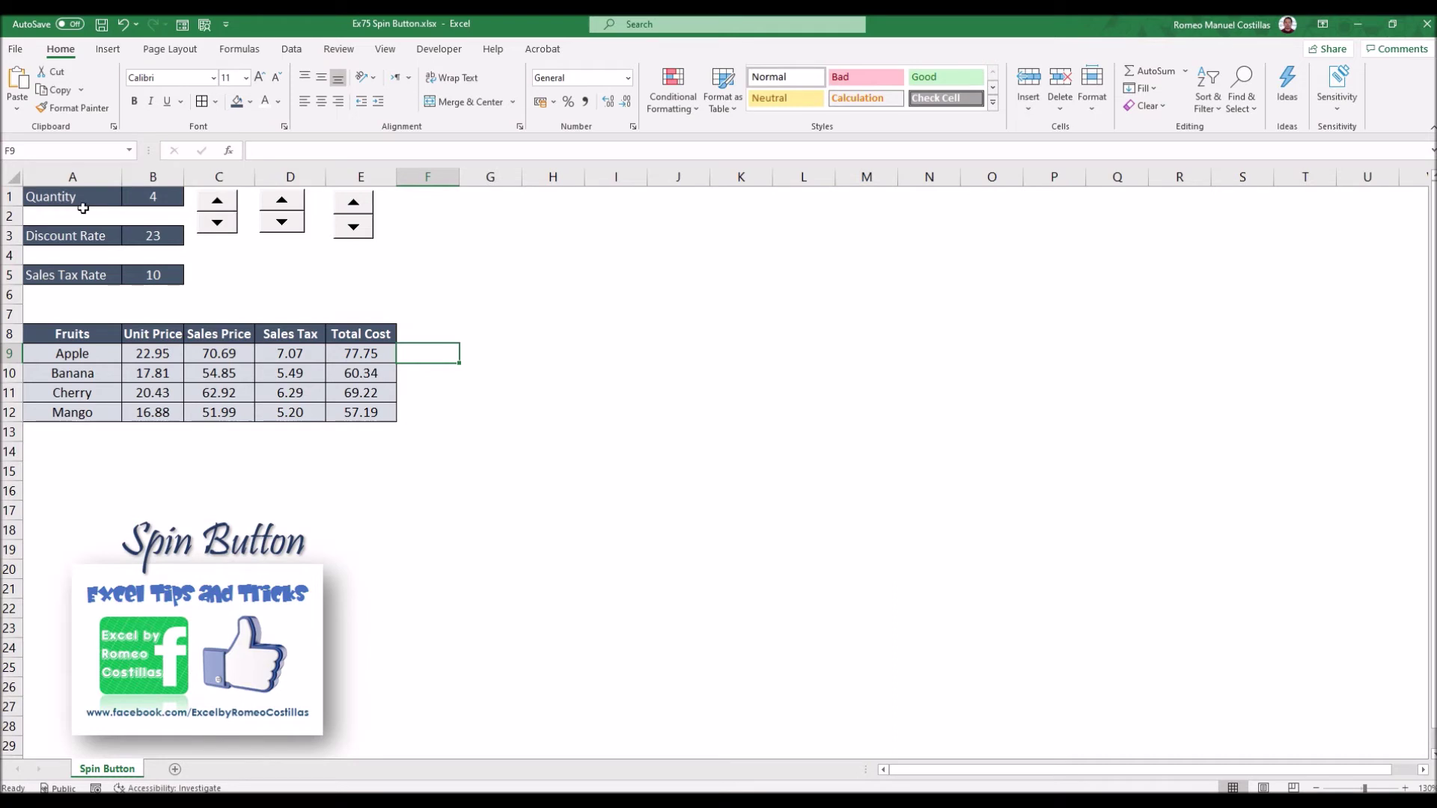
- Insert a 3-D Clustered Column chart from cells A1:B1 with Quantity as its title
left_click_drag(76, 199, 139, 197)
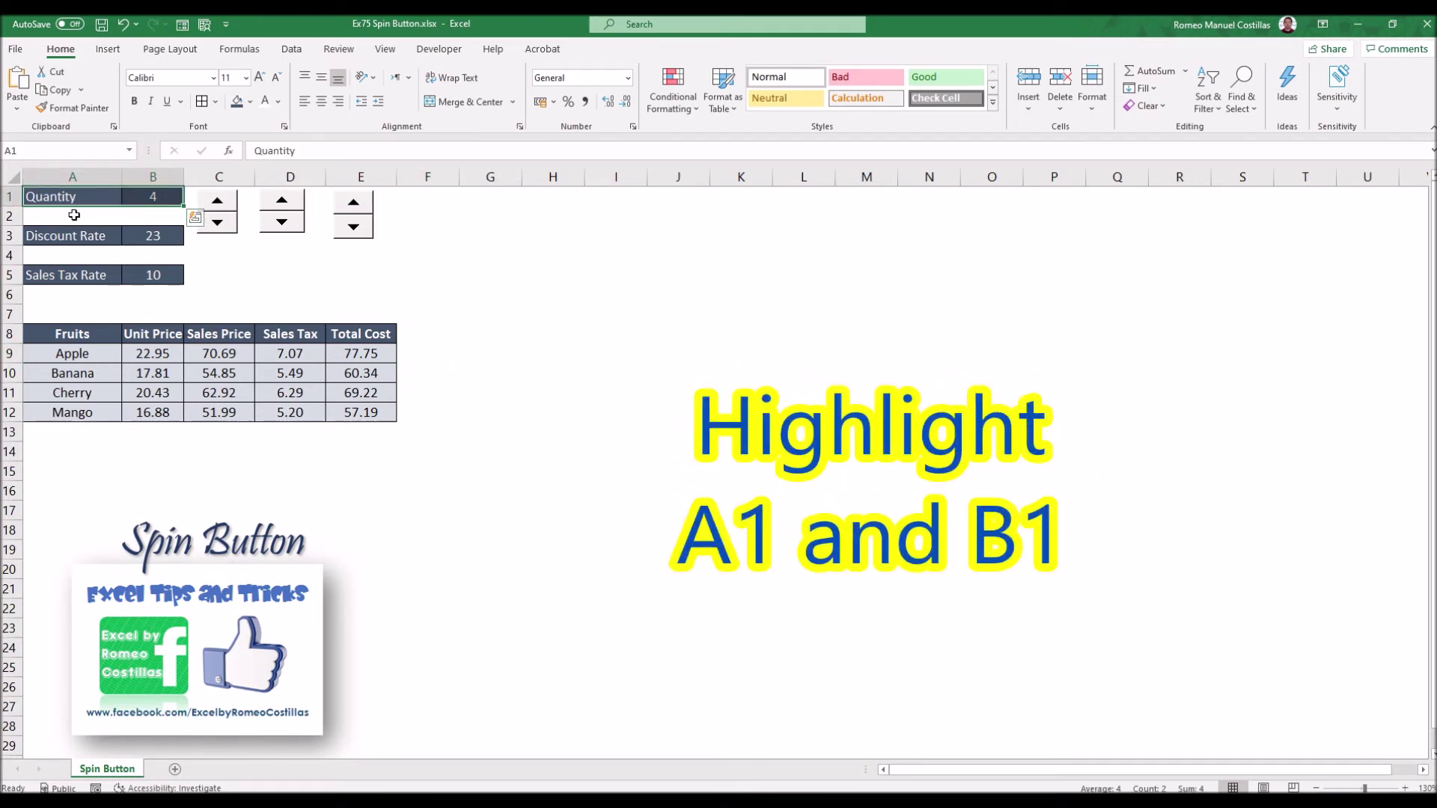
left_click(112, 50)
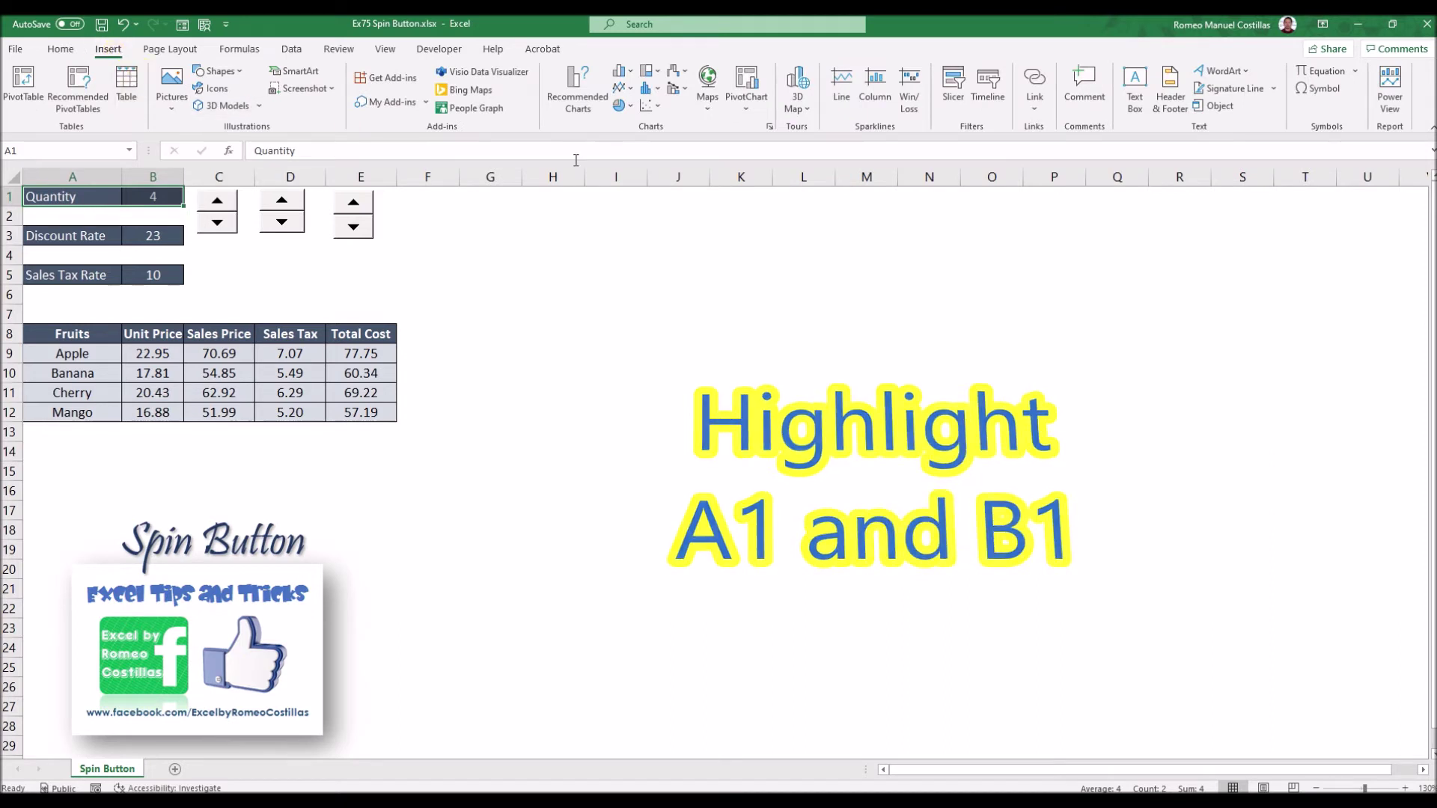
left_click(583, 105)
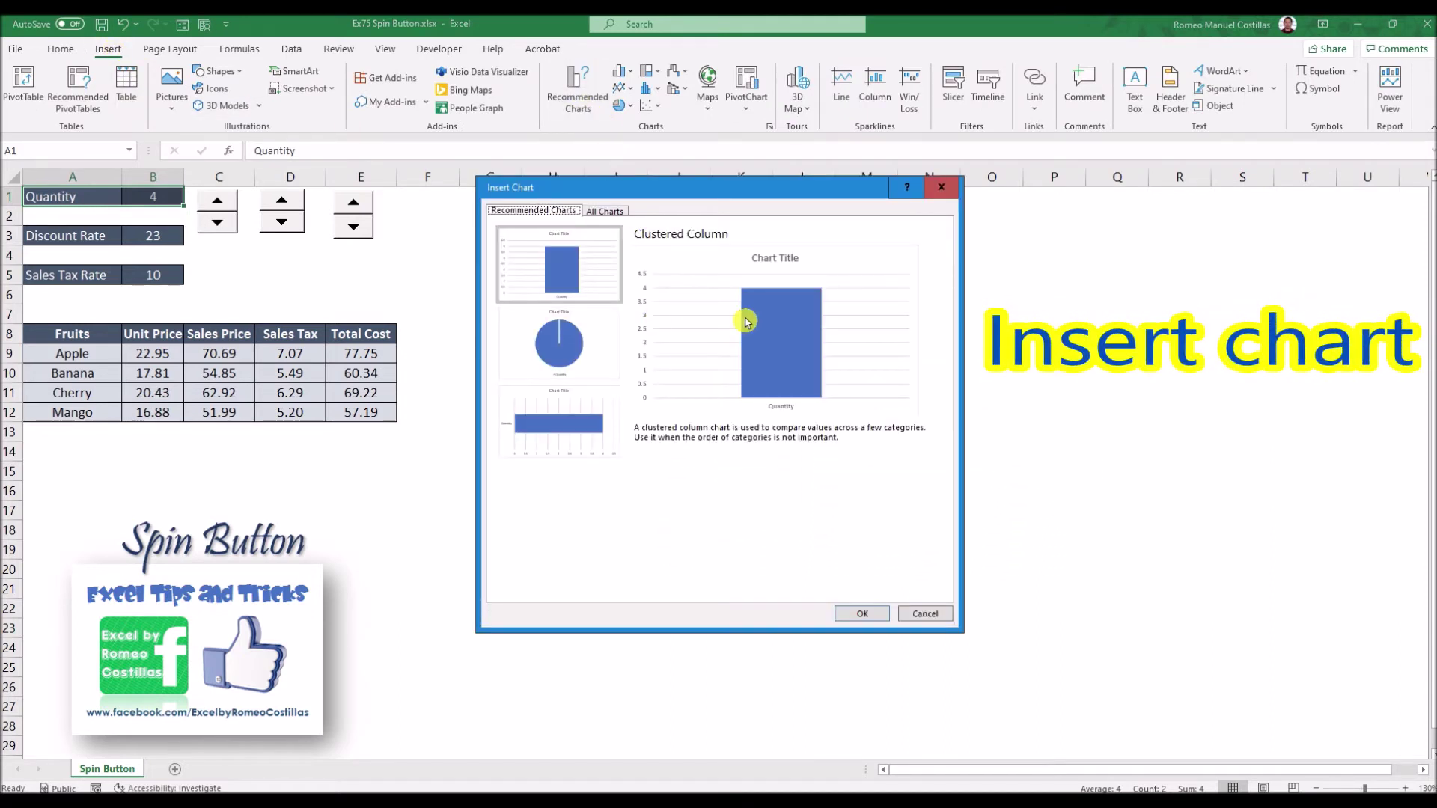
left_click(604, 210)
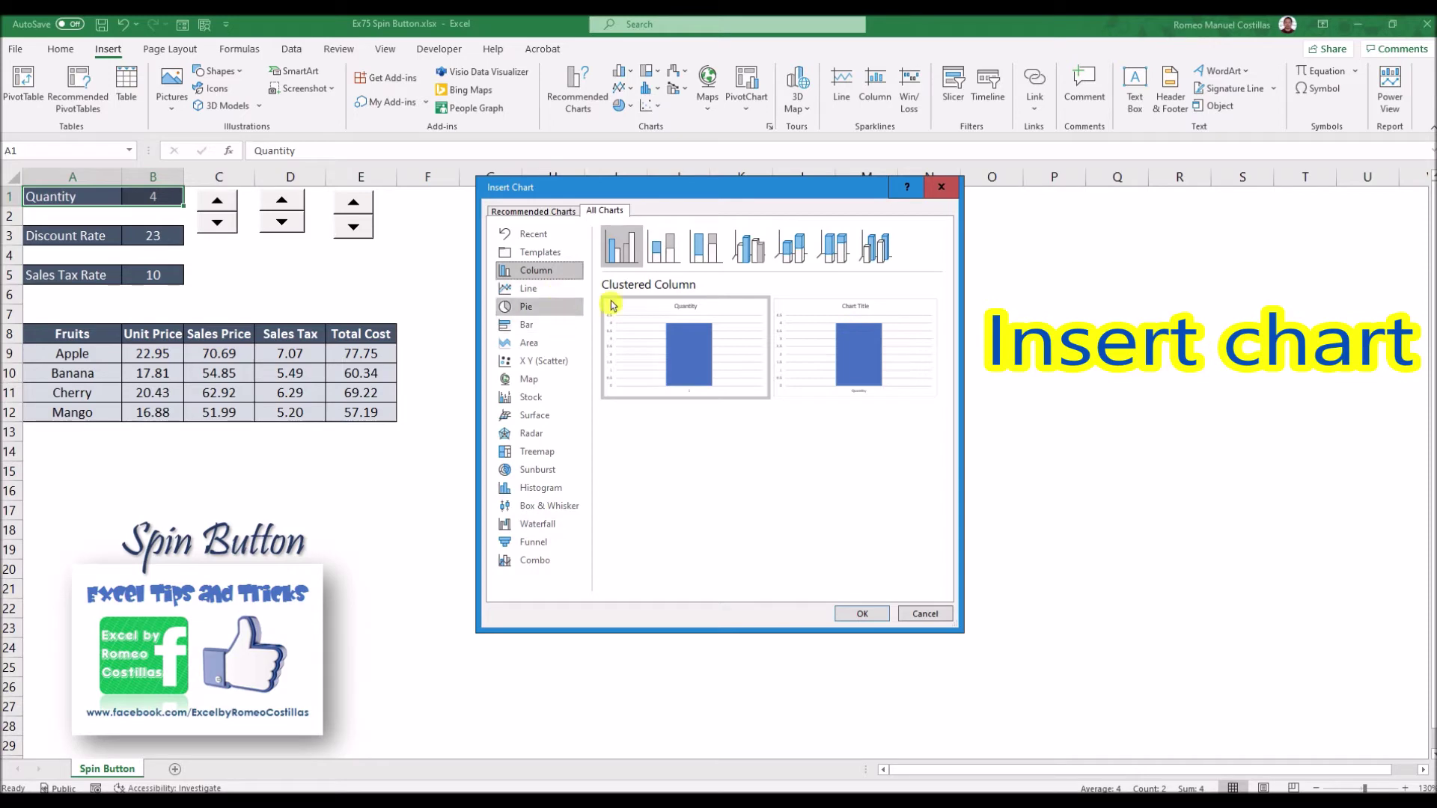
left_click(662, 253)
left_click(632, 255)
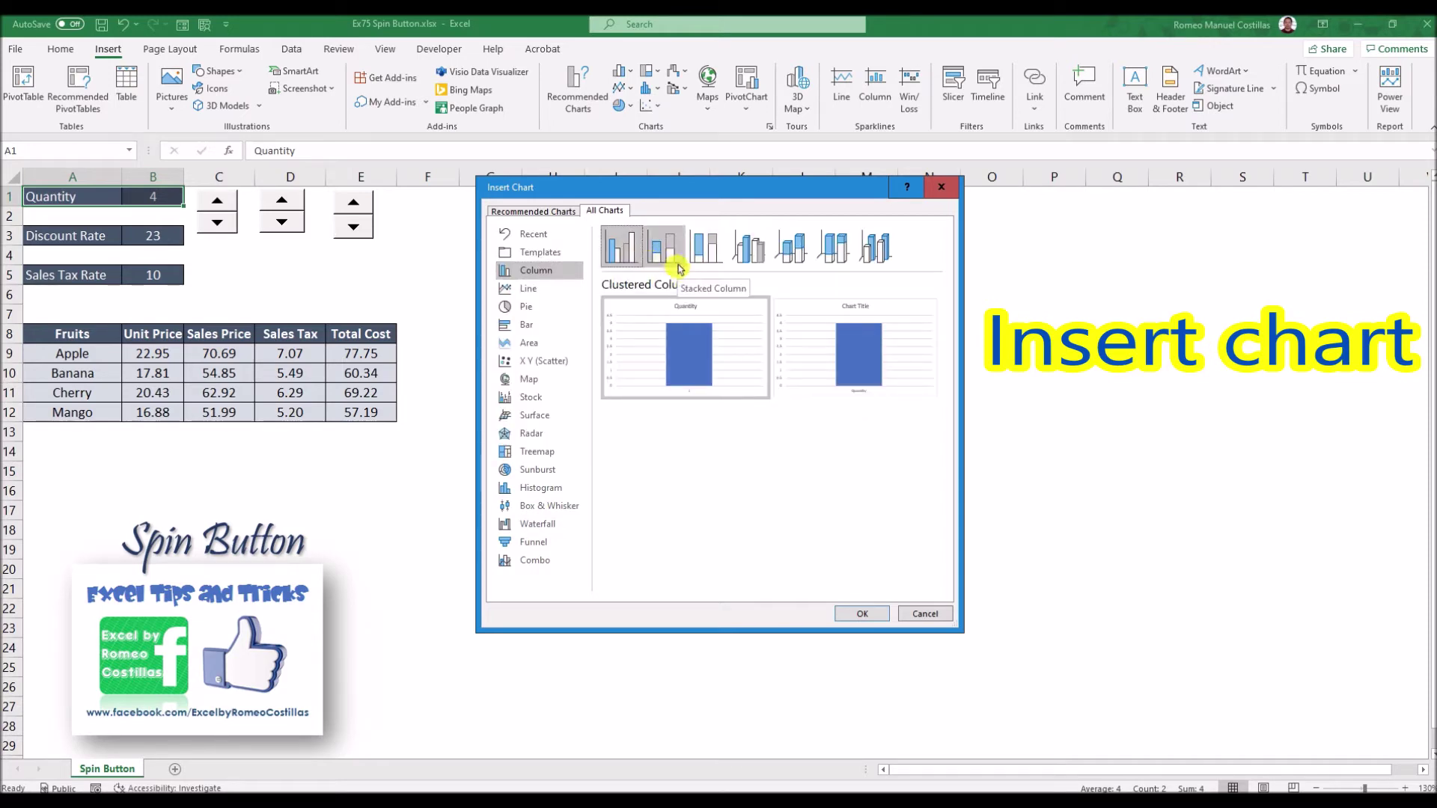
left_click(752, 258)
mouse_move(731, 330)
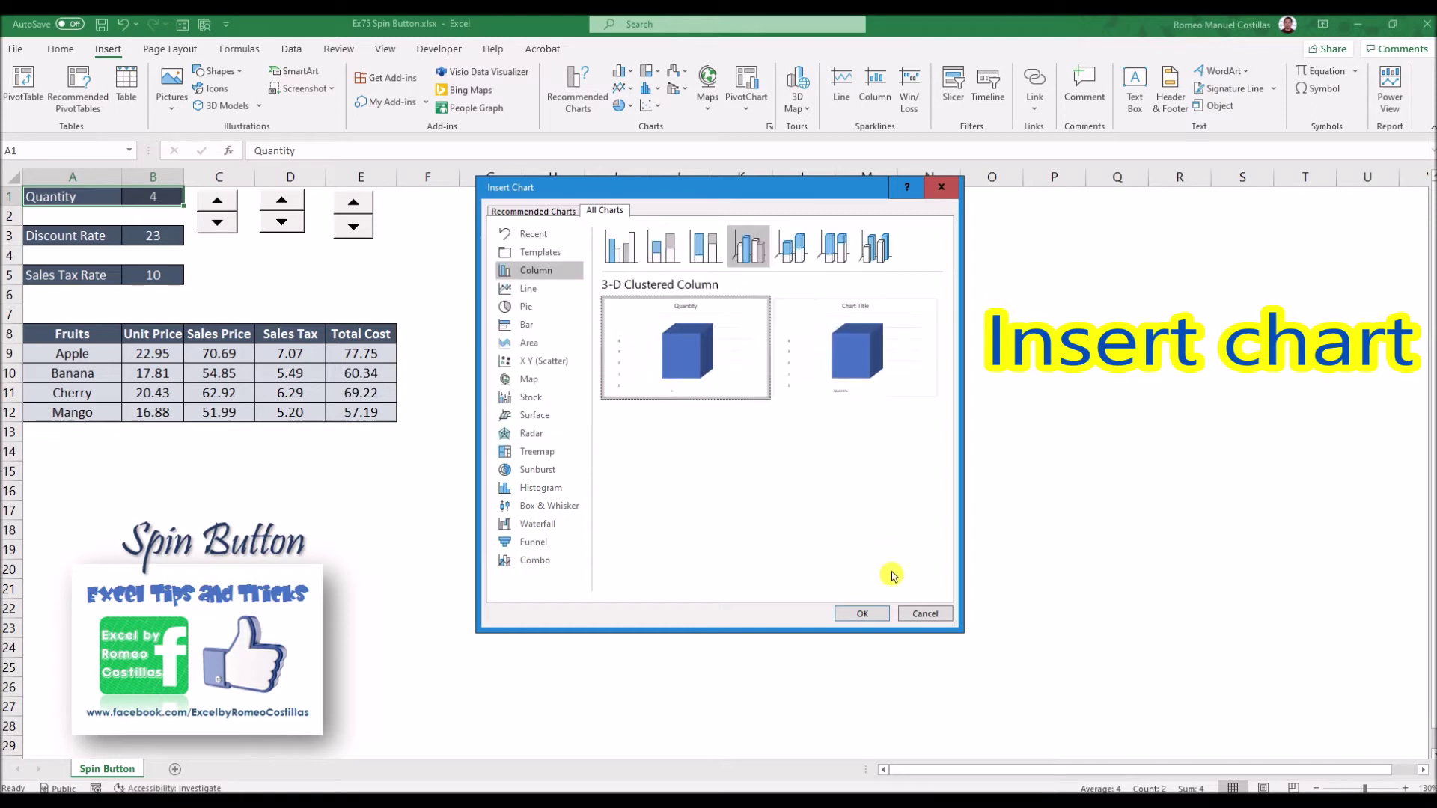
left_click(862, 613)
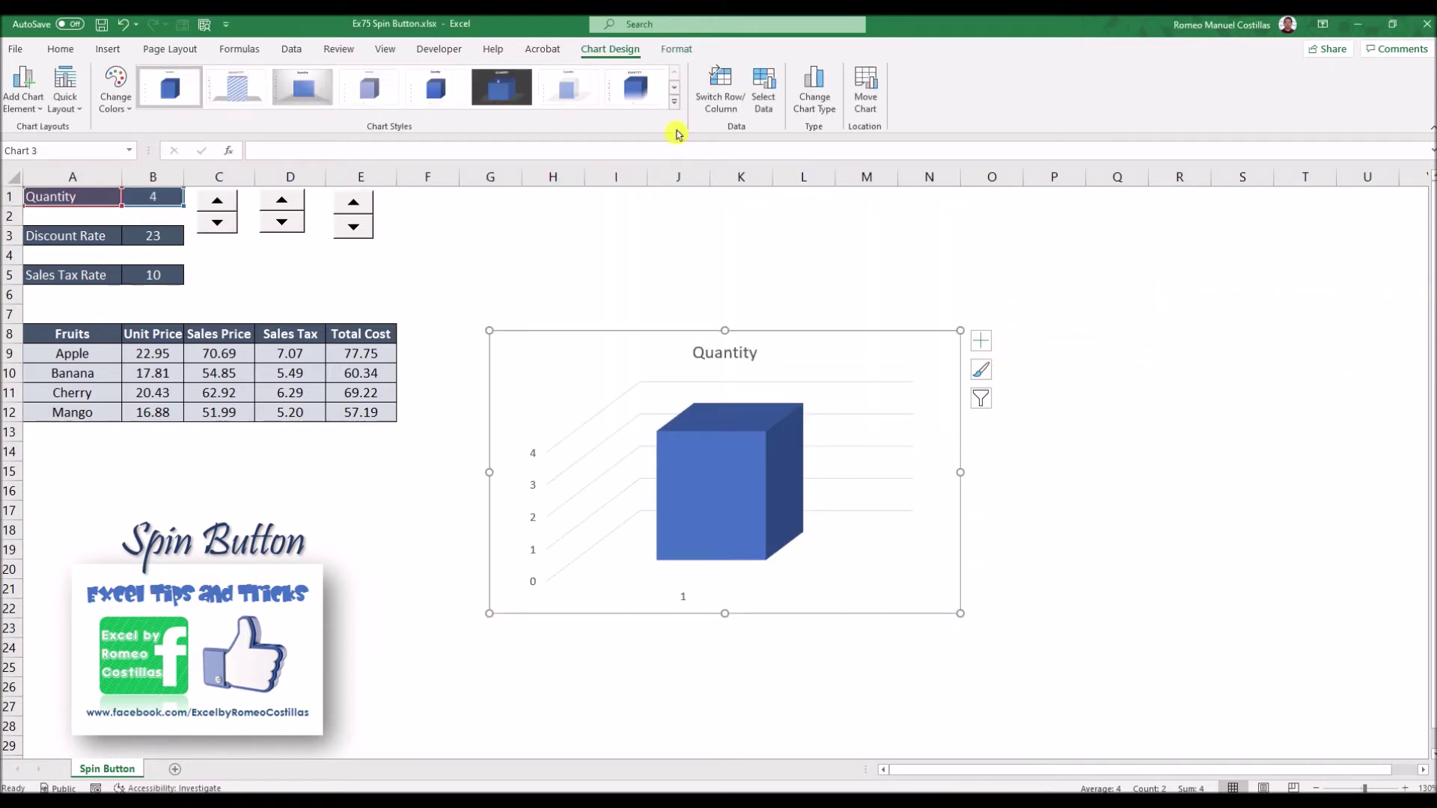
- Apply the transparent-column chart style, then shrink the chart and place it beside the fruit table over columns F to K
left_click(673, 104)
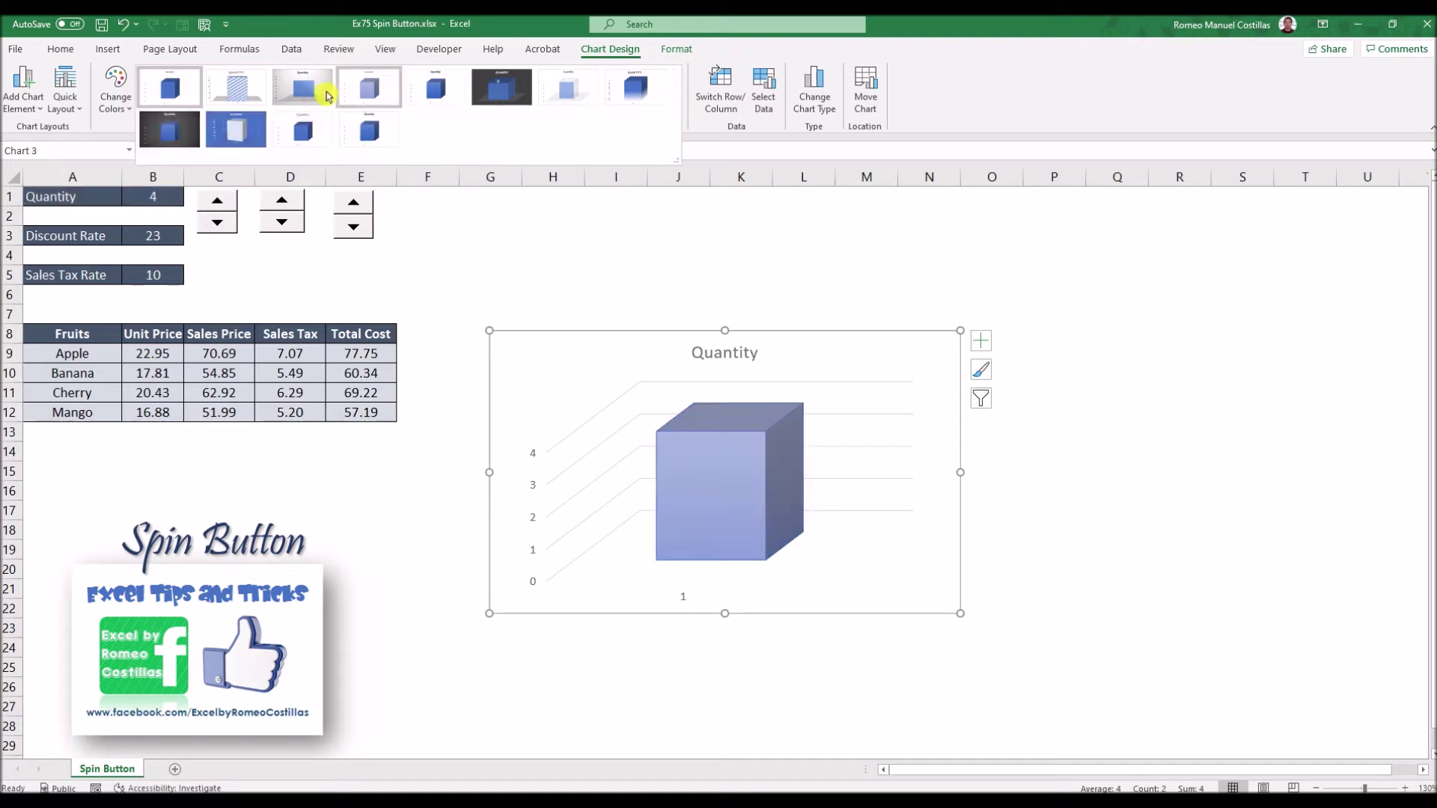
left_click(563, 97)
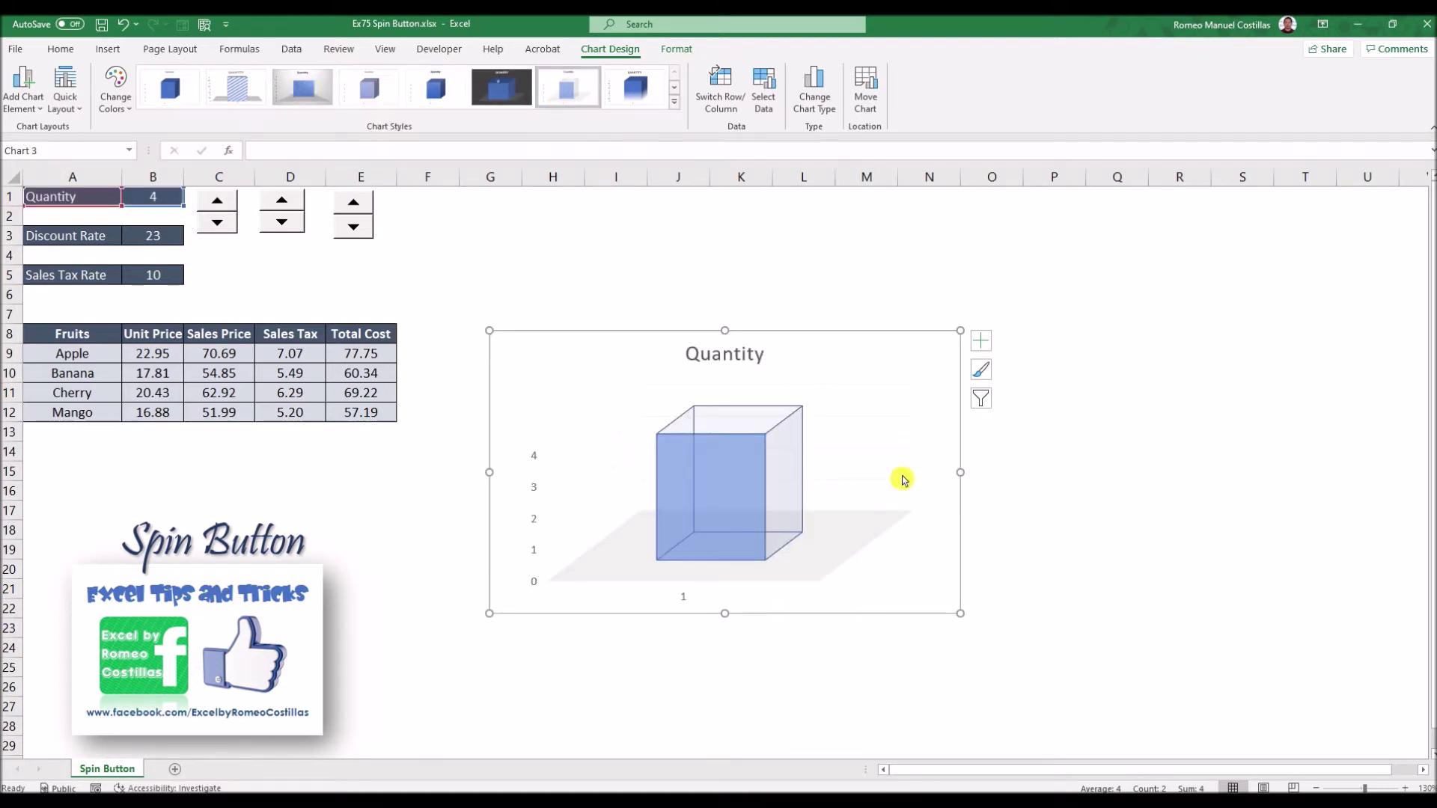
left_click_drag(963, 472, 869, 470)
left_click_drag(778, 346, 748, 200)
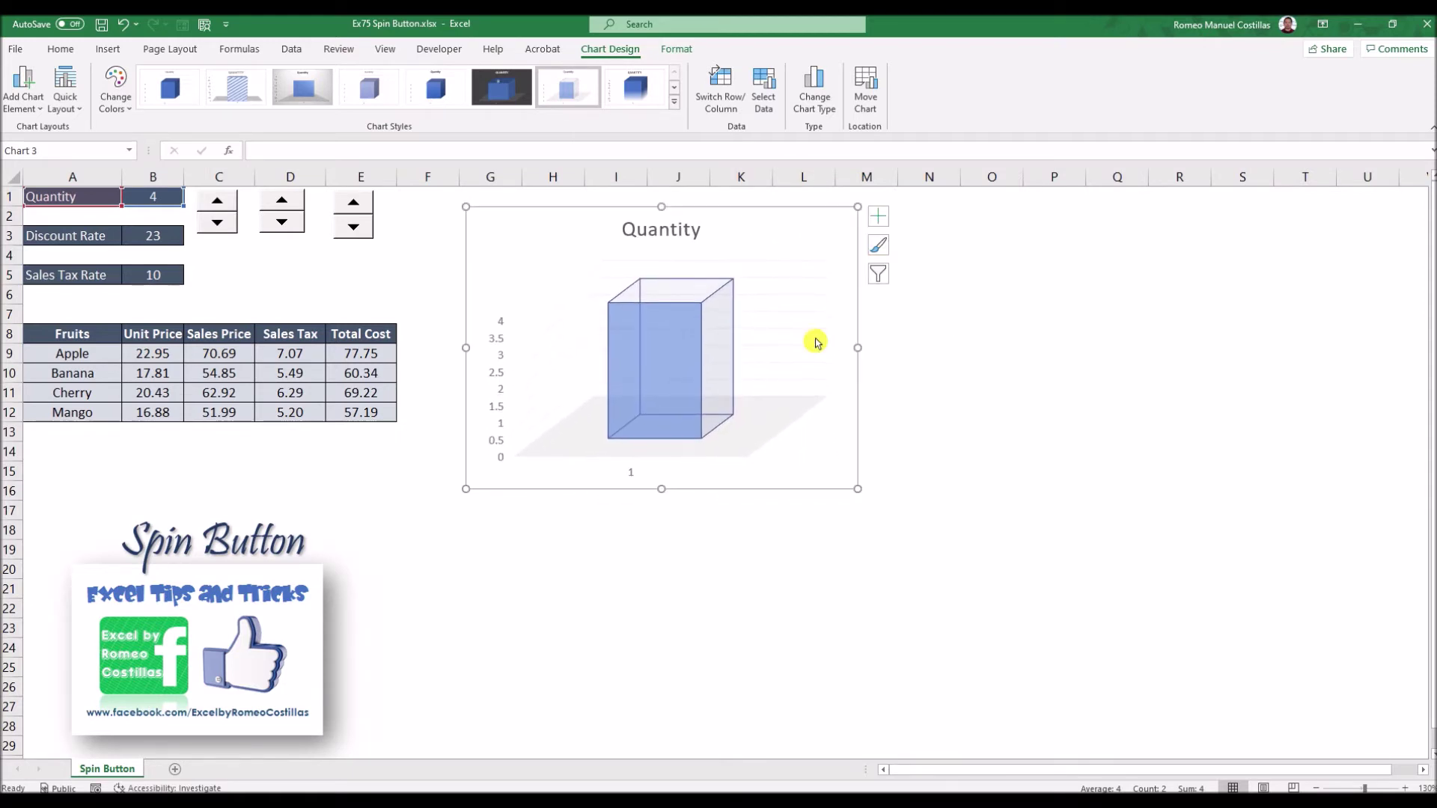
left_click_drag(856, 490, 793, 440)
left_click_drag(729, 210, 675, 194)
left_click_drag(739, 425, 764, 447)
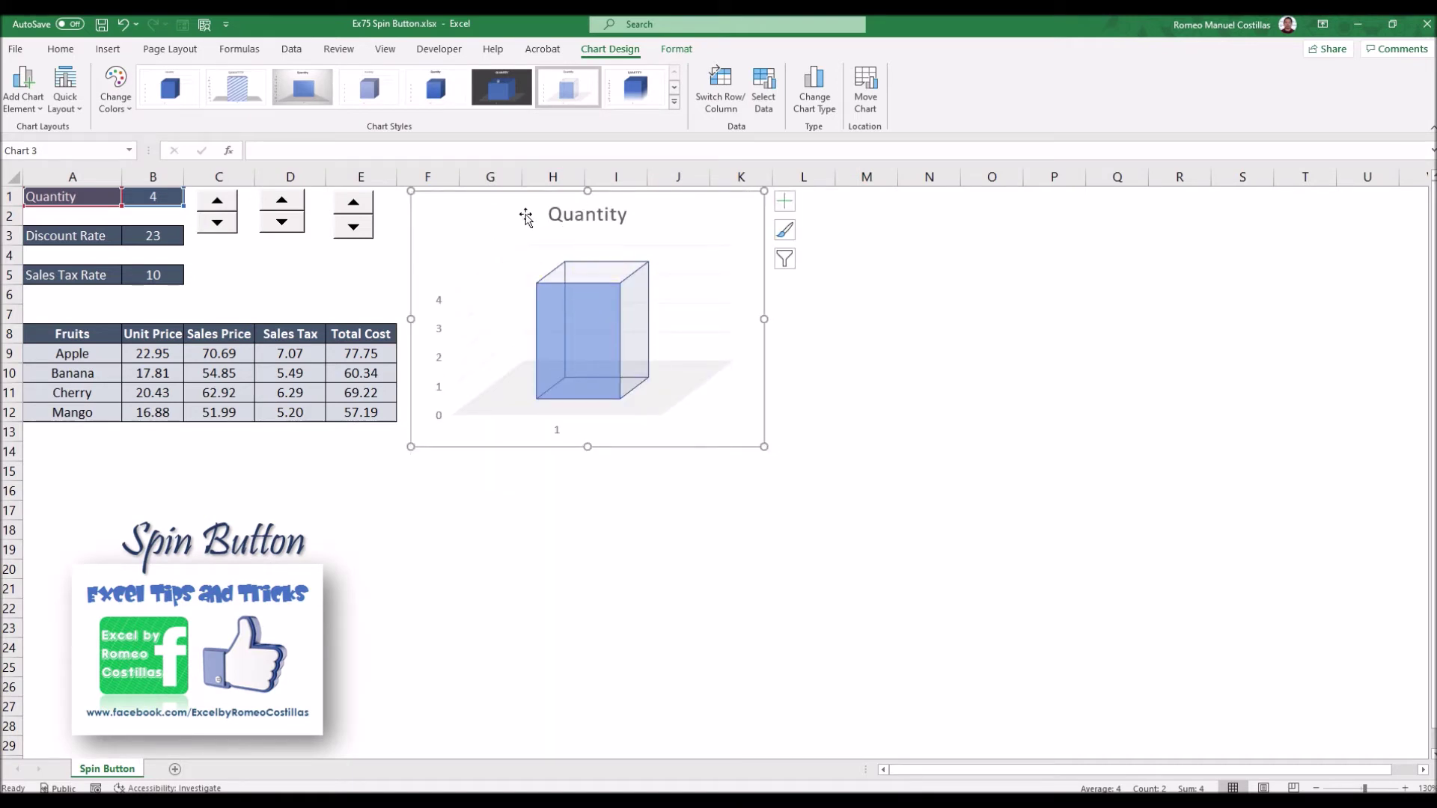
- Give the chart area a solid blue fill
right_click(472, 214)
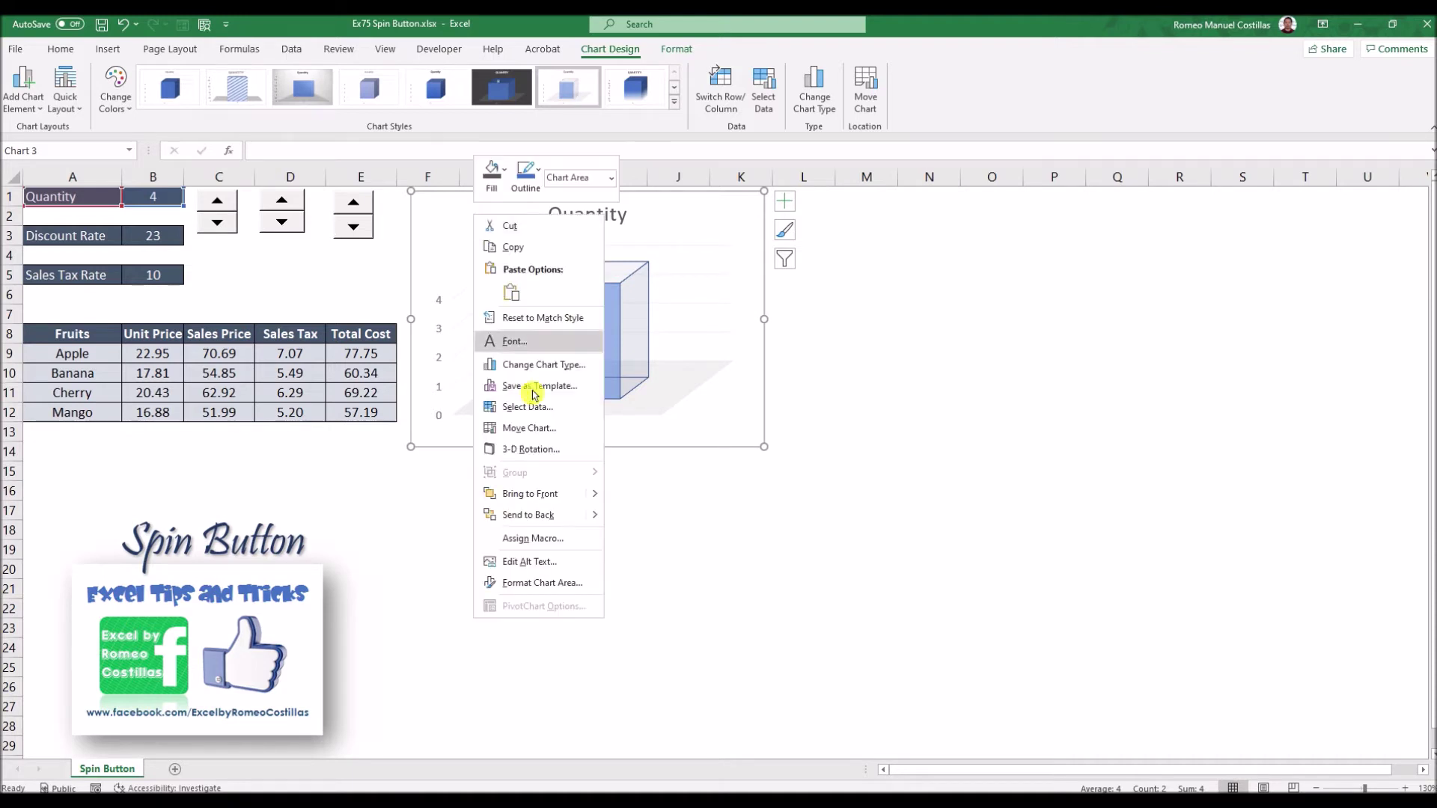
left_click(562, 580)
left_click(1262, 309)
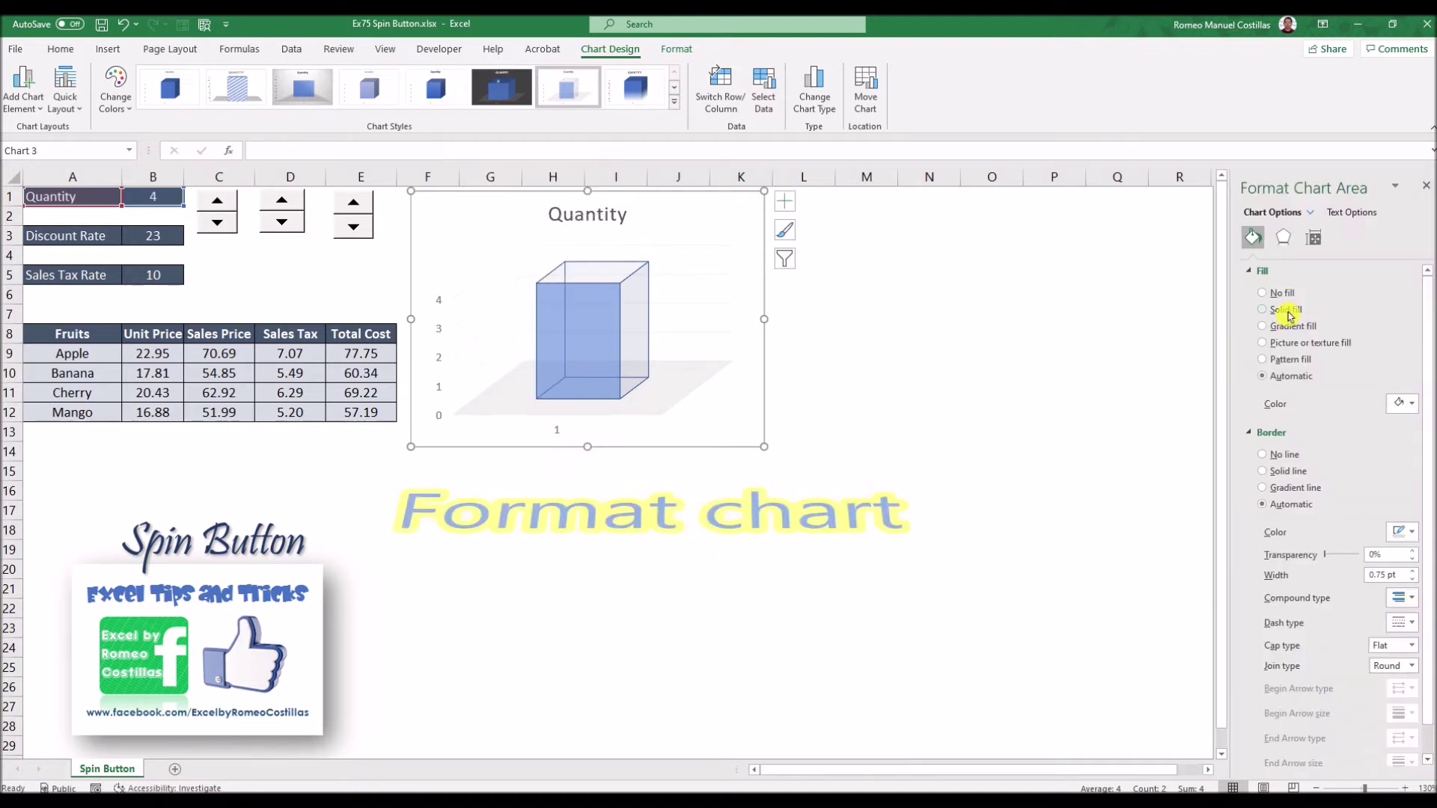
left_click(1411, 404)
left_click(1374, 443)
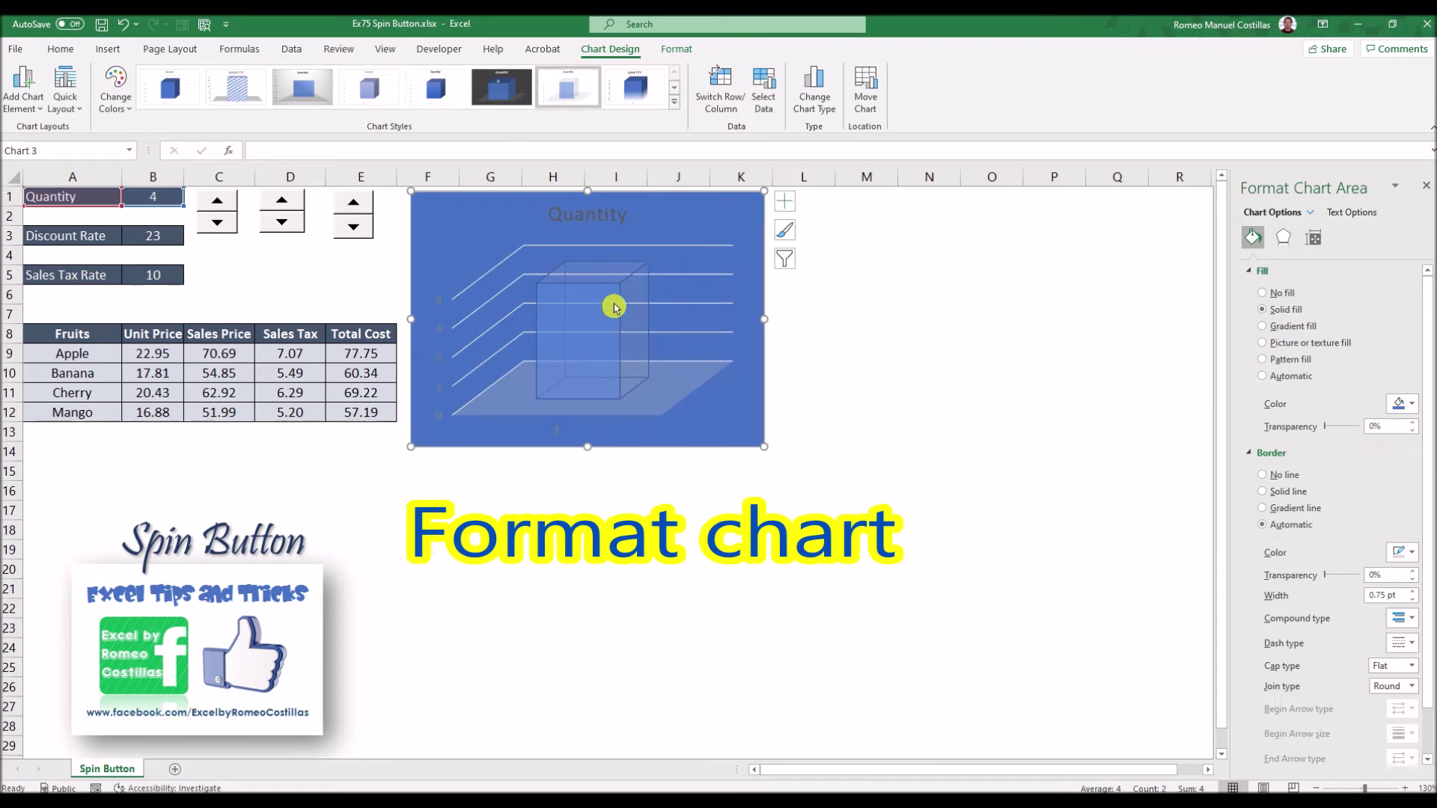
left_click(612, 304)
left_click(673, 102)
left_click(303, 133)
left_click(488, 218)
left_click(1263, 309)
left_click(1411, 404)
left_click(1374, 443)
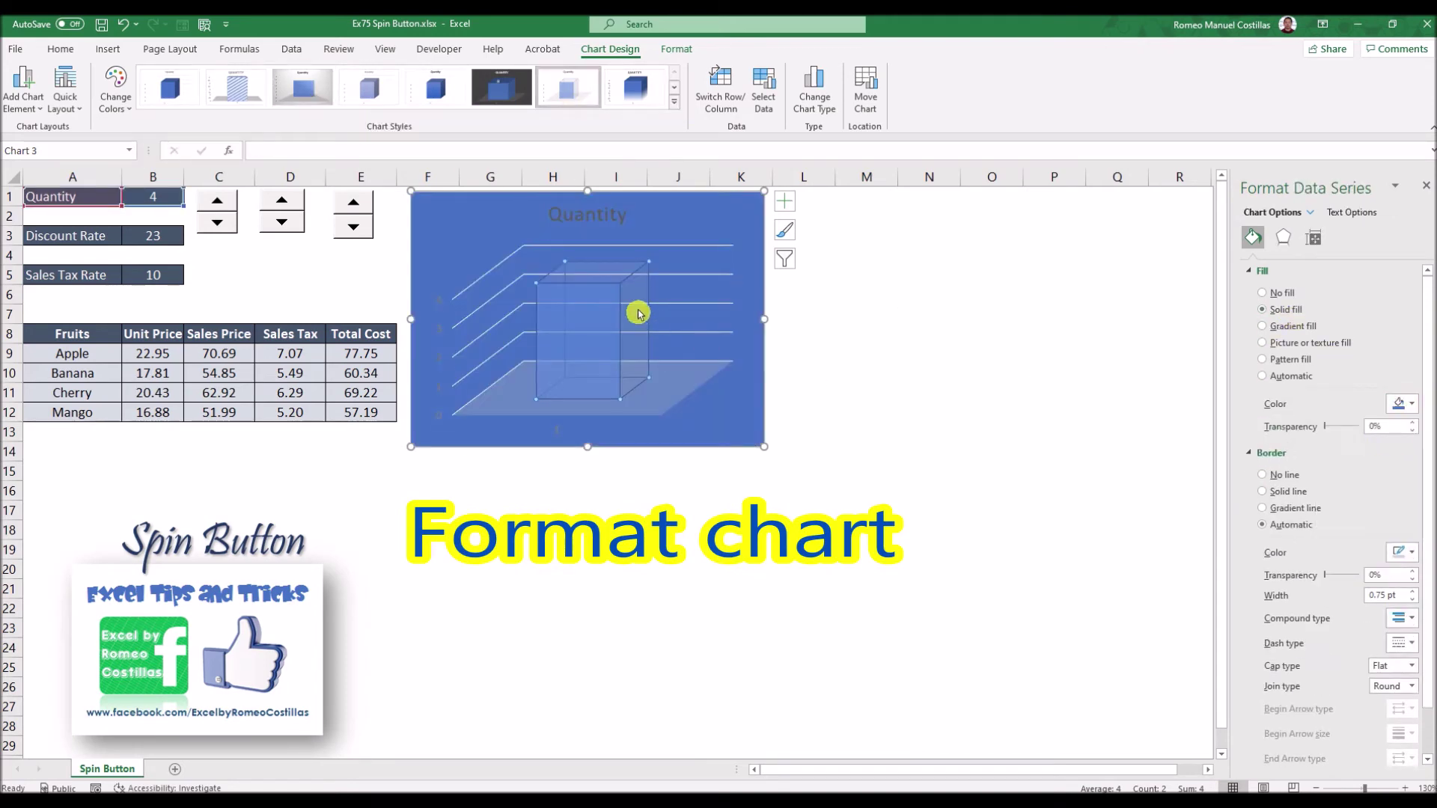
- Give the chart's Quantity data series a solid light fill that stands out against the blue background
left_click(638, 311)
left_click(1290, 310)
left_click(1410, 441)
left_click(1373, 503)
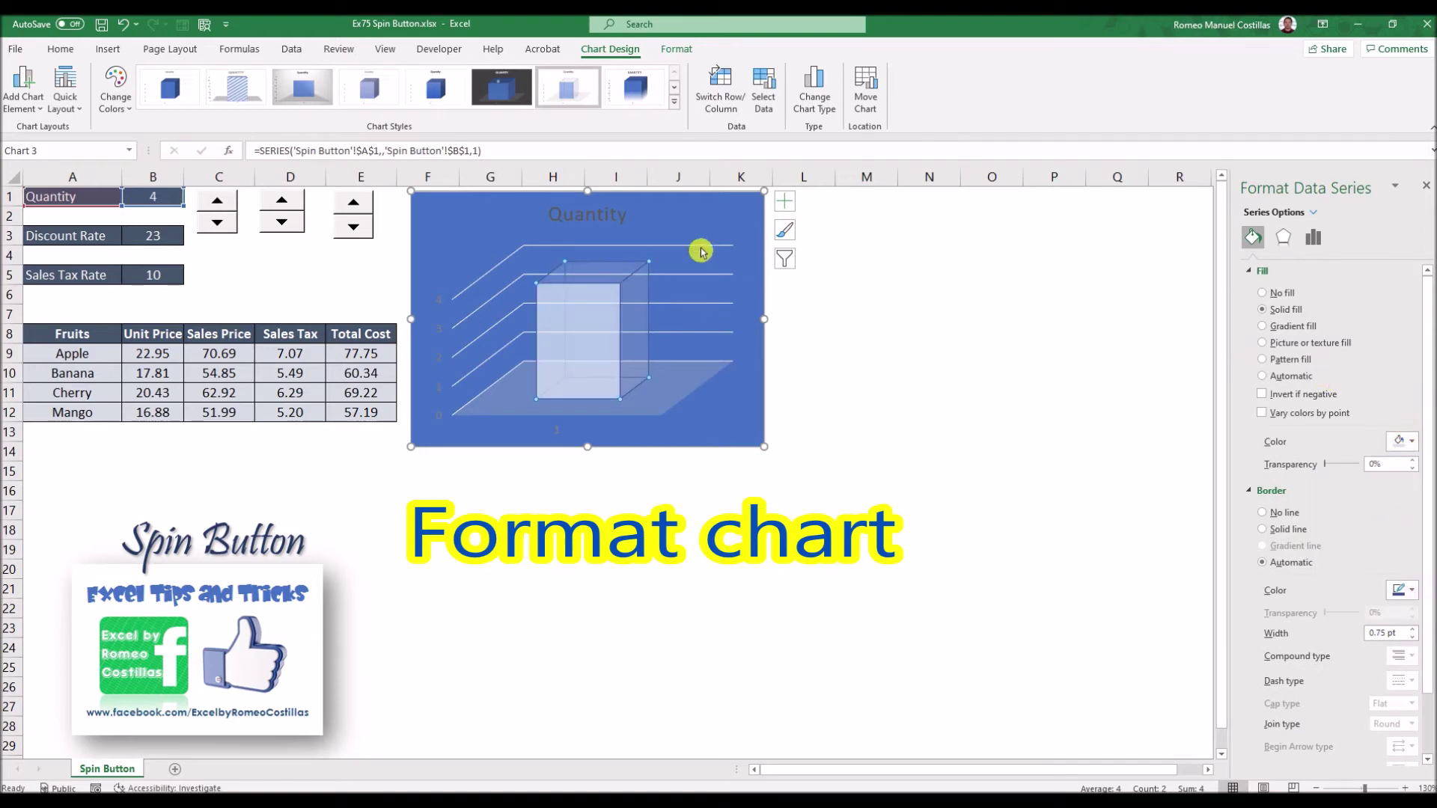
- Set the font color of the chart's title and axis labels to white
left_click(438, 300)
left_click(478, 215)
left_click(61, 50)
left_click(278, 102)
left_click(266, 153)
- Add a data label to the Quantity column and move it onto the column's front face
right_click(574, 330)
left_click(607, 472)
left_click(577, 271)
left_click(1273, 468)
left_click_drag(580, 270, 586, 329)
- Give the column's data label a shadow and a solid white fill
left_click(1283, 237)
left_click(1403, 291)
left_click(1411, 410)
left_click(1253, 237)
left_click(1273, 310)
left_click(1403, 404)
left_click(1319, 447)
- Set the data label's font color to black and enlarge its font
left_click(278, 102)
left_click(275, 154)
left_click(246, 78)
left_click(239, 280)
- Raise the quantity to 7 with its spin button
left_click(217, 201)
left_click(217, 200)
left_click(217, 200)
- Delete the horizontal axis label beneath the column in the Quantity chart
left_click(564, 416)
left_click(555, 431)
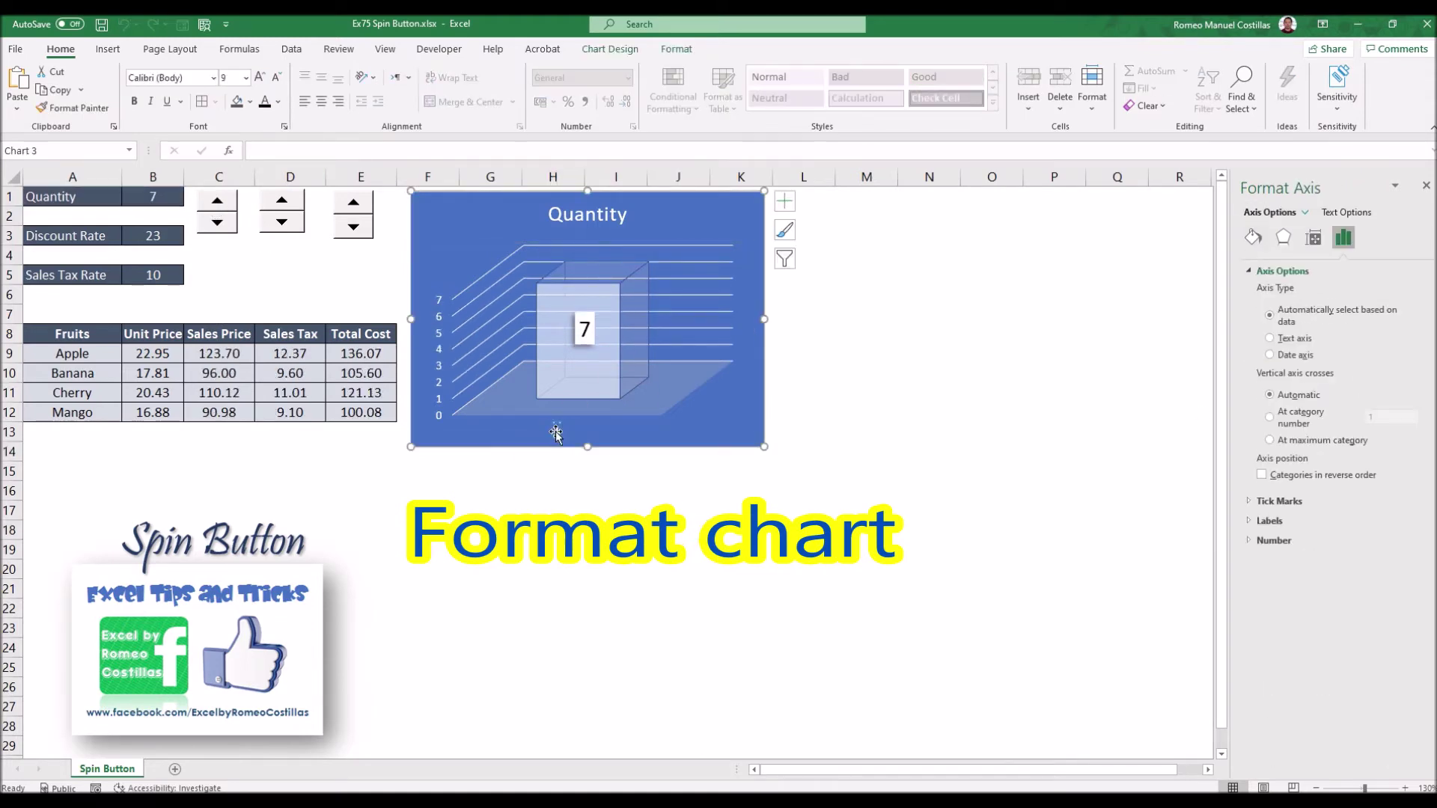
key("Delete")
- Test the chart by raising the quantity to 9 with its spin button and returning it to 7
left_click(678, 509)
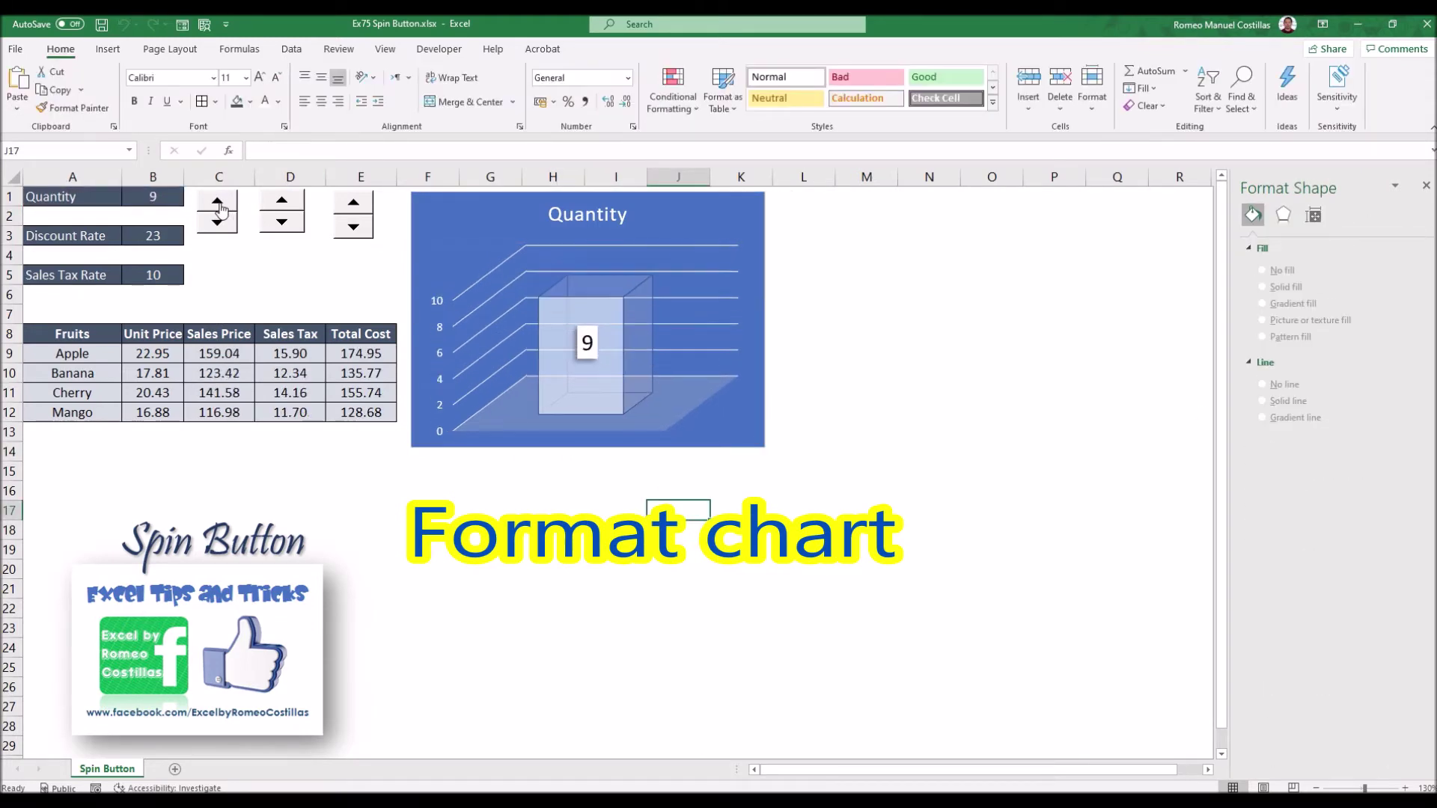
left_click(217, 200)
left_click(217, 200)
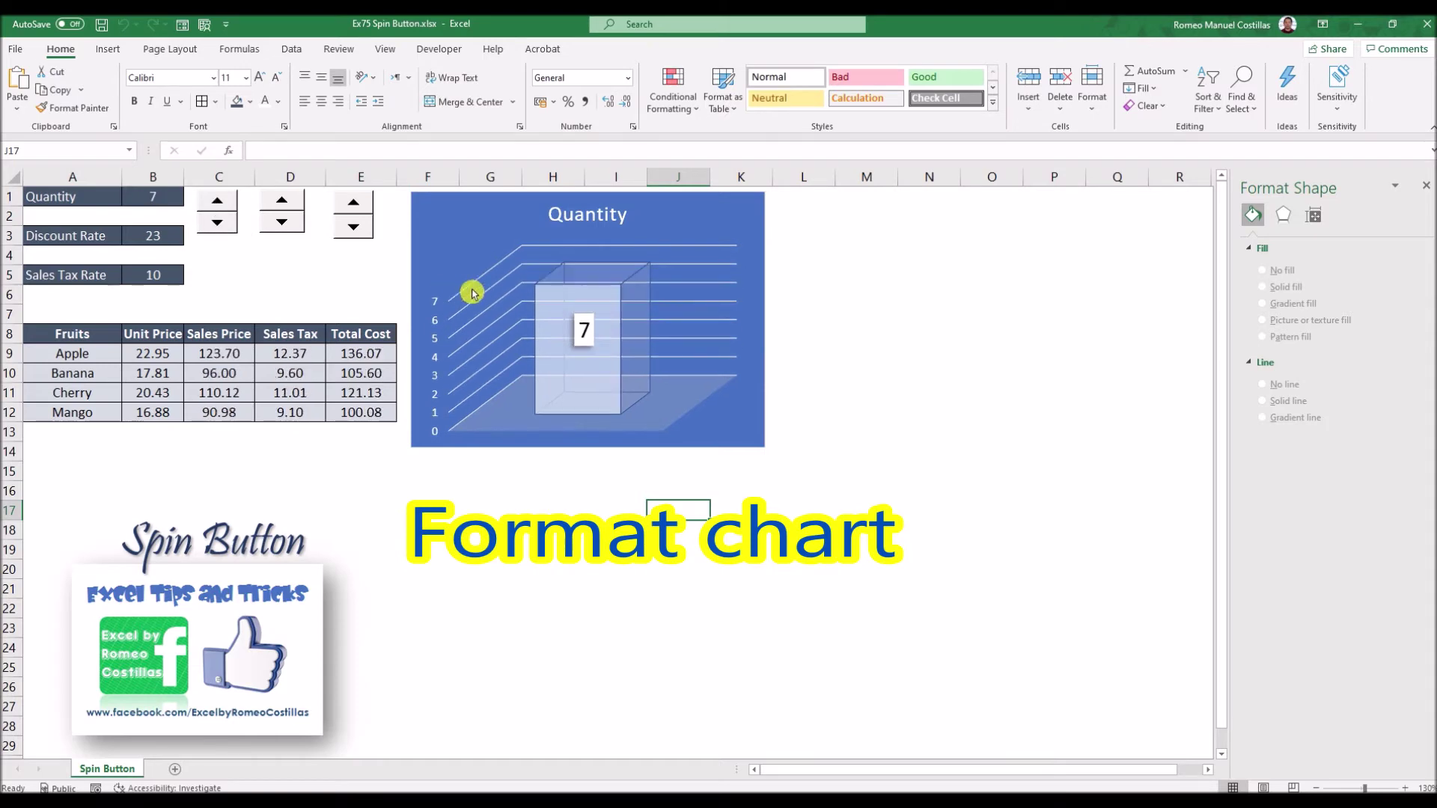
- Give the Quantity chart's border rounded corners
right_click(458, 224)
left_click(516, 511)
scroll(1385, 374, "down", 3)
left_click(1300, 754)
left_click(1049, 529)
- Make the Quantity chart title bold
left_click(596, 217)
left_click(135, 102)
left_click(1053, 333)
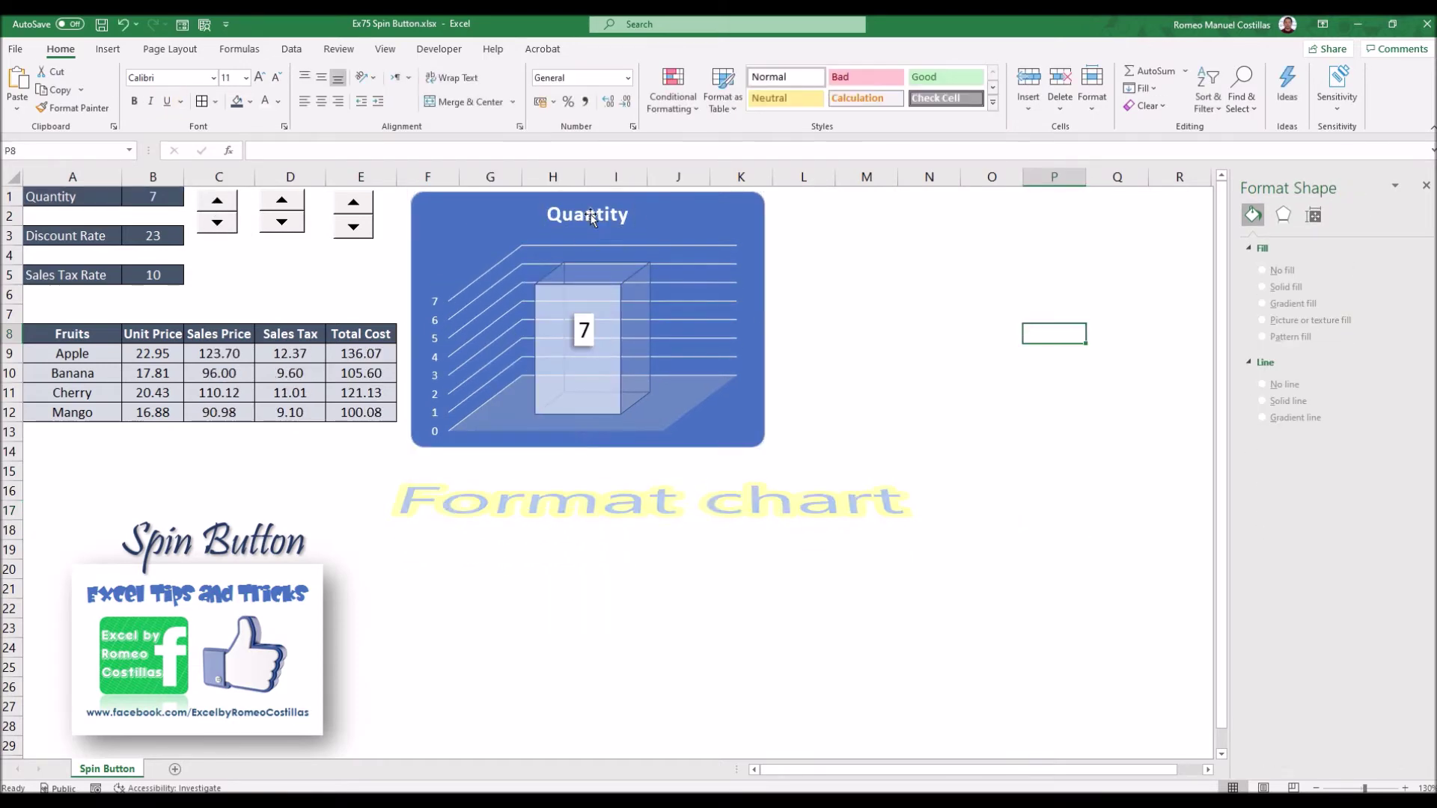
- Close the formatting pane and nudge the chart slightly closer to the fruit table
left_click(1426, 185)
left_click_drag(762, 258, 756, 255)
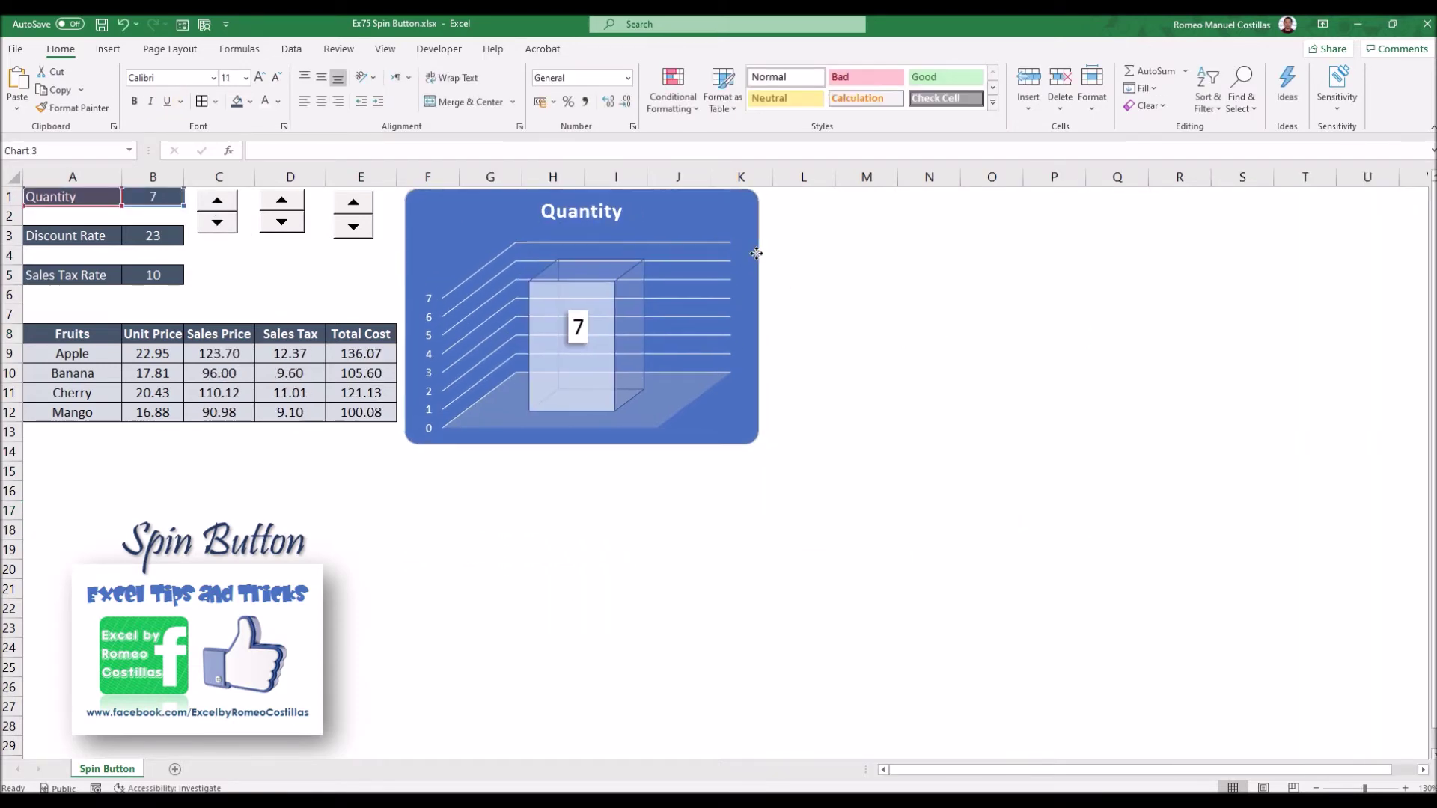
left_click(881, 414)
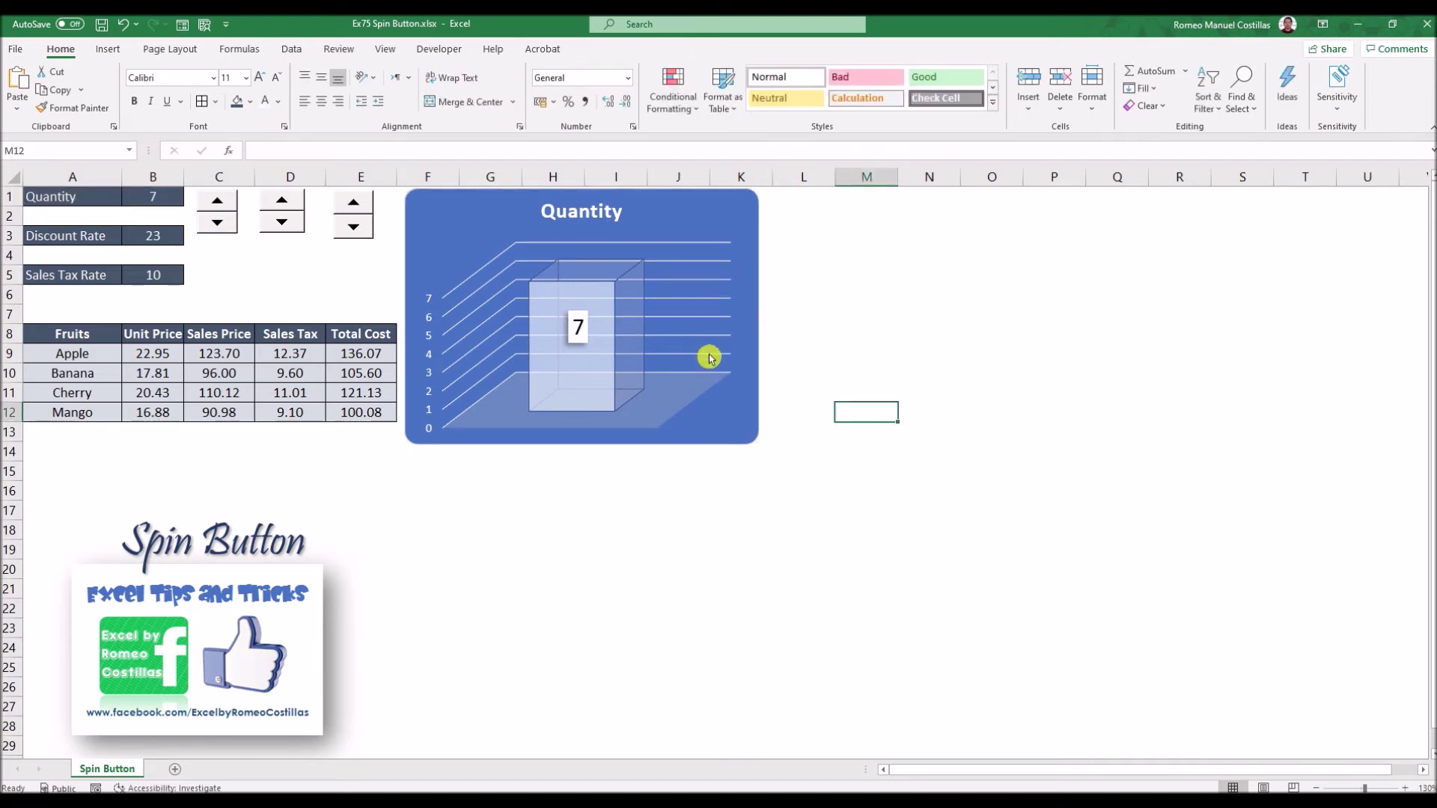
- Resize the quantity spin button to a height of 1.2 cm and a larger width
right_click(213, 218)
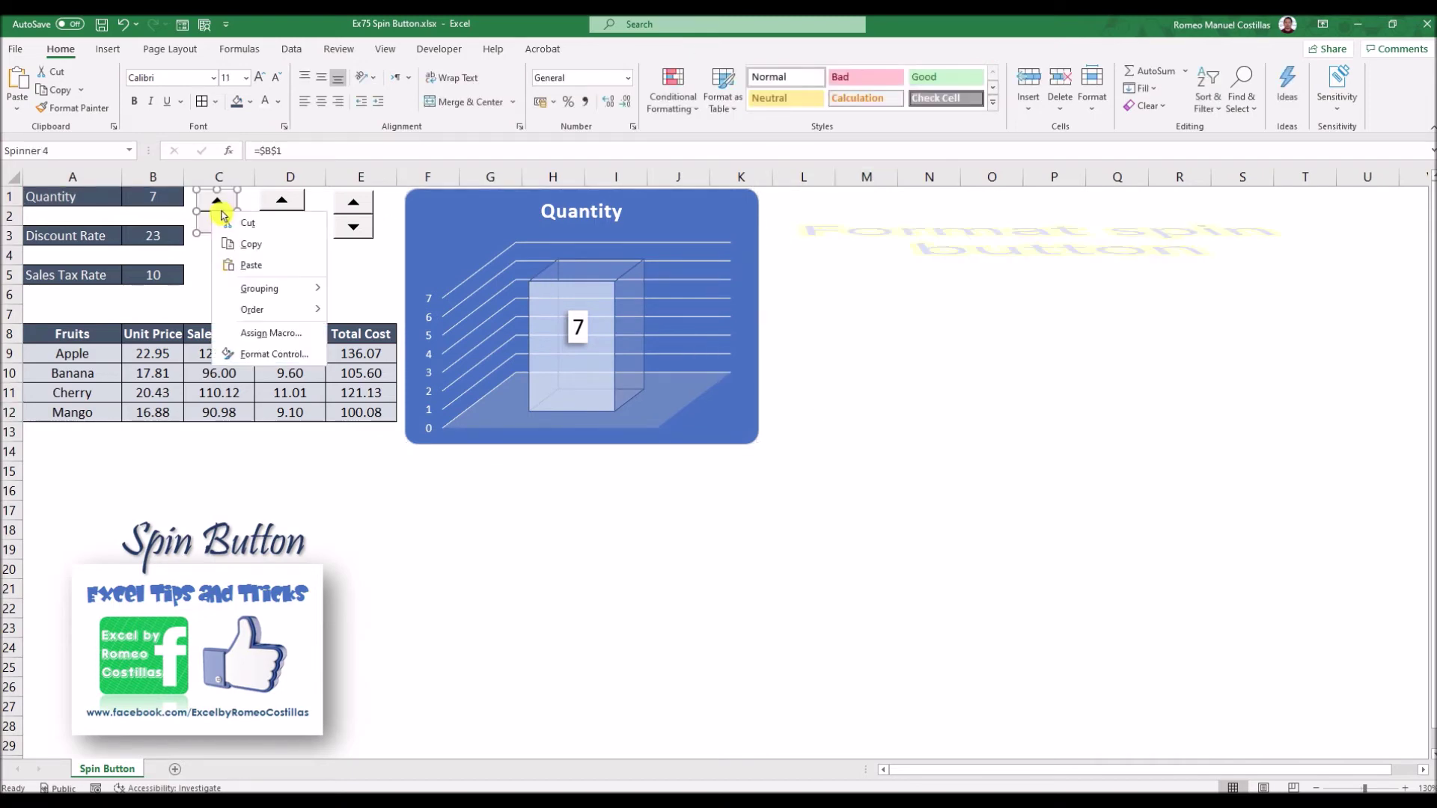
left_click(323, 360)
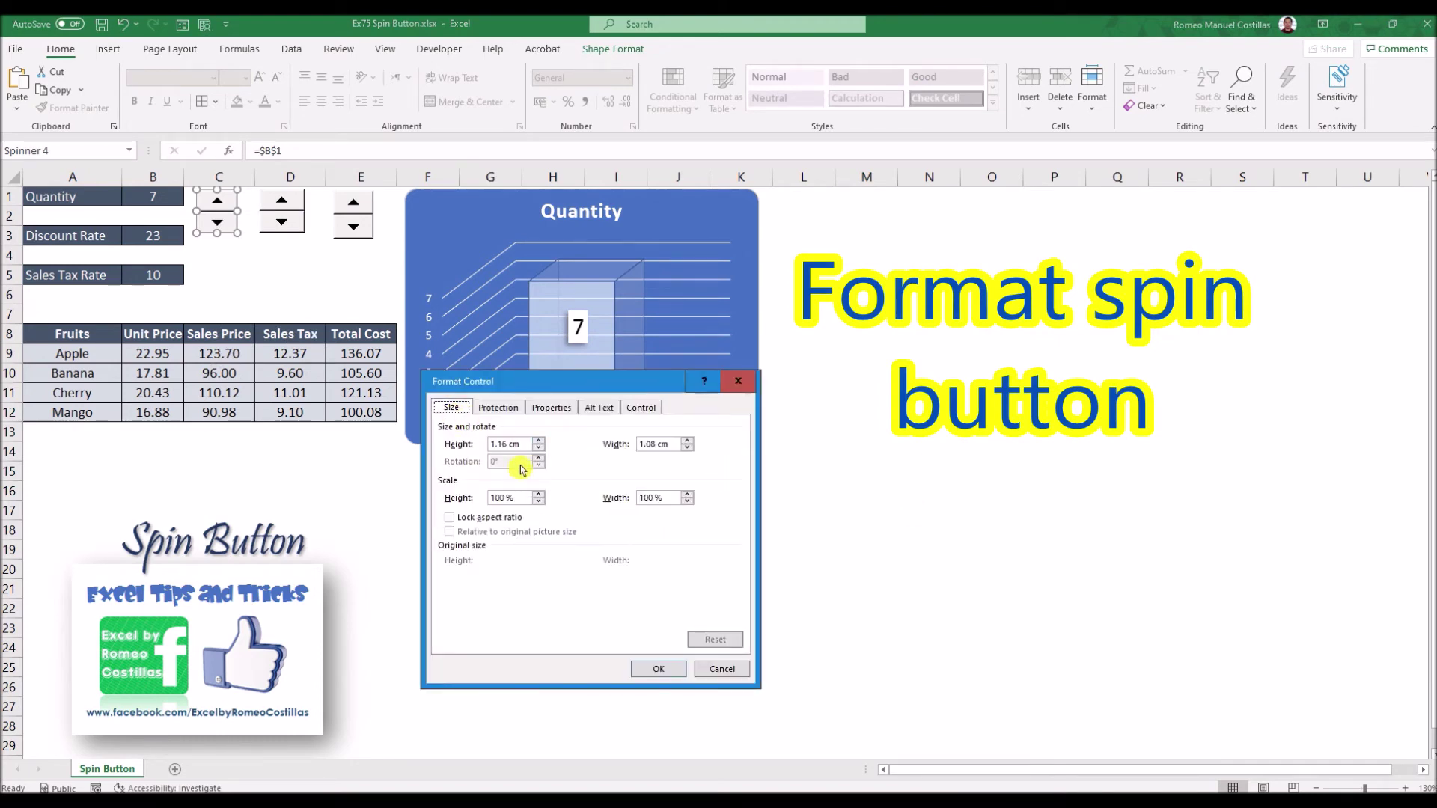
left_click(460, 449)
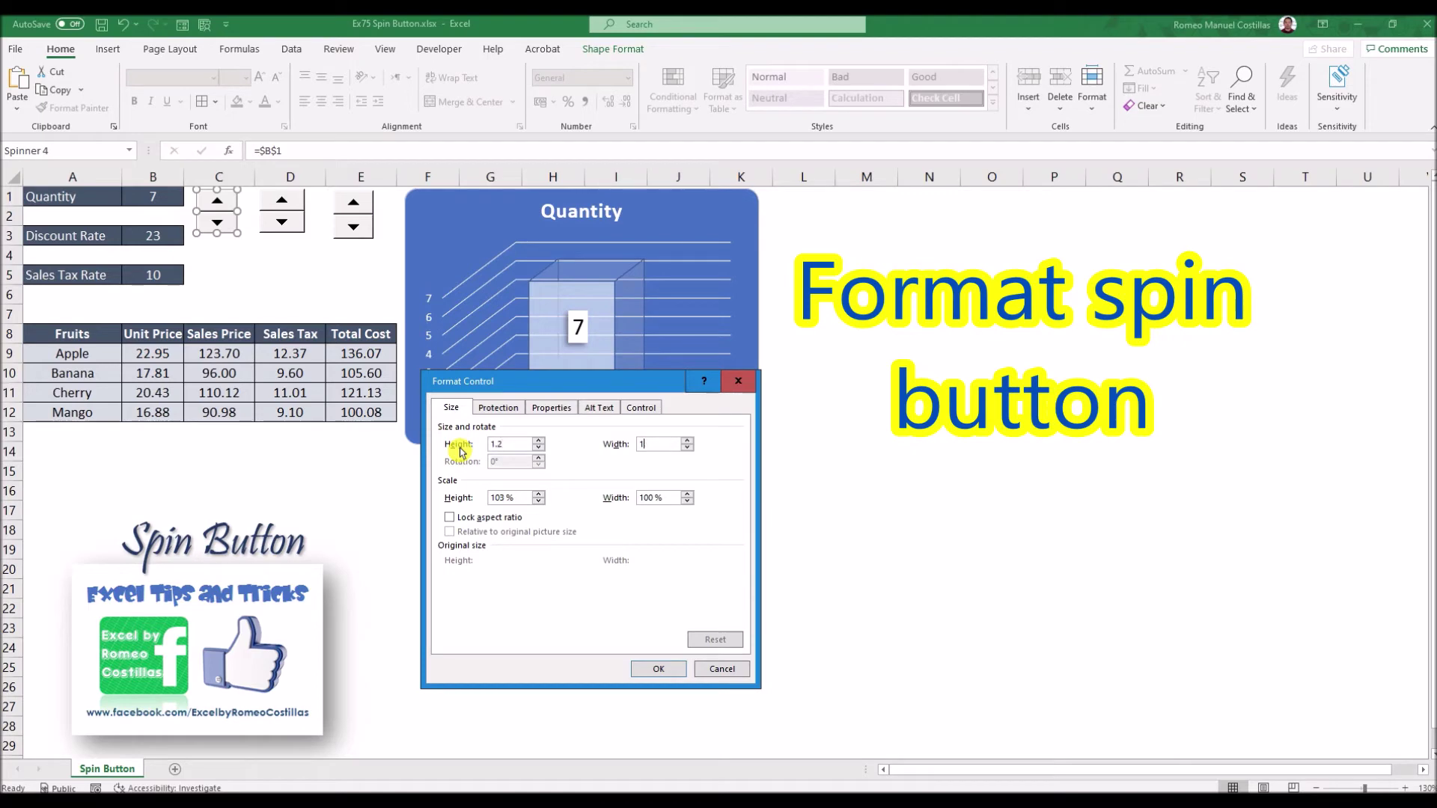
key("Return")
left_click(615, 569)
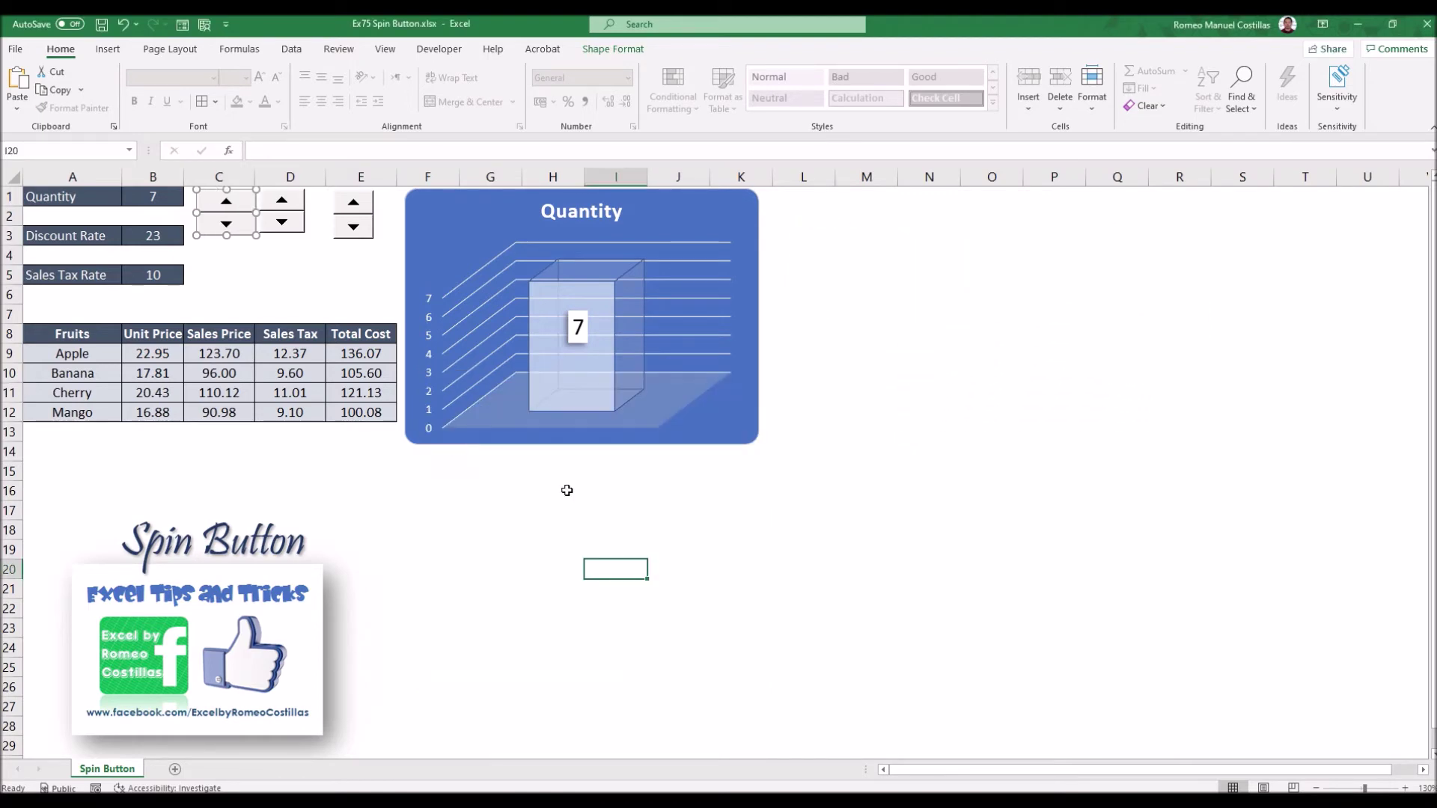
- Bring the quantity spin button to the front and move it onto the chart's lower-right corner
right_click(246, 238)
right_click(237, 222)
right_click(238, 221)
mouse_move(324, 321)
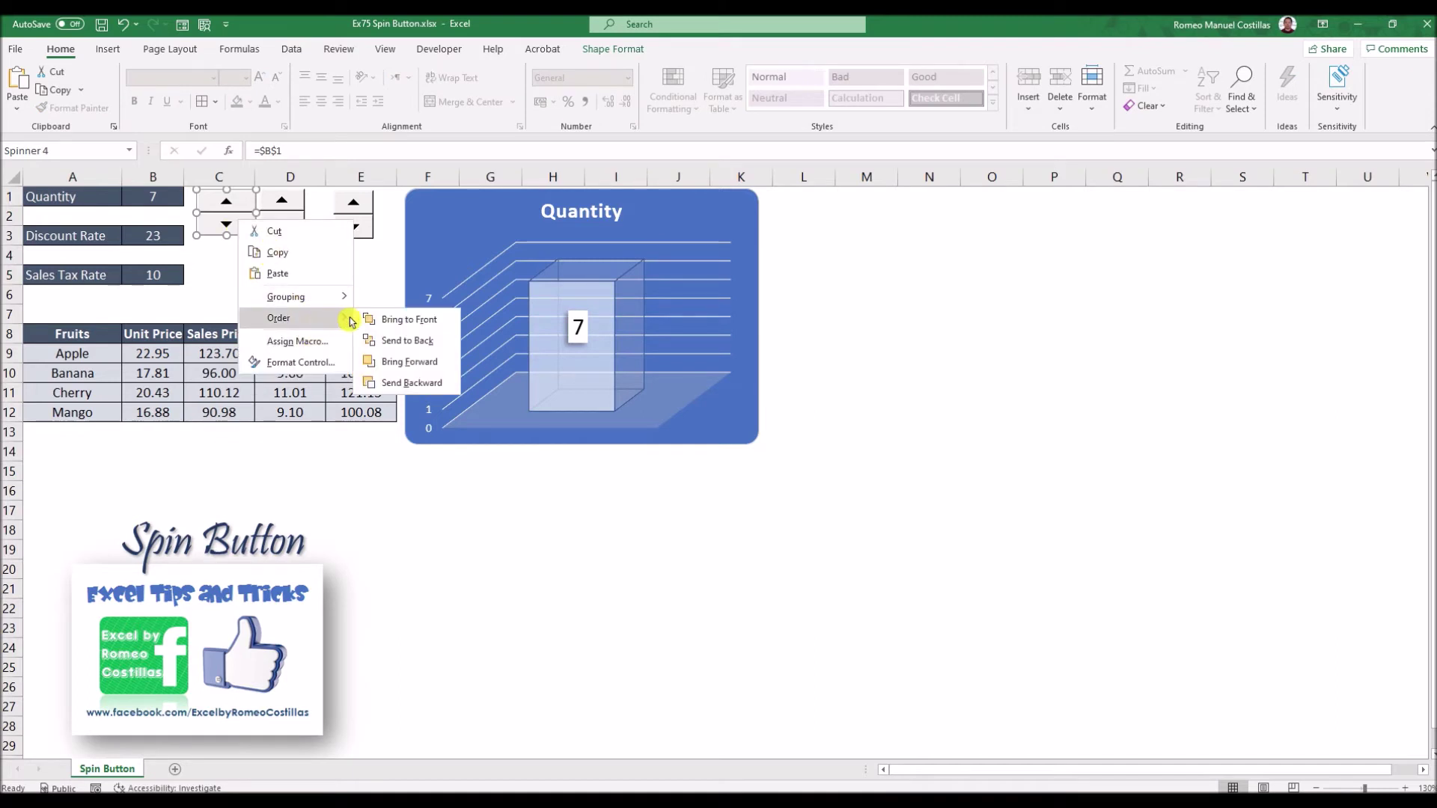
left_click(387, 321)
left_click_drag(242, 227, 736, 423)
left_click(764, 536)
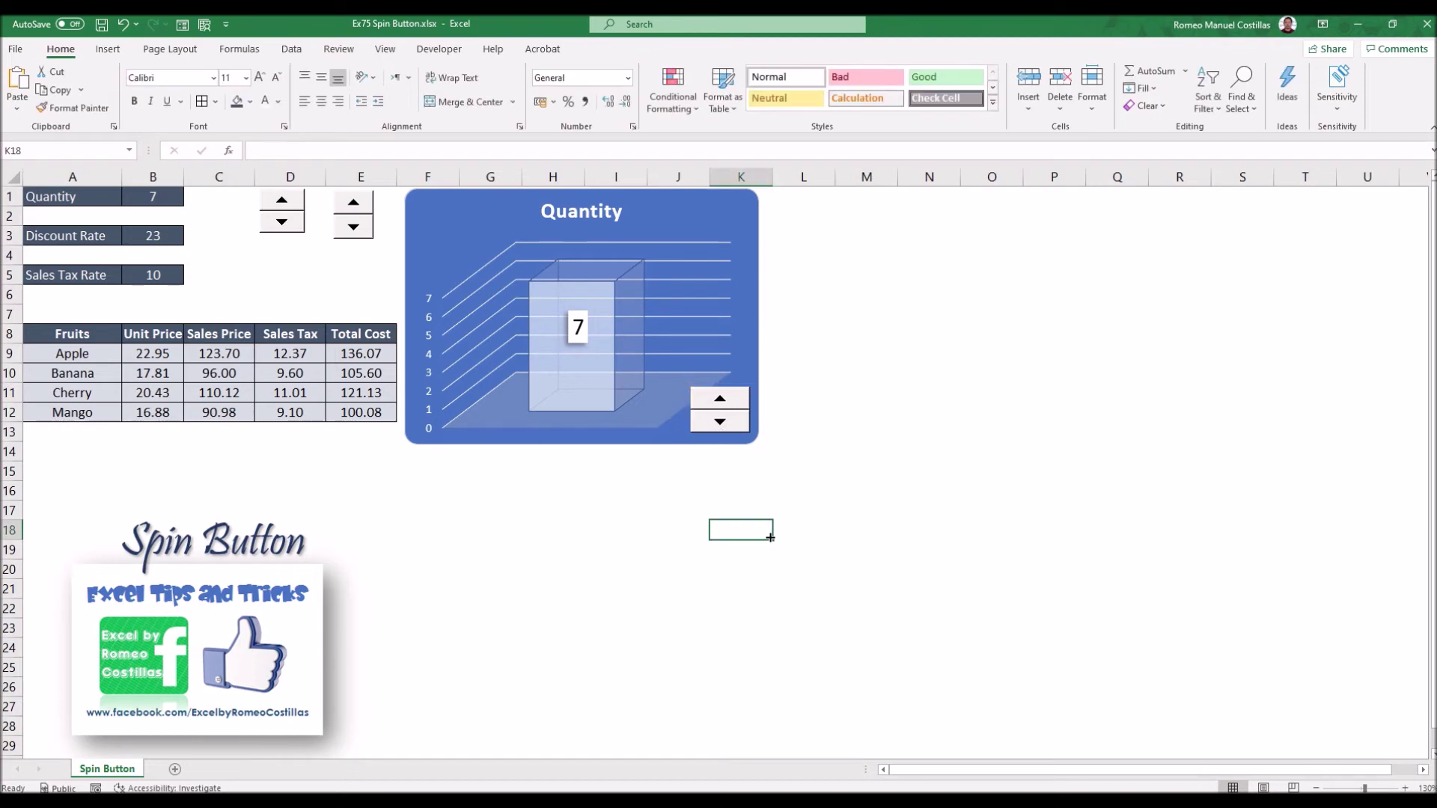
- Step the quantity up and down with the spin button on the chart, ending at 12
left_click(719, 399)
left_click(719, 399)
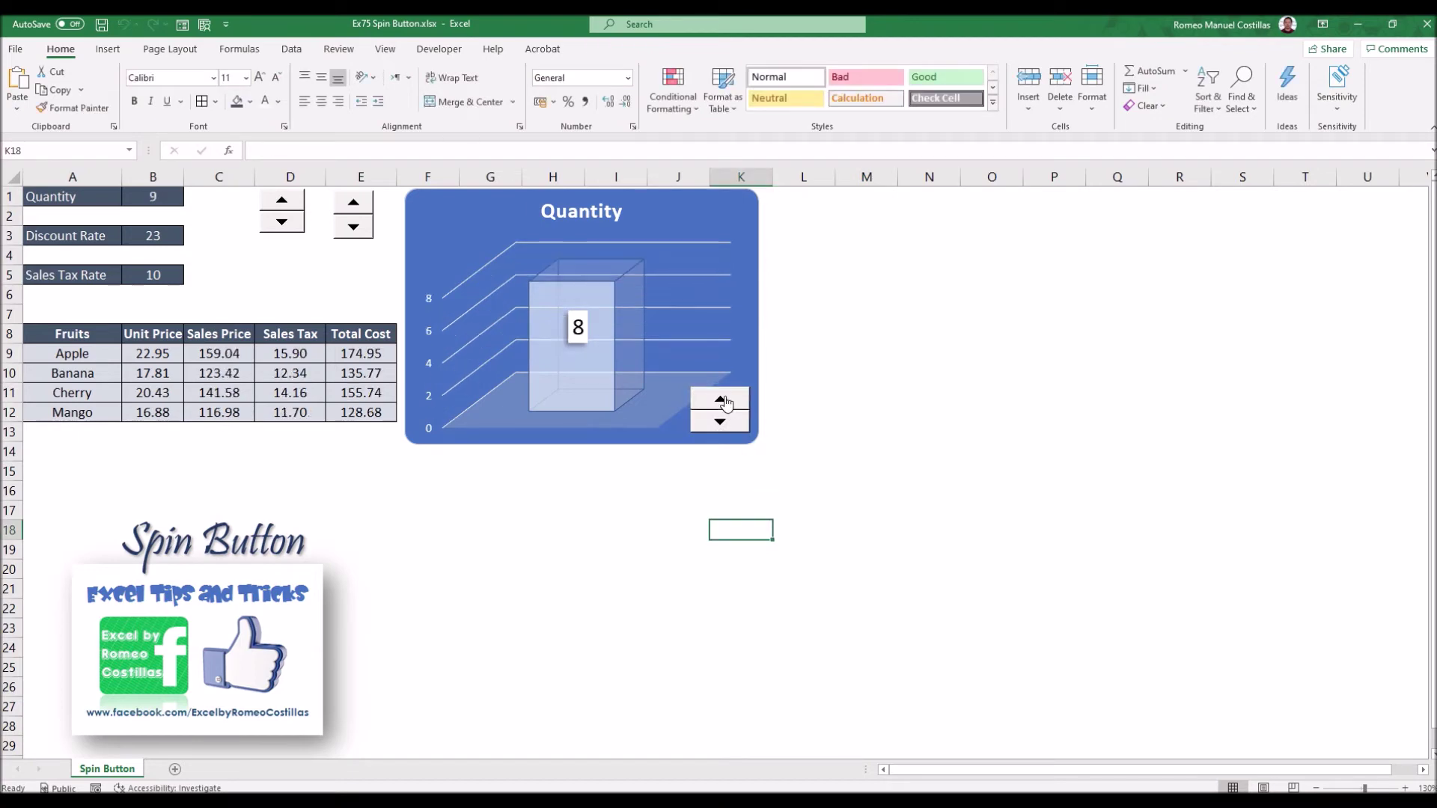
left_click(719, 399)
left_click(721, 421)
left_click(720, 422)
left_click(720, 421)
left_click(721, 399)
left_click(720, 400)
left_click(720, 400)
left_click(720, 399)
left_click(721, 400)
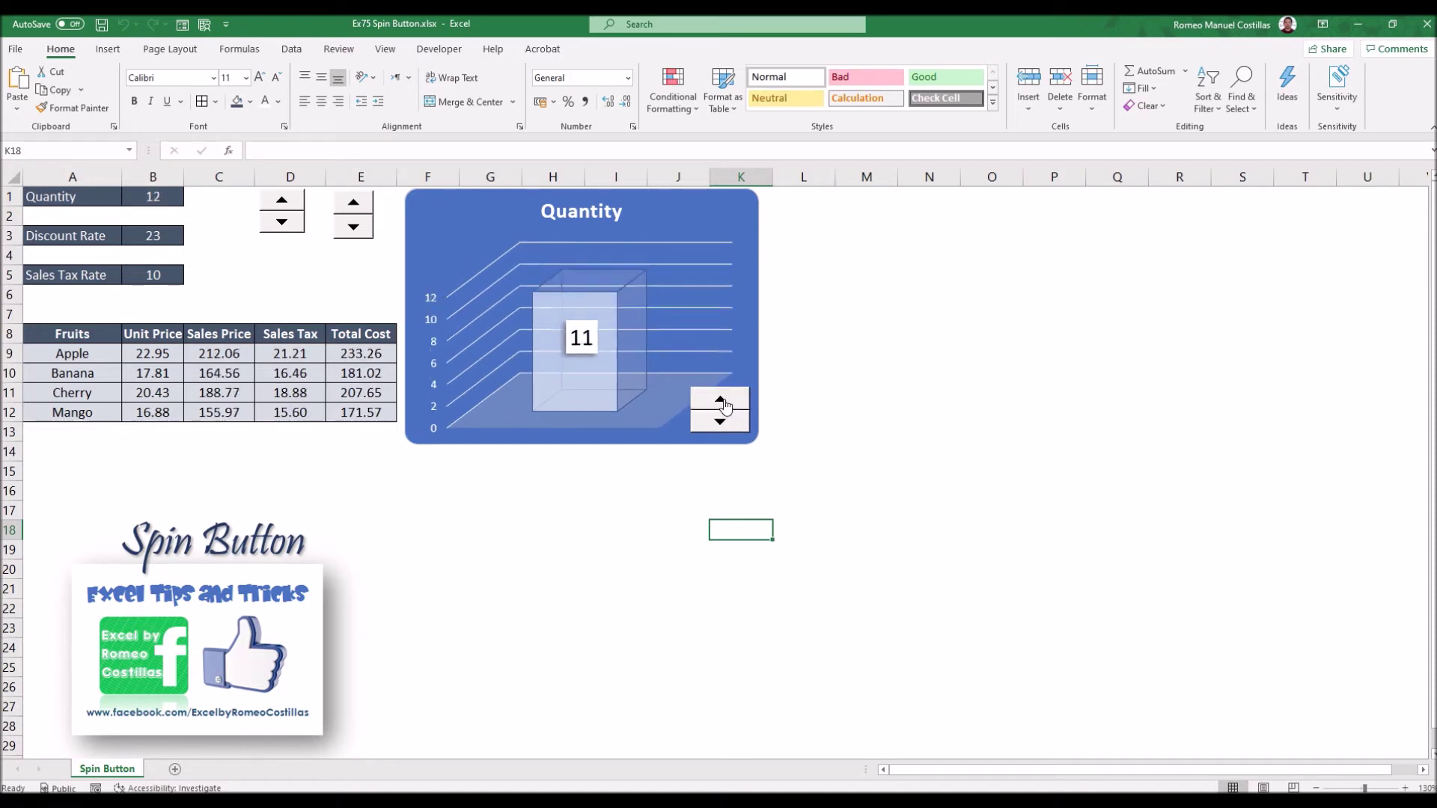
left_click(674, 542)
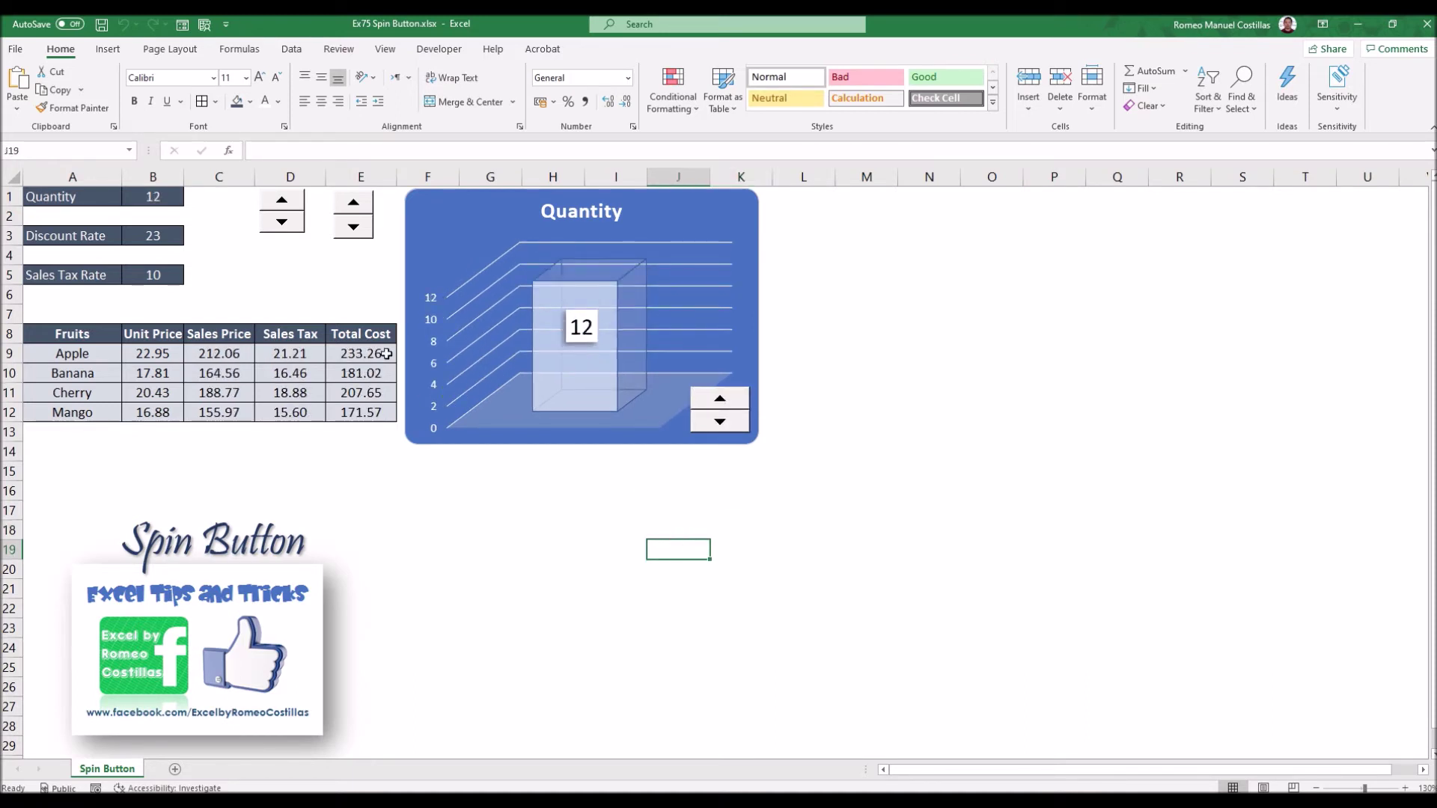
- Copy the formatting of discount rate cell B3 to cell C3
left_click(75, 239)
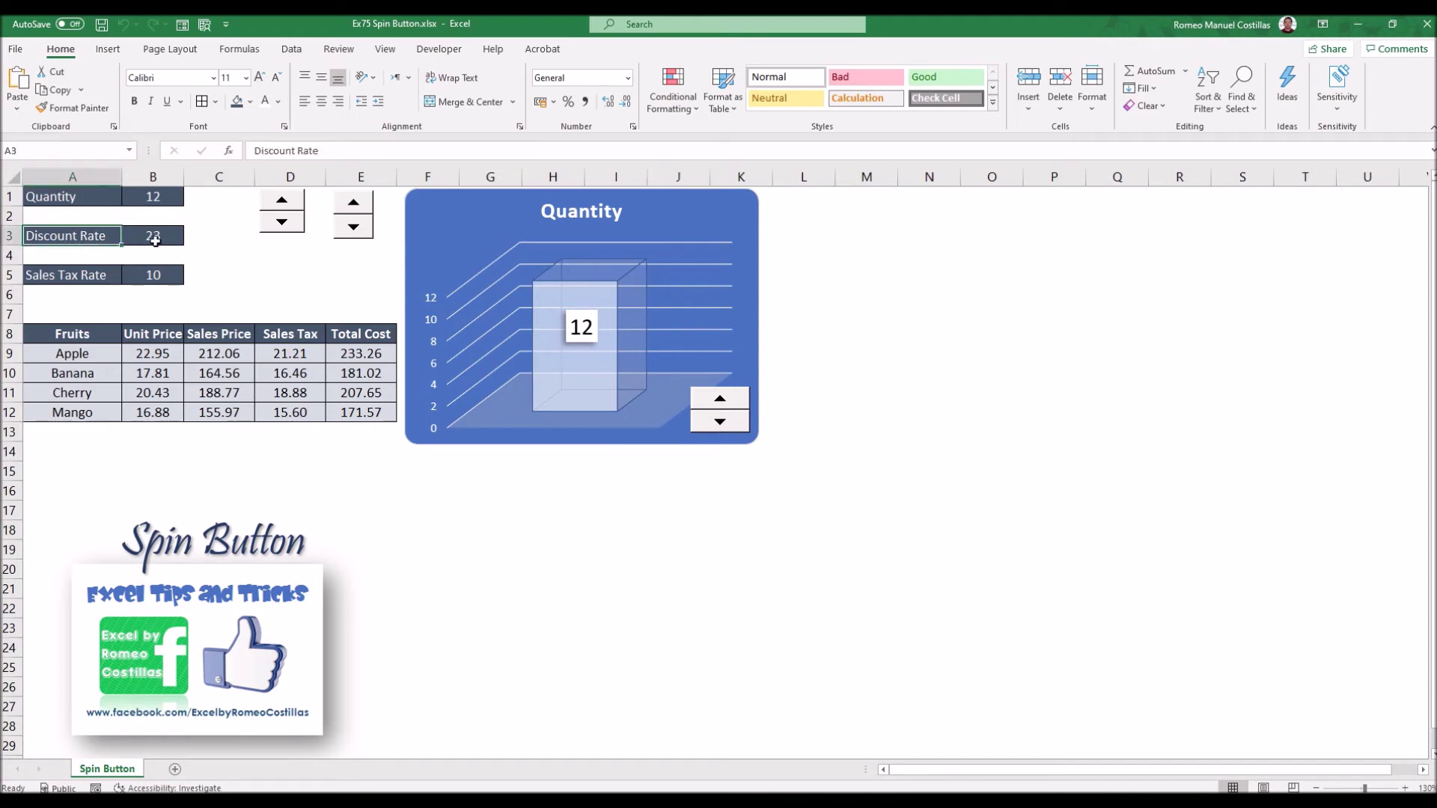
left_click(193, 239)
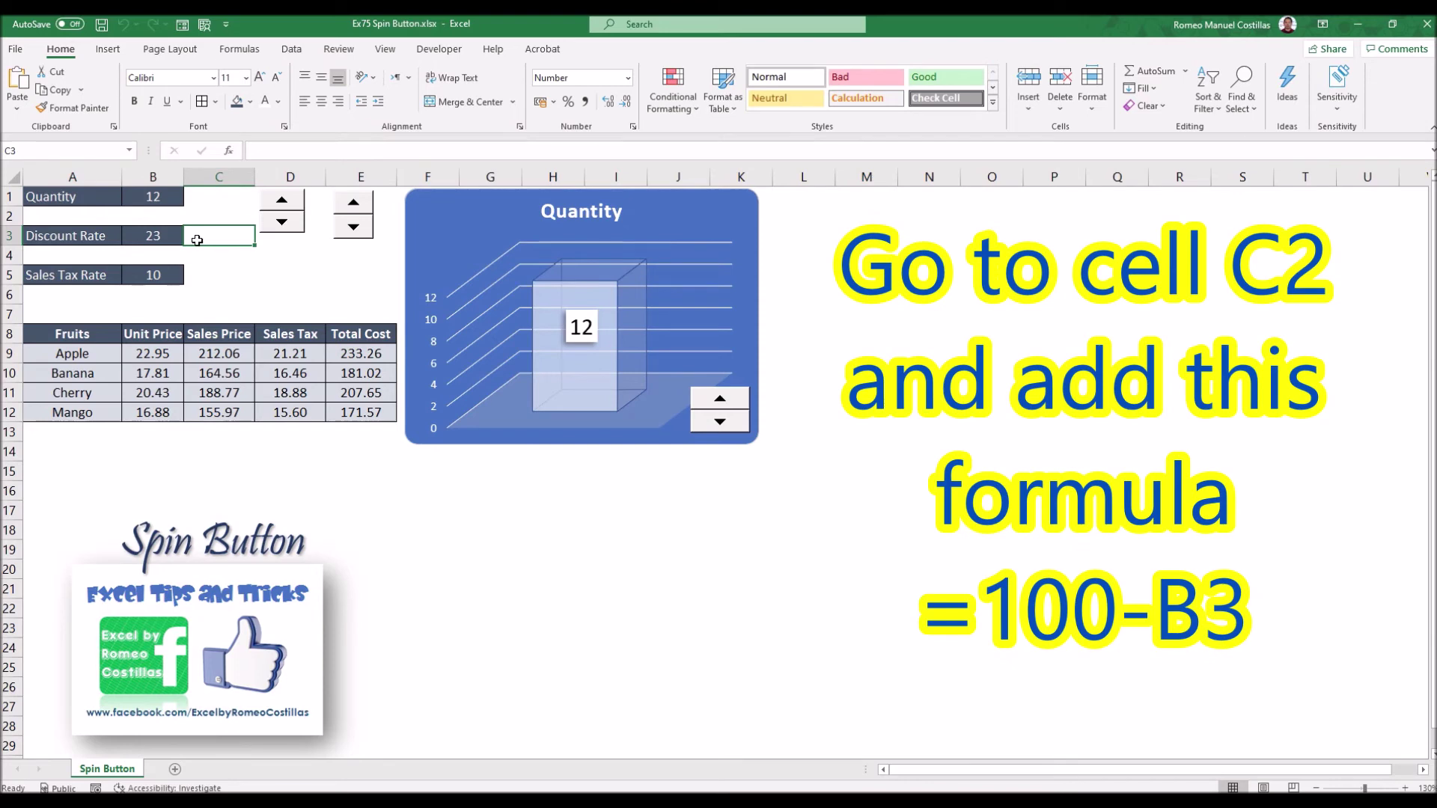
left_click(170, 237)
left_click(72, 108)
left_click(222, 238)
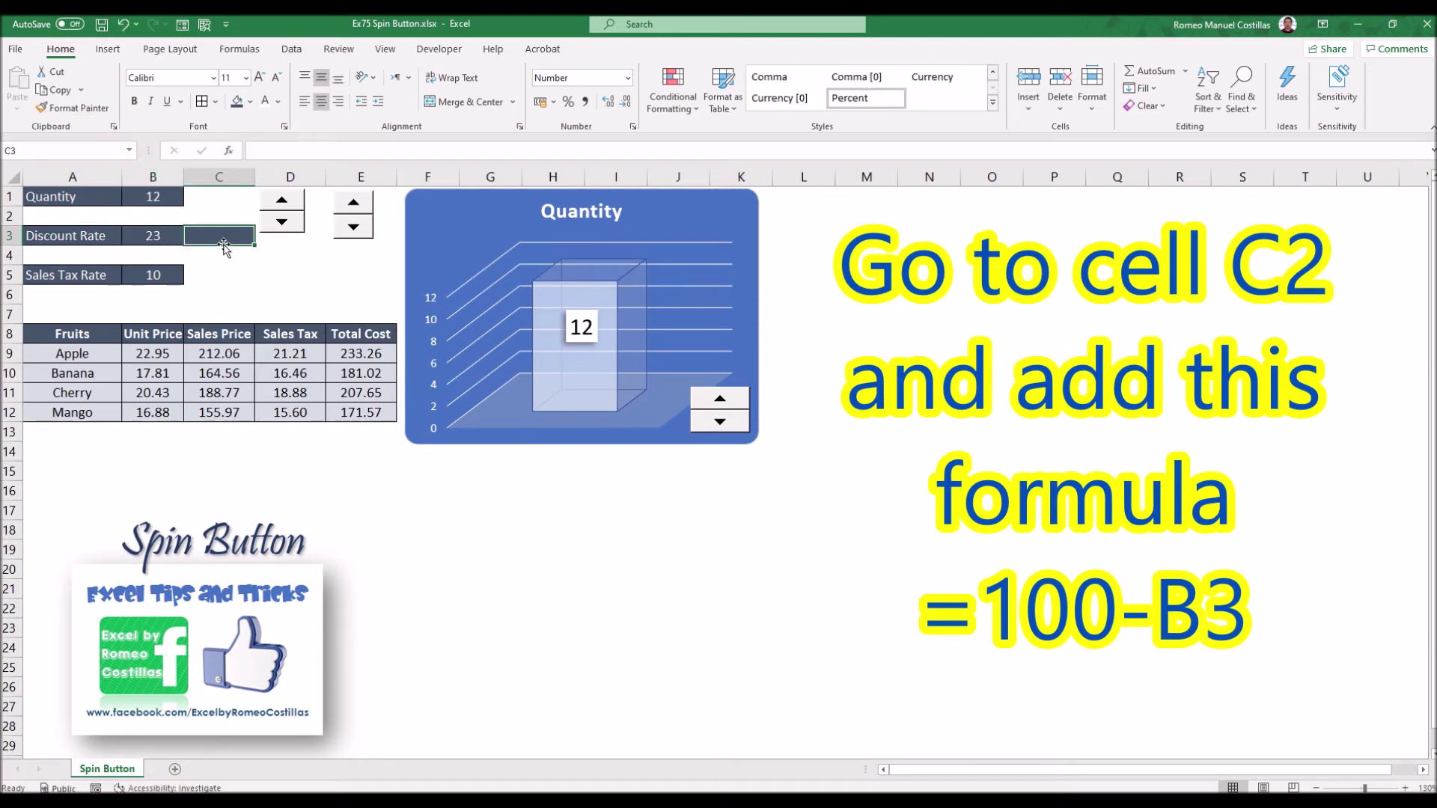
- Enter the formula =100-B3 in cell C3
type("=100-")
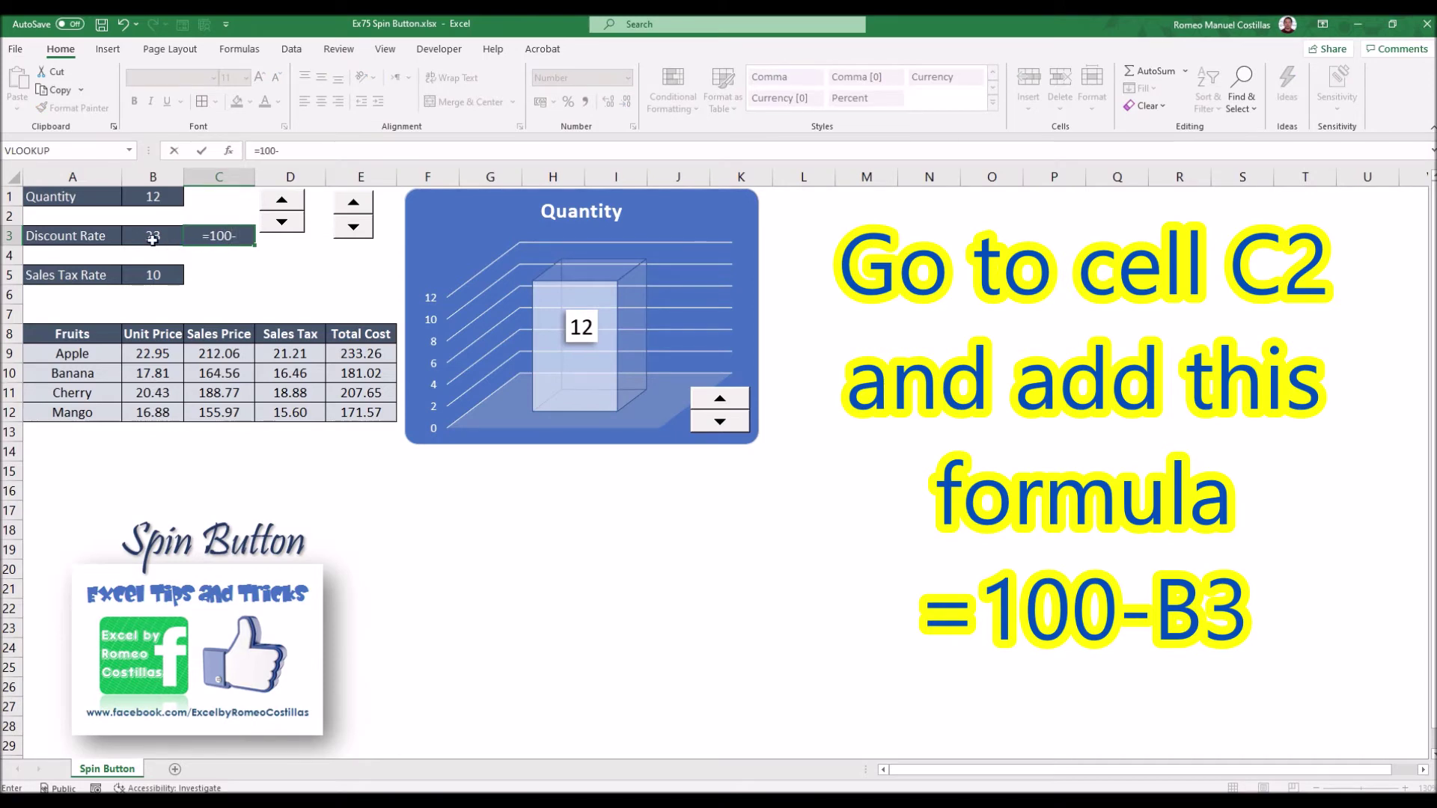
left_click(152, 238)
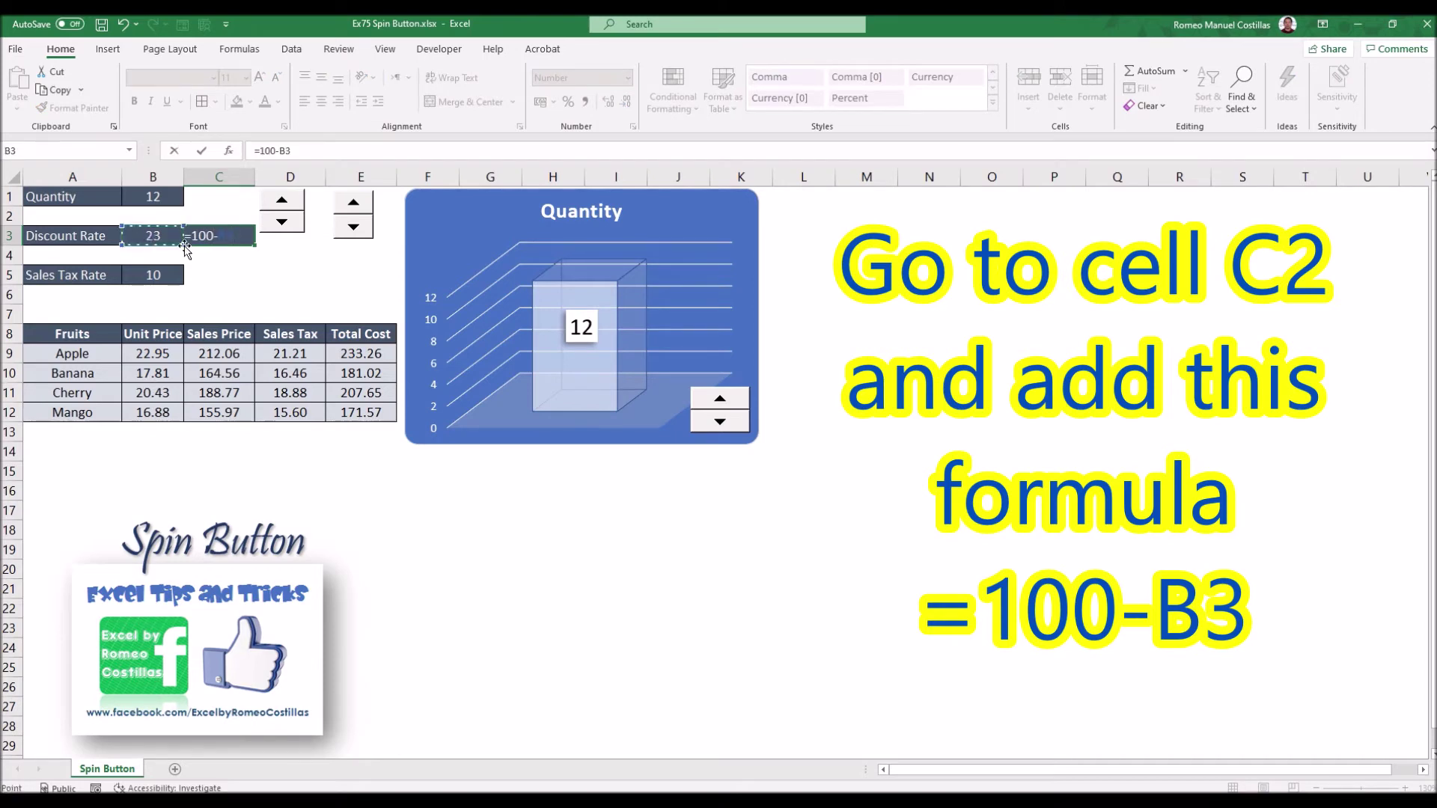
key("Return")
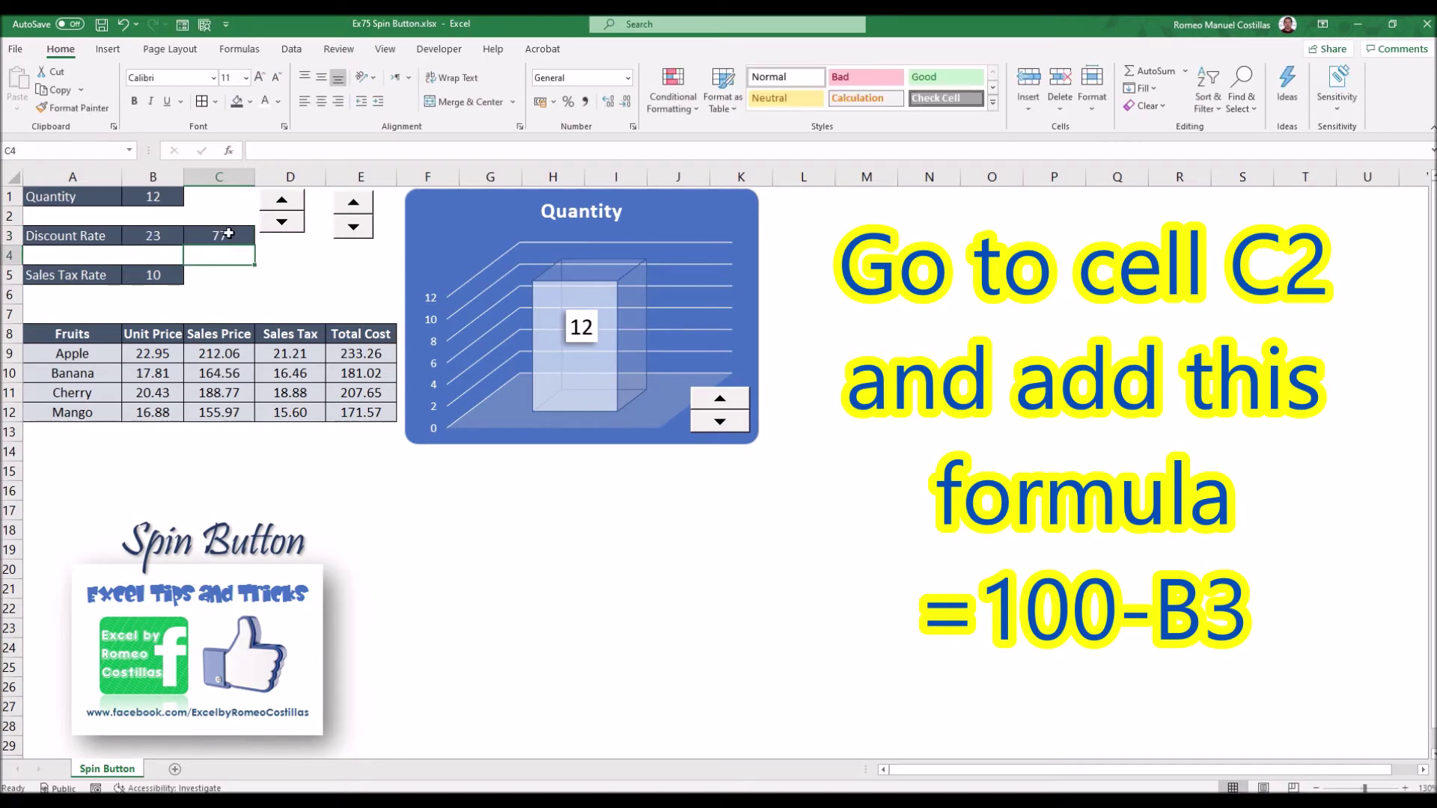
- Insert a 3-D pie chart from the discount rate range A3:C3
left_click_drag(90, 236, 194, 238)
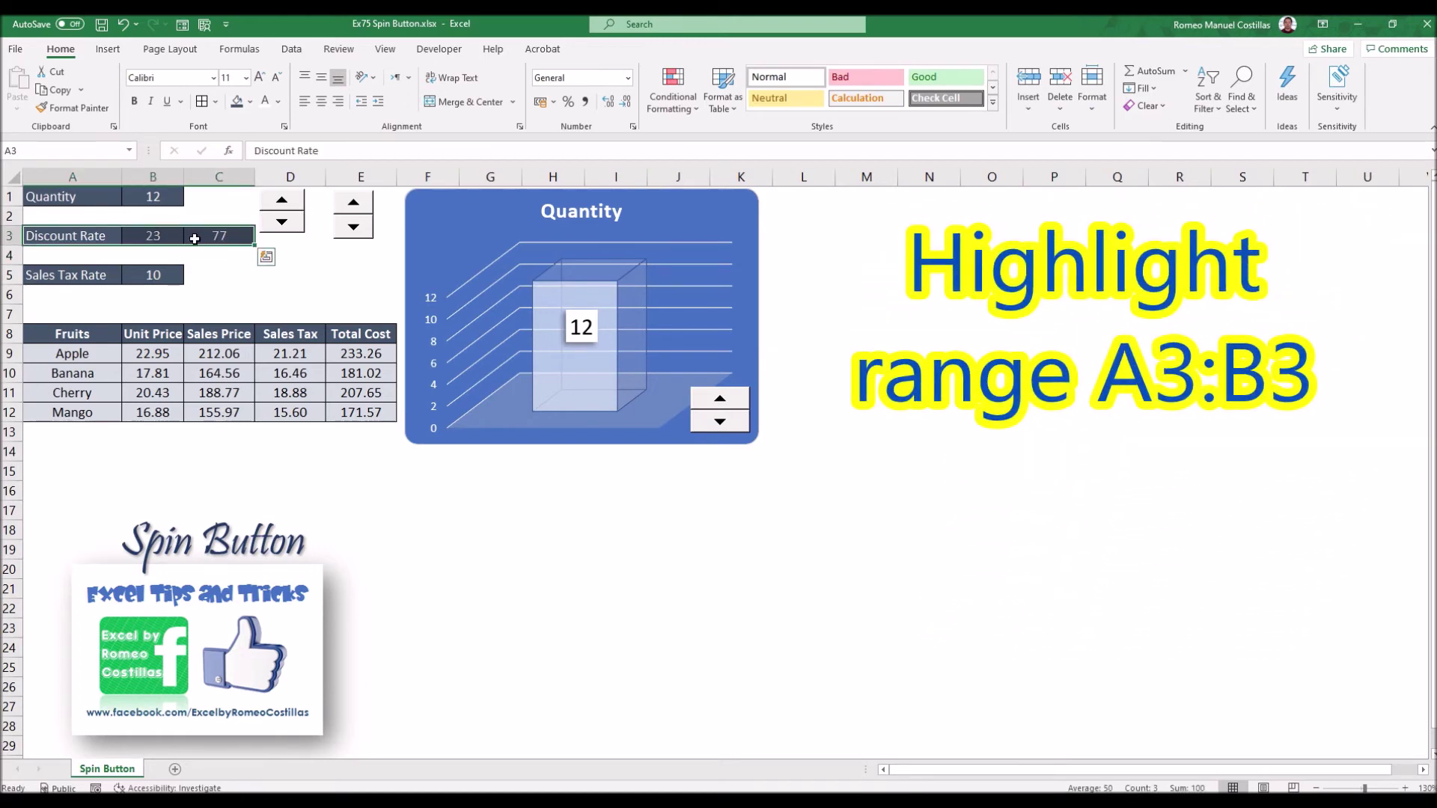
left_click(108, 49)
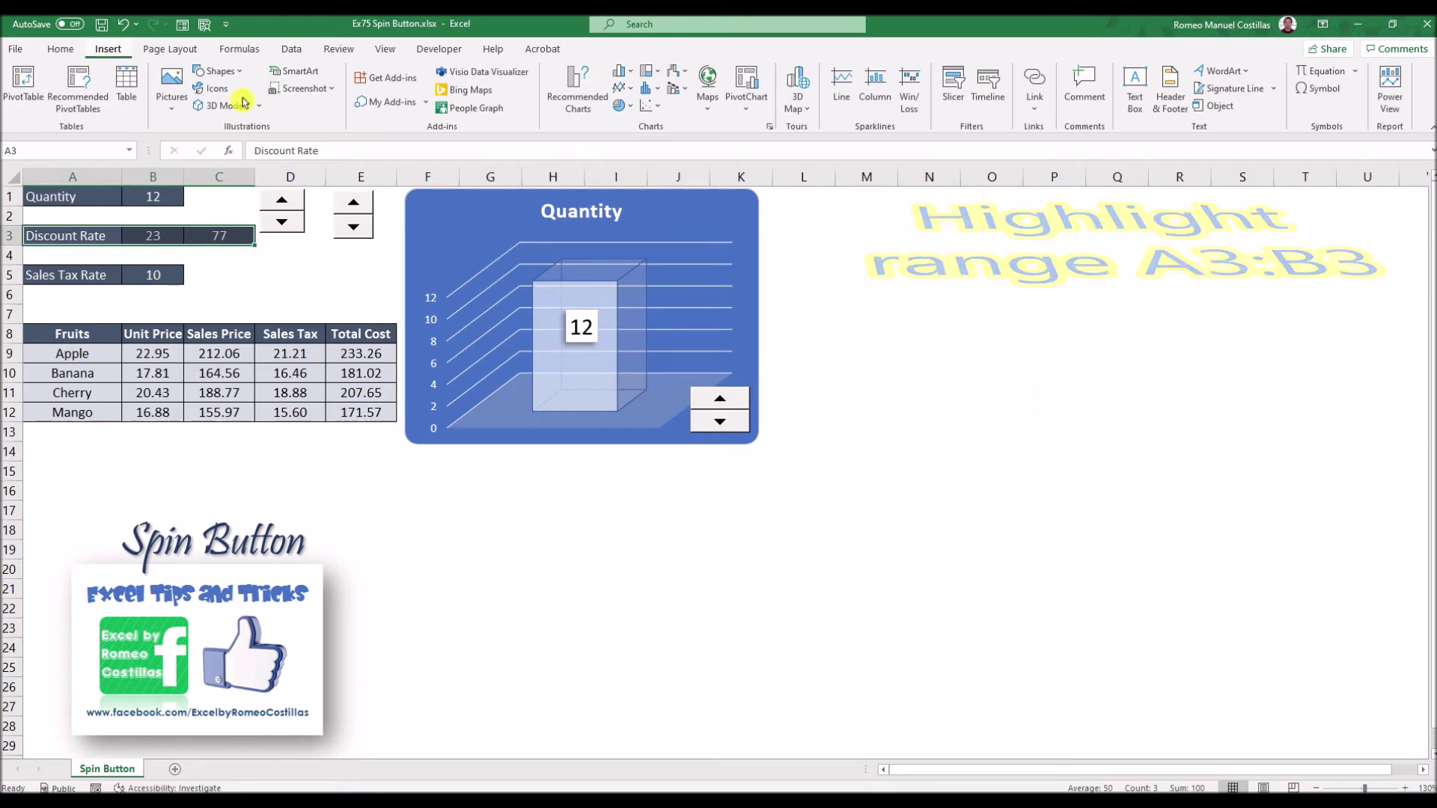
left_click(577, 90)
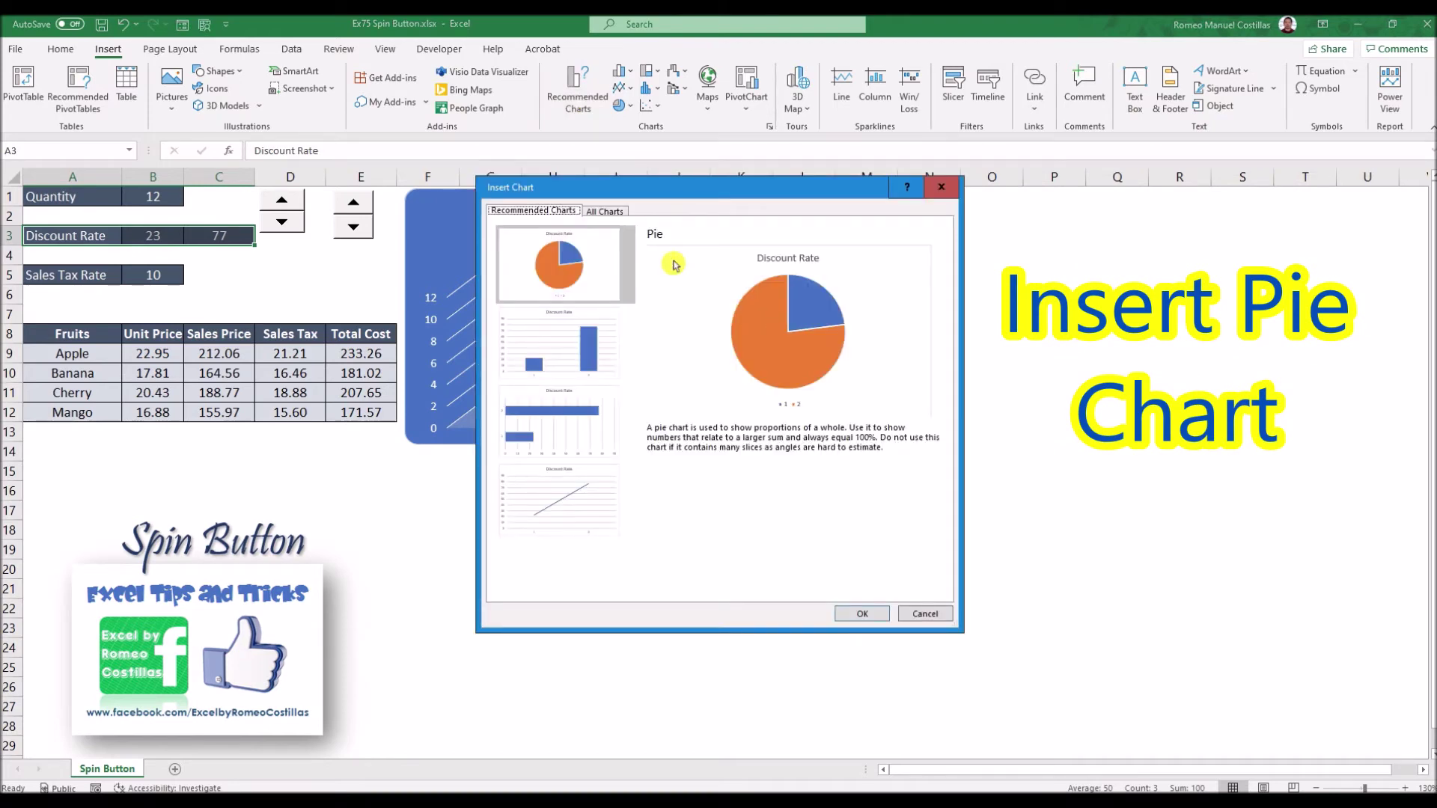
left_click(607, 212)
left_click(539, 306)
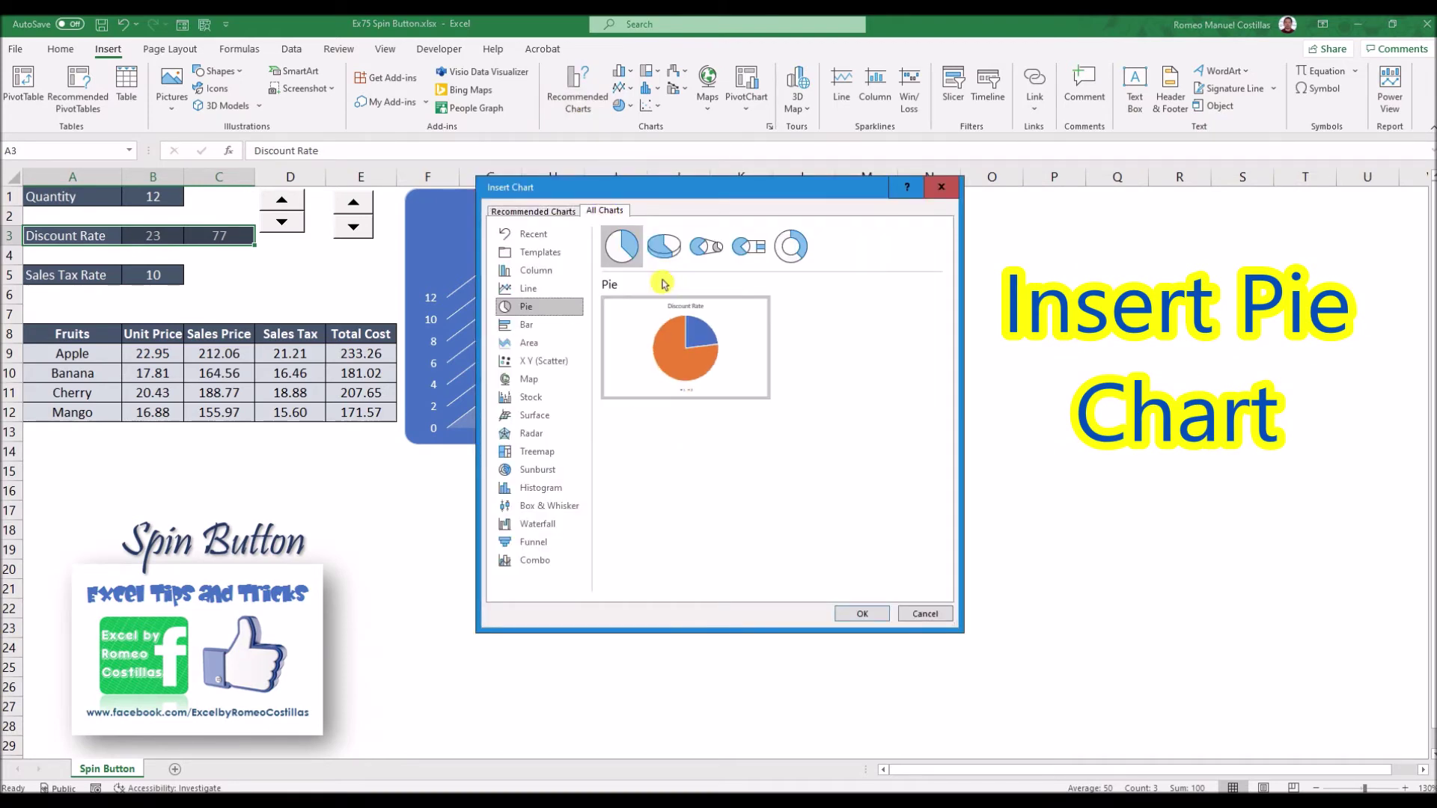
left_click(665, 252)
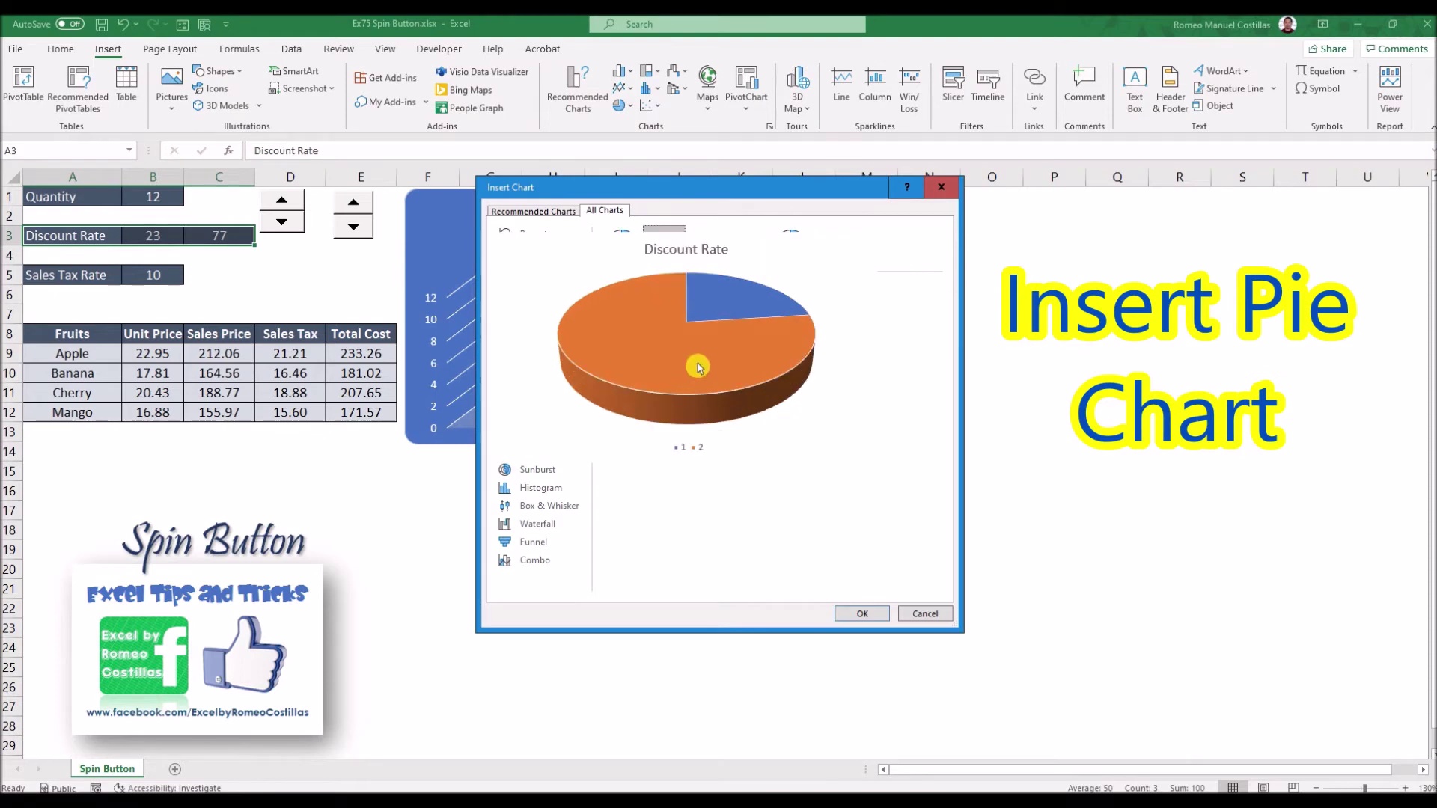
left_click(853, 613)
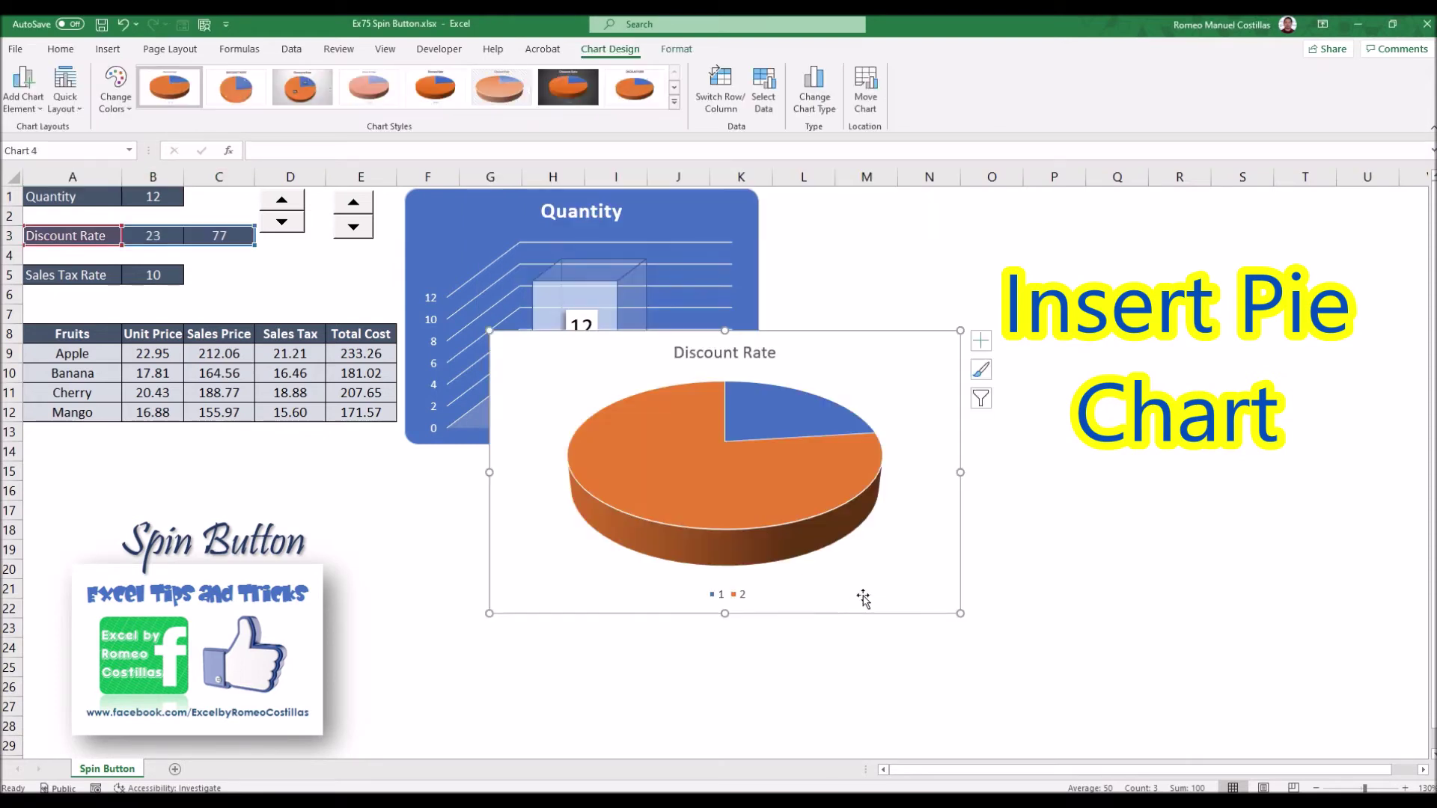
- Place the pie chart beside the Quantity chart at a smaller size and delete its legend
left_click_drag(853, 333, 1126, 194)
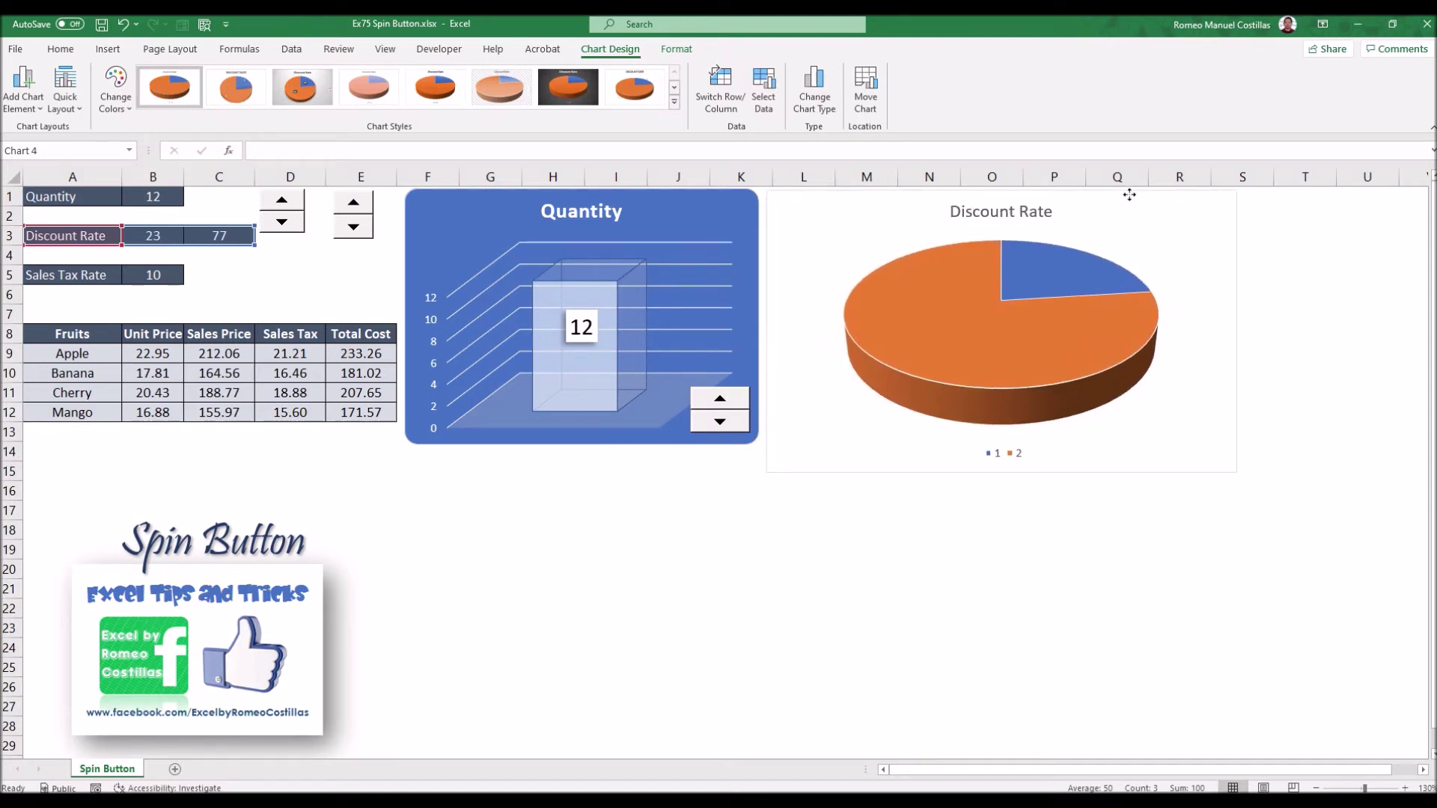
left_click_drag(1236, 472, 1125, 458)
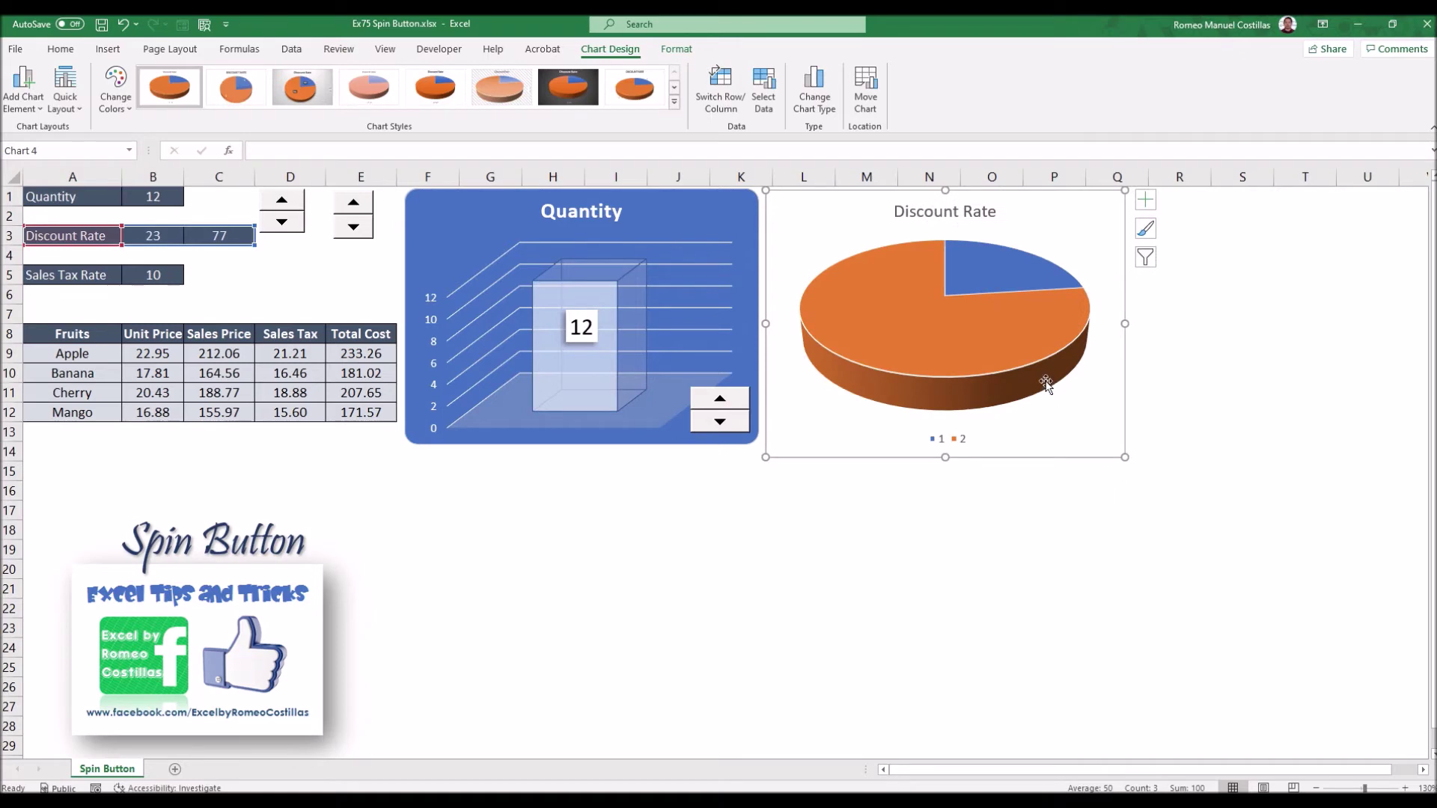
left_click(963, 443)
key("Delete")
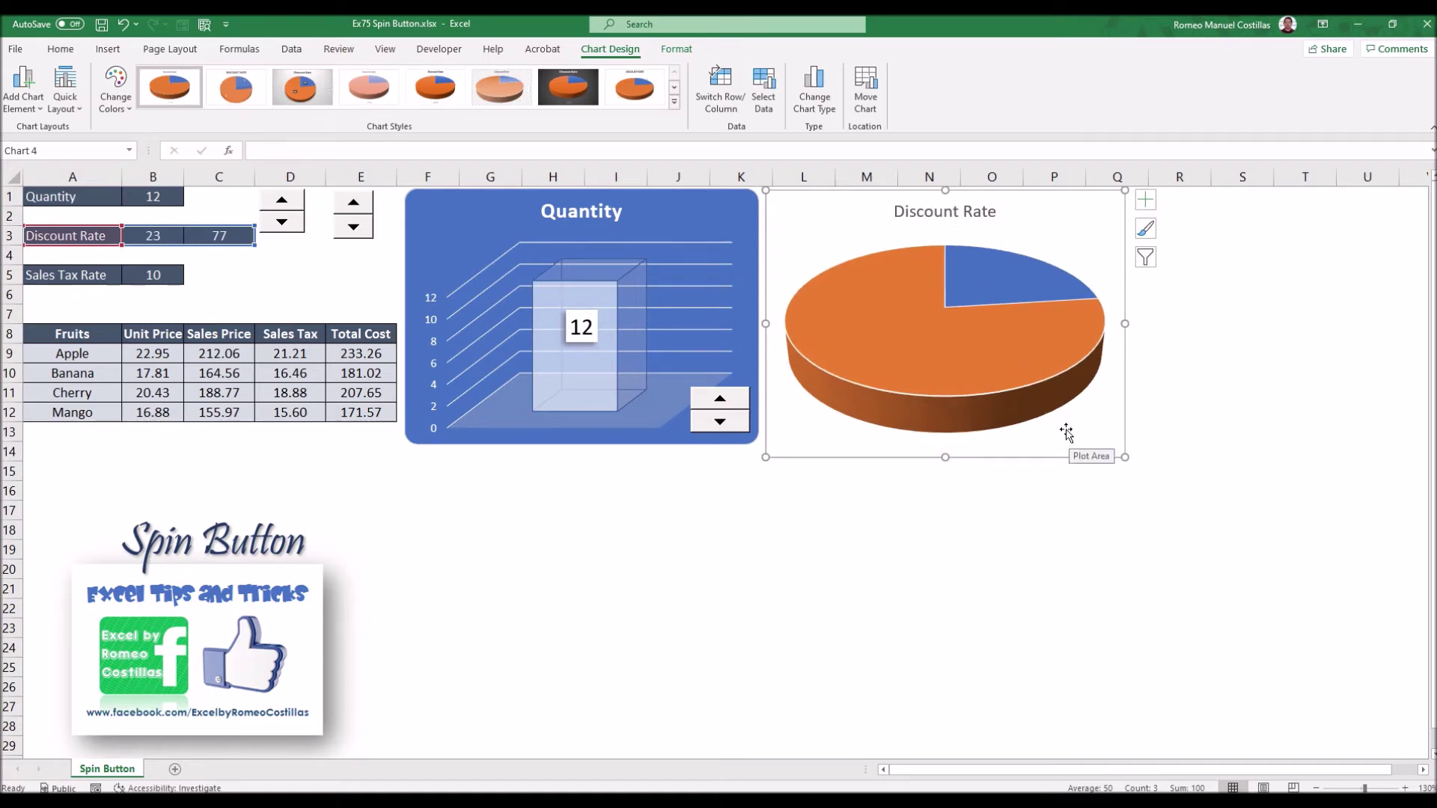
- Pull the blue slice slightly out of the pie and shorten the chart a little
left_click(1011, 272)
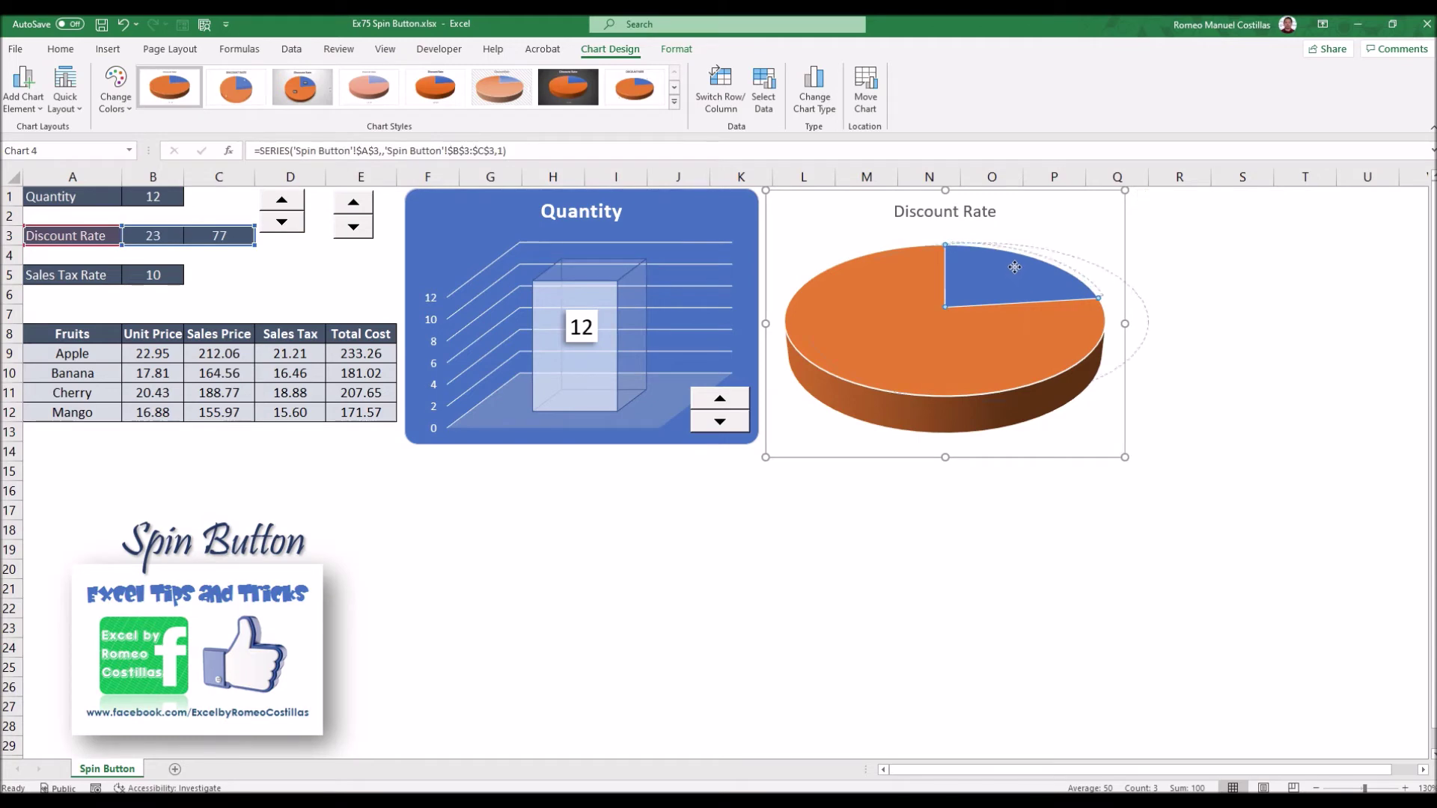
left_click_drag(1014, 267, 1017, 287)
left_click(1049, 487)
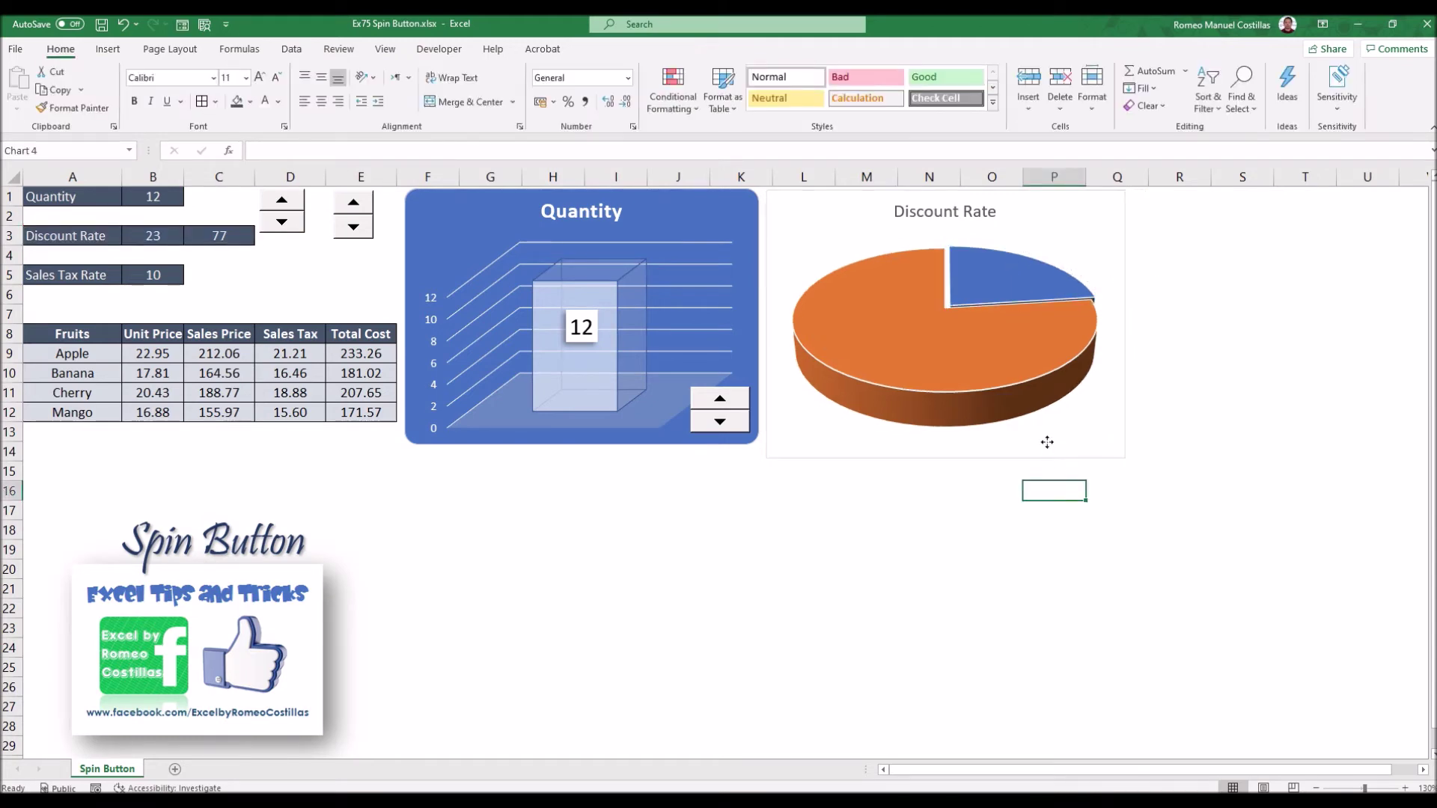
left_click(1047, 443)
left_click_drag(946, 456, 947, 449)
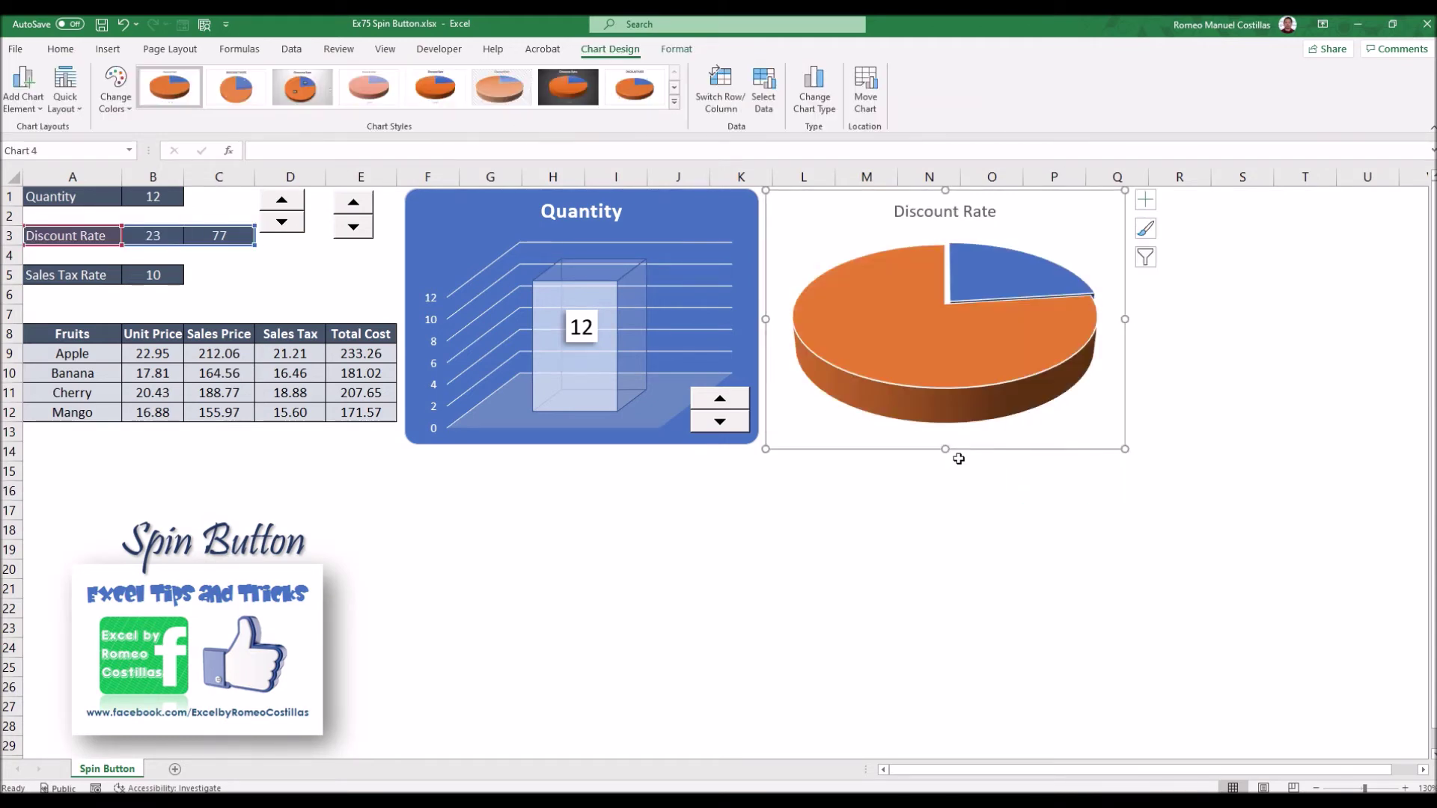
left_click(1040, 530)
- Give the Discount Rate chart area a solid blue fill and white text
left_click(842, 219)
right_click(853, 221)
left_click(936, 589)
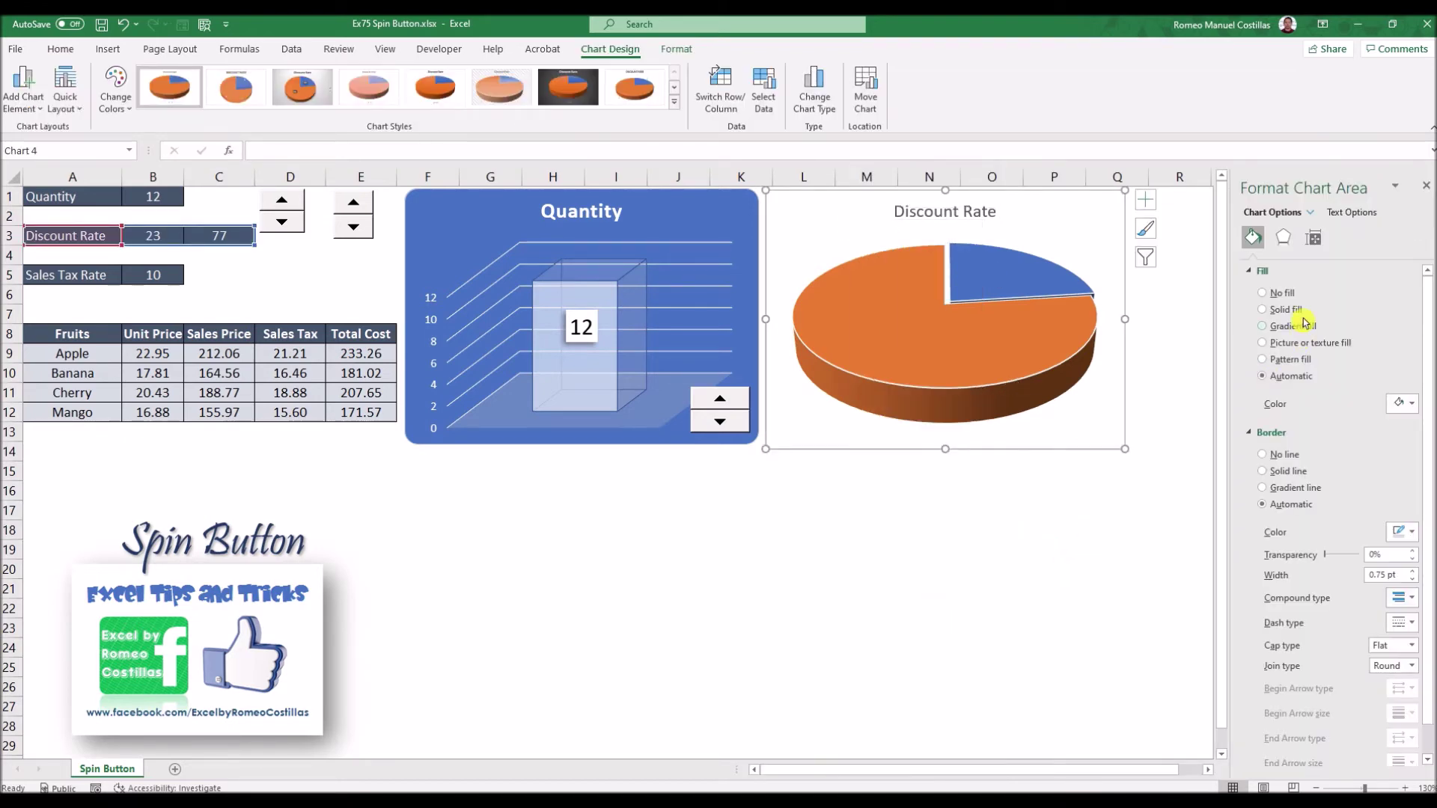
left_click(61, 49)
left_click(277, 102)
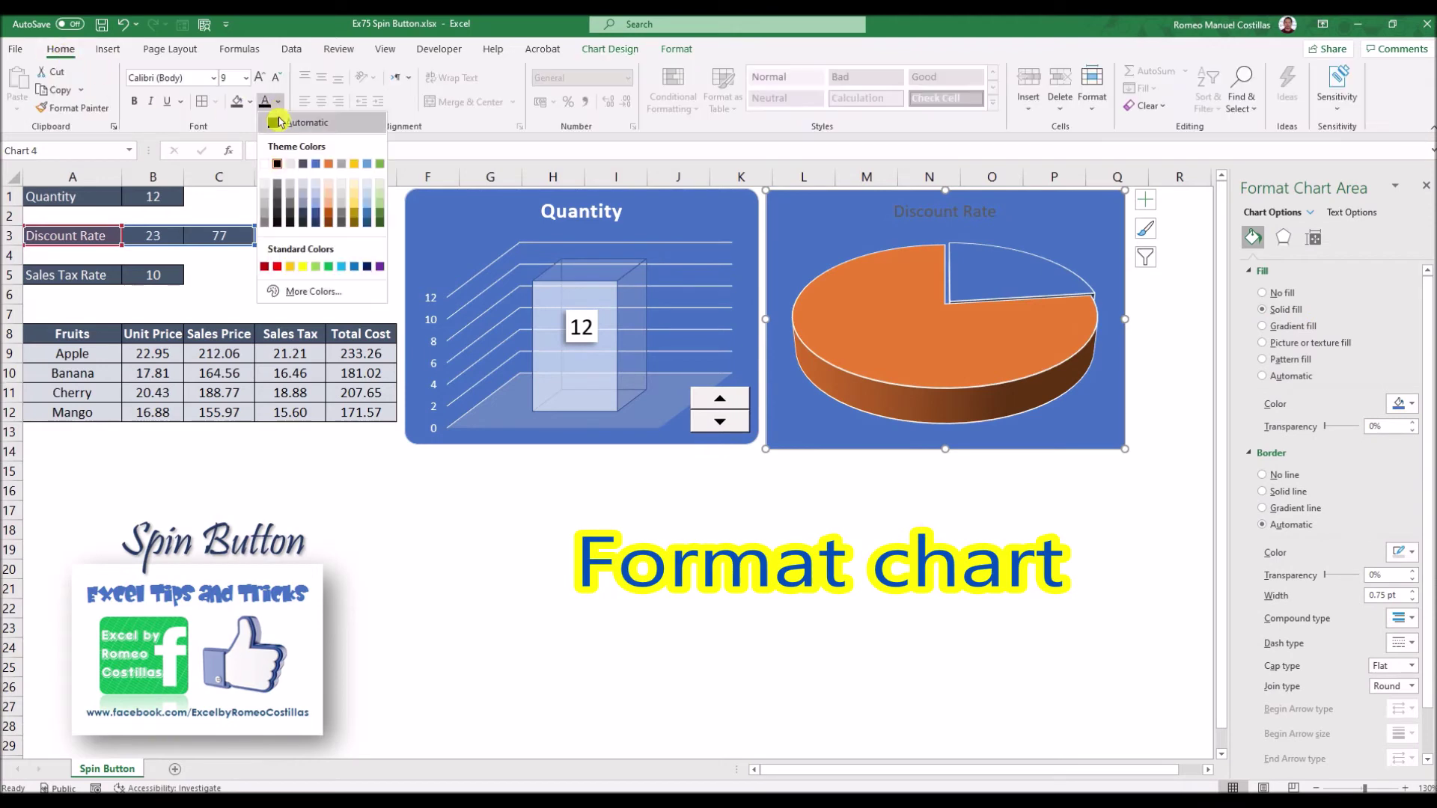
left_click(273, 162)
- Fill the discount slice of the pie with green
left_click(976, 280)
left_click(976, 280)
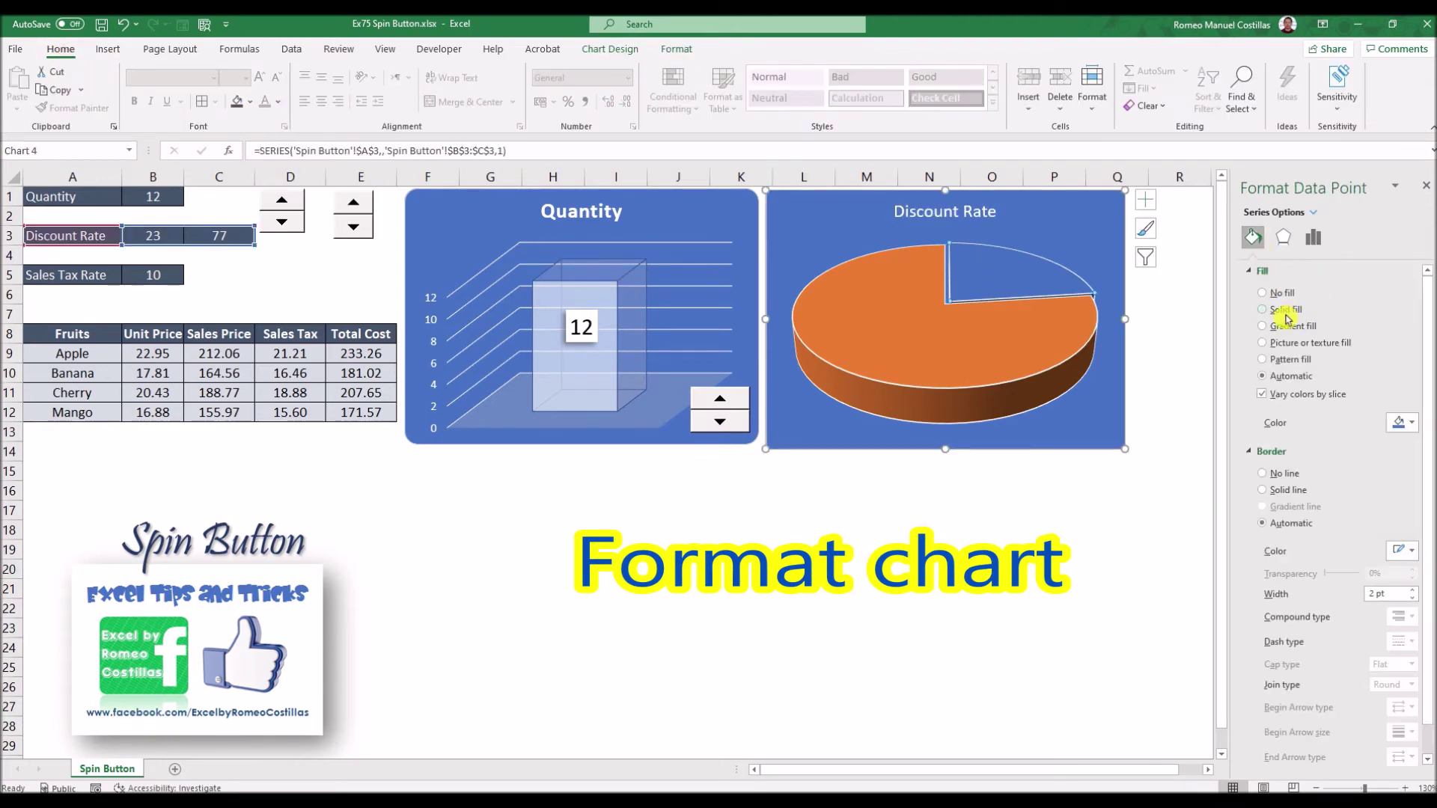
left_click(1415, 423)
left_click(1385, 565)
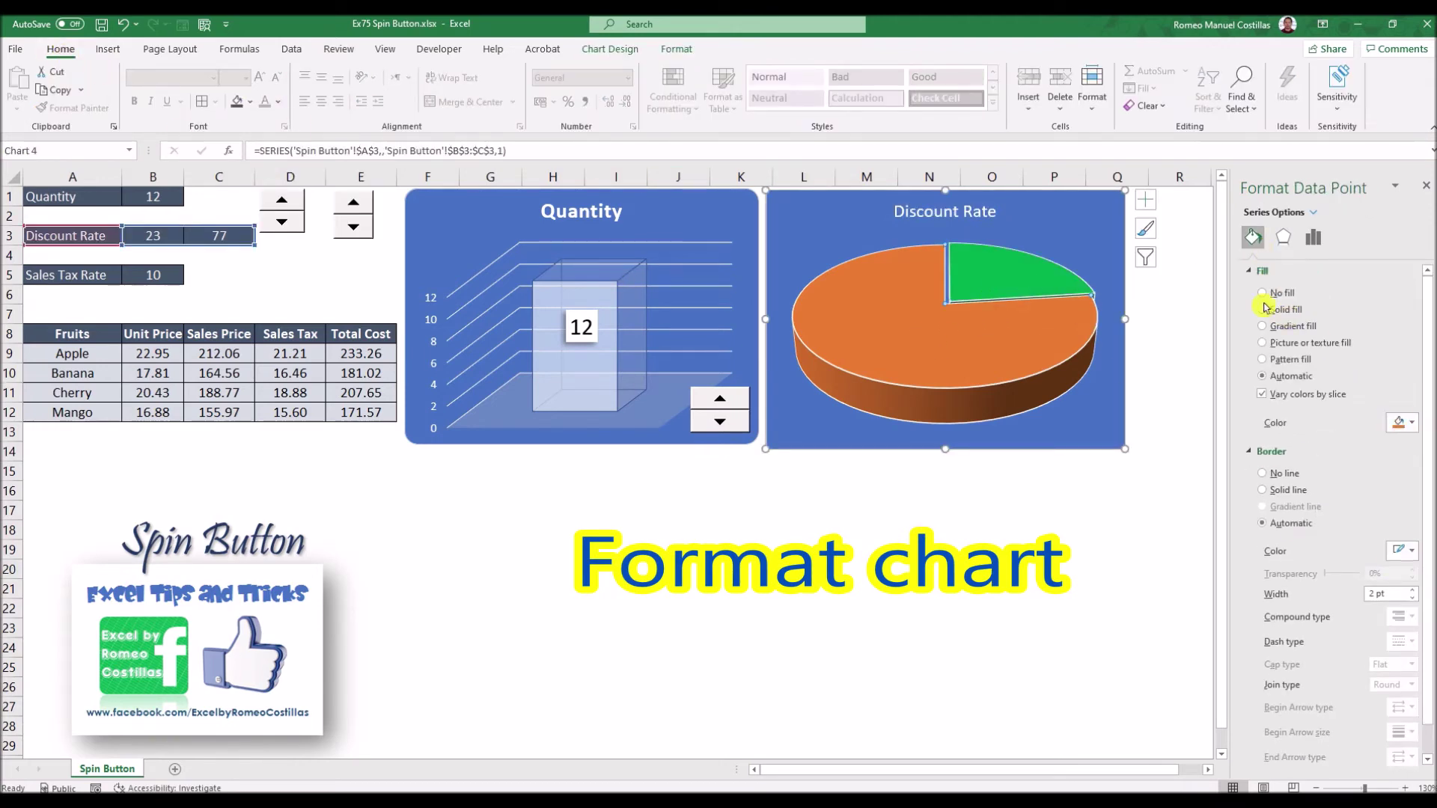
- Fill the large remaining slice of the pie with gray
left_click(925, 343)
left_click(1396, 422)
left_click(1412, 423)
left_click(1334, 481)
- Pull the green slice further out of the pie to a 9% point explosion
left_click(1075, 524)
left_click(987, 267)
left_click_drag(987, 268, 992, 264)
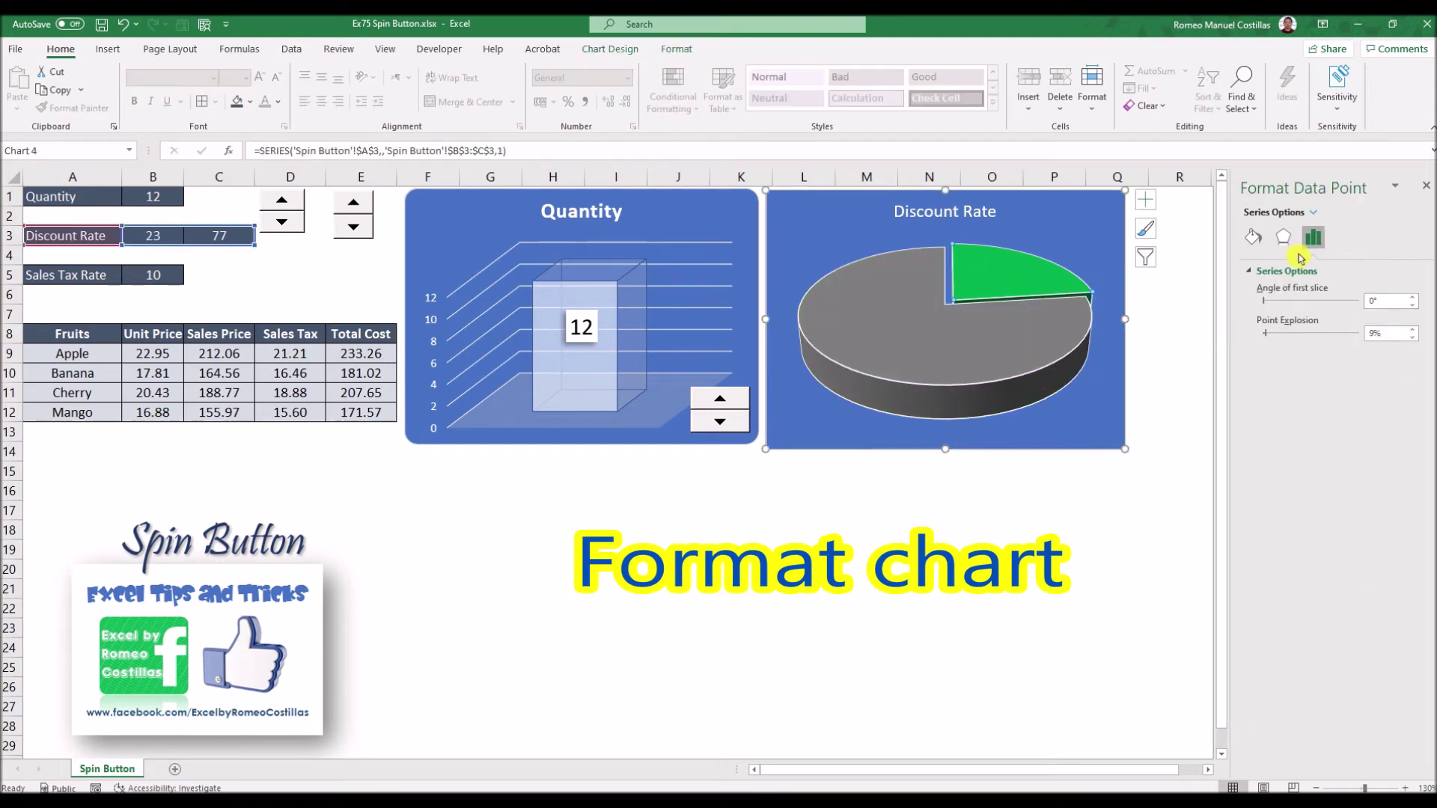
left_click(1282, 237)
left_click(1279, 486)
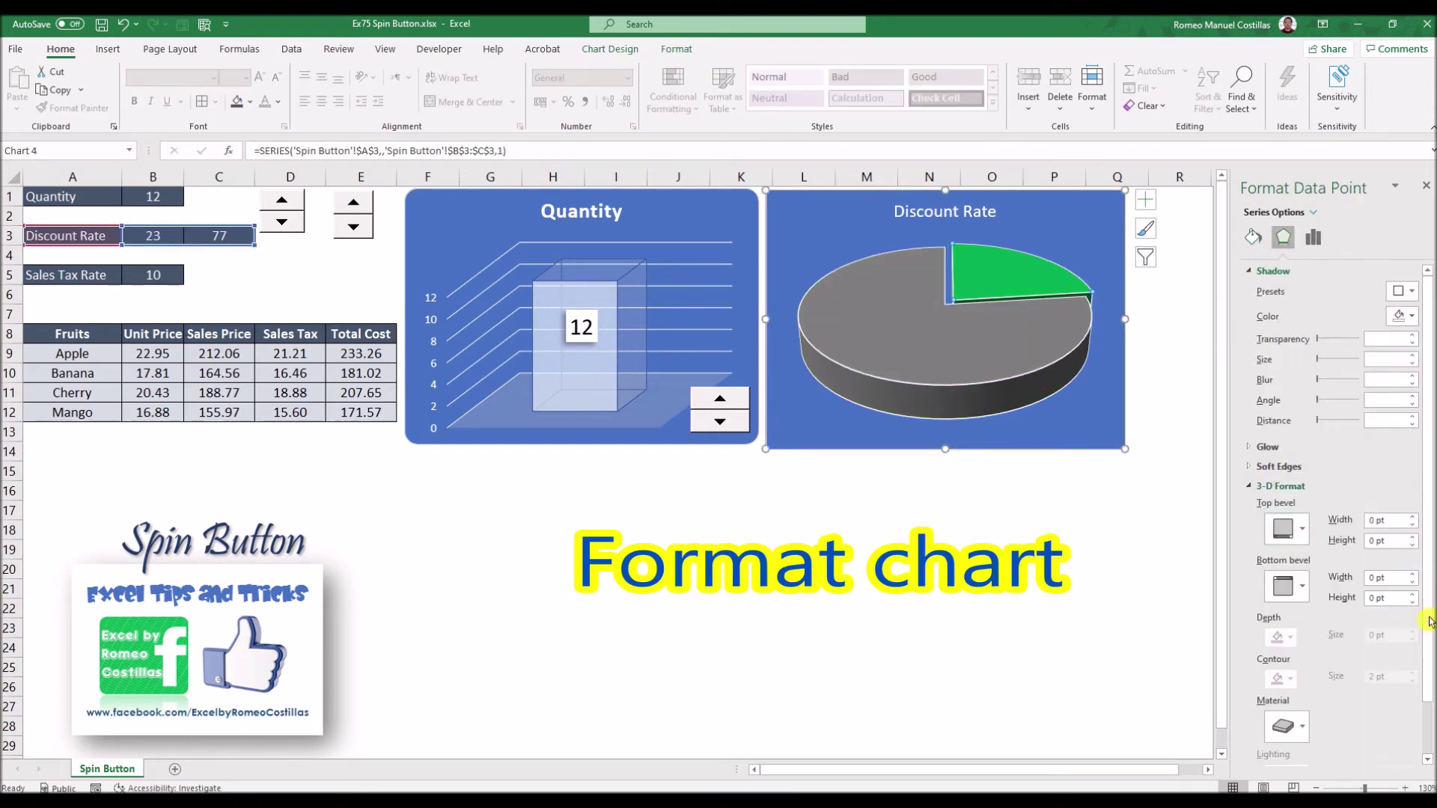
scroll(1358, 549, "down", 2)
left_click(1074, 570)
- Give the Discount Rate chart's border rounded corners
left_click(1110, 389)
scroll(1330, 607, "down", 1)
left_click(1079, 202)
scroll(1332, 704, "down", 1)
left_click(1269, 752)
left_click(1095, 632)
- Make the Discount Rate chart title bold and add a data label to the green slice
left_click(963, 212)
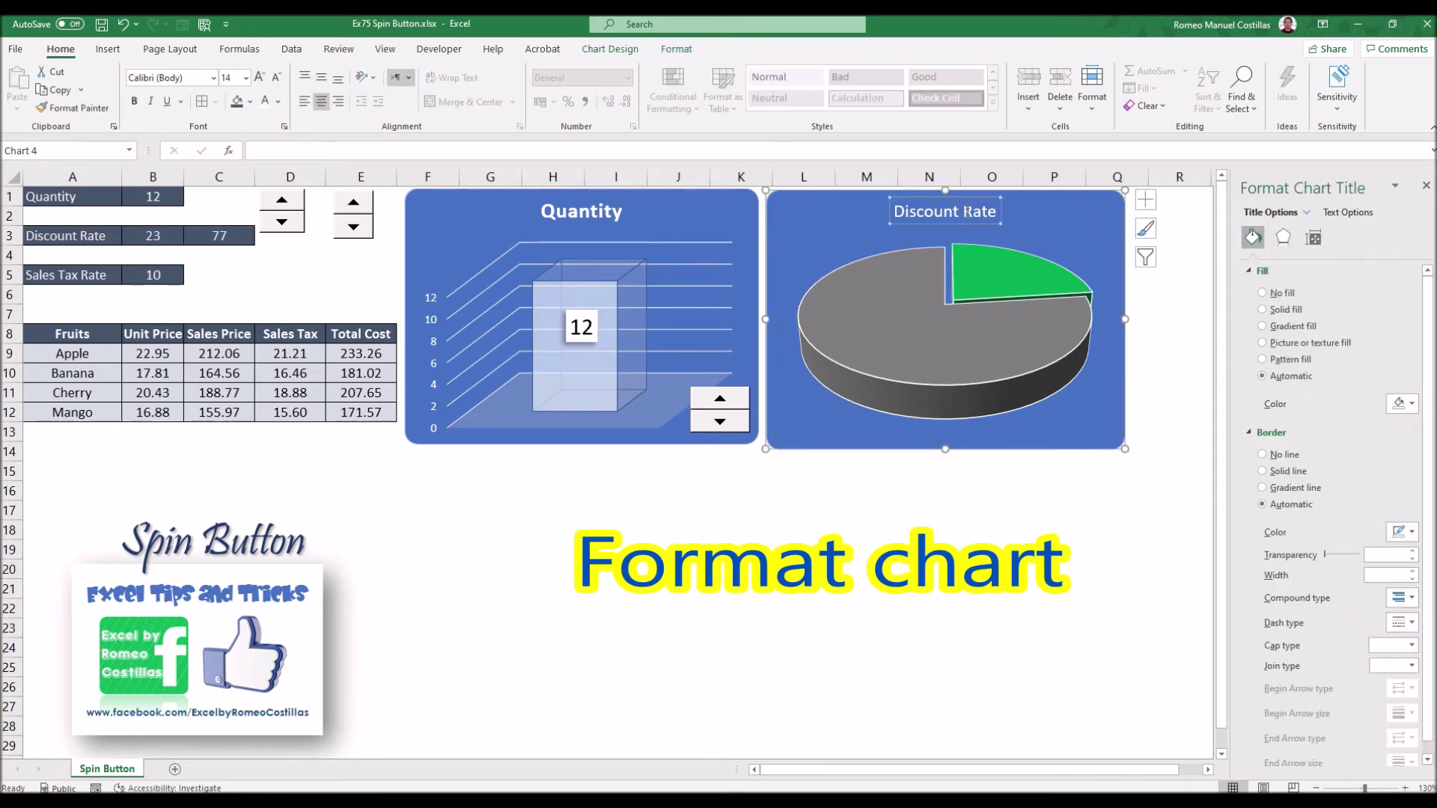
left_click(1001, 508)
right_click(997, 275)
left_click(1040, 393)
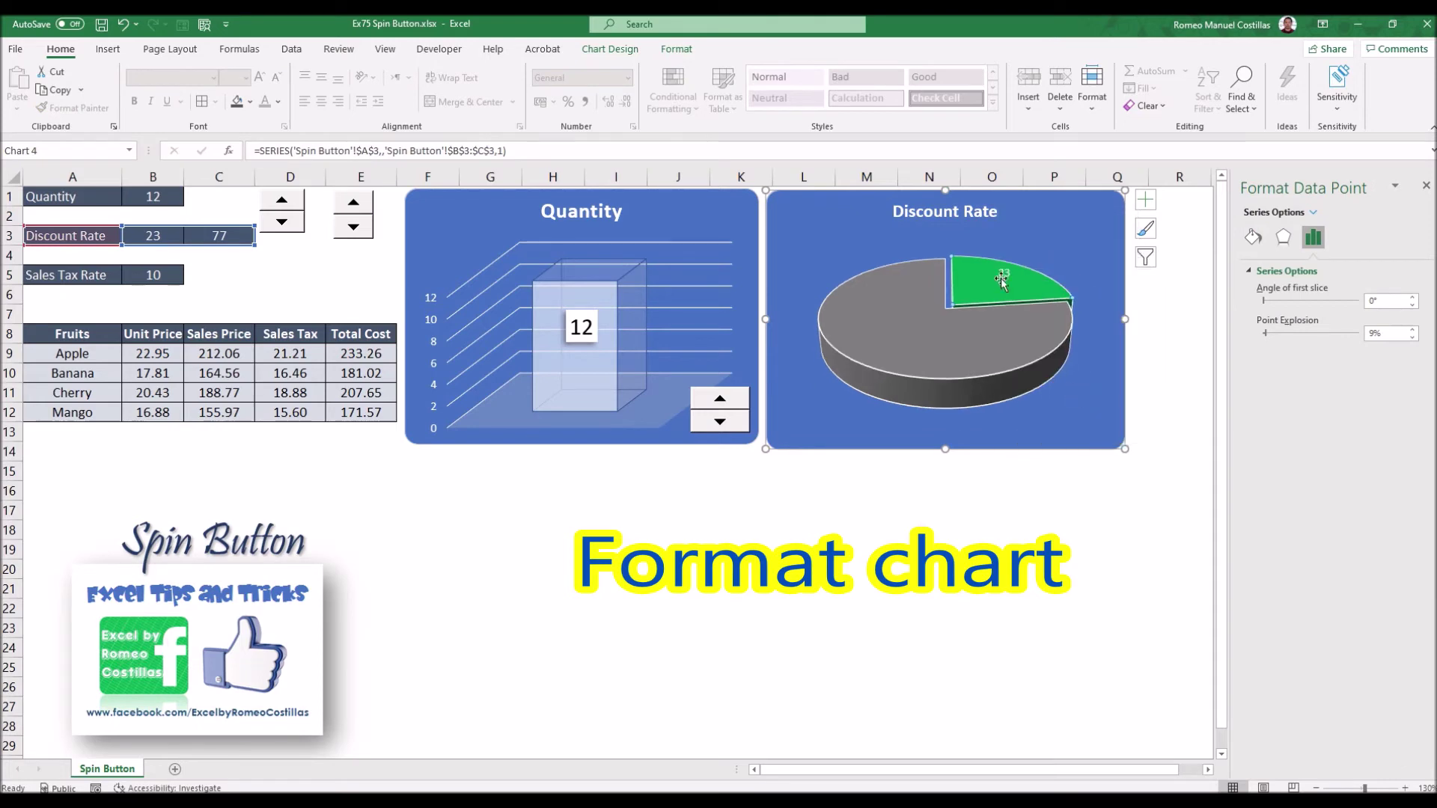
- Set the green slice's data label to font size 15 with a solid white fill
left_click(986, 278)
type("15")
key("Return")
left_click(1253, 239)
left_click(1285, 311)
left_click(1404, 405)
left_click(1328, 443)
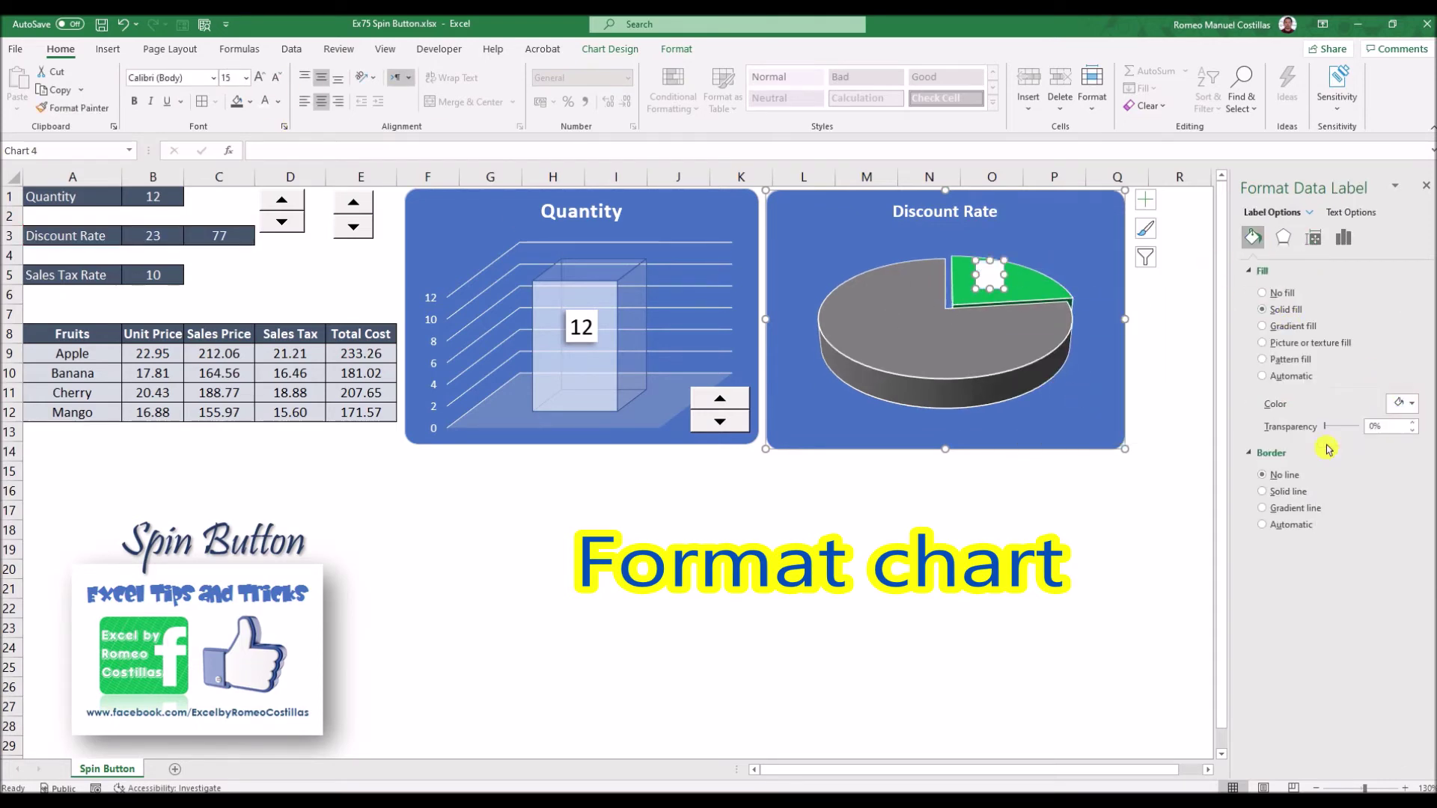
- Set the green slice's data label text to black and give its box a shadow
left_click(1283, 238)
left_click(277, 101)
left_click(277, 164)
left_click(867, 529)
left_click(989, 276)
left_click(888, 570)
- Examine the soft edges and 3-D format options of the pie series and close the formatting options
left_click(994, 354)
right_click(994, 354)
left_click(1259, 241)
left_click(1282, 239)
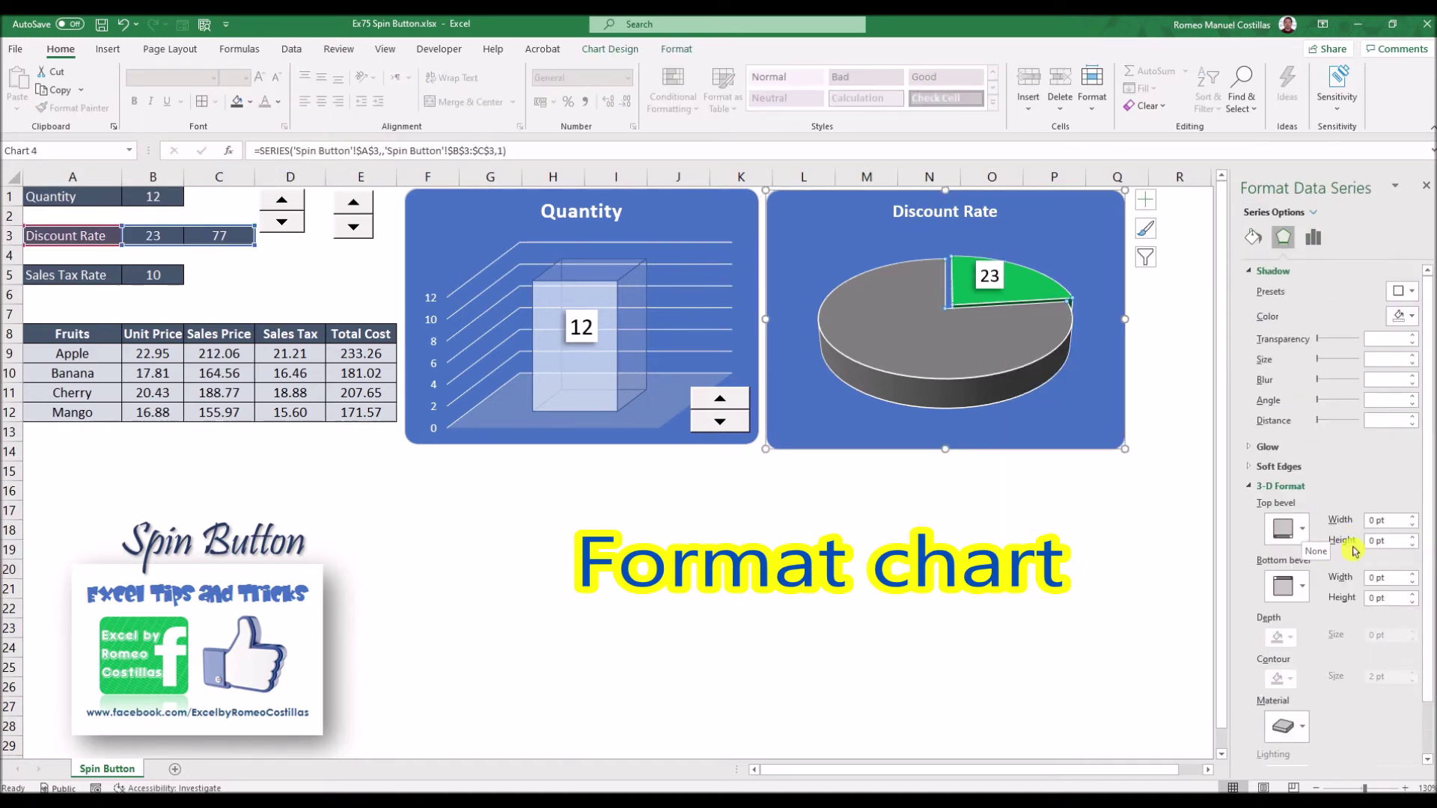
scroll(1300, 531, "down", 1)
left_click(1302, 473)
left_click(1289, 407)
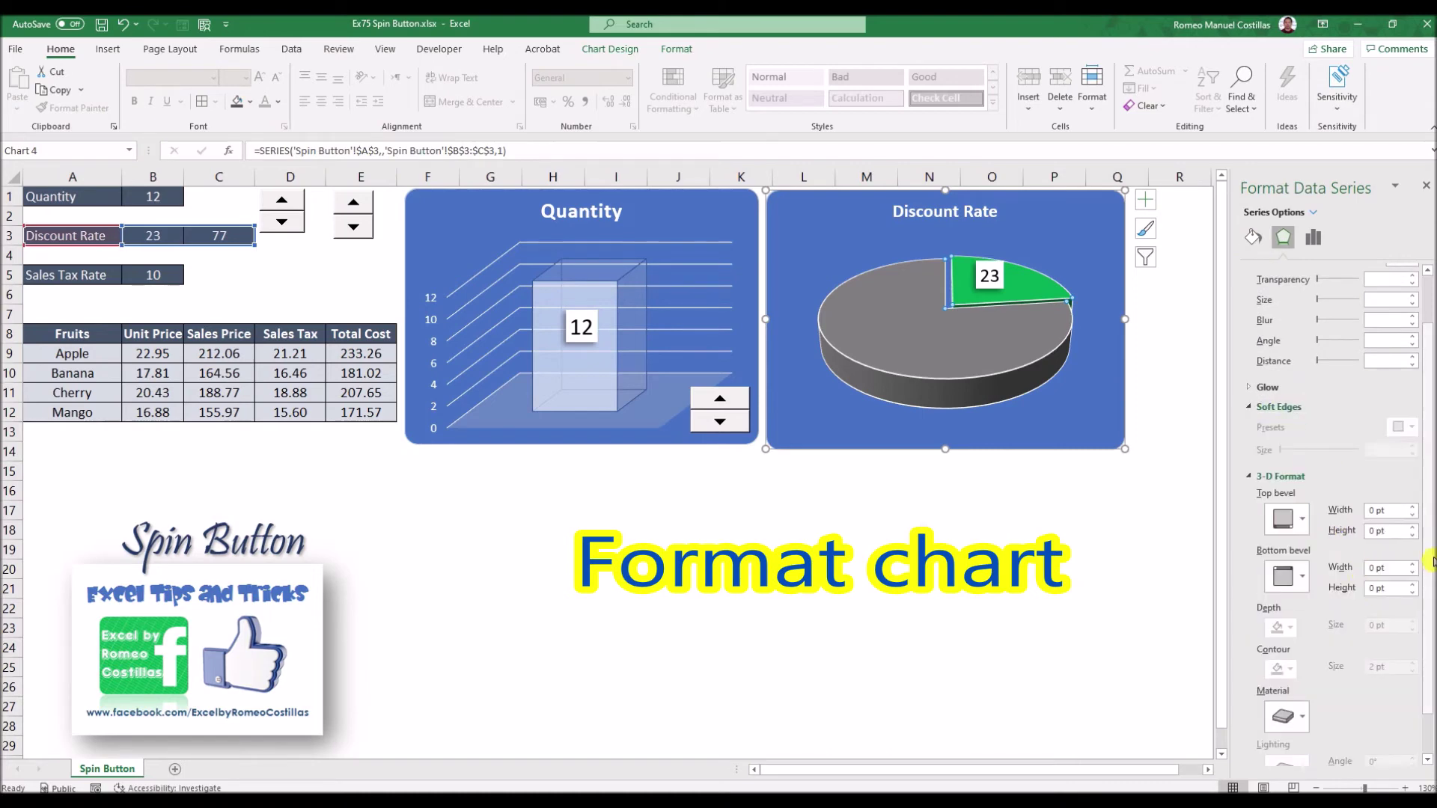
left_click_drag(1428, 565, 1429, 516)
left_click(1275, 450)
left_click(1064, 512)
left_click(1425, 190)
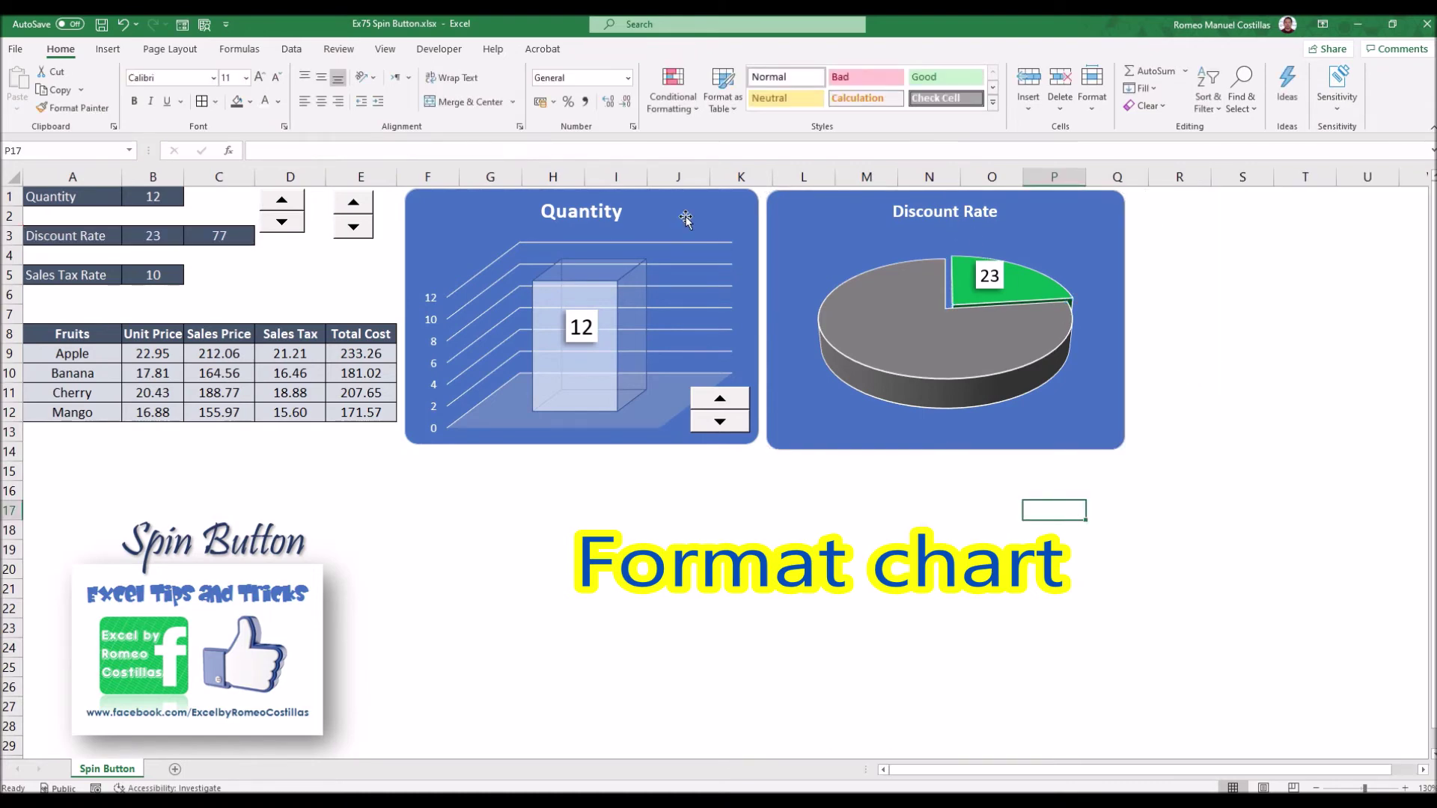
- Set the font size of the Discount Rate chart title to 16
left_click(945, 213)
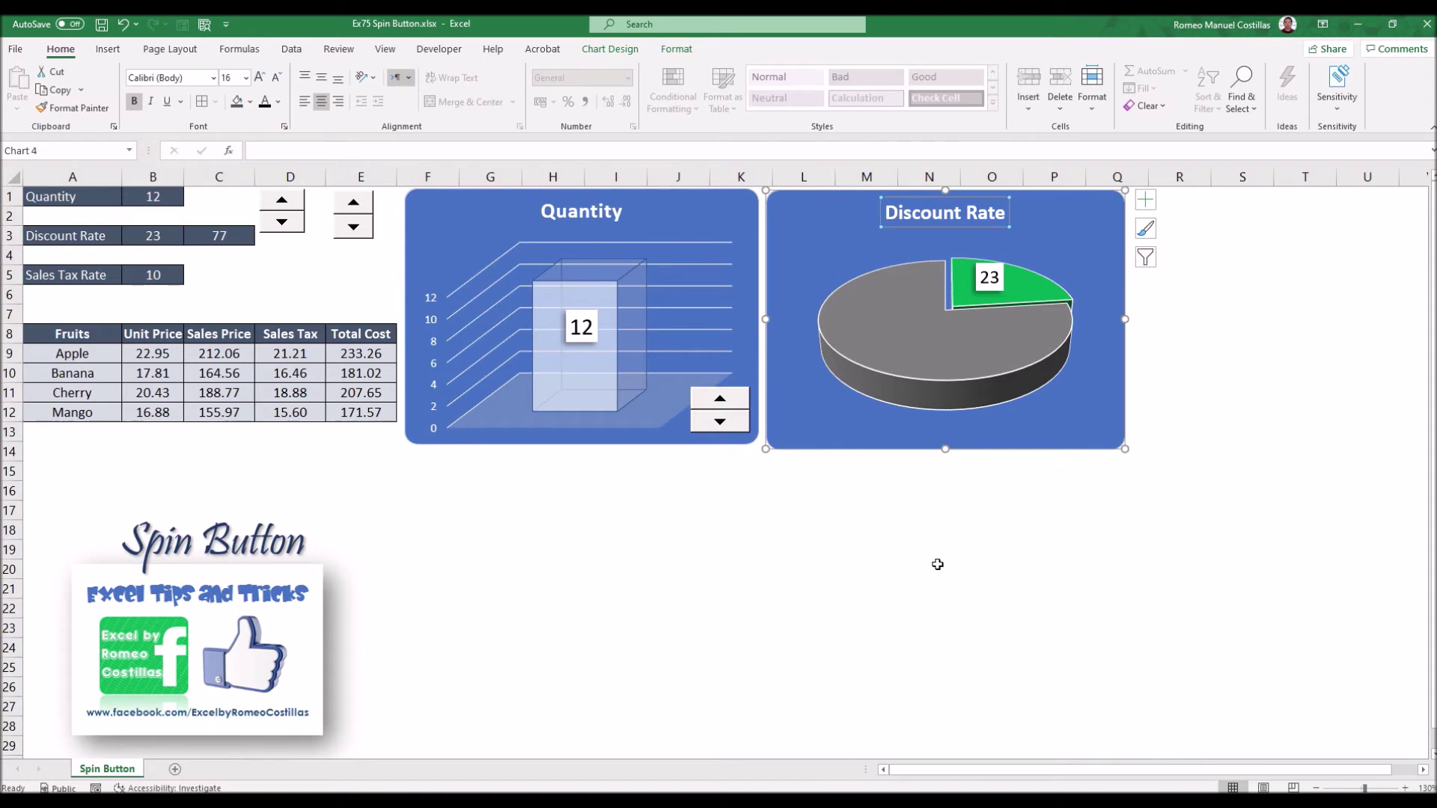
left_click(938, 565)
- Bring the discount rate spin button to the front and move it onto the pie chart's lower-right corner
right_click(290, 220)
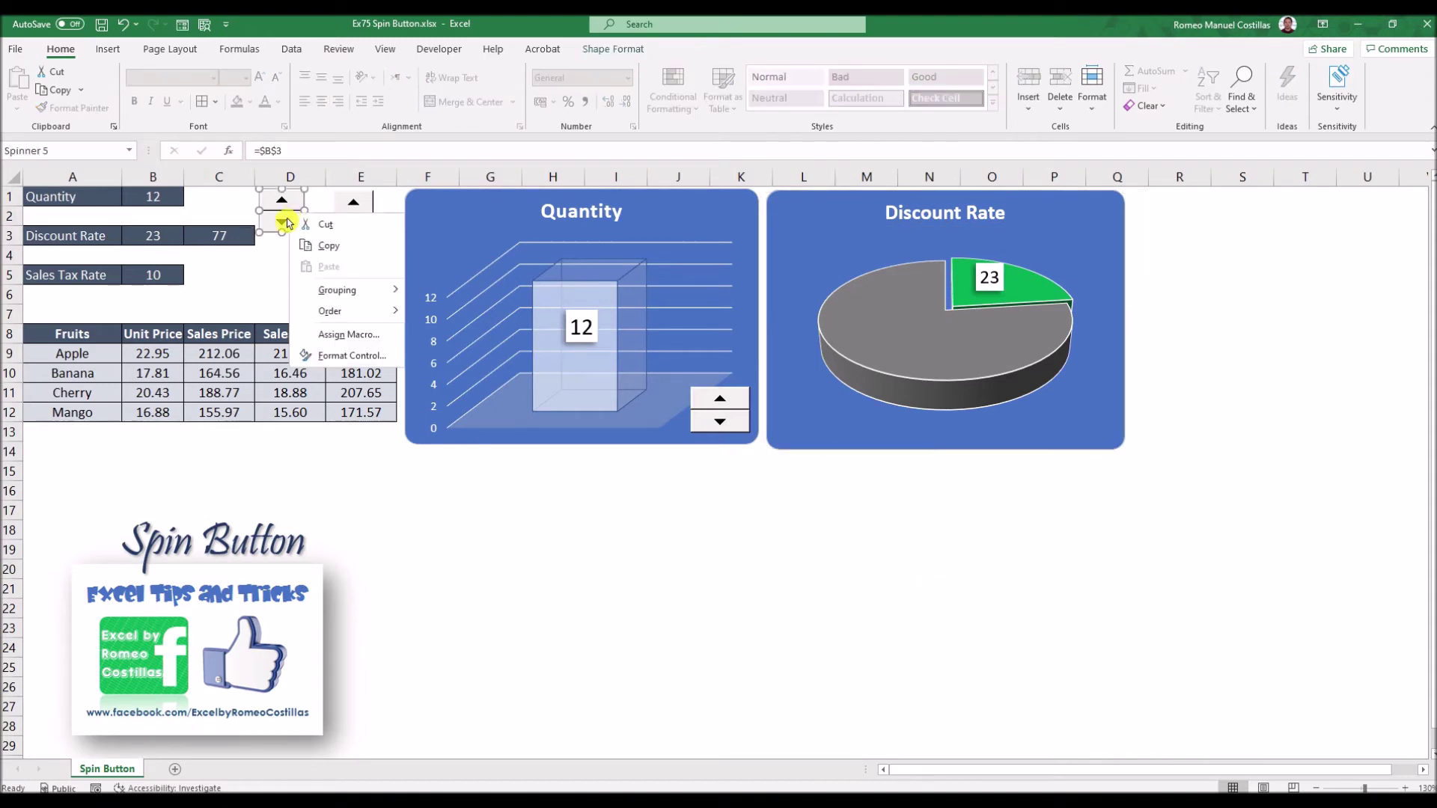
mouse_move(378, 312)
left_click(435, 315)
left_click_drag(293, 228, 1088, 430)
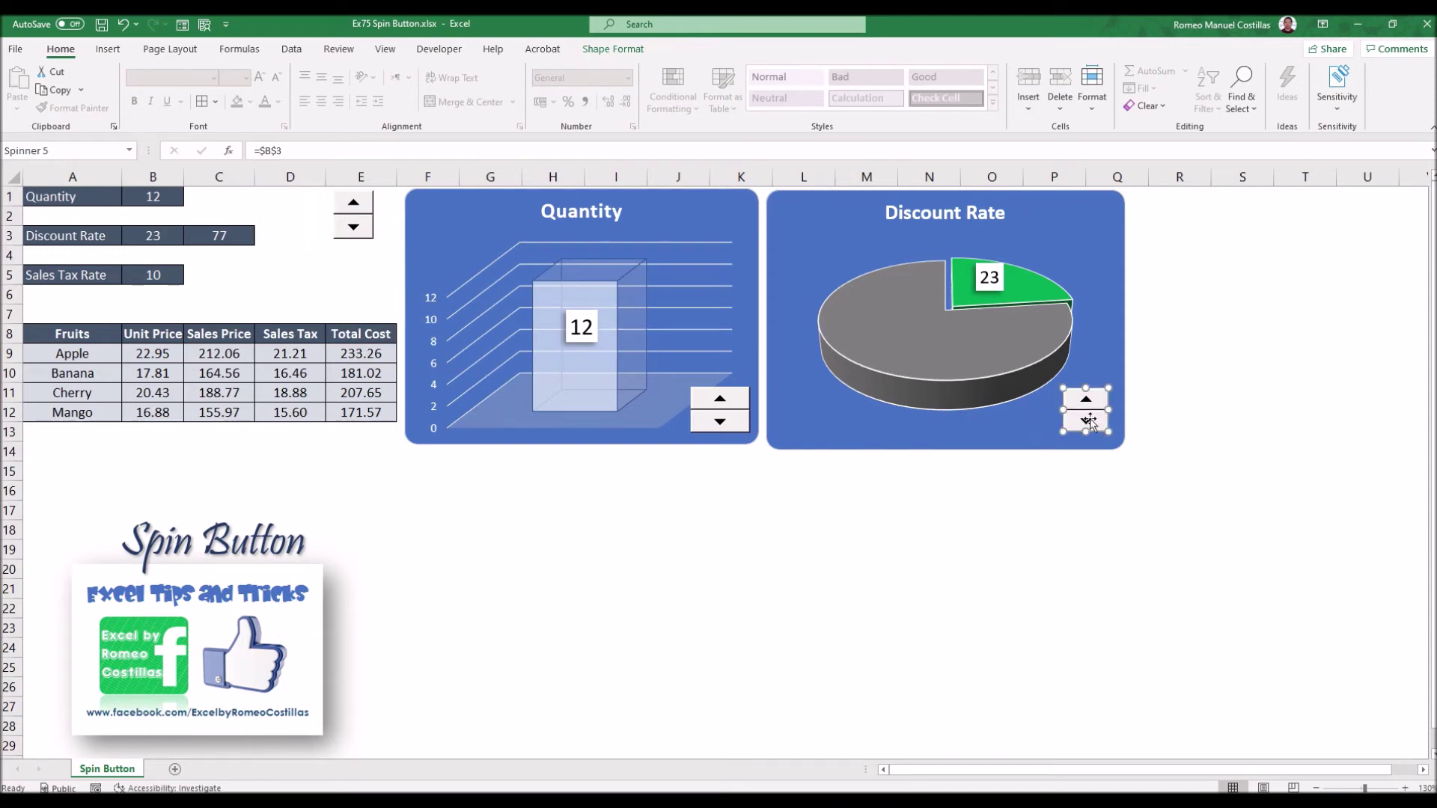
- Resize the discount rate spin button to a height of 1.2 cm and a larger width
right_click(1089, 421)
left_click(1153, 566)
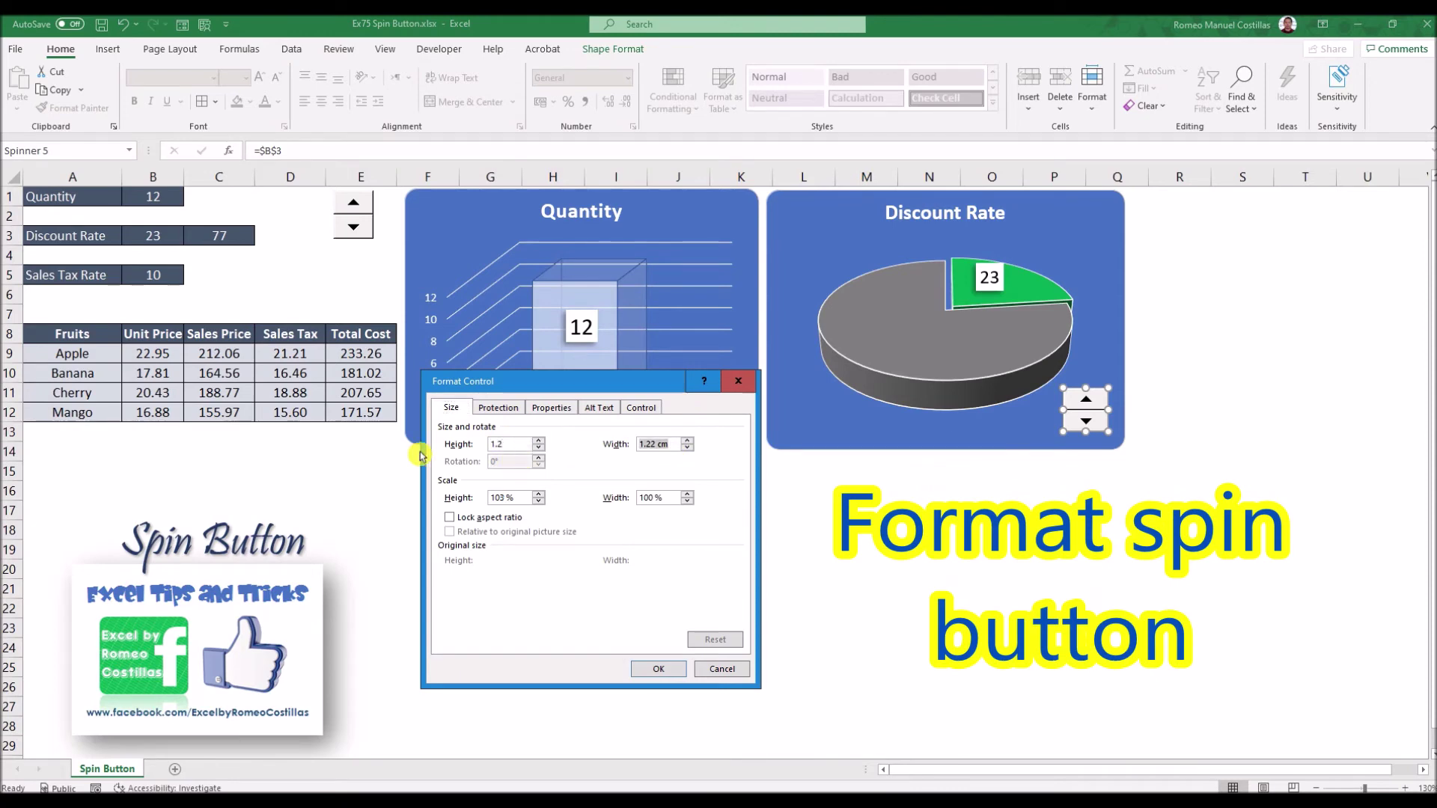
left_click(662, 674)
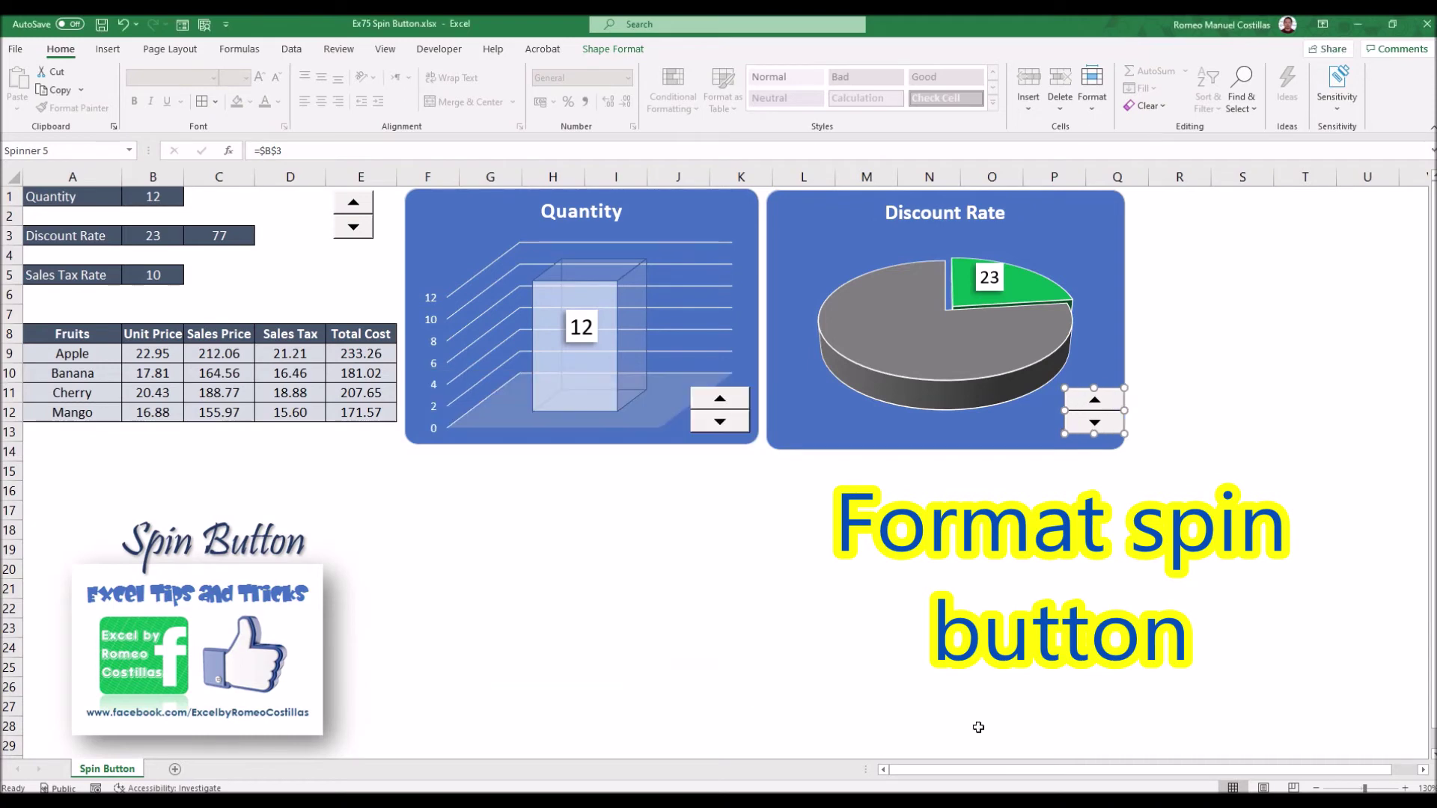
- Move the discount rate spin button fully inside the pie chart's lower-right corner and step the rate to 24
right_click(1099, 425)
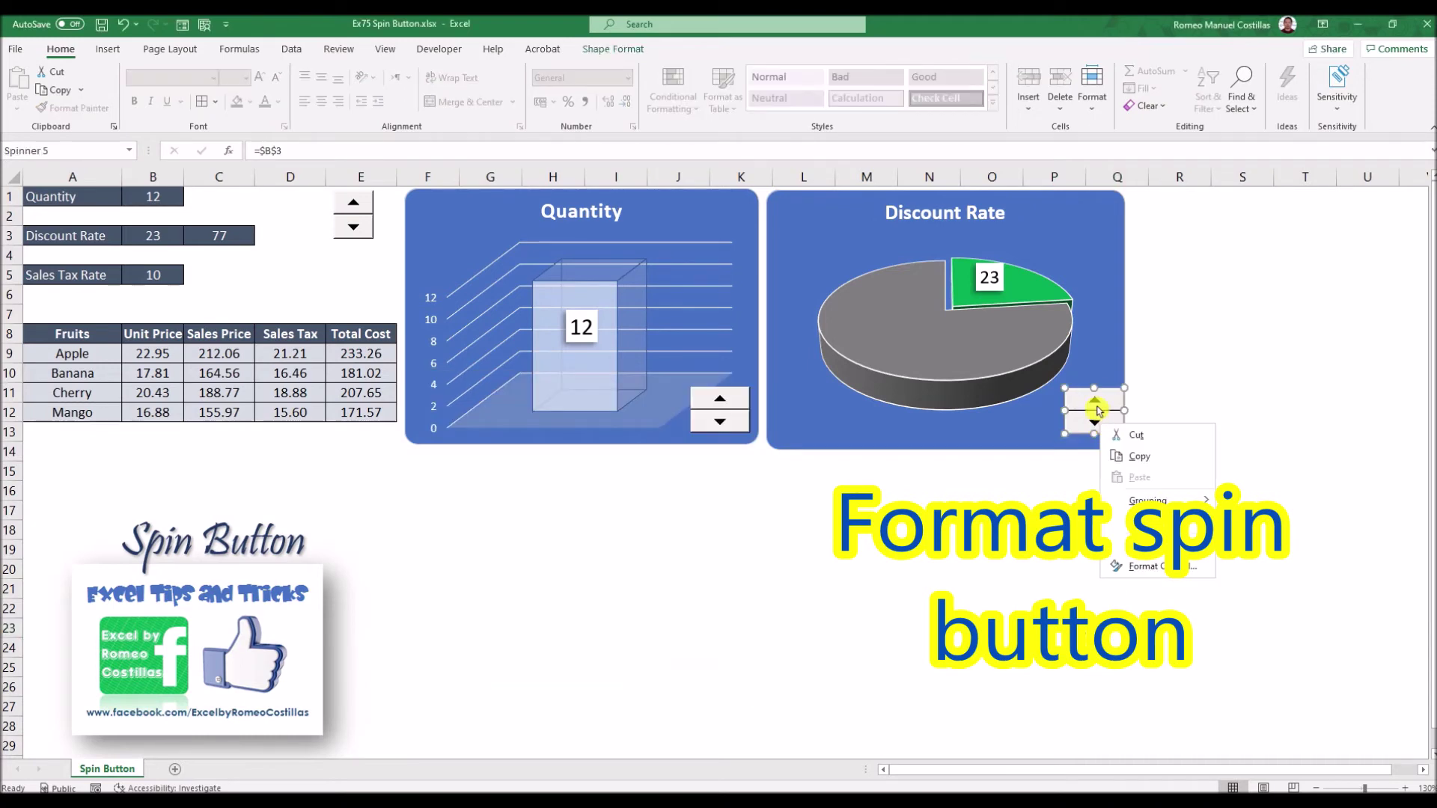
left_click(1098, 410)
mouse_move(1097, 411)
left_mouse_down()
mouse_move(1085, 405)
mouse_move(1089, 428)
left_mouse_up()
left_click(1056, 553)
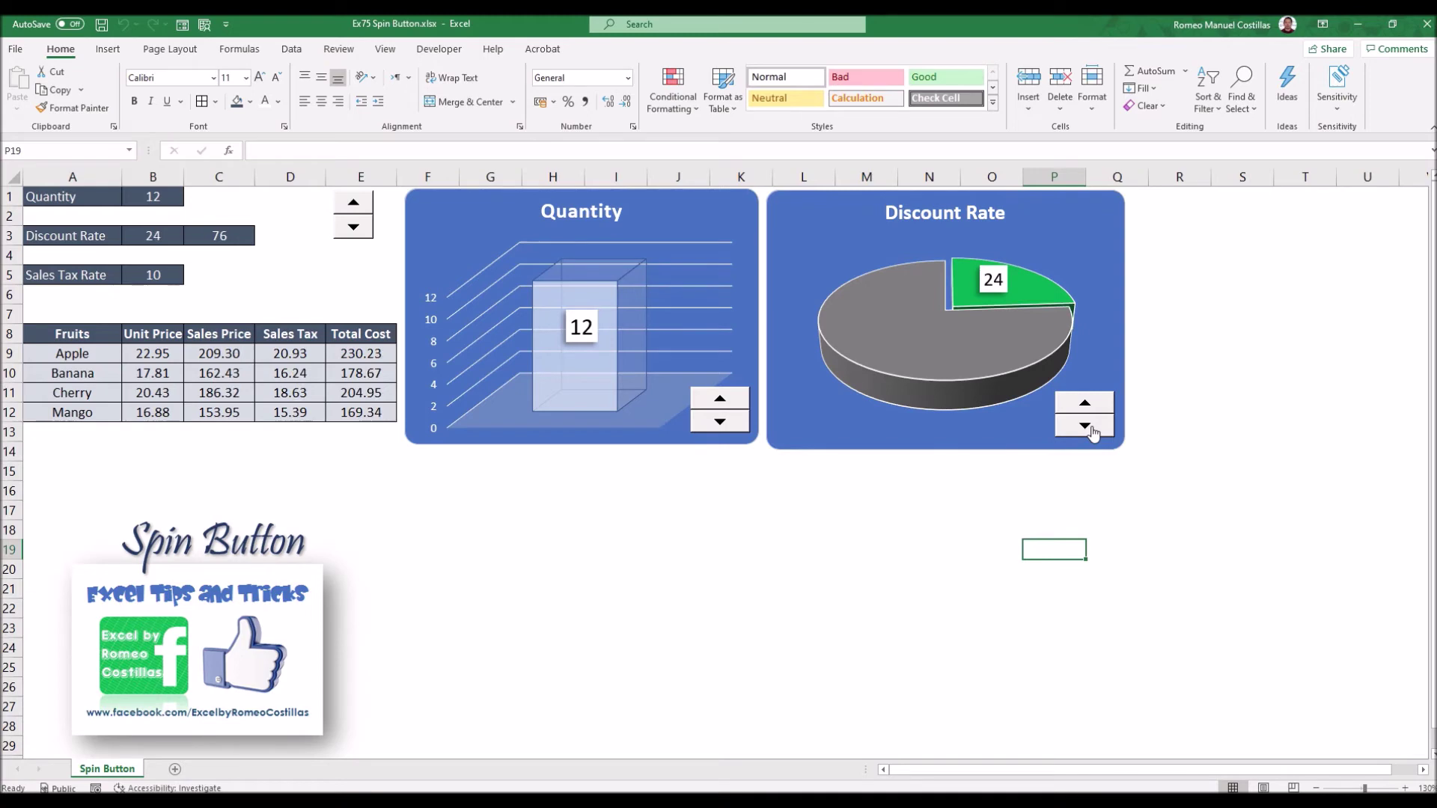
- Set the Y rotation of the Discount Rate pie chart to 40°
left_click(1002, 434)
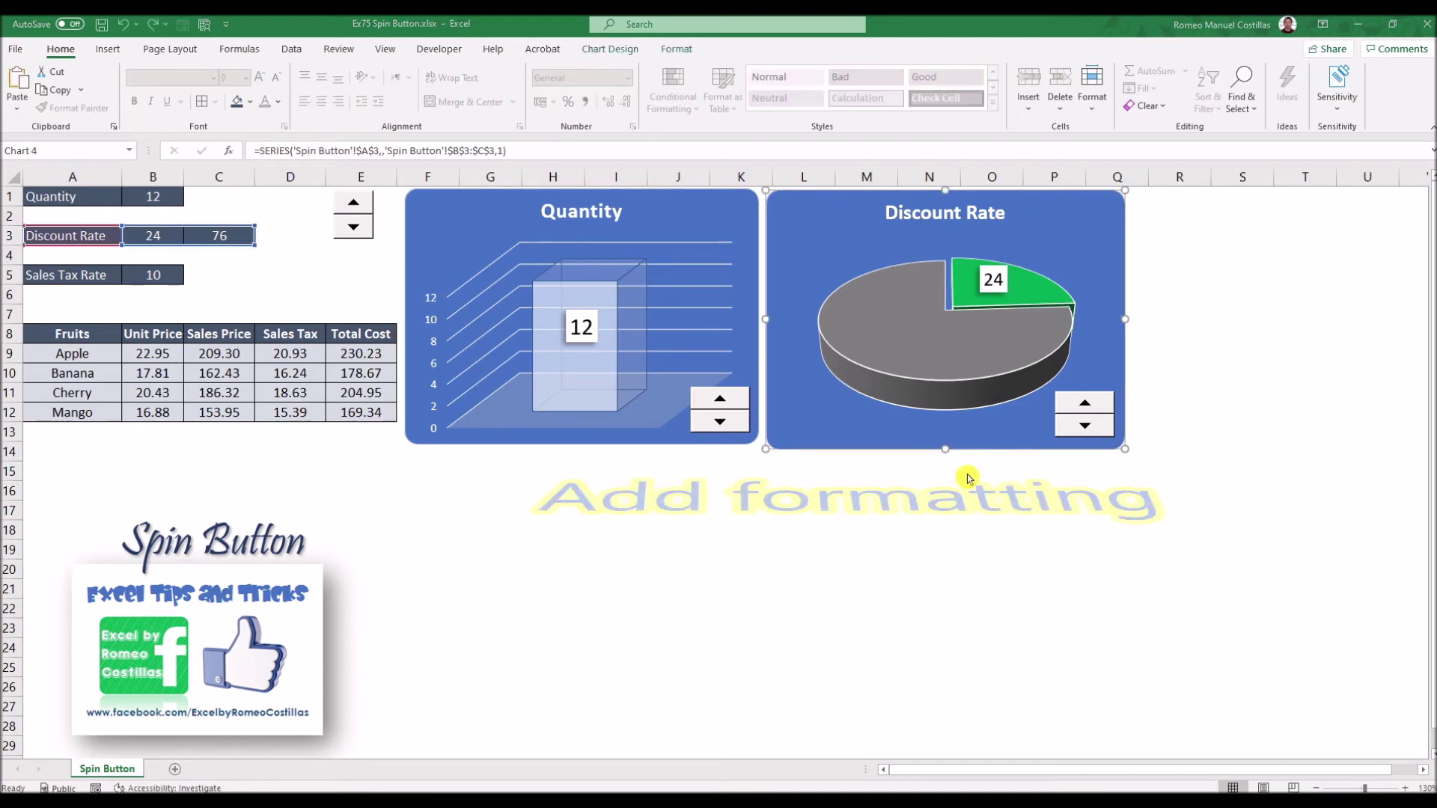
right_click(998, 438)
left_click(1047, 413)
left_click(1283, 238)
scroll(1346, 540, "down", 6)
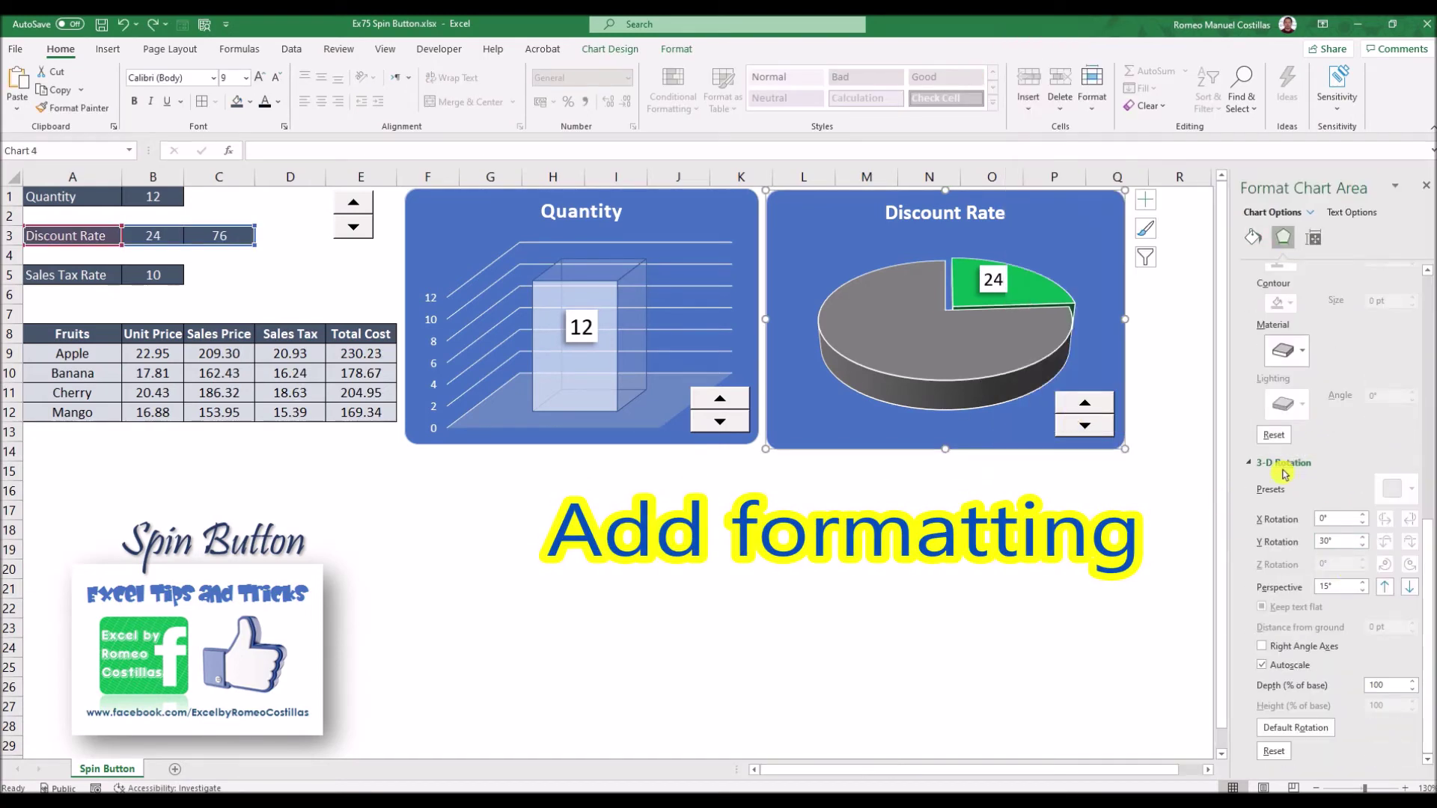
left_click(1363, 545)
left_click(1363, 538)
left_click(1363, 538)
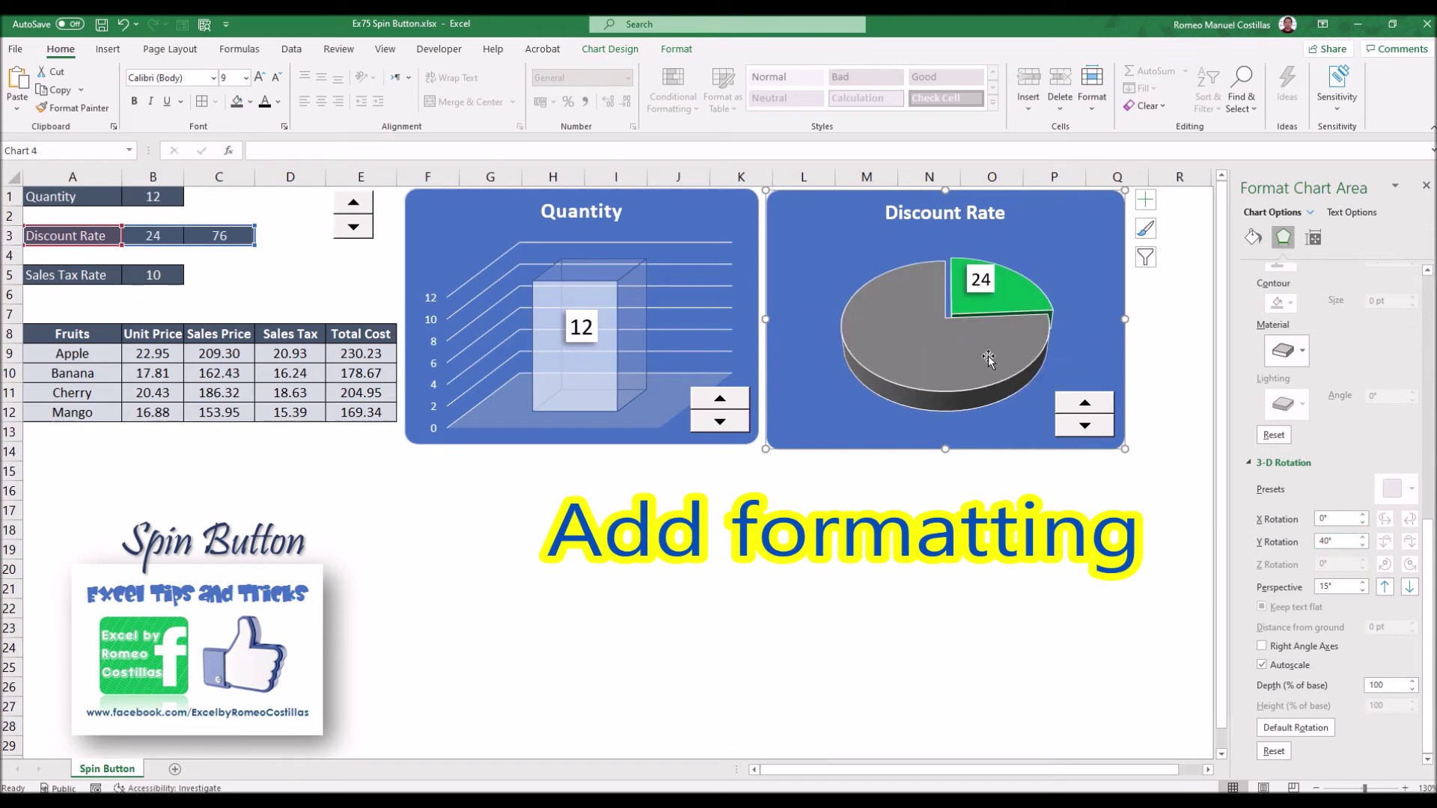